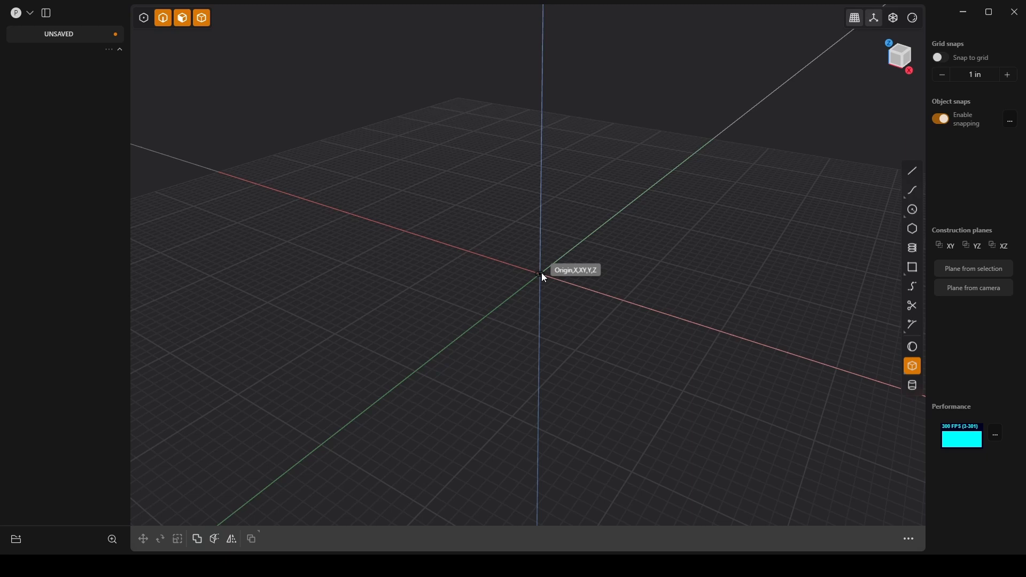
pyautogui.click(541, 274)
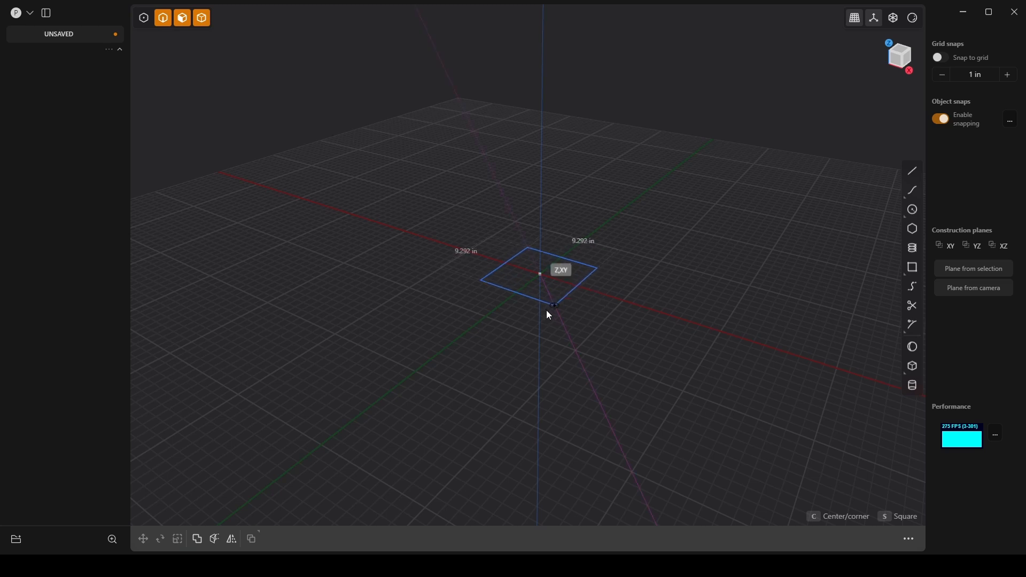
pyautogui.click(546, 311)
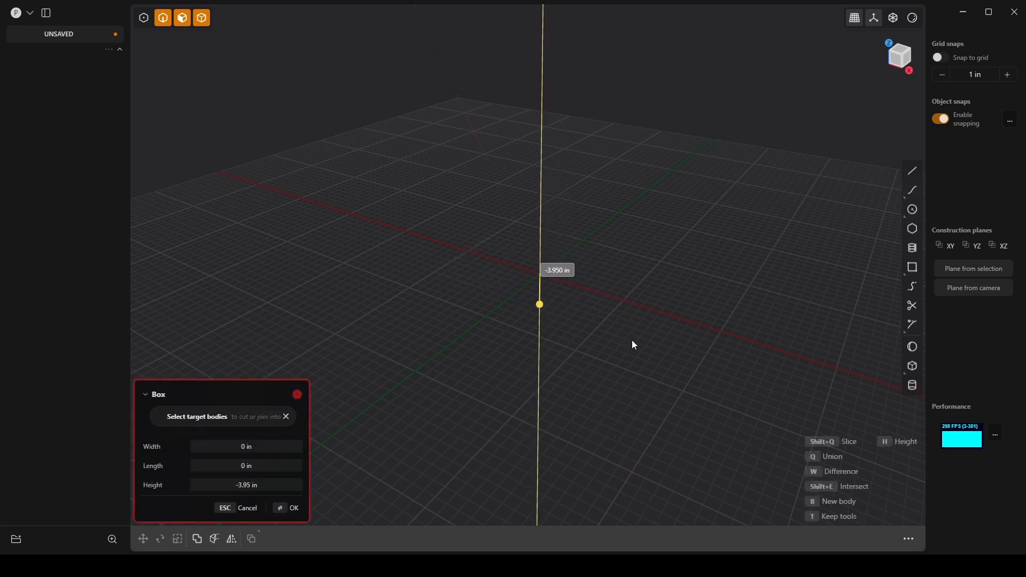
pyautogui.click(597, 273)
pyautogui.moveTo(594, 268); pyautogui.dragTo(585, 264, button='middle')
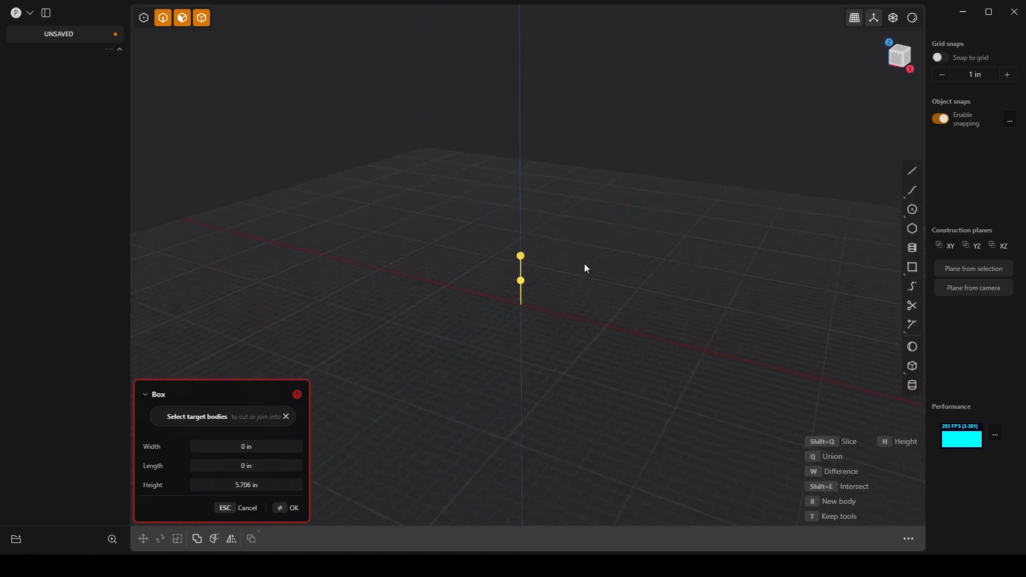
pyautogui.keyDown('shift'); pyautogui.moveTo(538, 323); pyautogui.dragTo(536, 309, button='middle'); pyautogui.keyUp('shift')
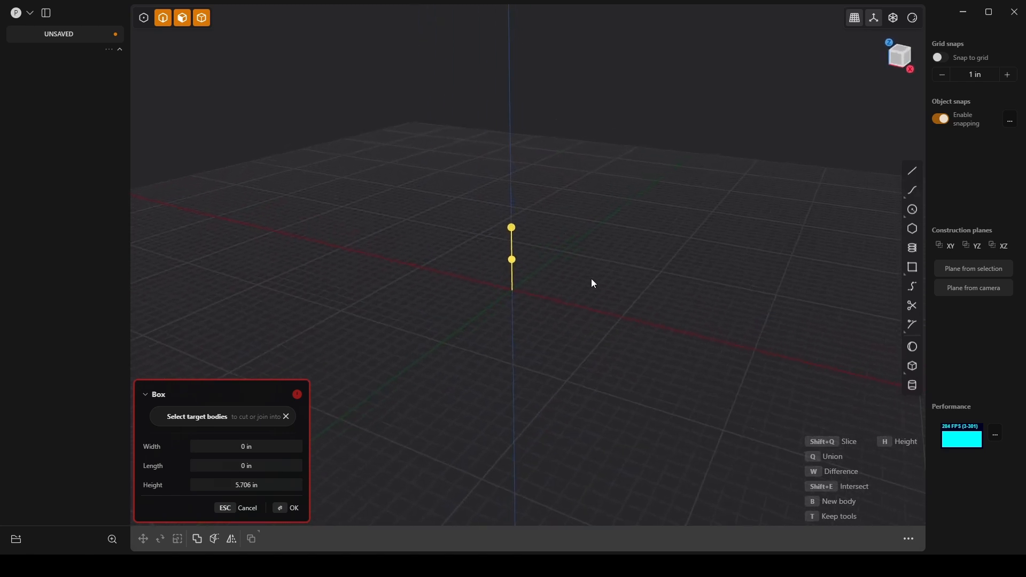
pyautogui.moveTo(591, 278); pyautogui.dragTo(600, 273, button='middle')
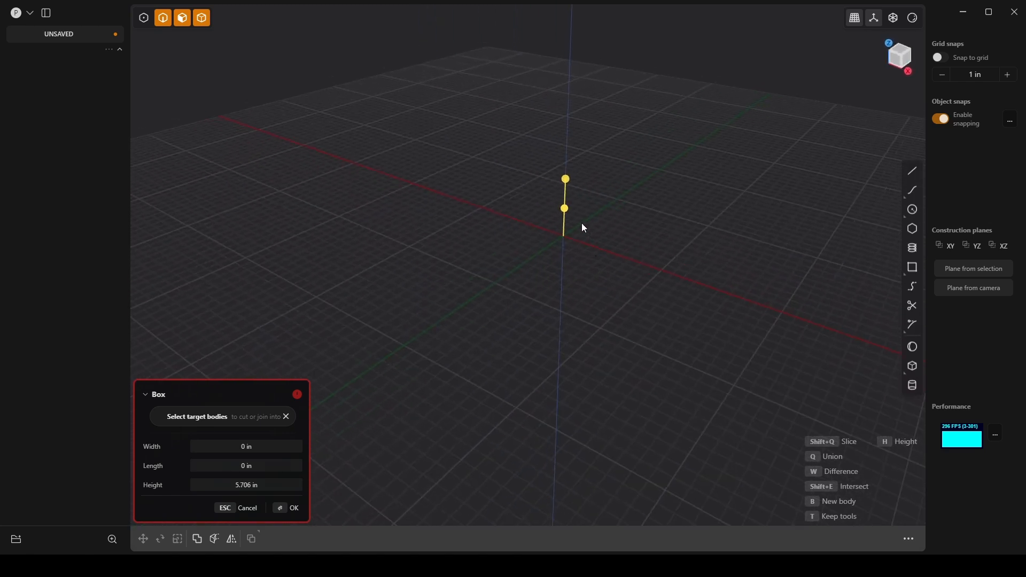
pyautogui.press('Escape')
# Step: Create a box centred on the origin with a square base about 12.4 in wide and a height of about 8.4 in
pyautogui.click(912, 368)
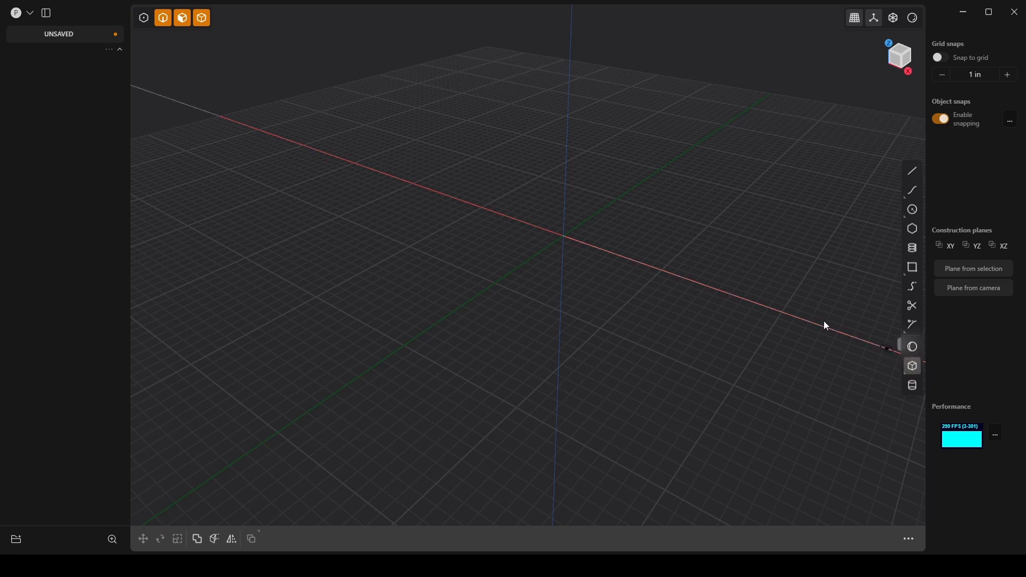
pyautogui.click(567, 233)
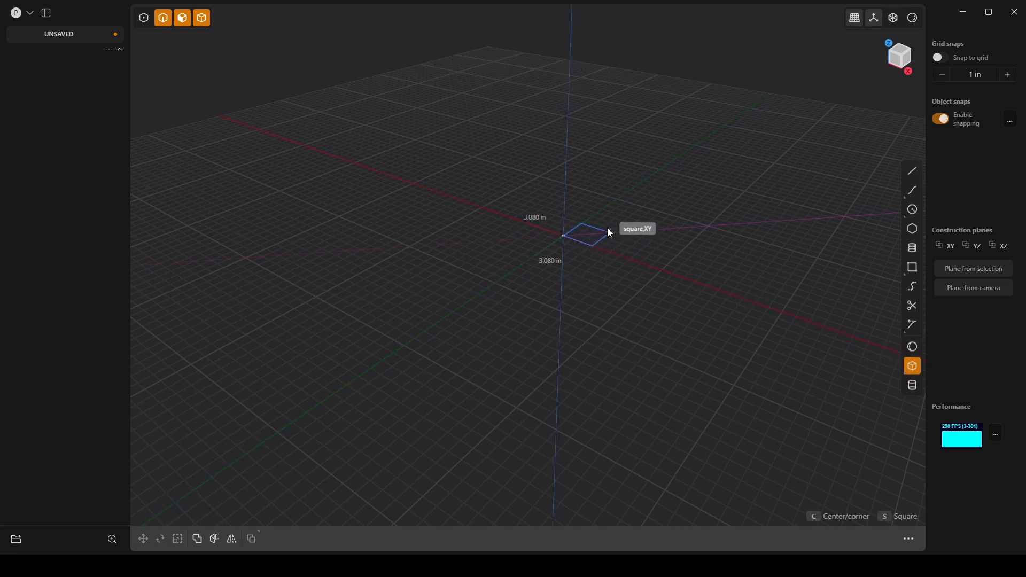
pyautogui.press('c')
pyautogui.click(653, 222)
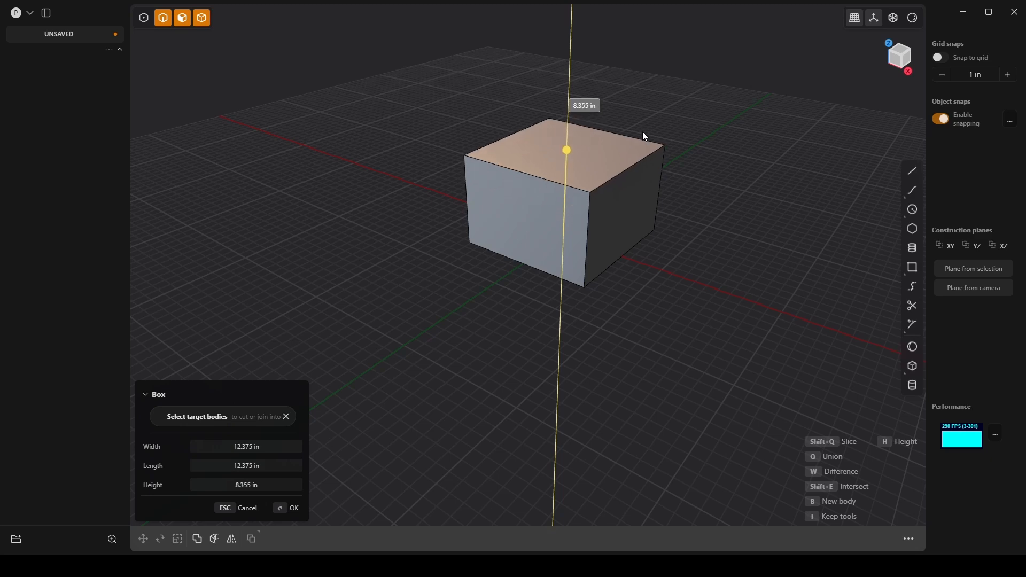
pyautogui.click(642, 133)
pyautogui.keyDown('shift'); pyautogui.moveTo(666, 235); pyautogui.dragTo(647, 276, button='middle'); pyautogui.keyUp('shift')
pyautogui.scroll(3, 643, 246)
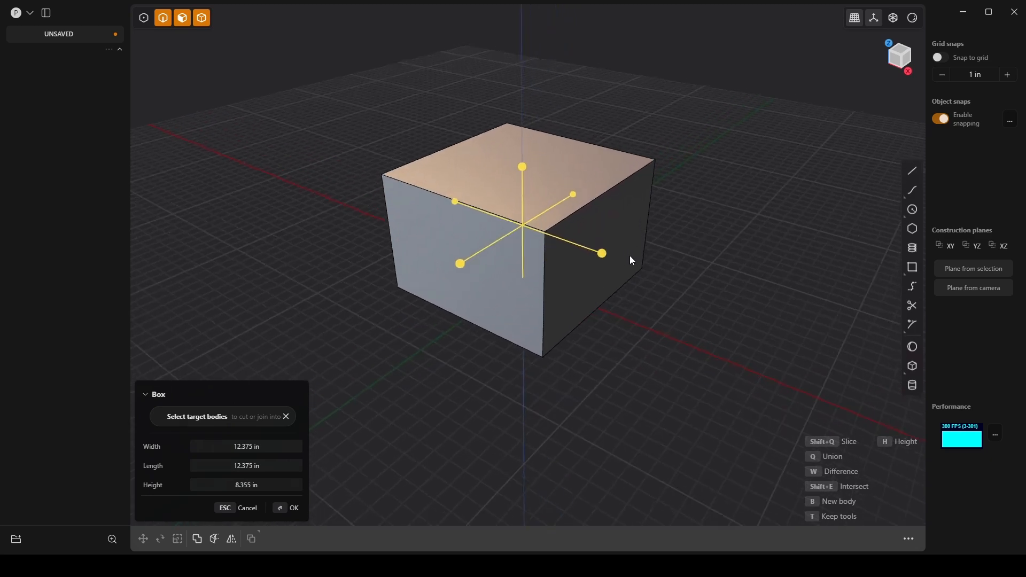
# Step: Set the box's width, length and height to 12 in each and finish it
pyautogui.click(276, 446)
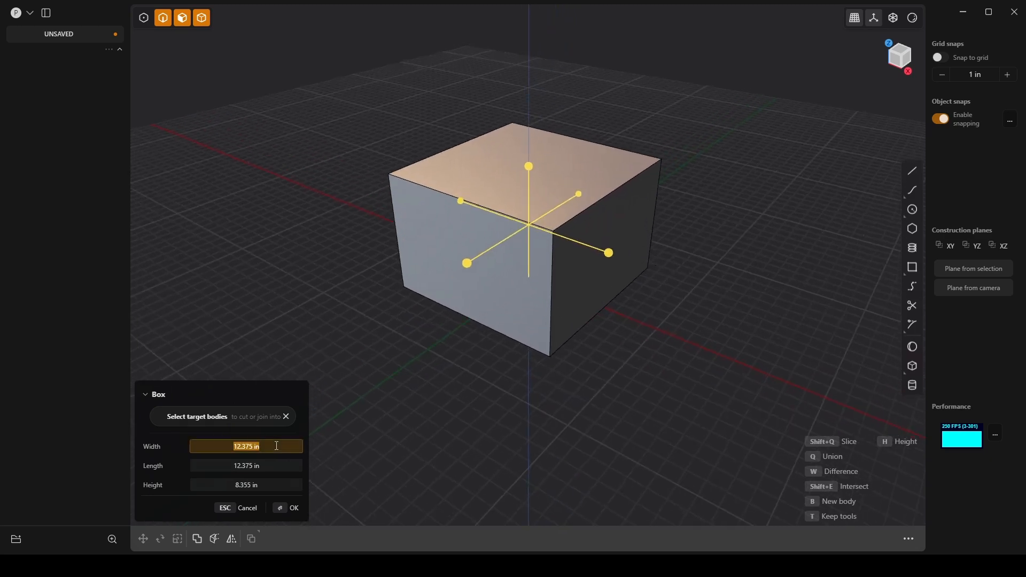
pyautogui.write('12')
pyautogui.press('Tab')
pyautogui.write('12')
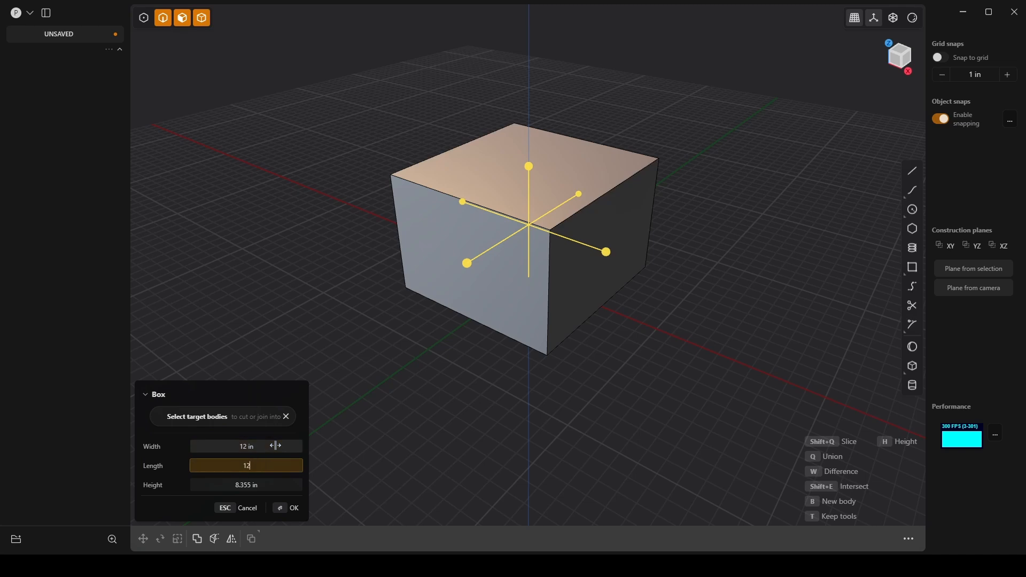
pyautogui.press('Tab')
pyautogui.write('12')
pyautogui.press('Tab')
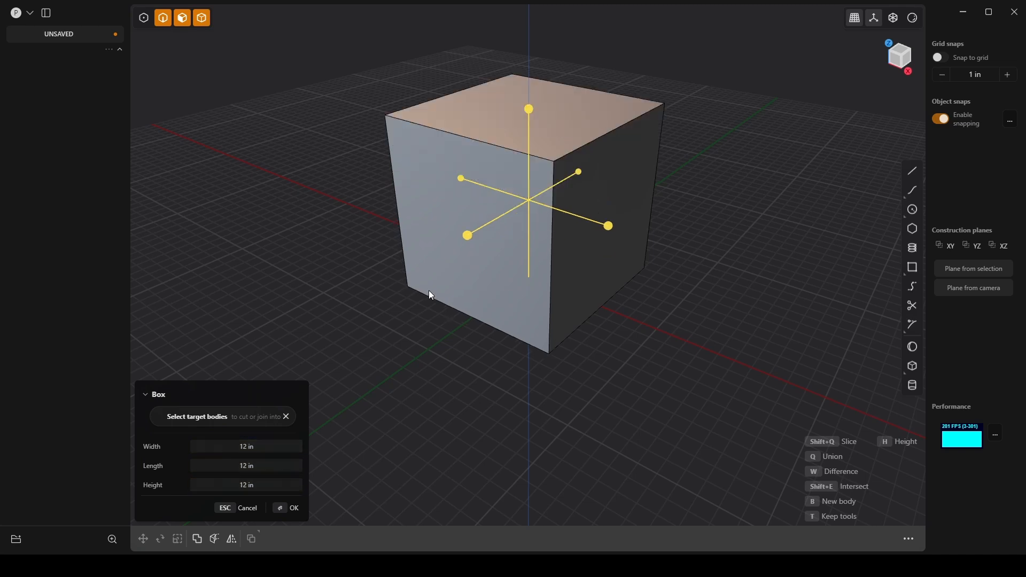
pyautogui.click(294, 508)
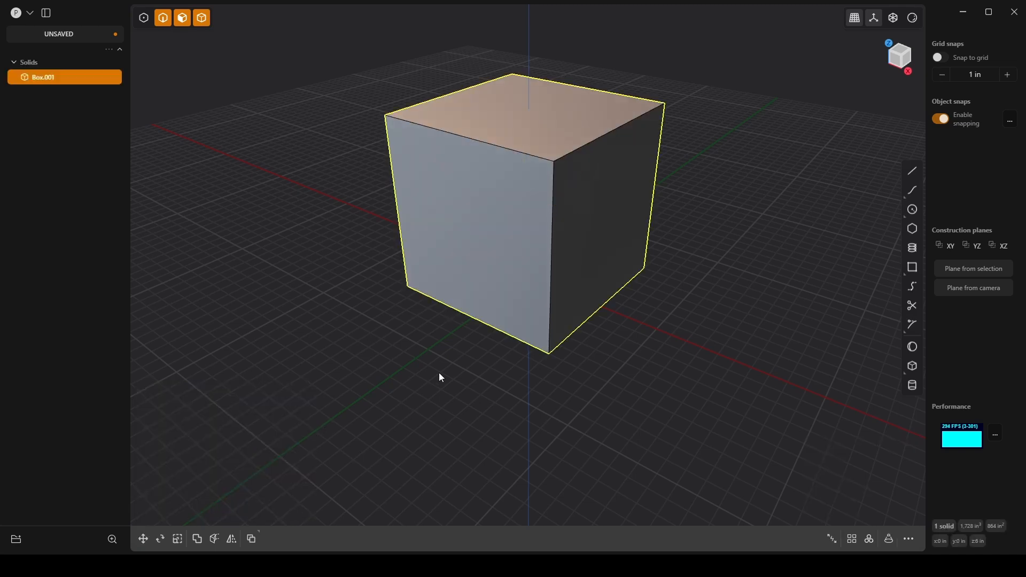
pyautogui.moveTo(438, 373); pyautogui.dragTo(455, 335, button='middle')
pyautogui.click(662, 251)
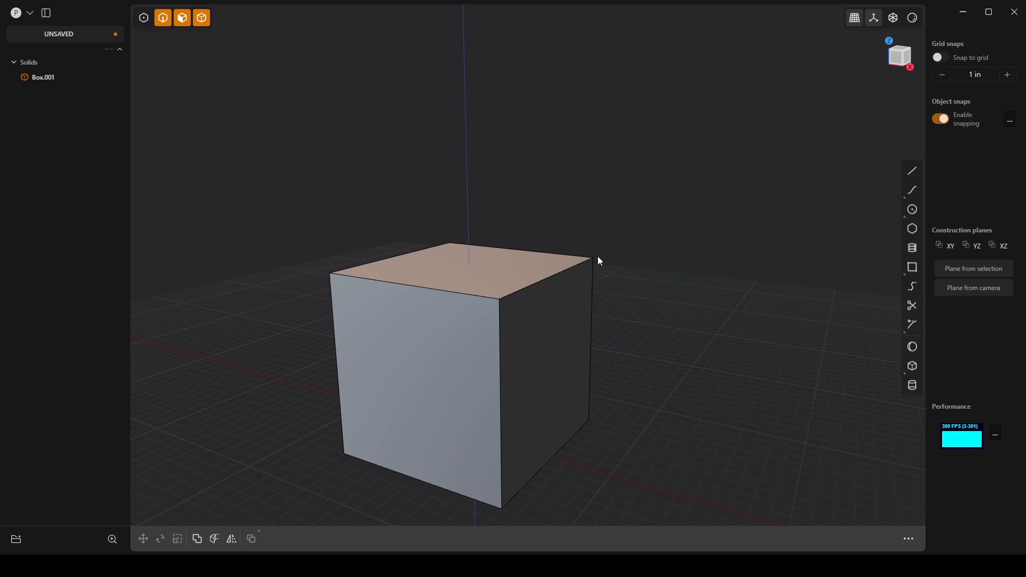
pyautogui.click(576, 262)
pyautogui.press('f')
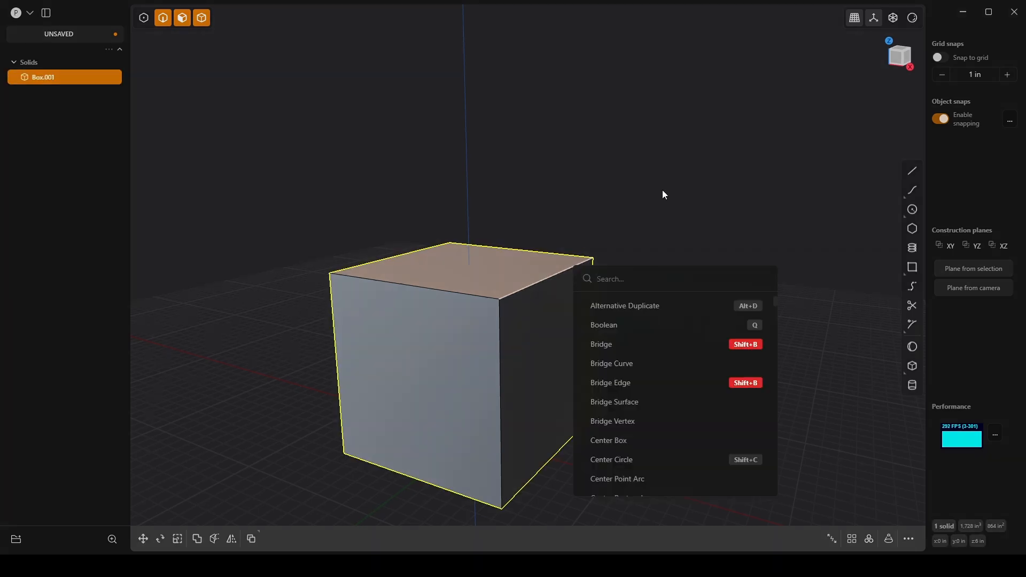
pyautogui.click(662, 190)
pyautogui.click(573, 271)
pyautogui.click(611, 230)
pyautogui.click(591, 262)
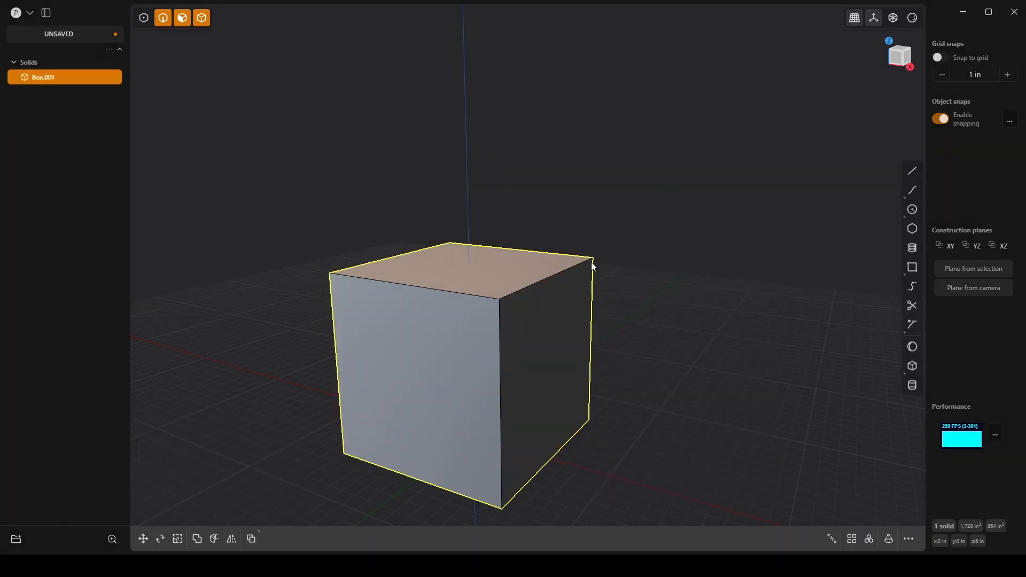
pyautogui.scroll(5, 591, 262)
pyautogui.scroll(-2, 664, 259)
pyautogui.scroll(-3, 683, 260)
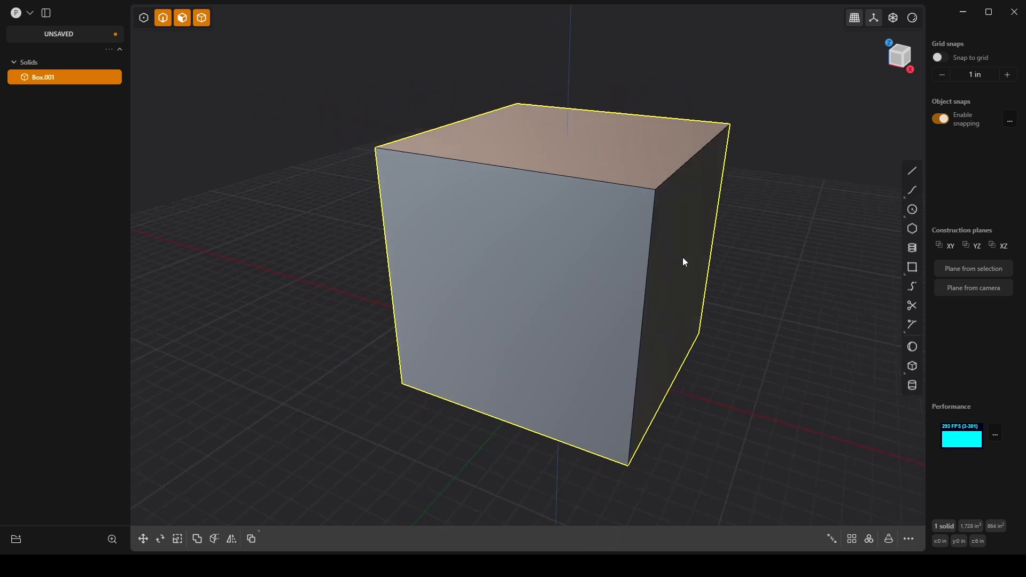
pyautogui.moveTo(751, 275); pyautogui.dragTo(707, 241, button='right')
pyautogui.moveTo(681, 248); pyautogui.dragTo(694, 245, button='middle')
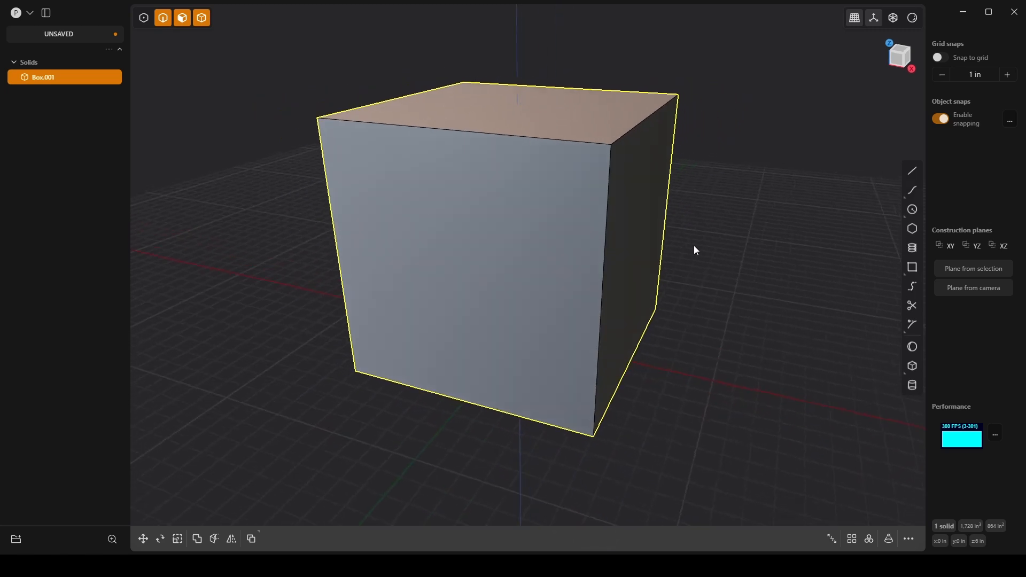
pyautogui.click(627, 220)
pyautogui.click(717, 172)
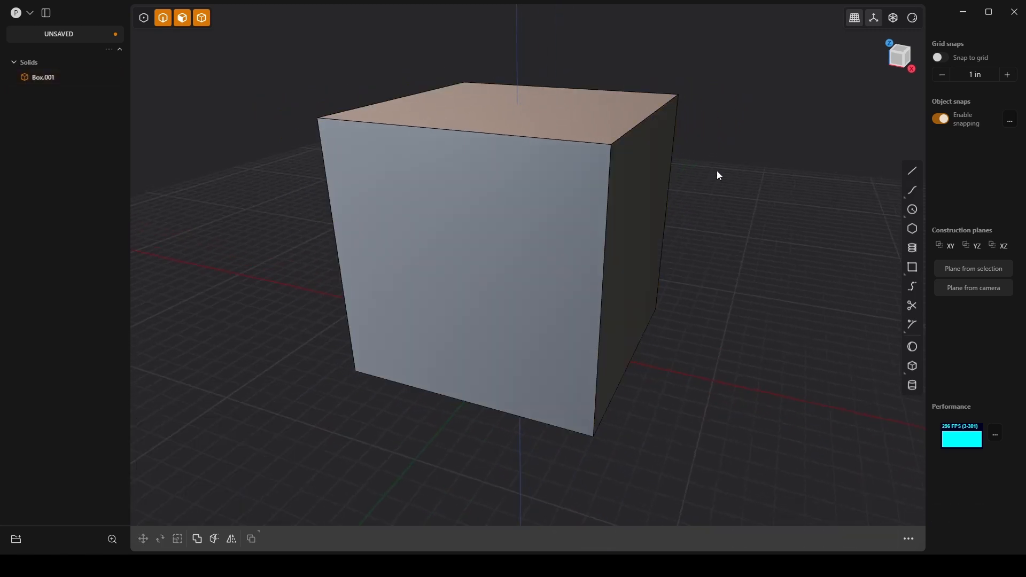
# Step: Try mirroring the box along the X axis with a slice down the mirror plane, and undo a deletion of the box
pyautogui.doubleClick(664, 182)
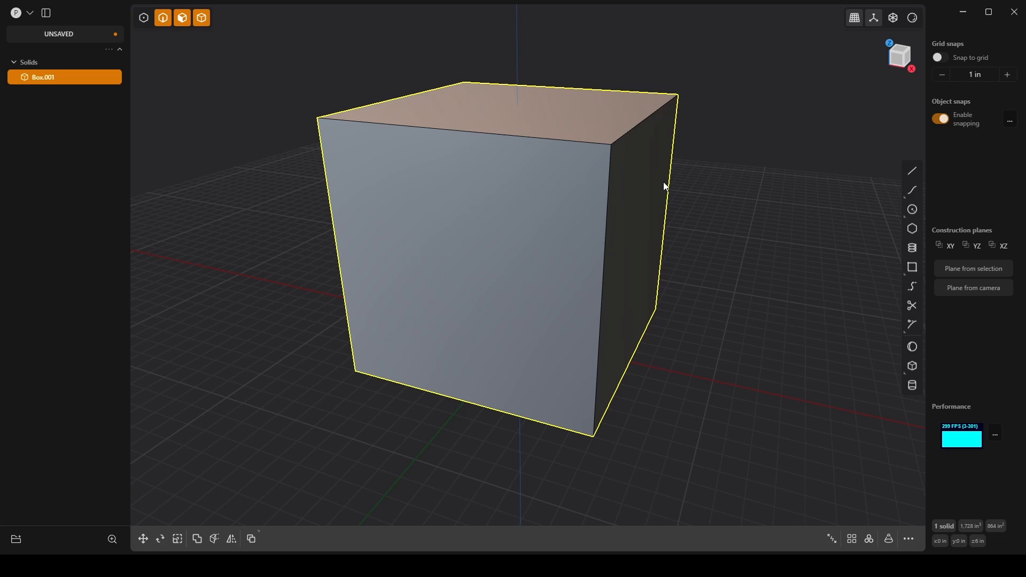
pyautogui.hotkey('alt', 'x')
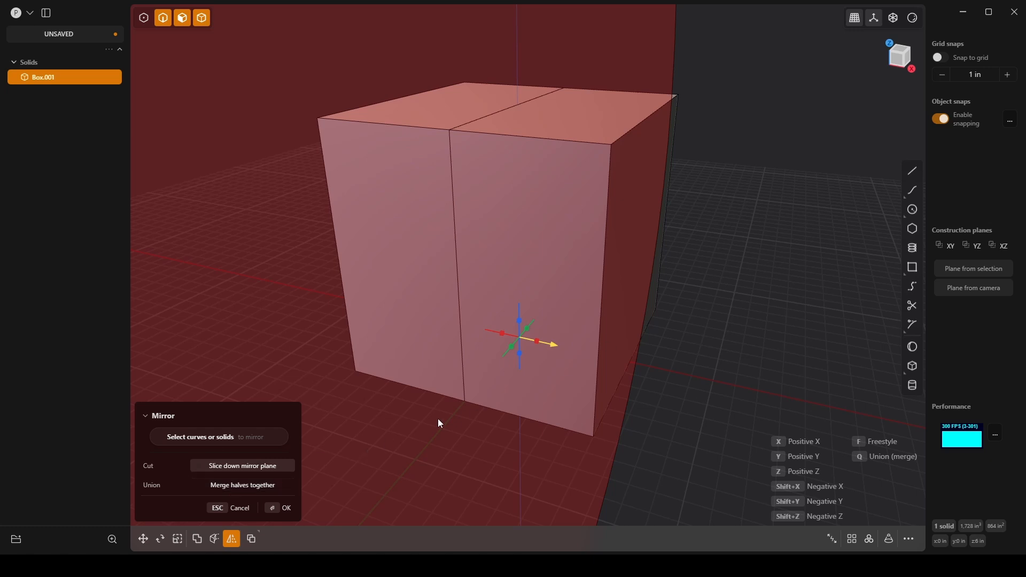
pyautogui.press('Escape')
pyautogui.click(743, 267)
pyautogui.click(631, 233)
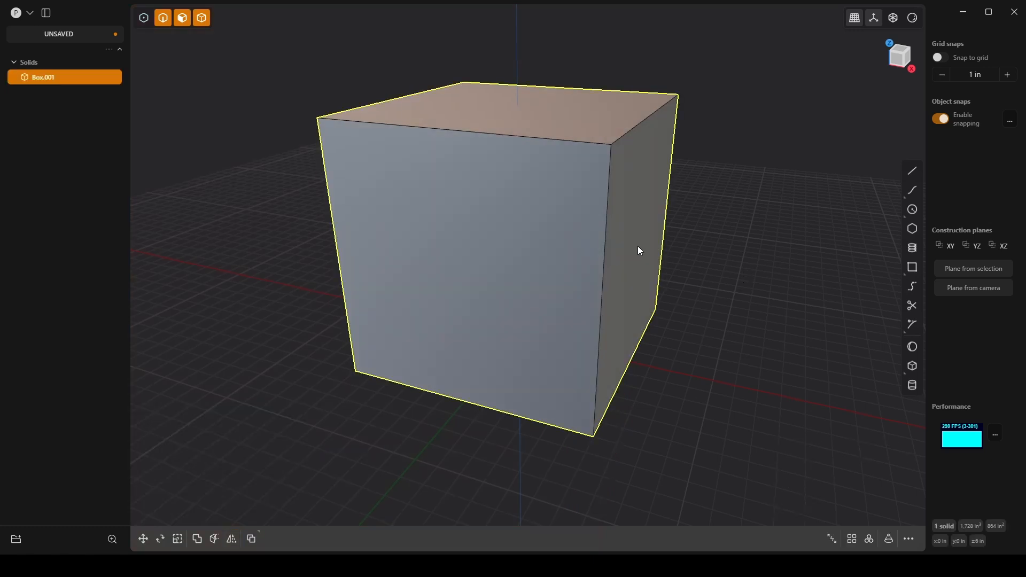
pyautogui.press('Delete')
pyautogui.hotkey('ctrl', 'z')
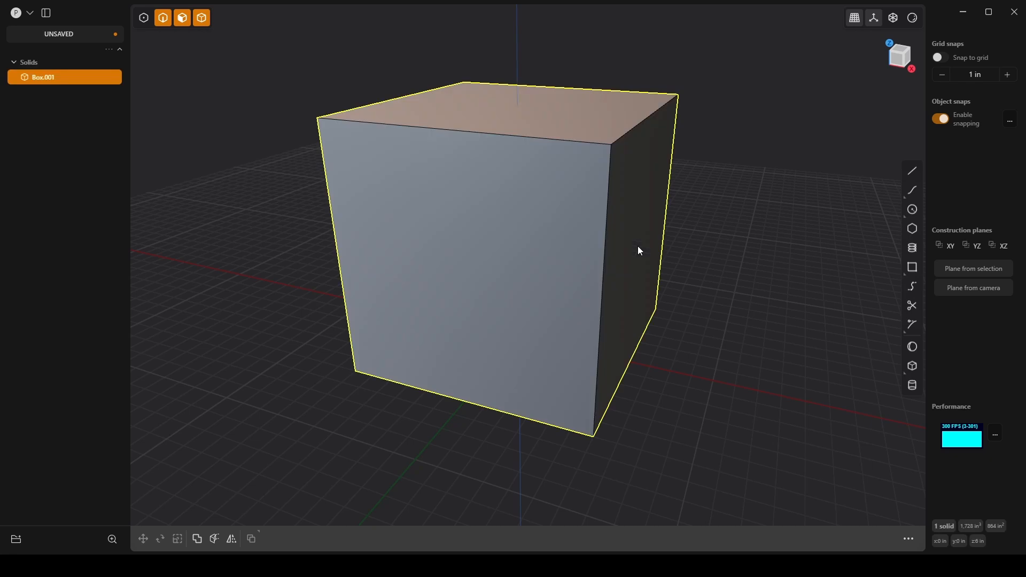
# Step: Scale the box along the X axis only, narrowing it to about 60% of its width
pyautogui.press('s')
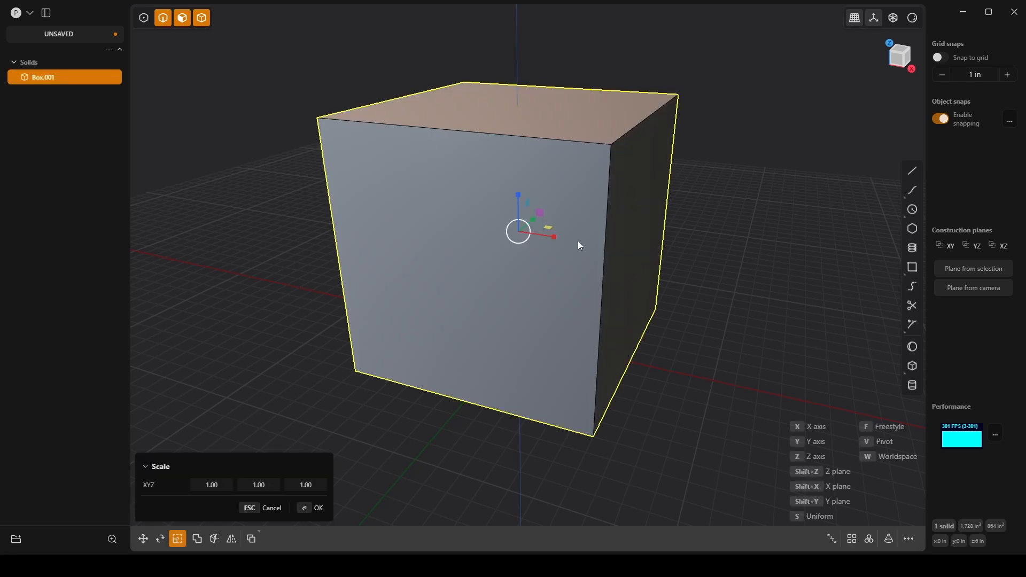
pyautogui.moveTo(554, 239); pyautogui.dragTo(542, 234)
pyautogui.moveTo(714, 254); pyautogui.dragTo(746, 252, button='middle')
pyautogui.press('Return')
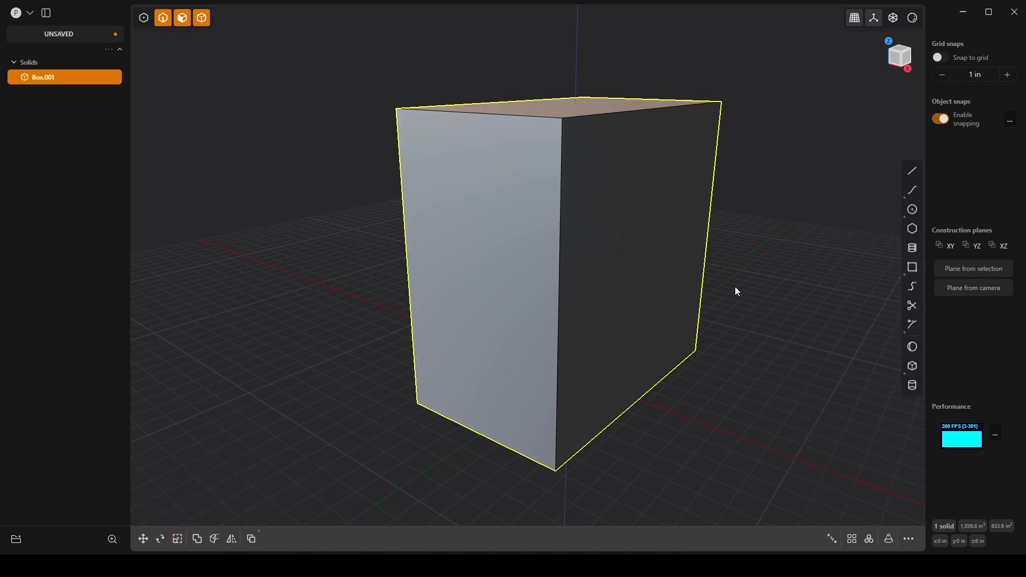
# Step: In the front view, draw a corner rectangle about 2 in wide and 5.3 in high overlapping the box's upper +X corner
pyautogui.moveTo(665, 290); pyautogui.dragTo(621, 172, button='middle')
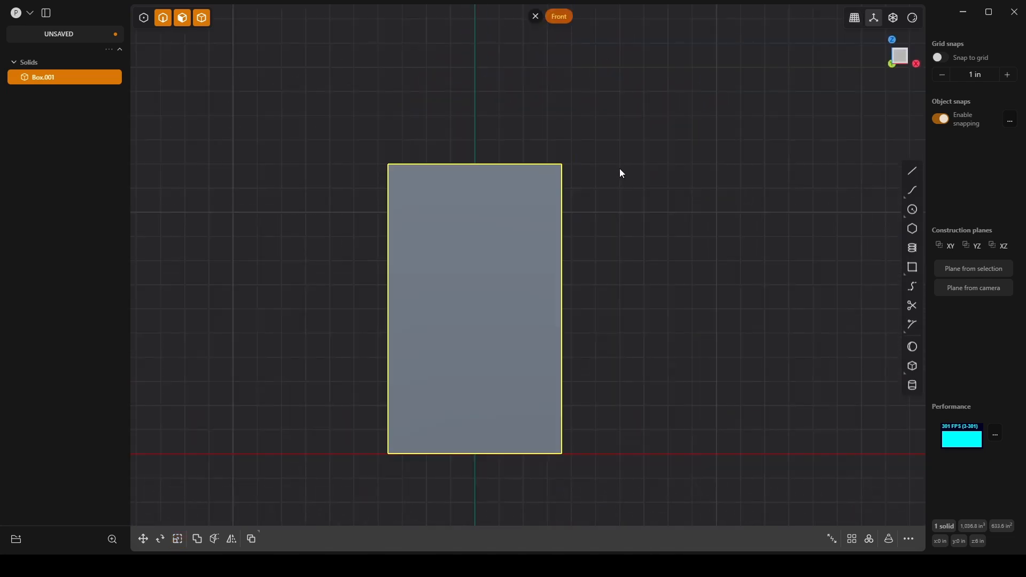
pyautogui.click(913, 267)
pyautogui.click(554, 176)
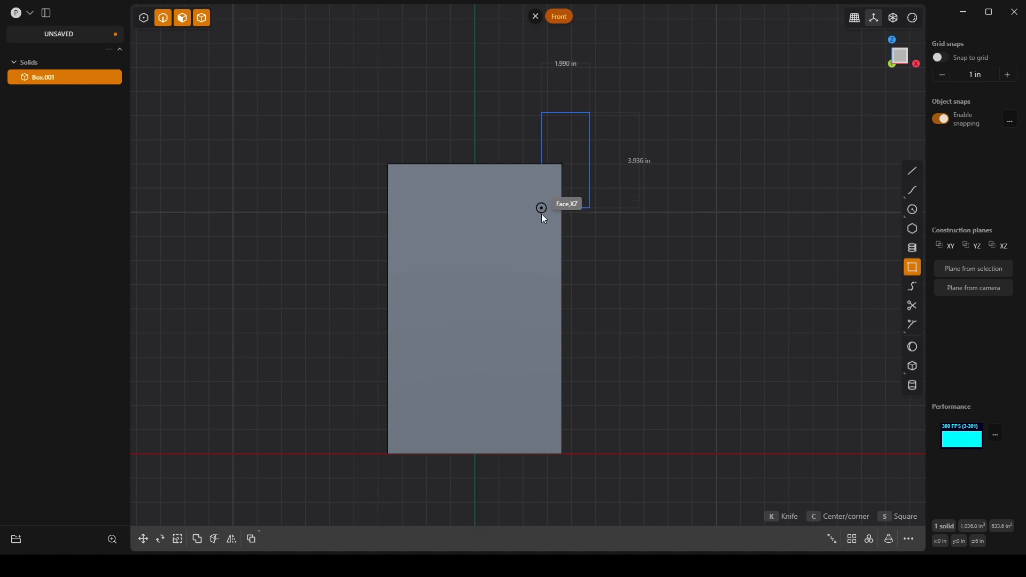
pyautogui.click(542, 241)
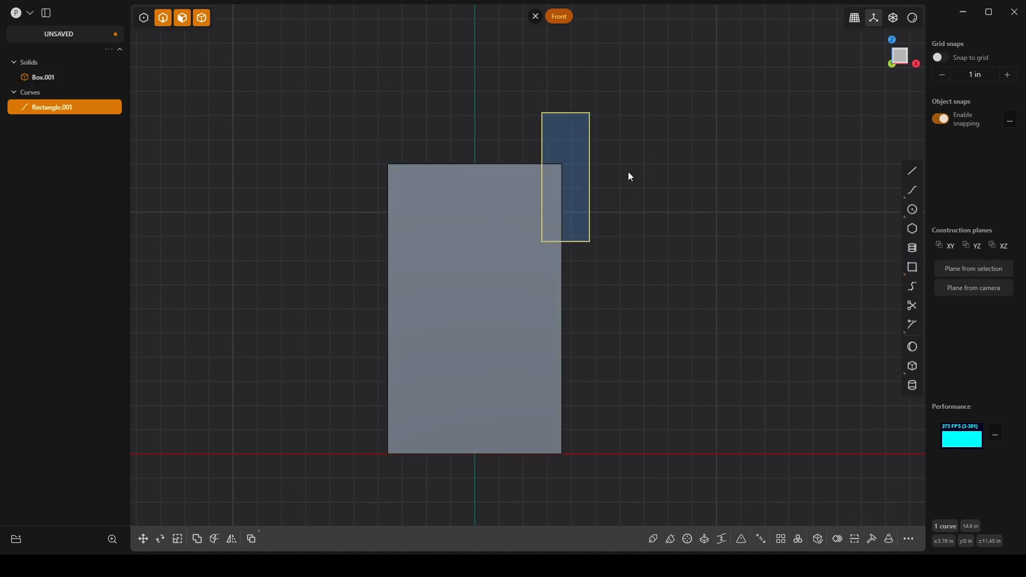
# Step: Cut the box with the rectangle and delete the rectangle curve
pyautogui.press('c')
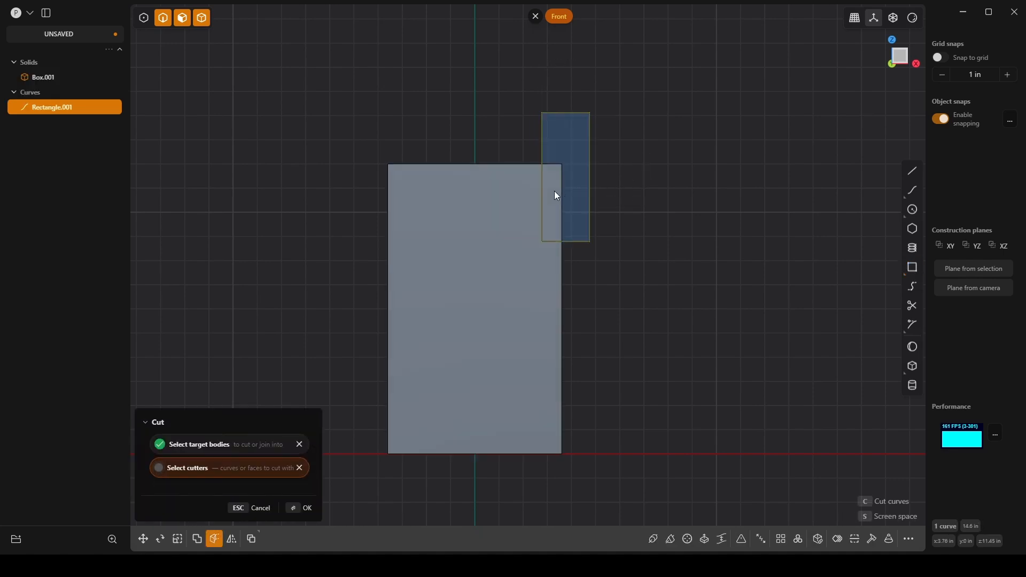
pyautogui.moveTo(554, 191); pyautogui.dragTo(551, 217, button='middle')
pyautogui.rightClick(539, 240)
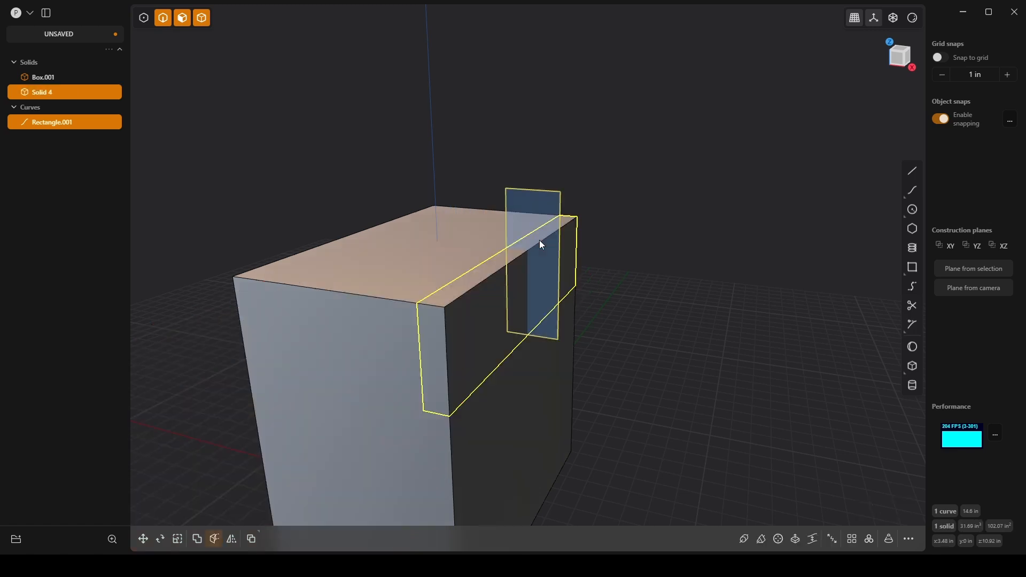
pyautogui.click(636, 251)
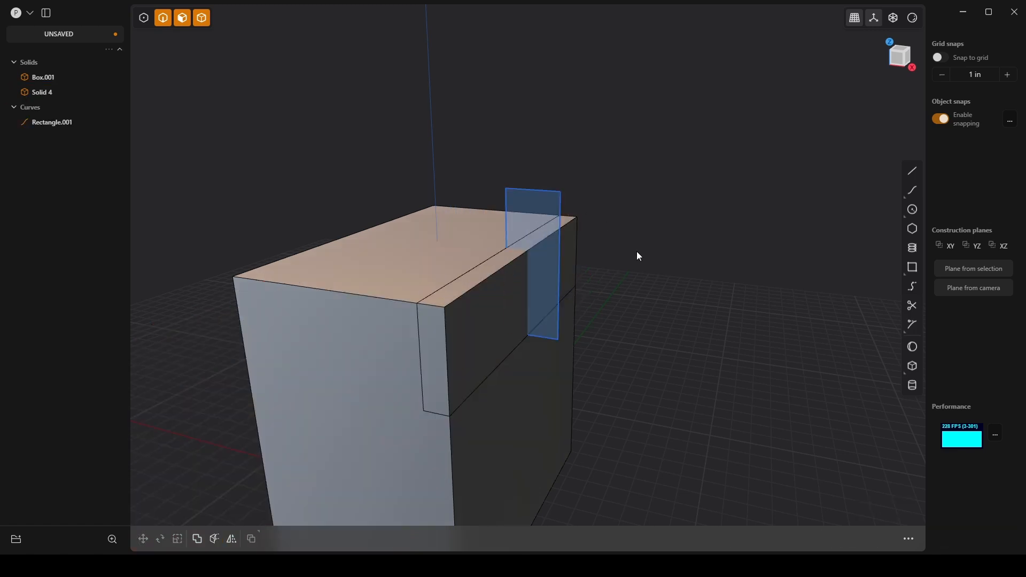
pyautogui.click(561, 203)
pyautogui.press('Delete')
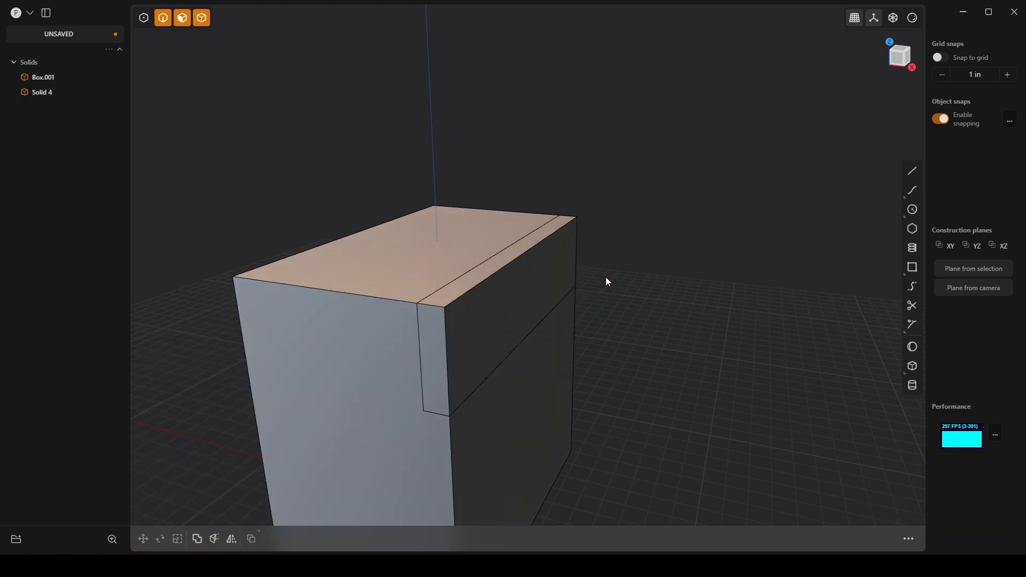
# Step: Restrict selection to solids and delete the separated strip along the box's upper +X edge
pyautogui.moveTo(605, 277); pyautogui.dragTo(664, 216, button='middle')
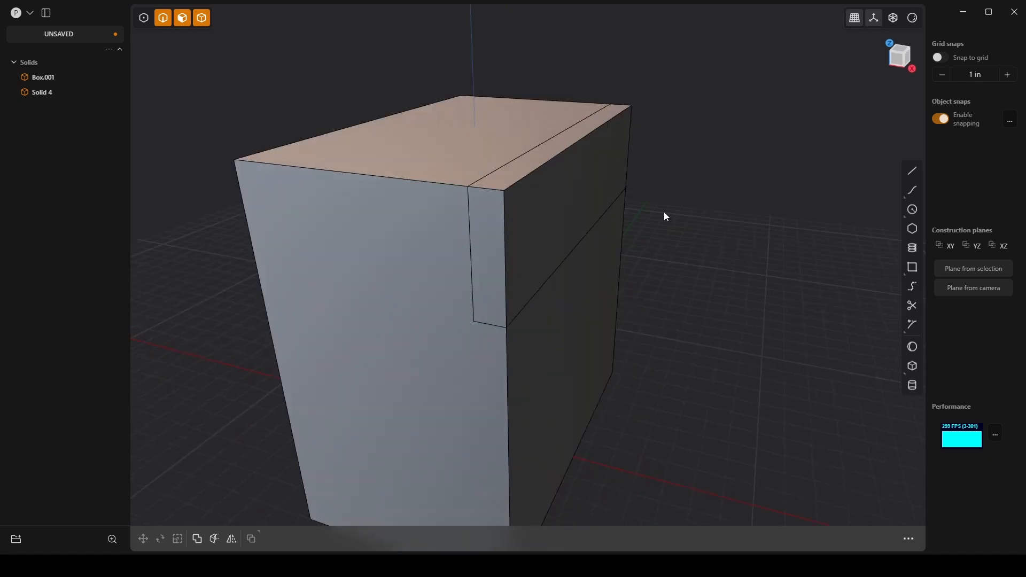
pyautogui.press('4')
pyautogui.click(632, 114)
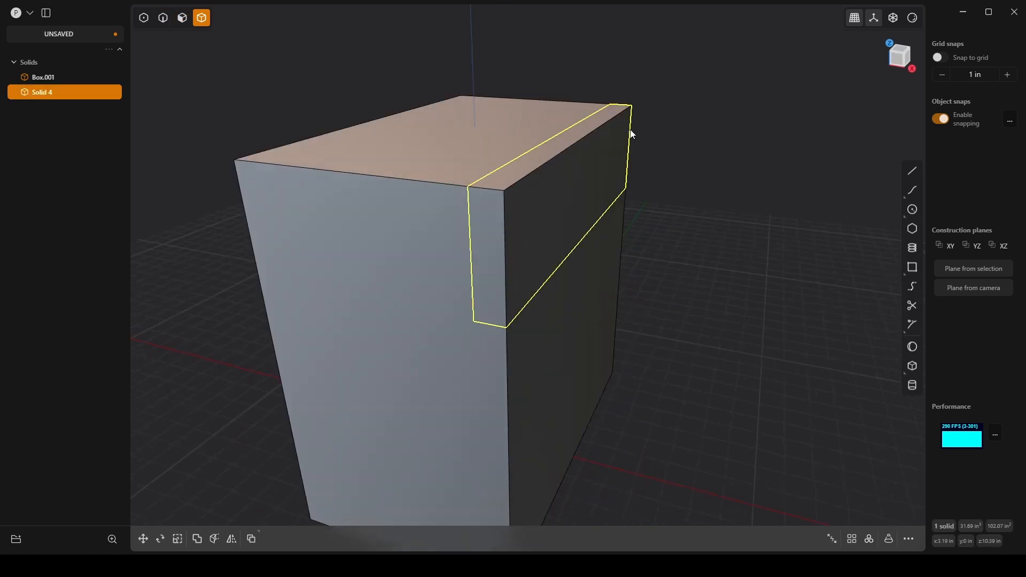
pyautogui.moveTo(630, 133); pyautogui.dragTo(601, 282, button='middle')
pyautogui.press('Delete')
pyautogui.keyDown('shift'); pyautogui.moveTo(703, 312); pyautogui.dragTo(511, 247, button='middle'); pyautogui.keyUp('shift')
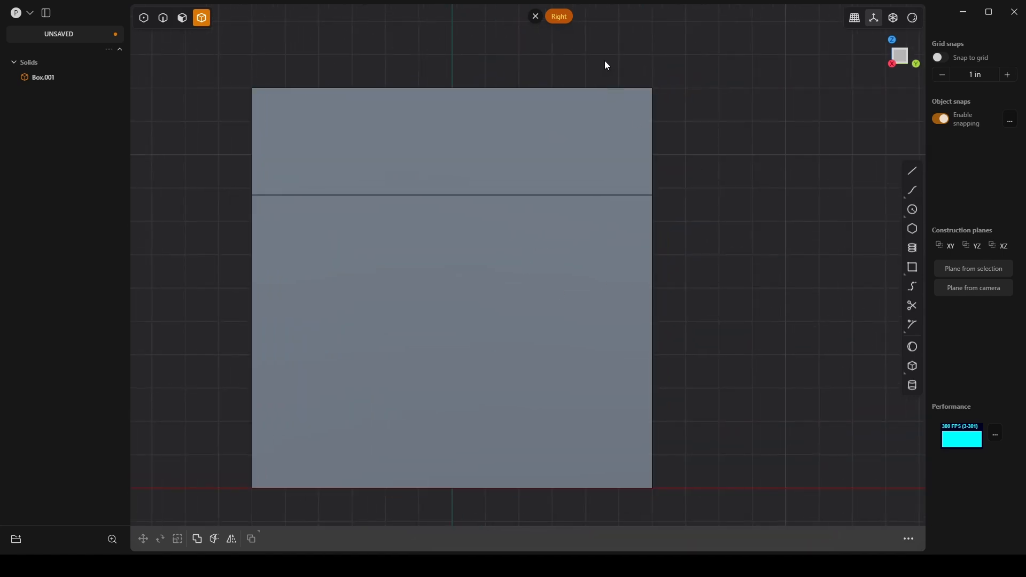
# Step: In the right view, draw a two-segment polyline about 10 in long down the box's upper +Y edge, bending outward past the side
pyautogui.click(913, 171)
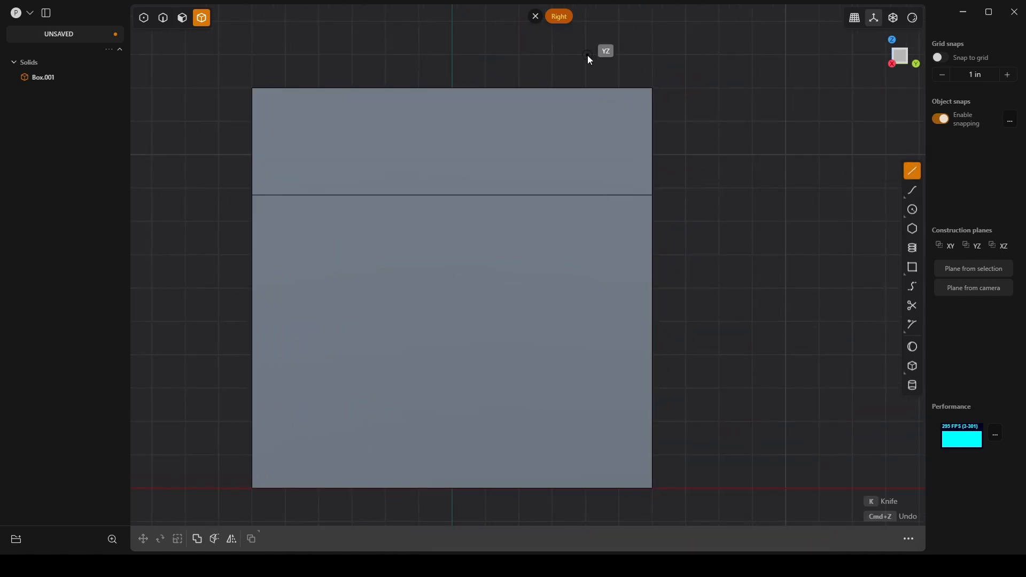
pyautogui.click(624, 52)
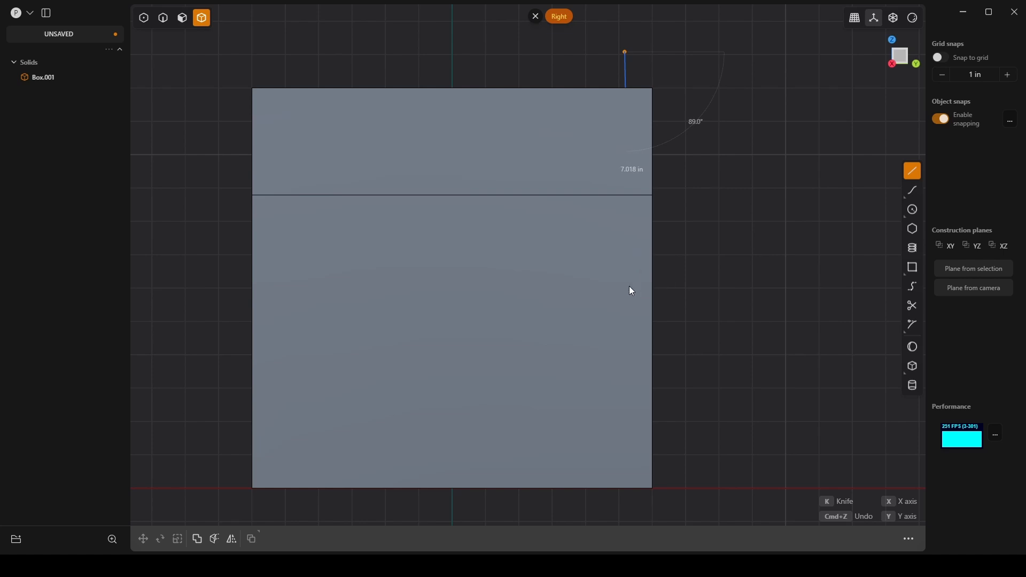
pyautogui.click(630, 286)
pyautogui.press('KP_3')
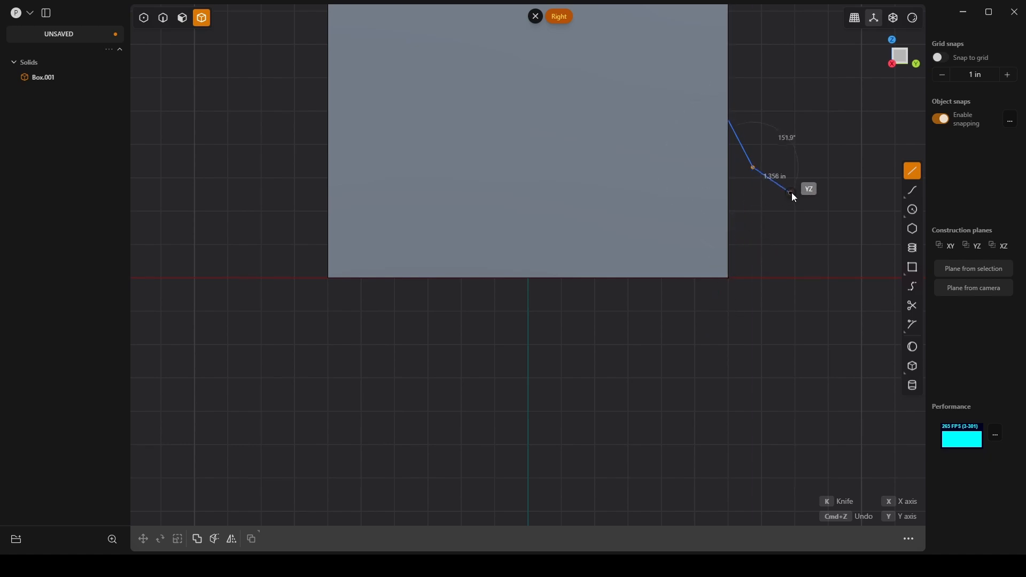
pyautogui.press('Return')
pyautogui.moveTo(787, 98); pyautogui.dragTo(675, 316, button='middle')
pyautogui.press('KP_3')
# Step: Try to cut the box with the bent polyline and remove the separated strip along the upper +Y edge
pyautogui.press('c')
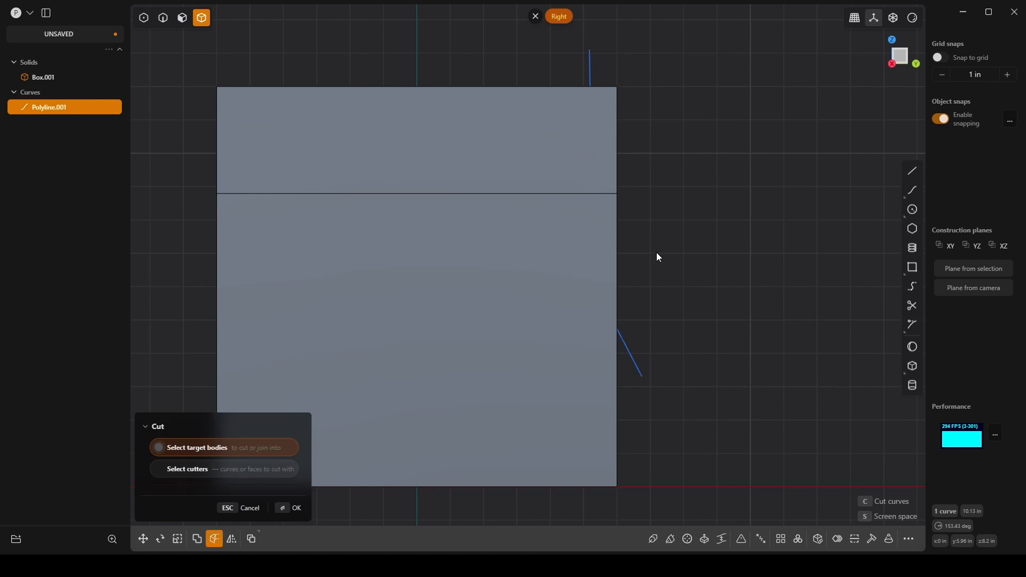
pyautogui.click(613, 142)
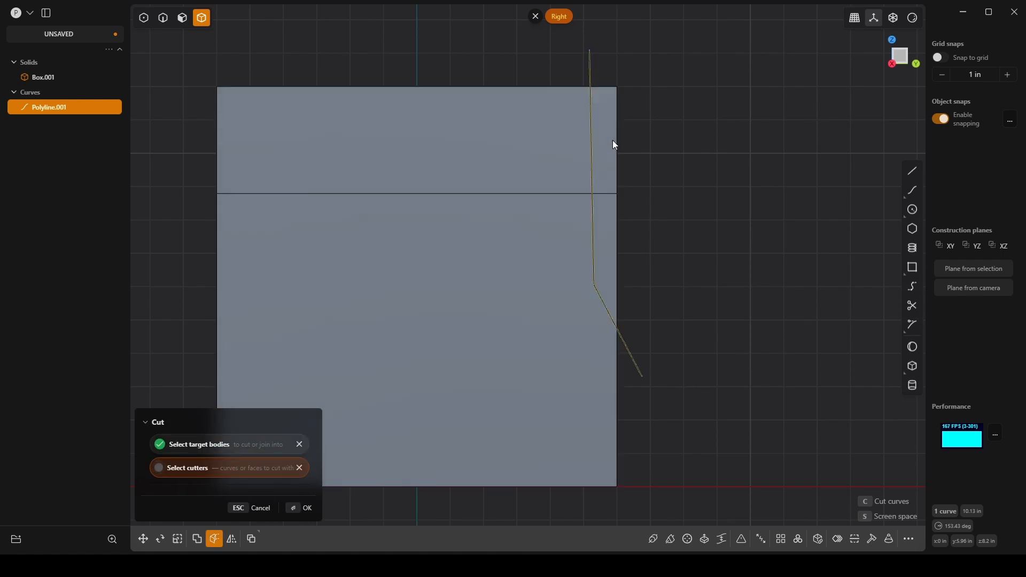
pyautogui.press('Return')
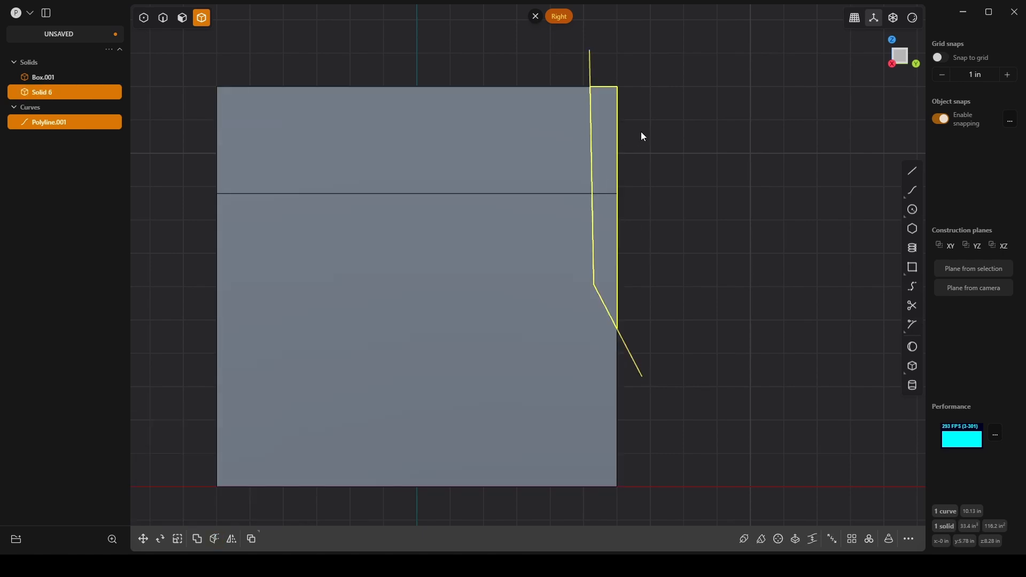
pyautogui.press('Delete')
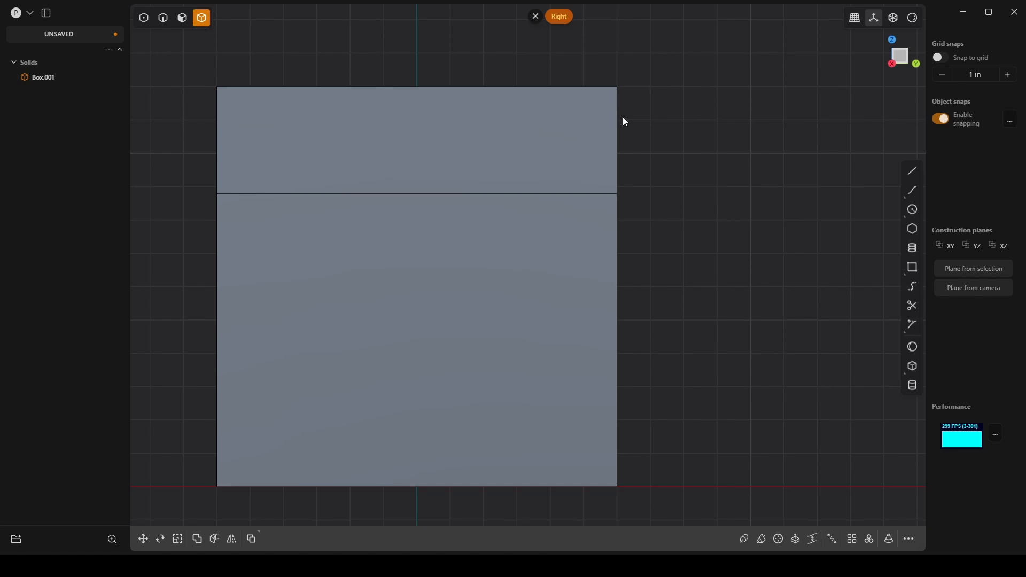
pyautogui.click(913, 170)
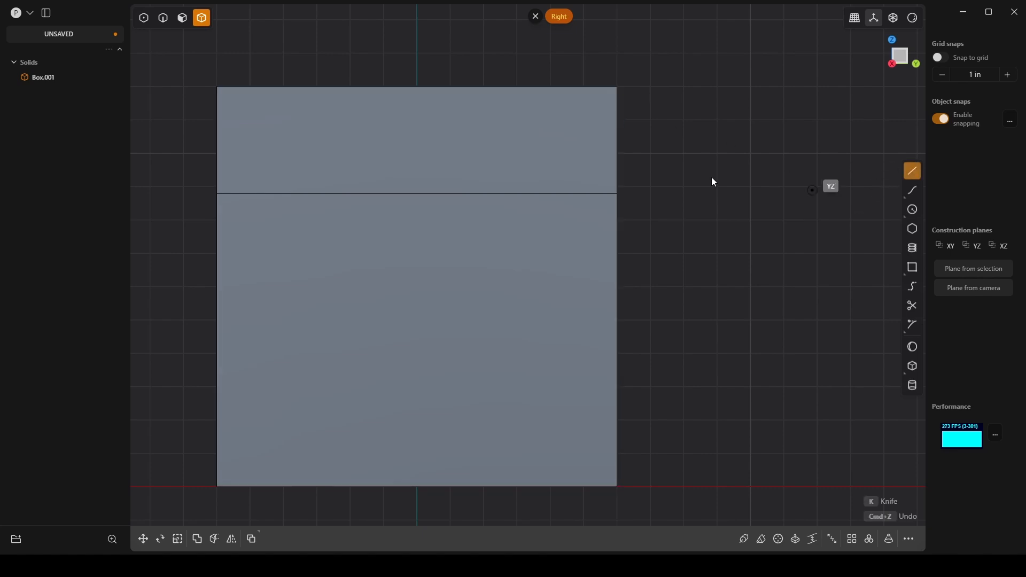
pyautogui.click(581, 52)
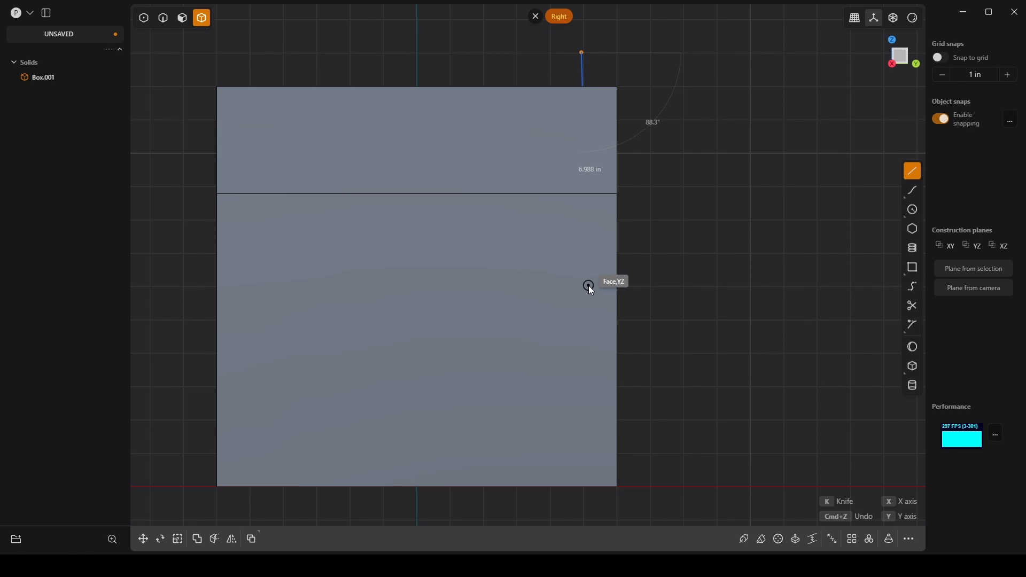
pyautogui.press('Escape')
# Step: Draw a corner rectangle about 2.5 in wide and 8.4 in high overlapping the box's upper +Y corner
pyautogui.click(913, 267)
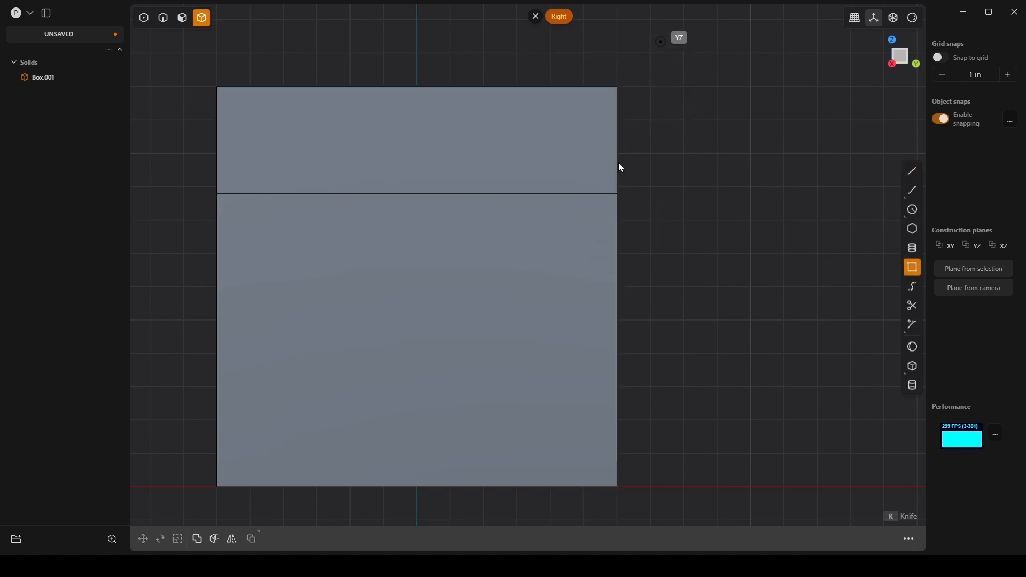
pyautogui.click(660, 42)
pyautogui.click(576, 323)
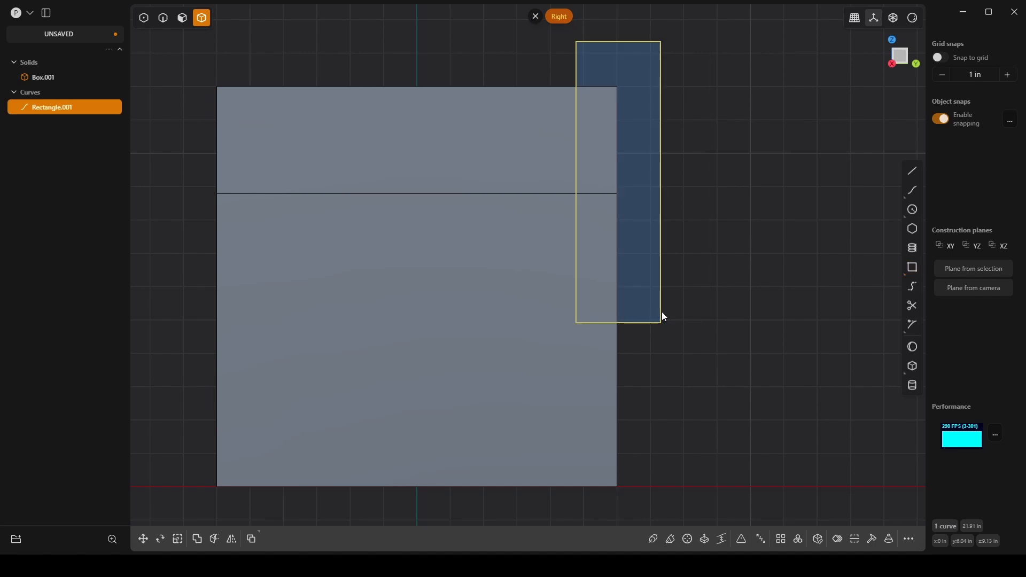
# Step: Move the rectangle's outer lower vertex about 2.5 in down along Z to slant its lower edge
pyautogui.press('1')
pyautogui.click(661, 323)
pyautogui.press('g')
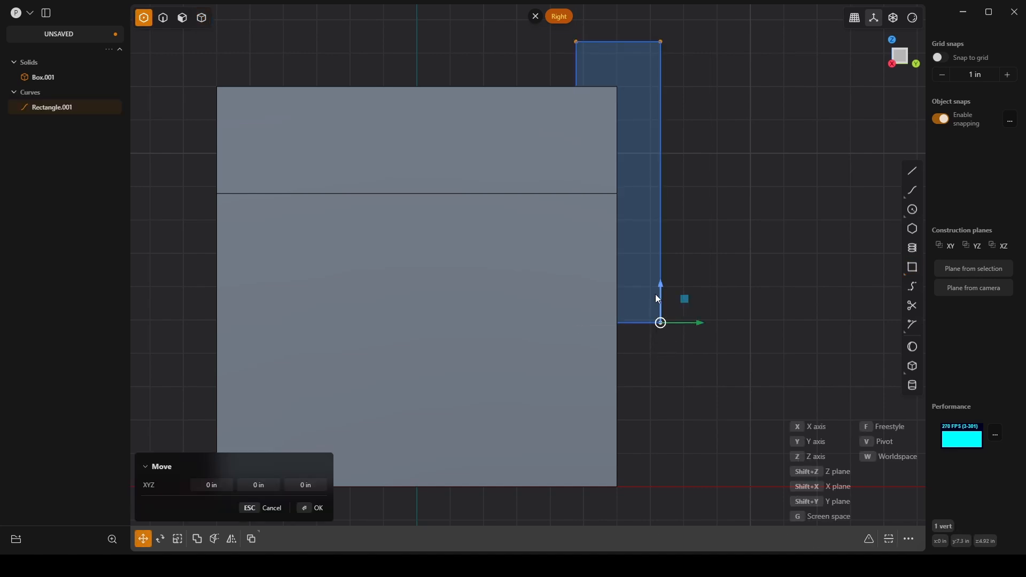
pyautogui.press('z')
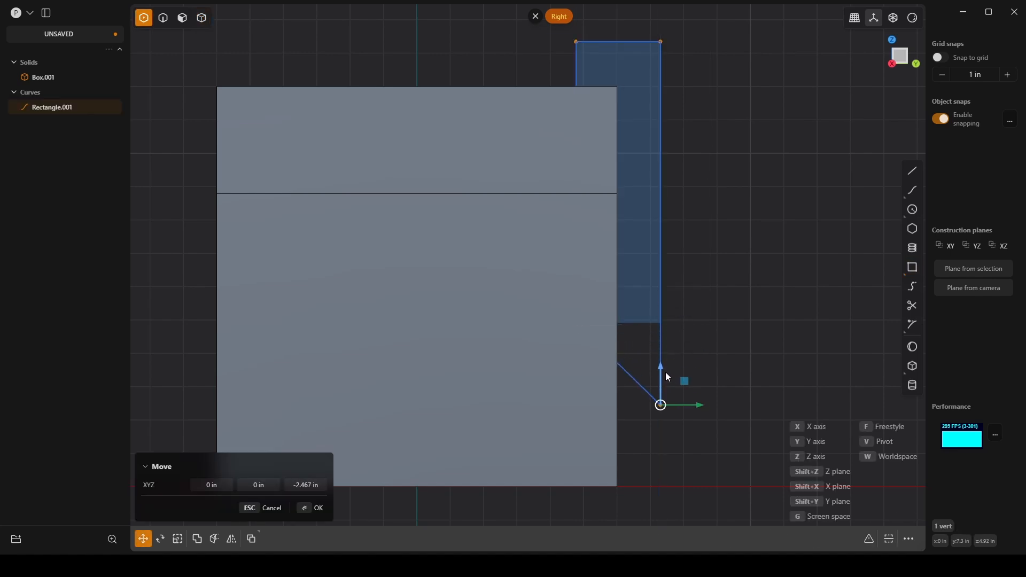
pyautogui.rightClick(659, 347)
# Step: Cut the box using the slanted rectangle curve as the cutter
pyautogui.press('c')
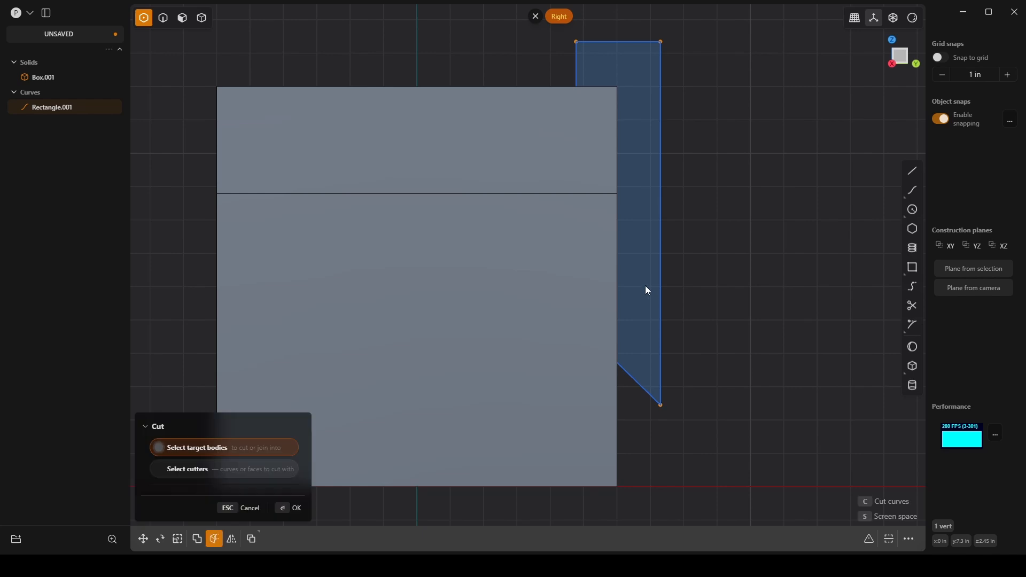
pyautogui.click(587, 215)
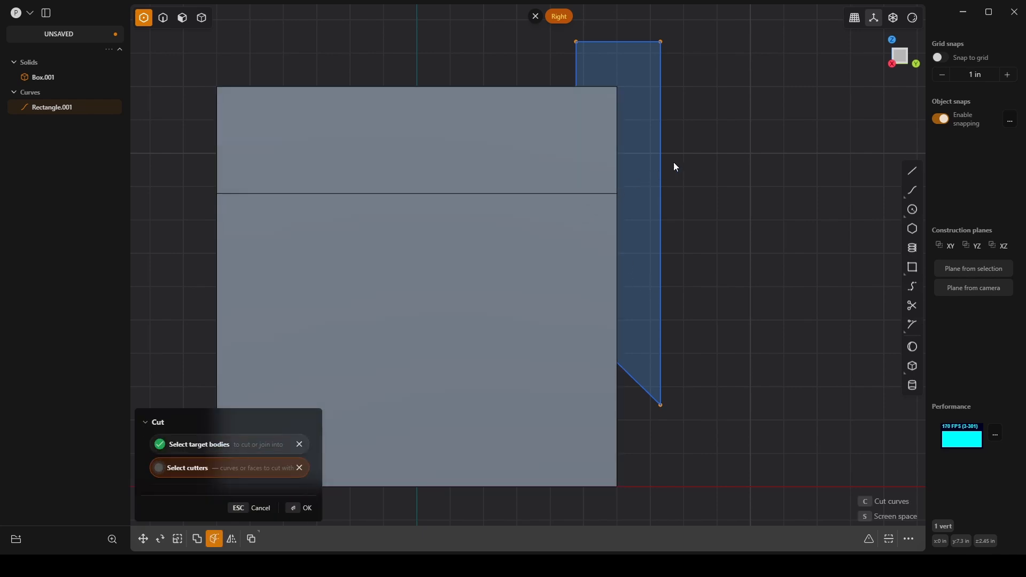
pyautogui.click(631, 134)
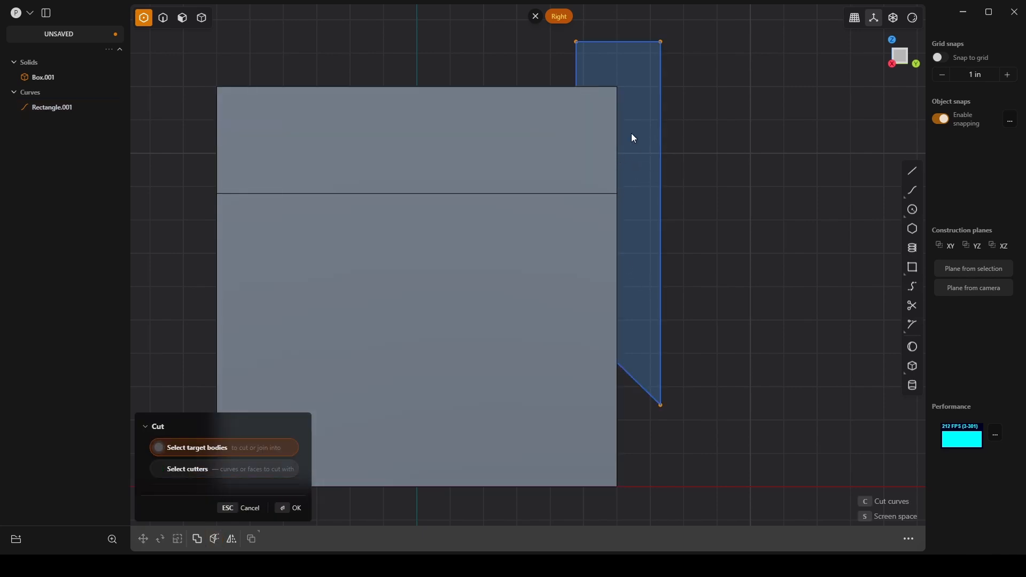
pyautogui.press('2')
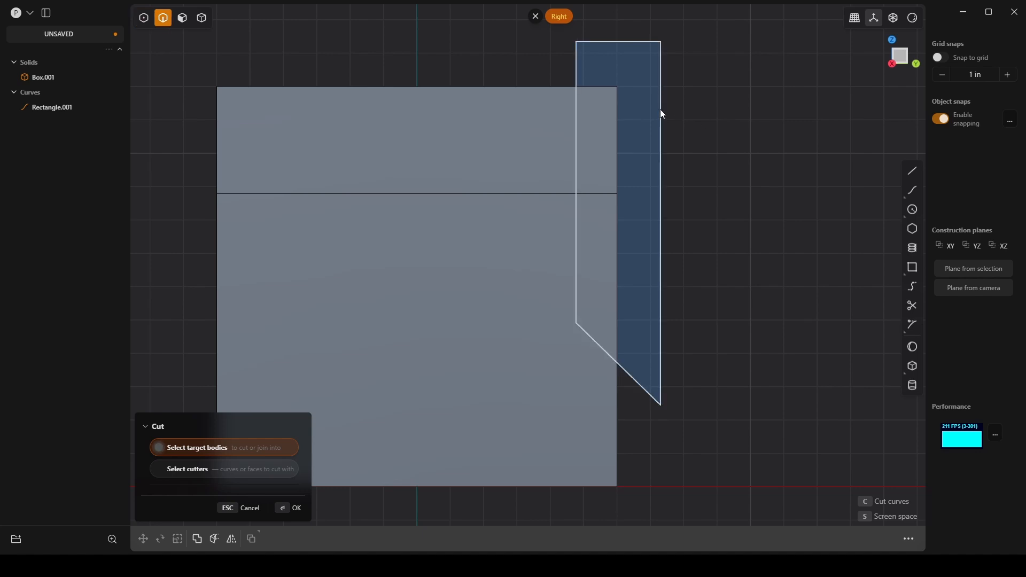
pyautogui.click(612, 108)
pyautogui.click(570, 86)
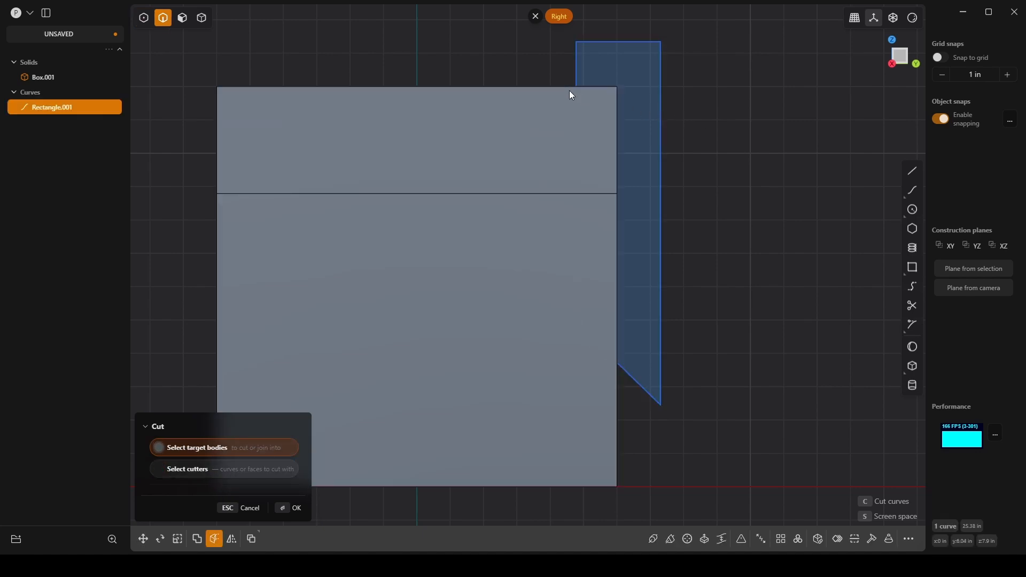
pyautogui.press('Return')
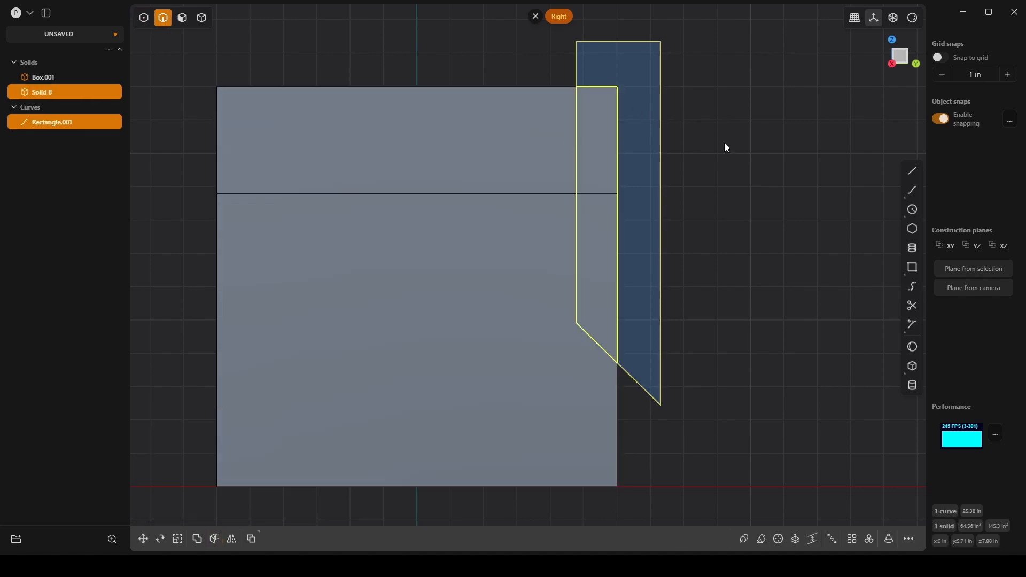
# Step: Delete the slanted cutter curve and the separated solid along the box's upper +Y side
pyautogui.moveTo(653, 84); pyautogui.dragTo(688, 182, button='middle')
pyautogui.press('Delete')
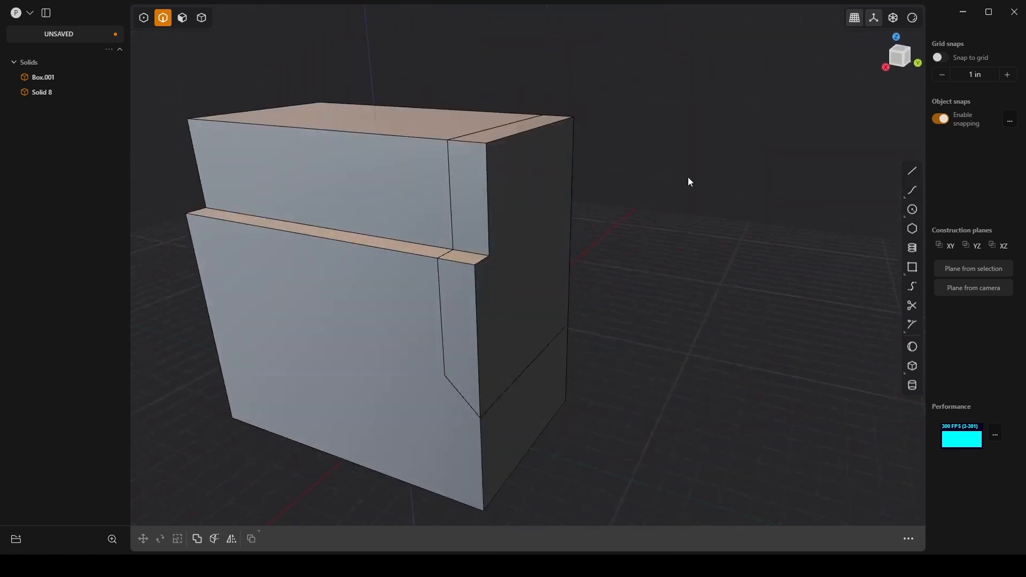
pyautogui.press('4')
pyautogui.click(556, 178)
pyautogui.press('Delete')
# Step: Mirror the notched solid across the X axis from its positive side, merging the halves together
pyautogui.moveTo(557, 178); pyautogui.dragTo(636, 197, button='middle')
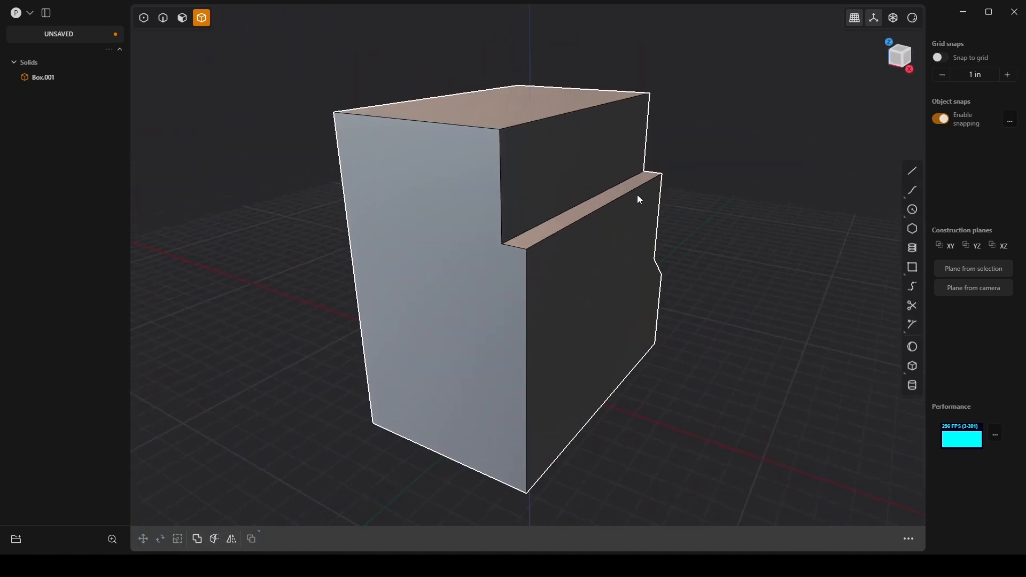
pyautogui.click(639, 200)
pyautogui.hotkey('alt', 'x')
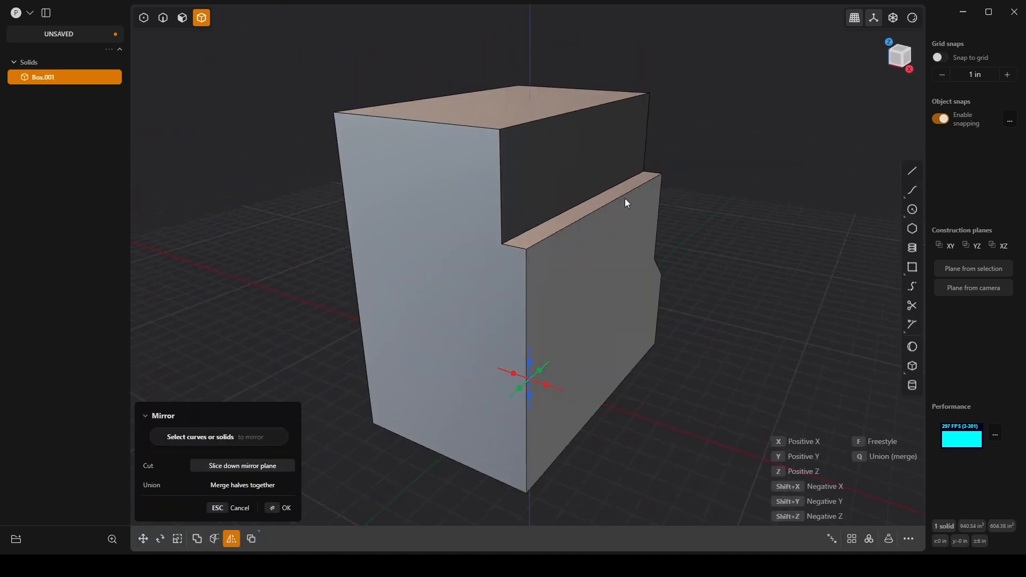
pyautogui.click(550, 388)
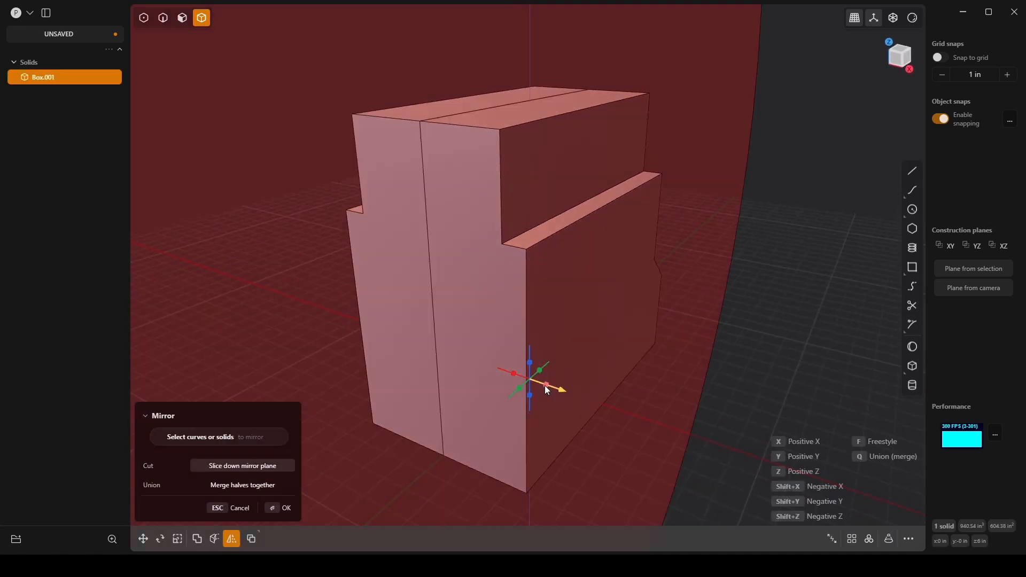
pyautogui.click(254, 488)
pyautogui.click(279, 508)
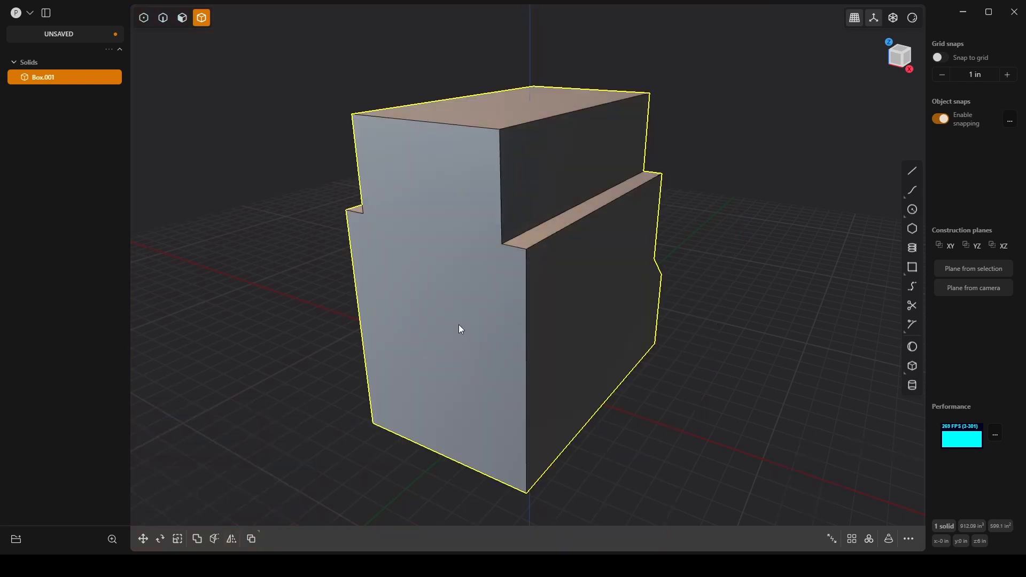
# Step: Offset the recessed +Y face above the slanted ledge outward by 0.53 in
pyautogui.moveTo(460, 329); pyautogui.dragTo(706, 294, button='middle')
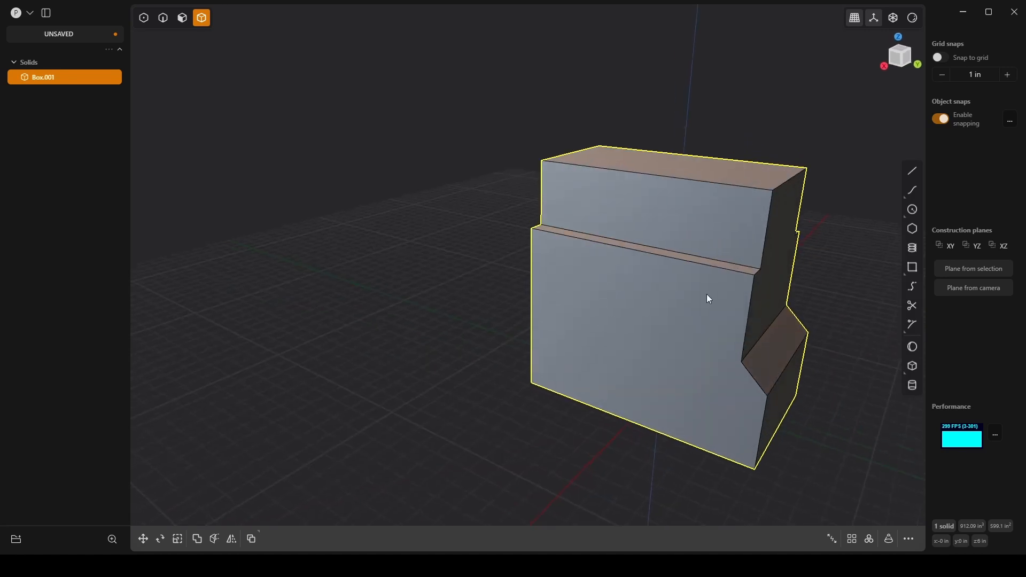
pyautogui.keyDown('shift'); pyautogui.moveTo(564, 234); pyautogui.dragTo(507, 254, button='middle'); pyautogui.keyUp('shift')
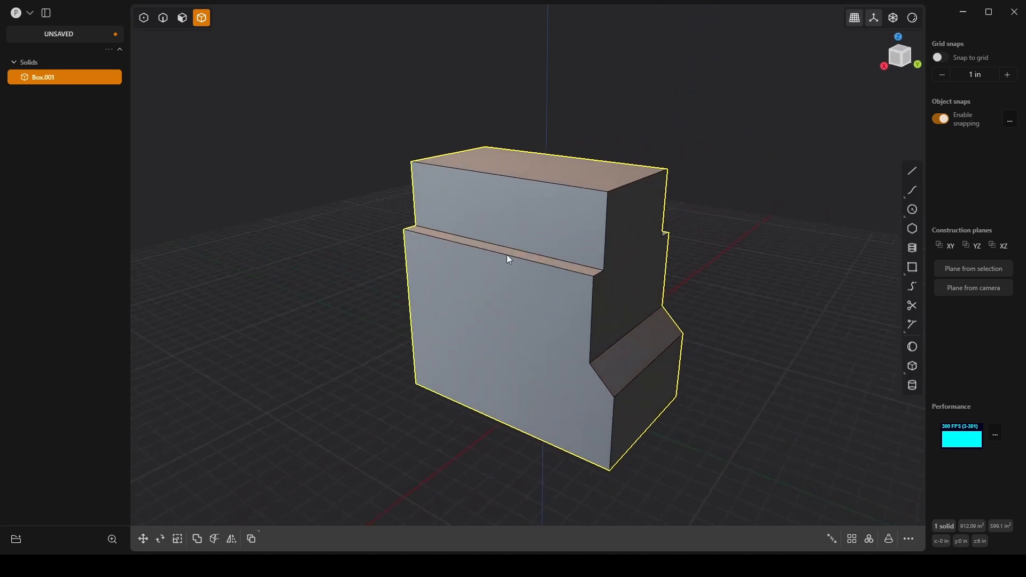
pyautogui.press('3')
pyautogui.click(629, 261)
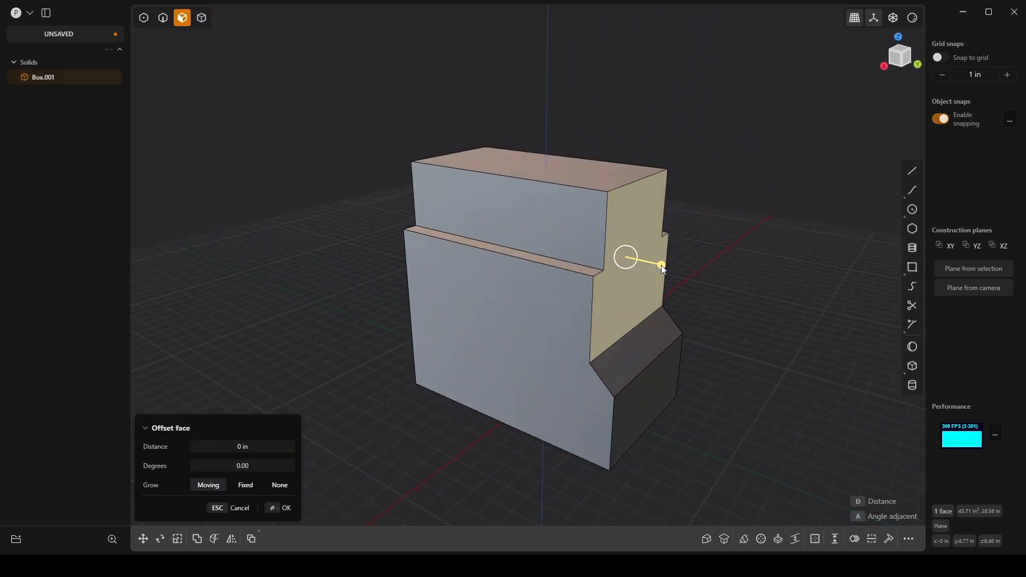
pyautogui.moveTo(662, 265); pyautogui.dragTo(675, 259)
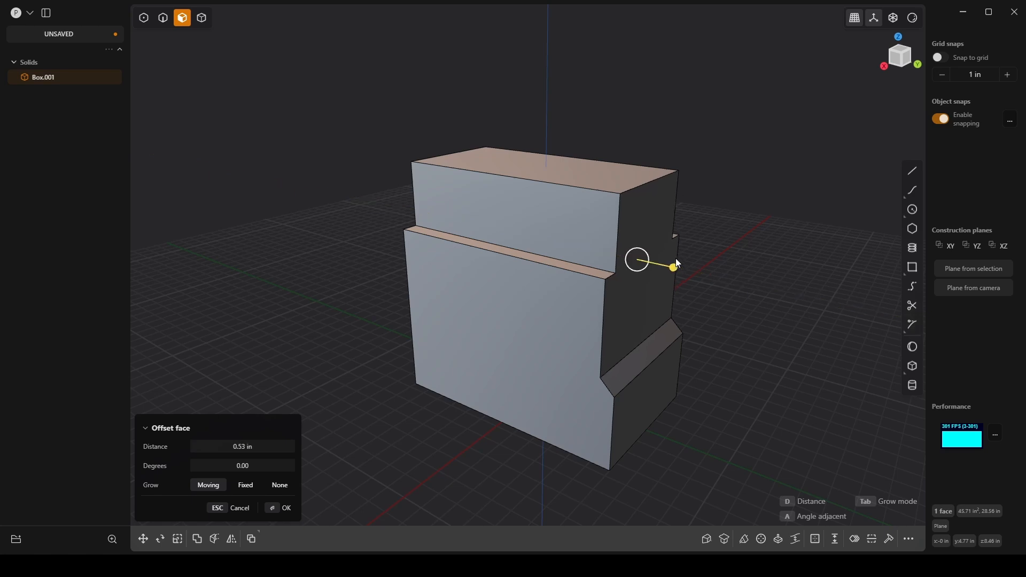
# Step: In the right view, draw a corner rectangle about 1.5 in wide and 6 in high overlapping the solid's upper -Y corner
pyautogui.moveTo(732, 214); pyautogui.dragTo(578, 188, button='middle')
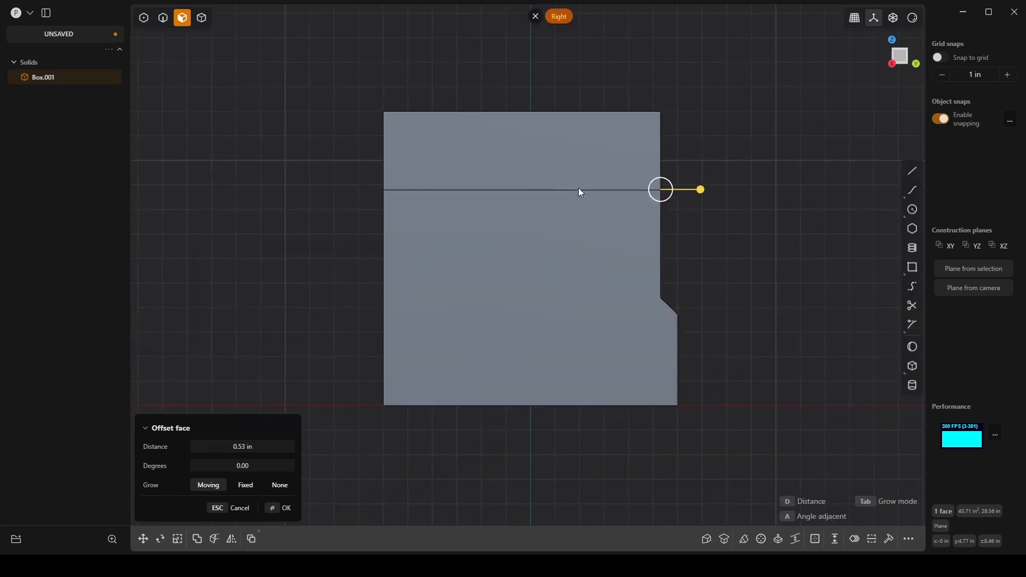
pyautogui.keyDown('shift'); pyautogui.moveTo(442, 176); pyautogui.dragTo(484, 167, button='middle'); pyautogui.keyUp('shift')
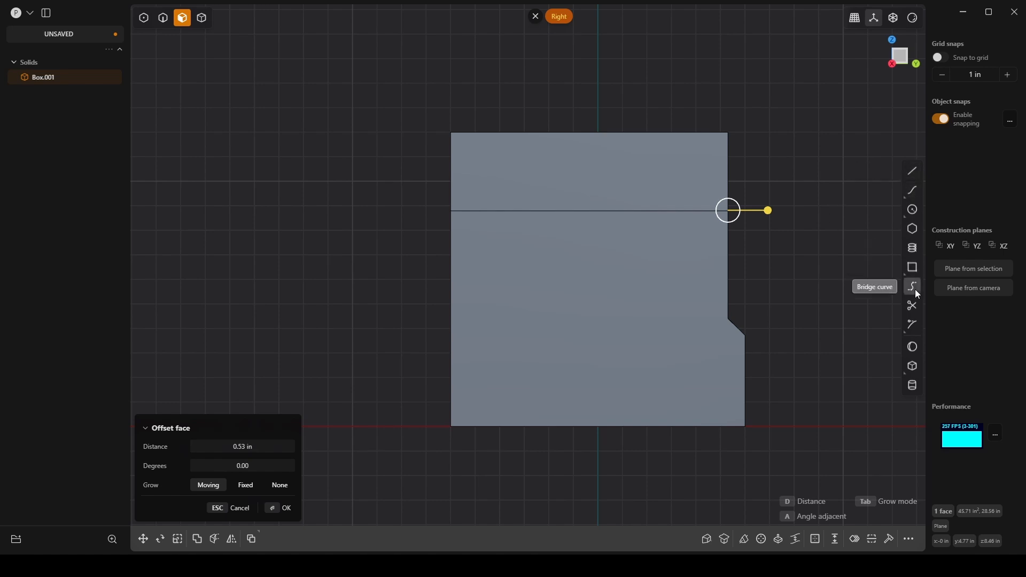
pyautogui.click(915, 171)
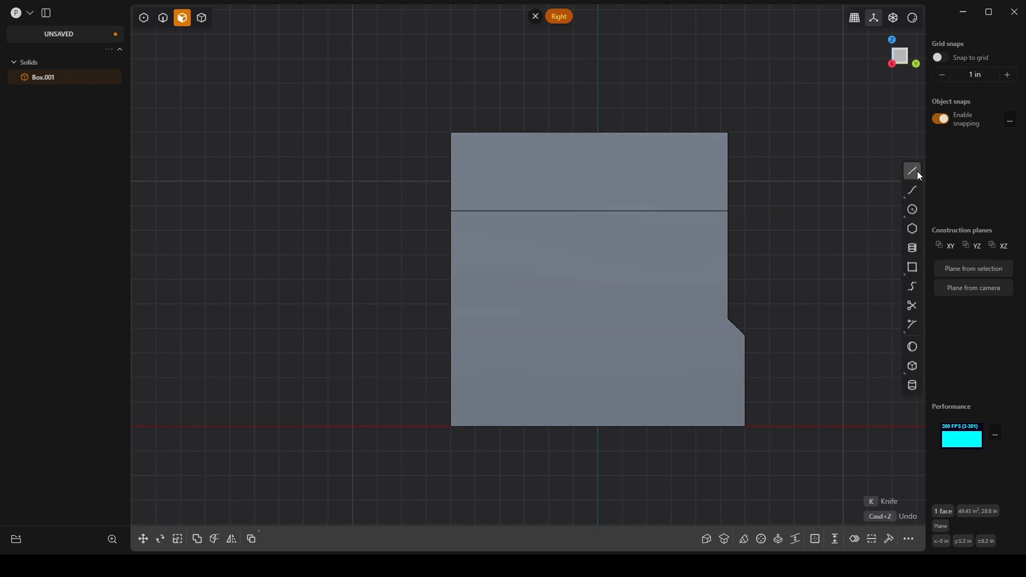
pyautogui.click(912, 267)
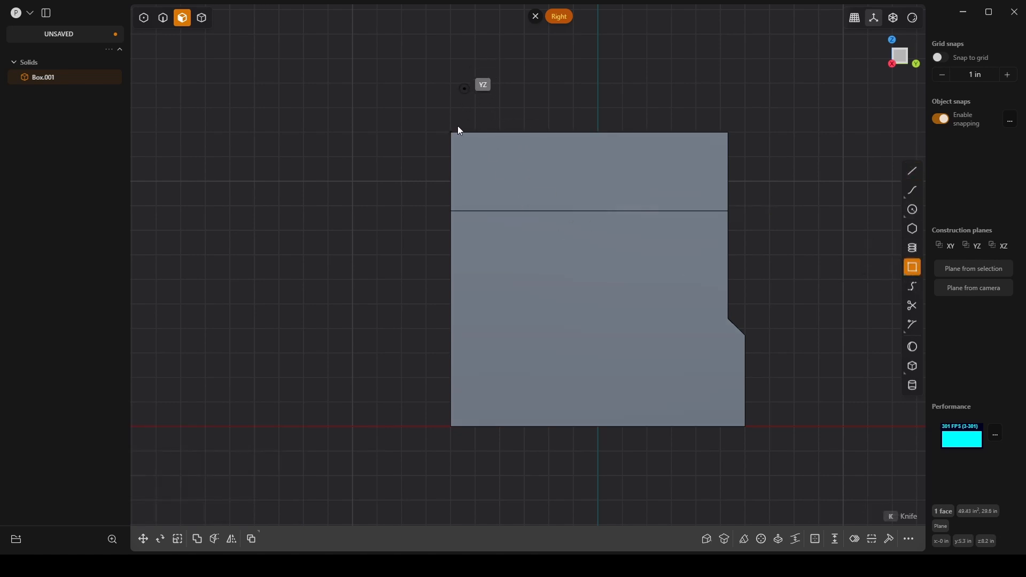
pyautogui.click(464, 88)
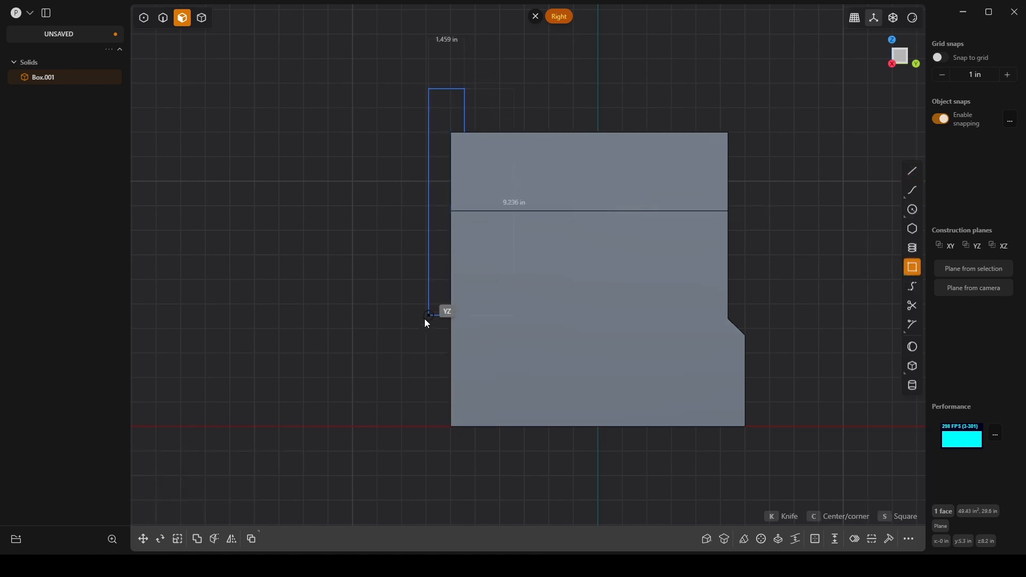
pyautogui.click(426, 237)
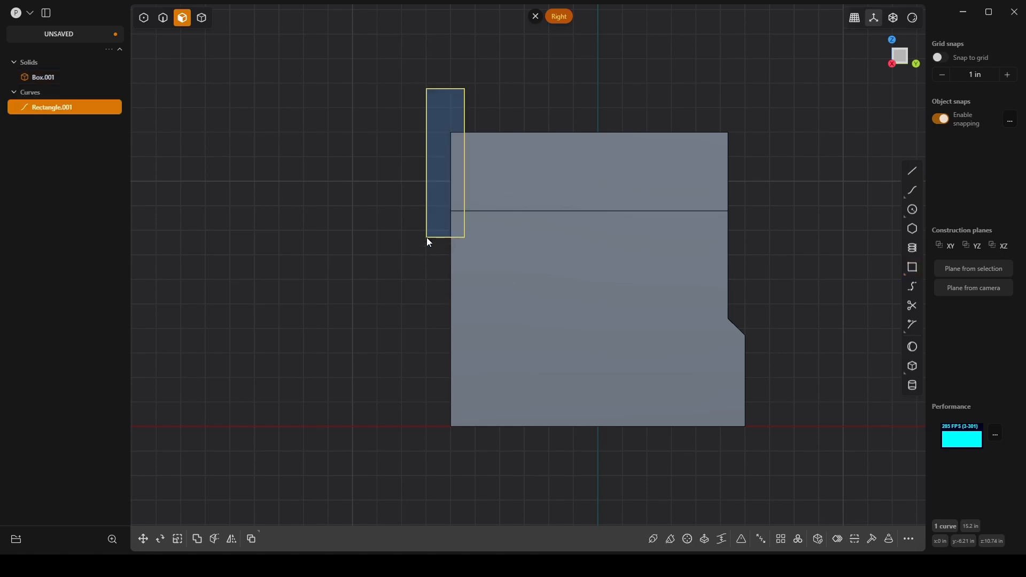
# Step: Move the rectangle's lower outer corner point down along Z by about 3.3 in to slant its lower edge
pyautogui.press('1')
pyautogui.click(431, 231)
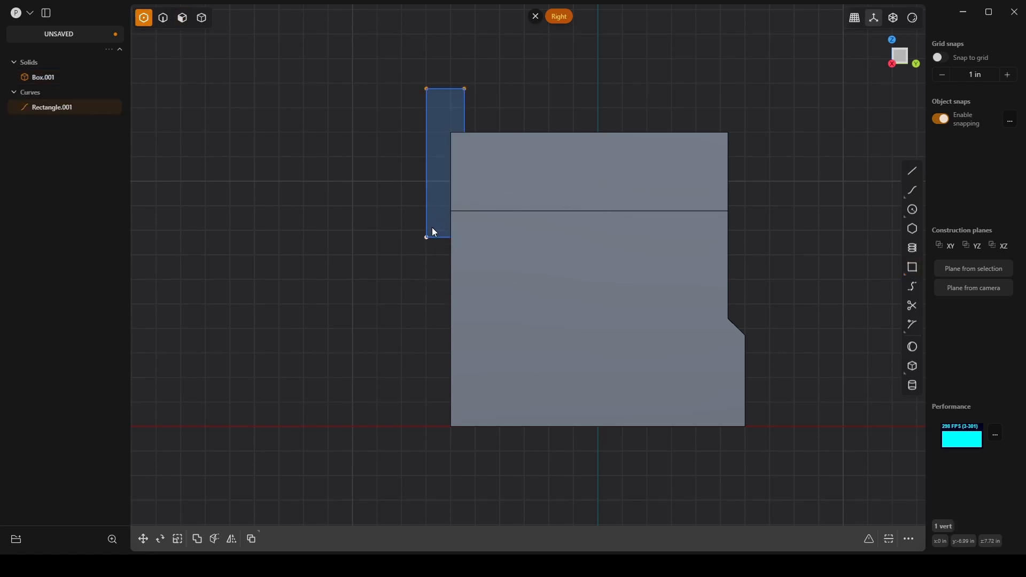
pyautogui.press('g')
pyautogui.press('z')
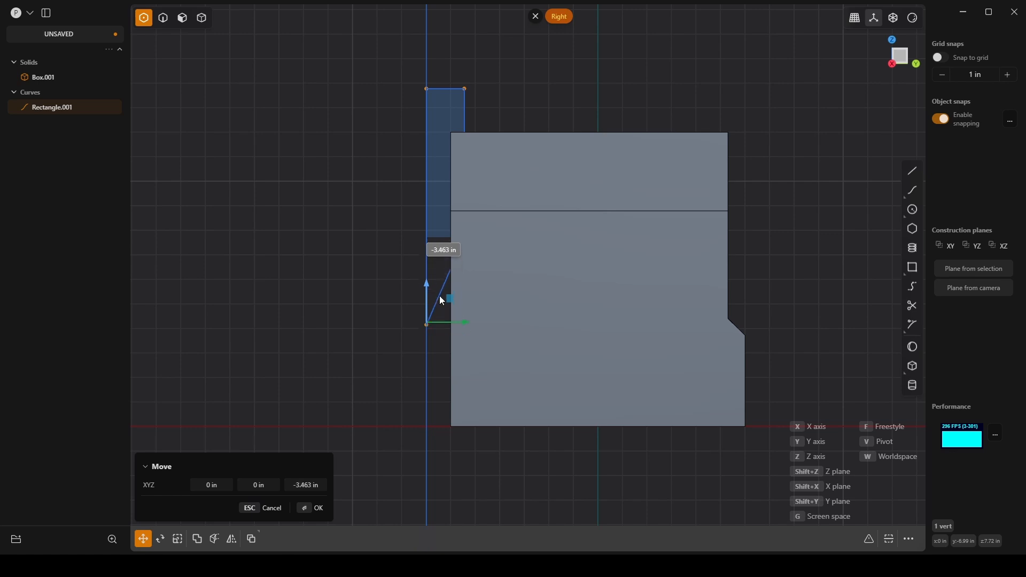
pyautogui.click(481, 291)
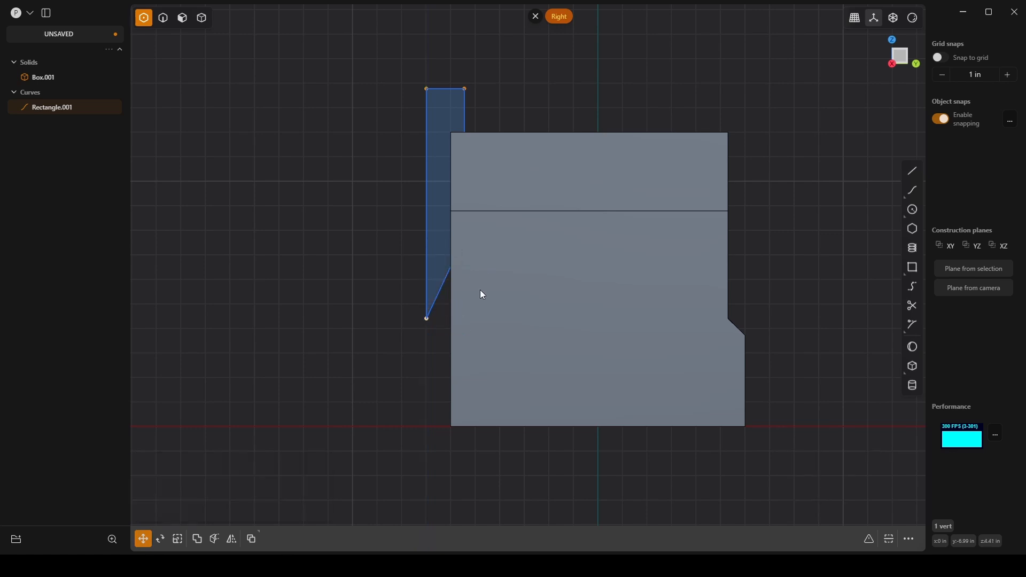
pyautogui.press('Escape')
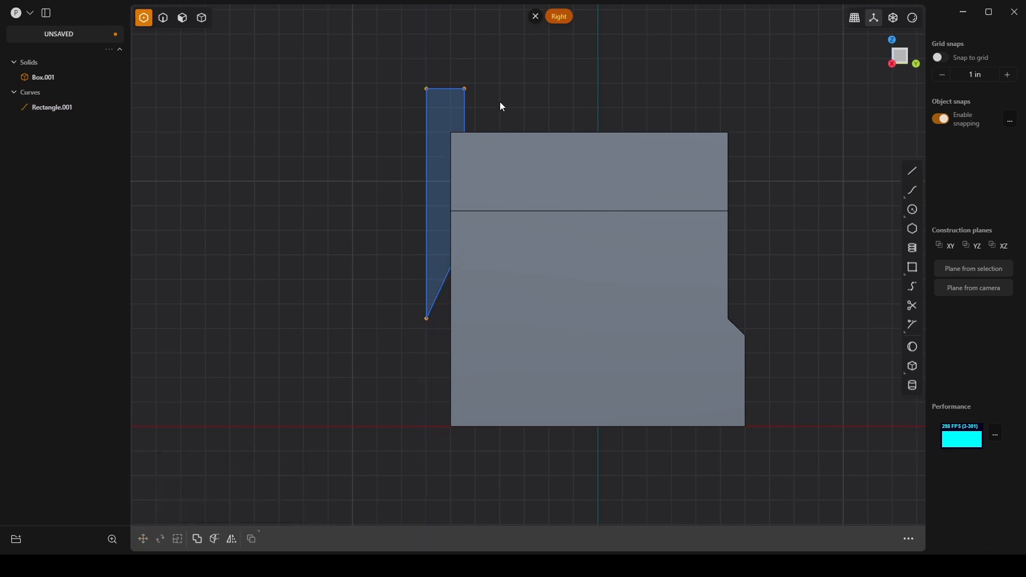
# Step: Cut the main box with the slanted profile curve to separate its upper -Y slab
pyautogui.press('c')
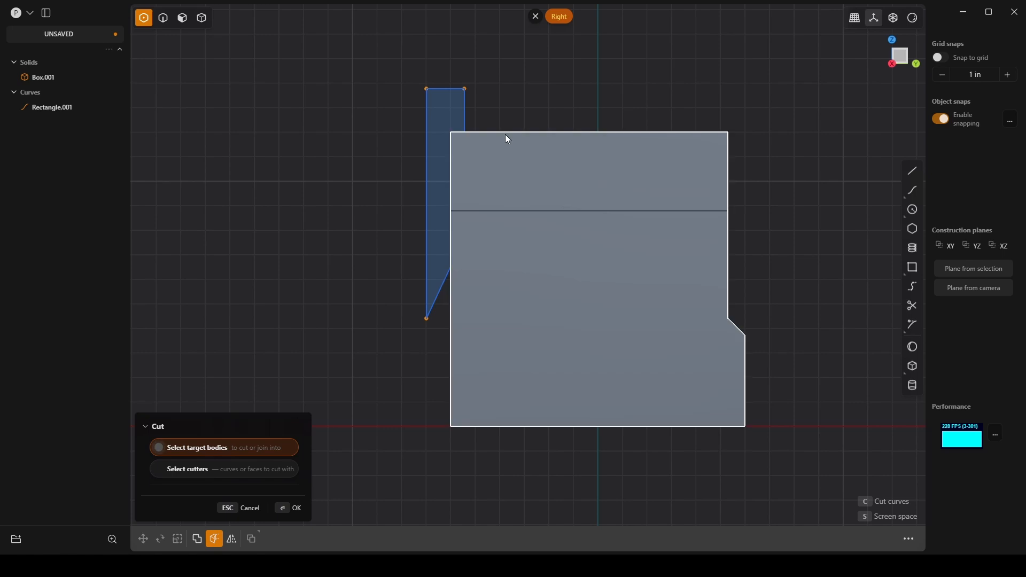
pyautogui.click(508, 139)
pyautogui.press('2')
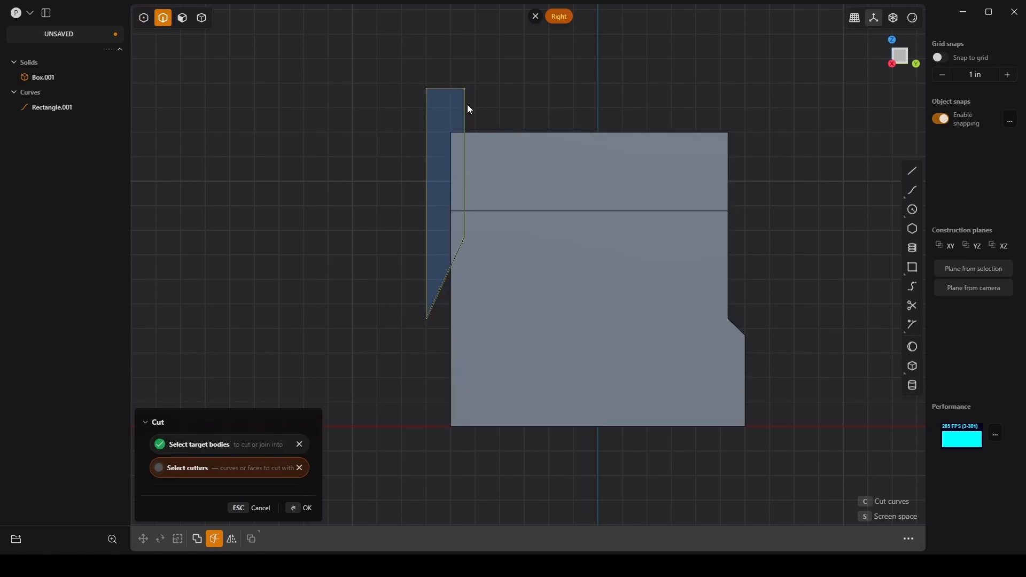
pyautogui.click(470, 108)
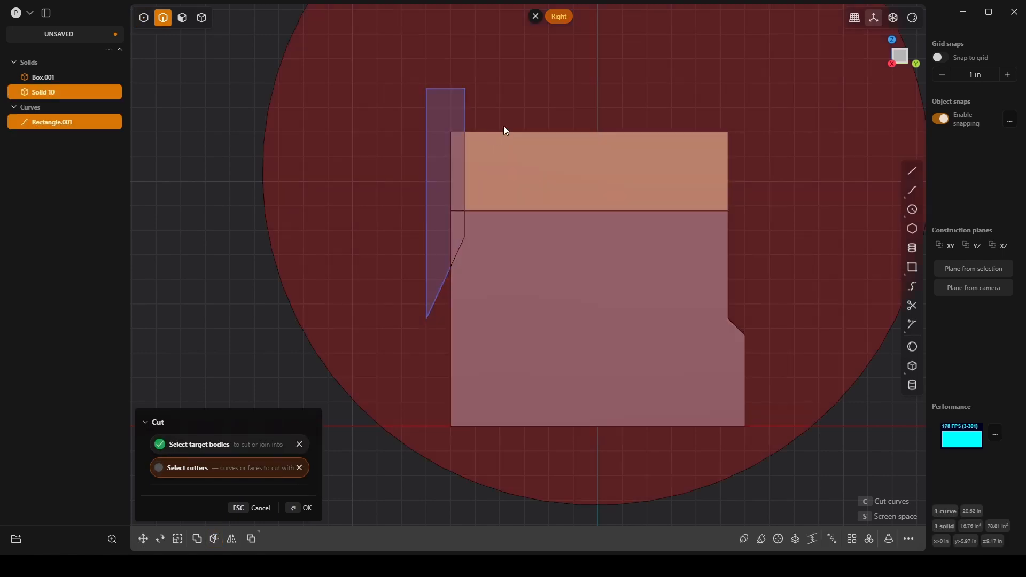
pyautogui.press('Return')
# Step: Delete the slanted cutter curve at the box's -Y end
pyautogui.moveTo(525, 94); pyautogui.dragTo(556, 135, button='middle')
pyautogui.click(450, 77)
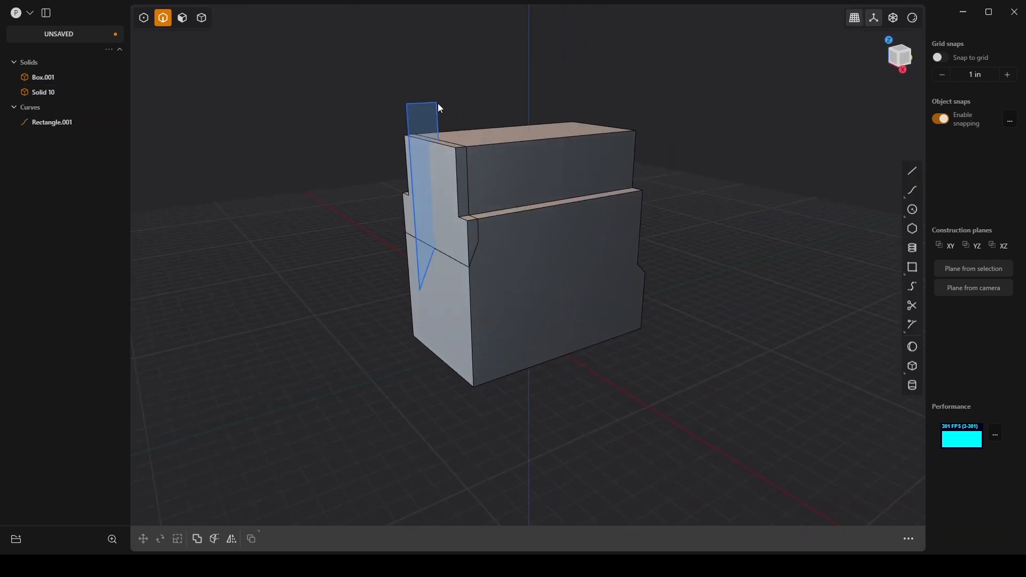
pyautogui.click(437, 103)
pyautogui.press('Delete')
pyautogui.moveTo(444, 168); pyautogui.dragTo(443, 168, button='middle')
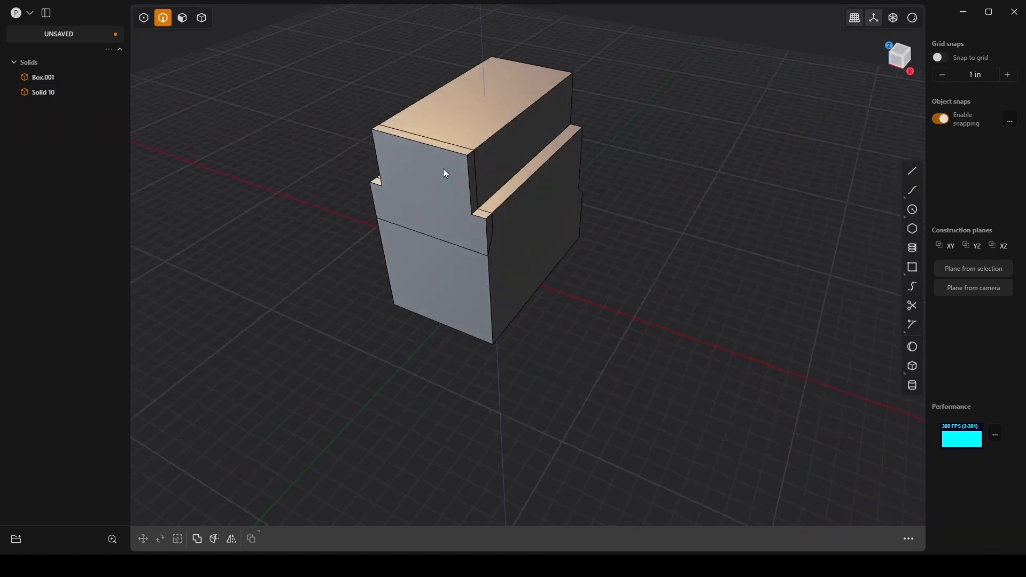
# Step: Scale the separated upper -Y slab along the X axis to about 0.88
pyautogui.scroll(4, 444, 168)
pyautogui.press('4')
pyautogui.click(490, 202)
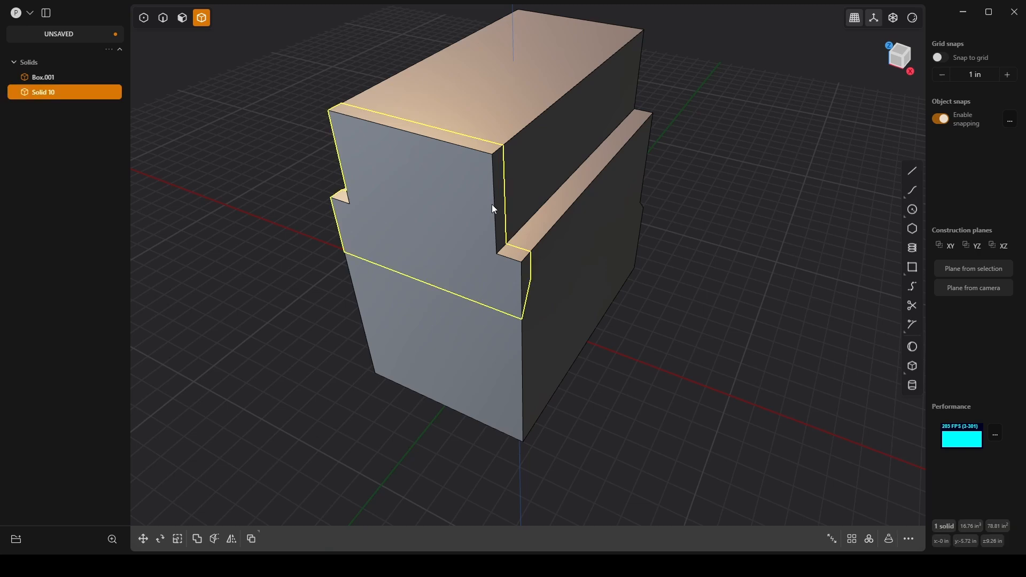
pyautogui.press('s')
pyautogui.moveTo(457, 219); pyautogui.dragTo(451, 219)
pyautogui.moveTo(455, 219); pyautogui.dragTo(483, 225, button='middle')
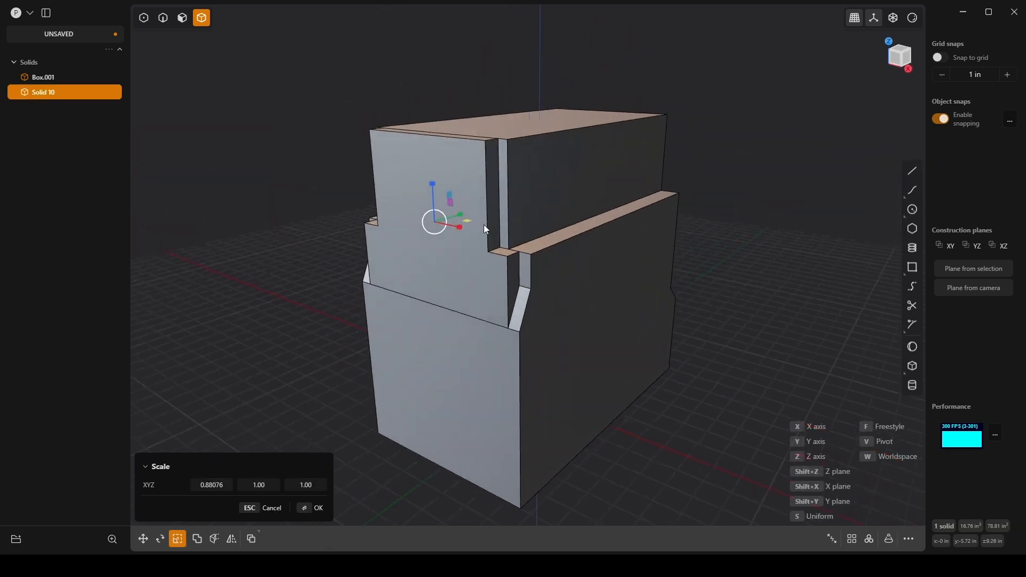
pyautogui.scroll(2, 483, 272)
pyautogui.moveTo(483, 272); pyautogui.dragTo(502, 271, button='middle')
pyautogui.press('Return')
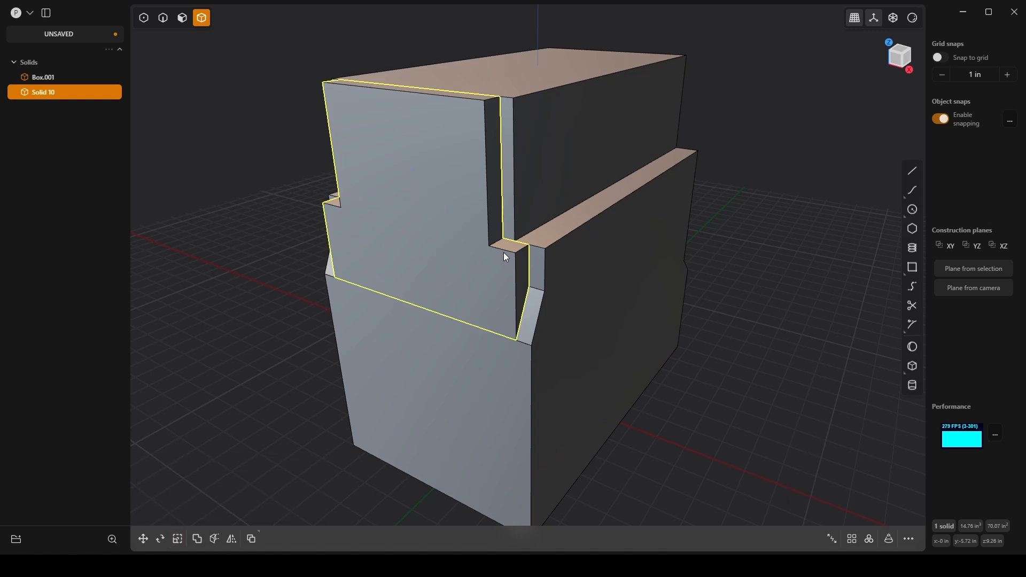
# Step: Offset the two side ledge faces of the narrowed upper slab downward by 0.373 in
pyautogui.press('3')
pyautogui.click(509, 248)
pyautogui.press('o')
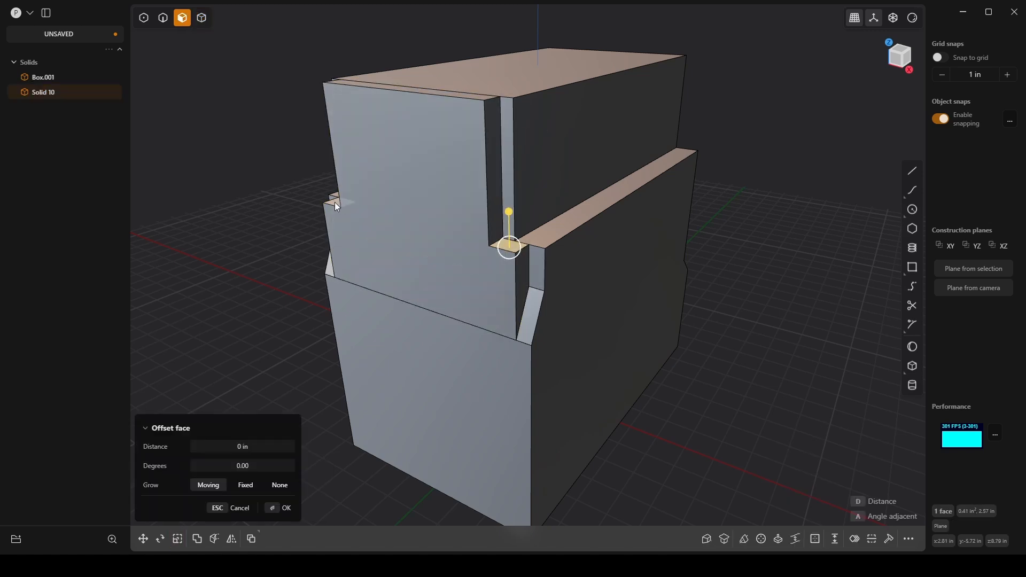
pyautogui.keyDown('shift'); pyautogui.click(335, 203); pyautogui.keyUp('shift')
pyautogui.moveTo(347, 227); pyautogui.dragTo(363, 216, button='middle')
pyautogui.moveTo(328, 166); pyautogui.dragTo(334, 178)
pyautogui.moveTo(535, 249)
pyautogui.mouseDown(button='middle')
pyautogui.moveTo(483, 235)
pyautogui.moveTo(527, 249)
pyautogui.mouseUp(button='middle')
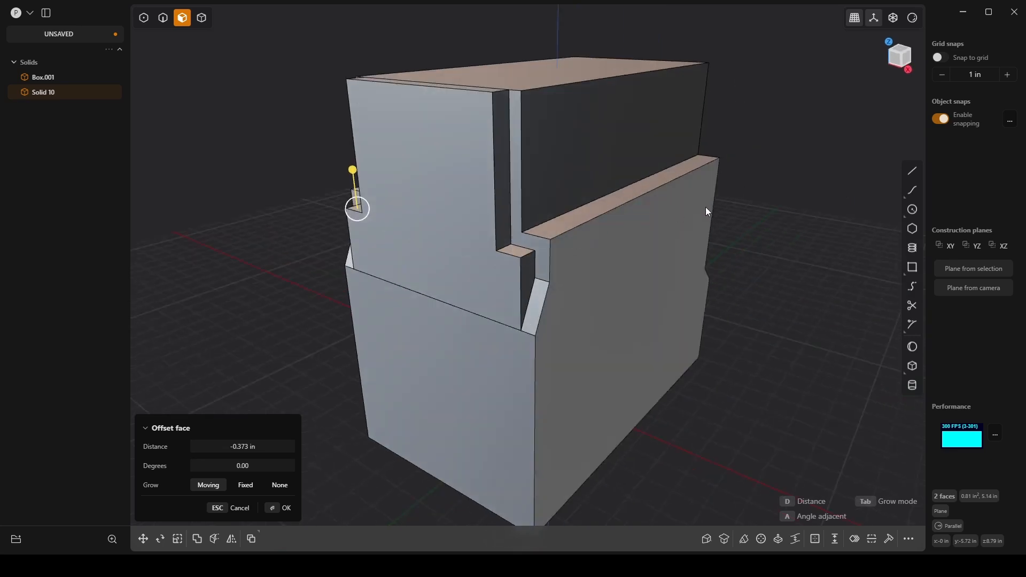
pyautogui.moveTo(705, 212); pyautogui.dragTo(523, 269, button='middle')
pyautogui.press('Return')
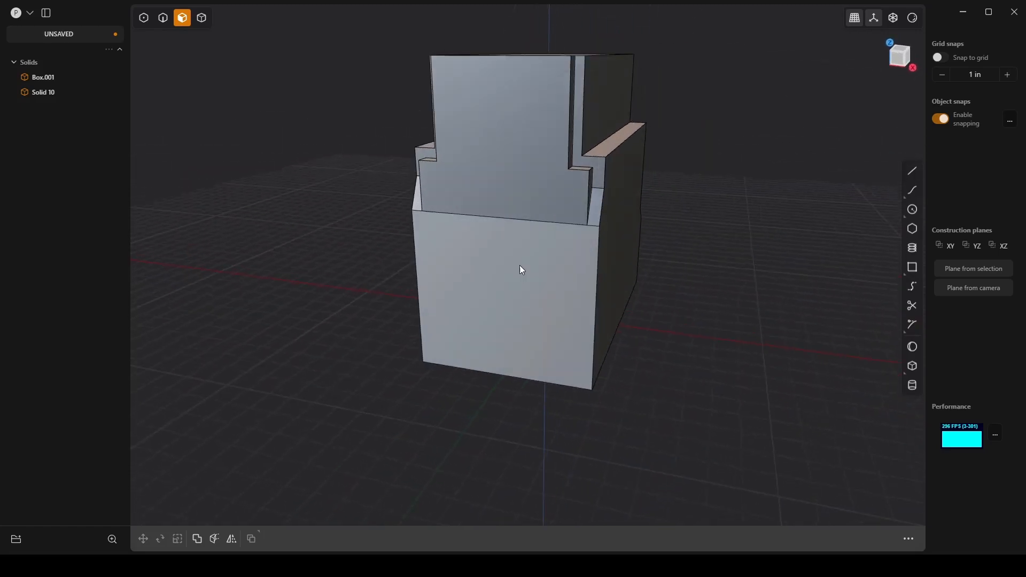
# Step: Draw a tall center rectangle on the -Y face, reaching from near the upper edge to below the base
pyautogui.click(912, 267)
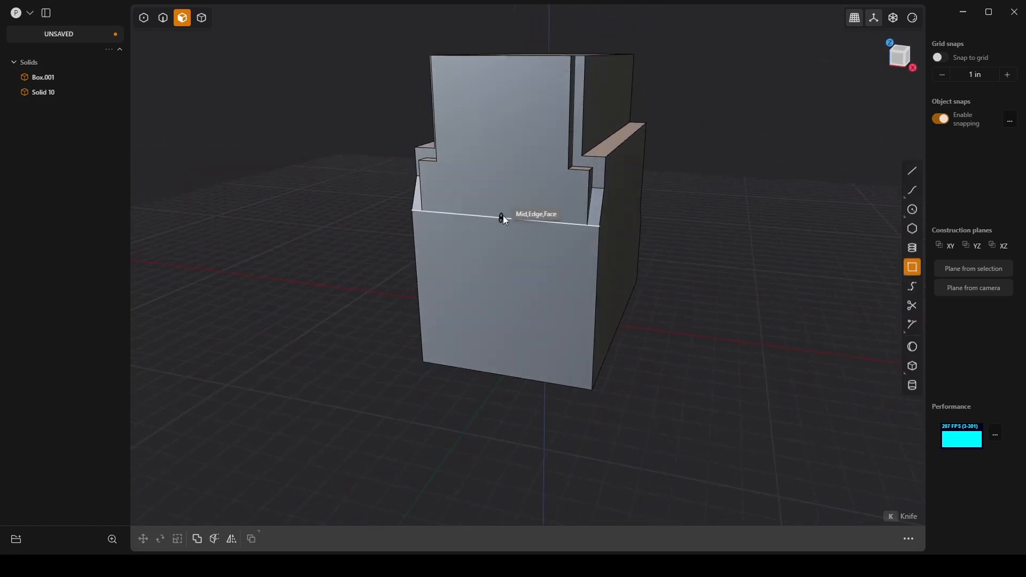
pyautogui.click(502, 301)
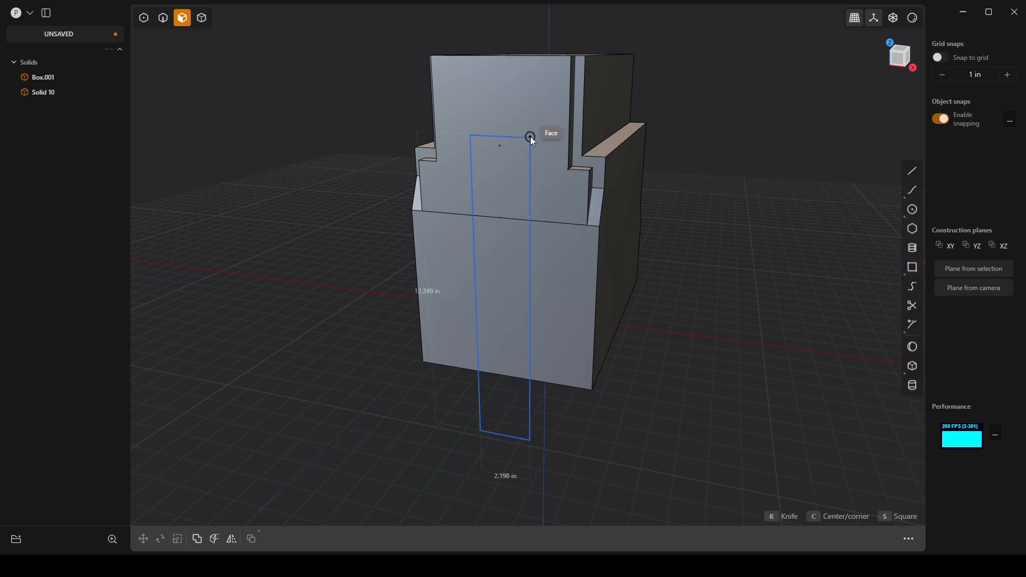
pyautogui.click(547, 78)
pyautogui.moveTo(679, 151); pyautogui.dragTo(681, 180, button='middle')
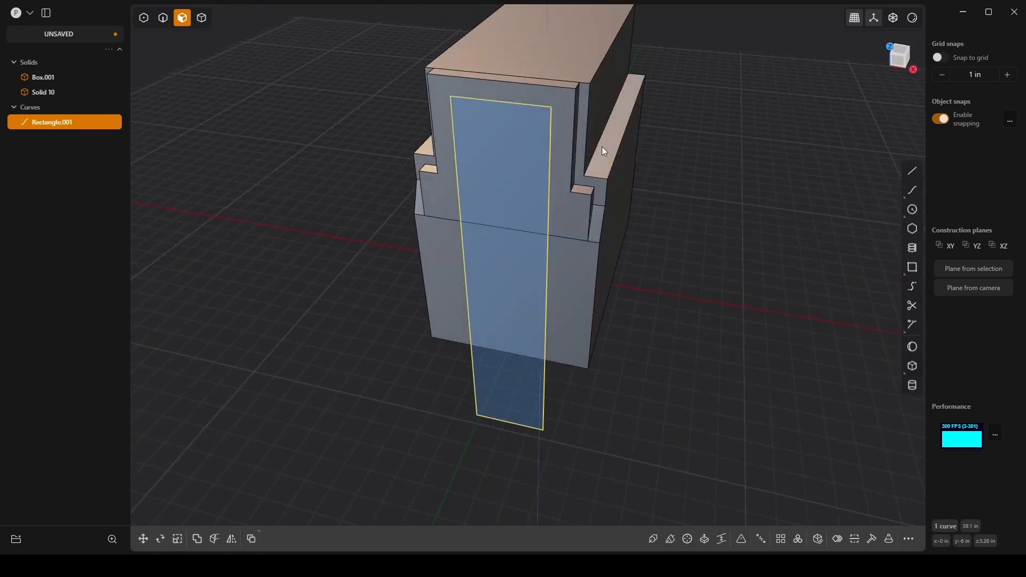
pyautogui.press('c')
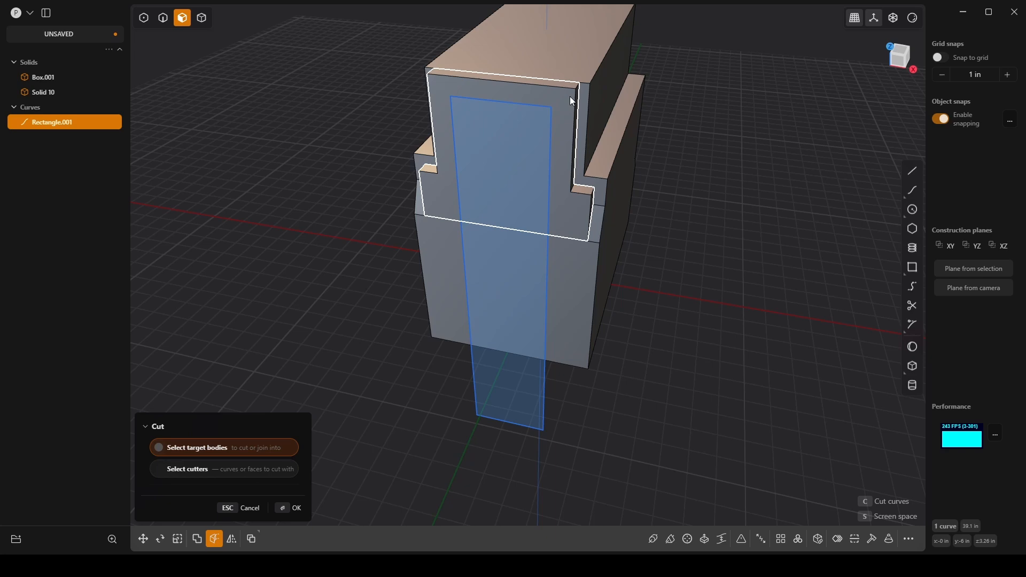
pyautogui.click(571, 100)
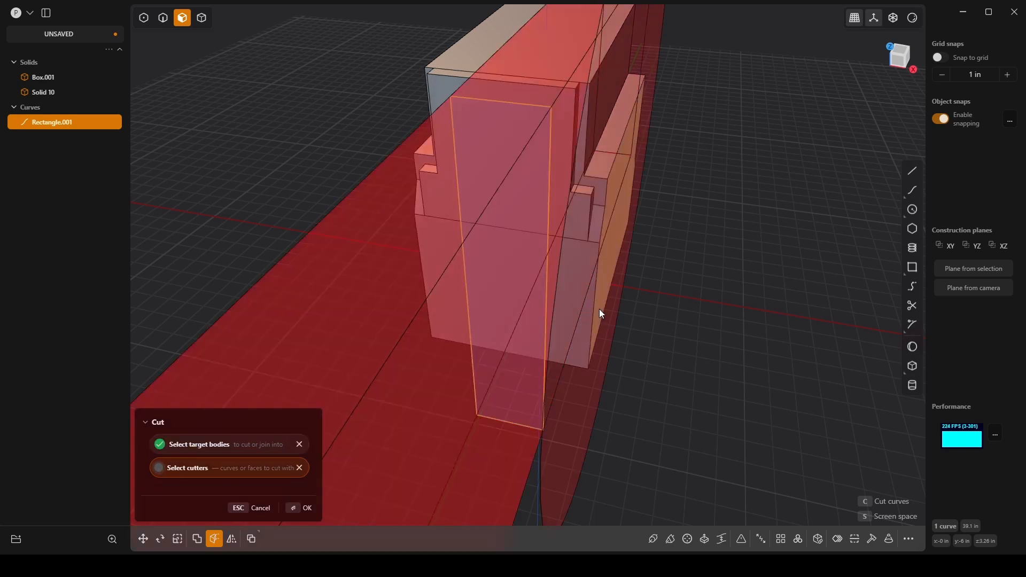
pyautogui.press('Escape')
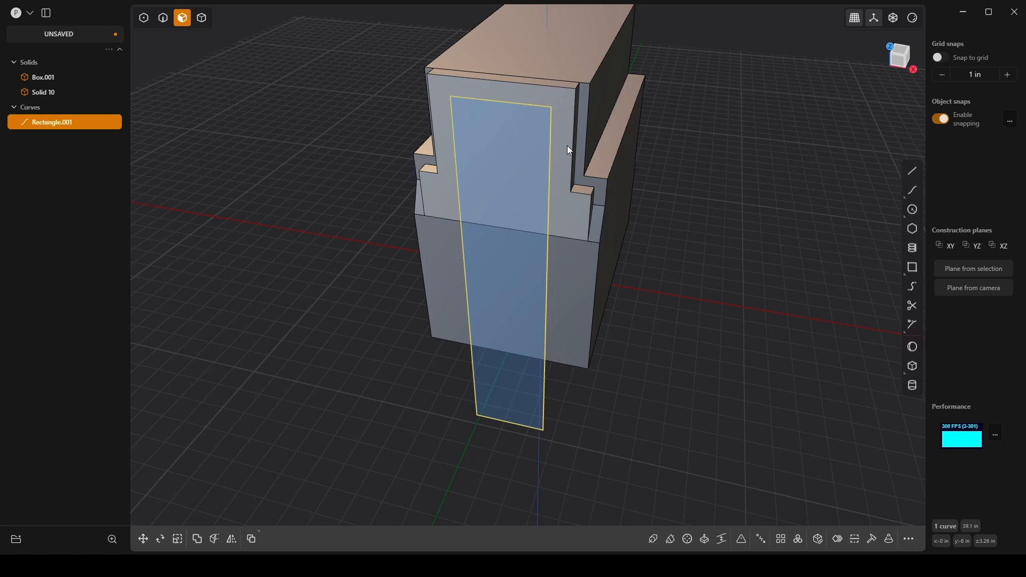
# Step: Cut the upper -Y slab with the tall rectangle
pyautogui.press('c')
pyautogui.click(571, 122)
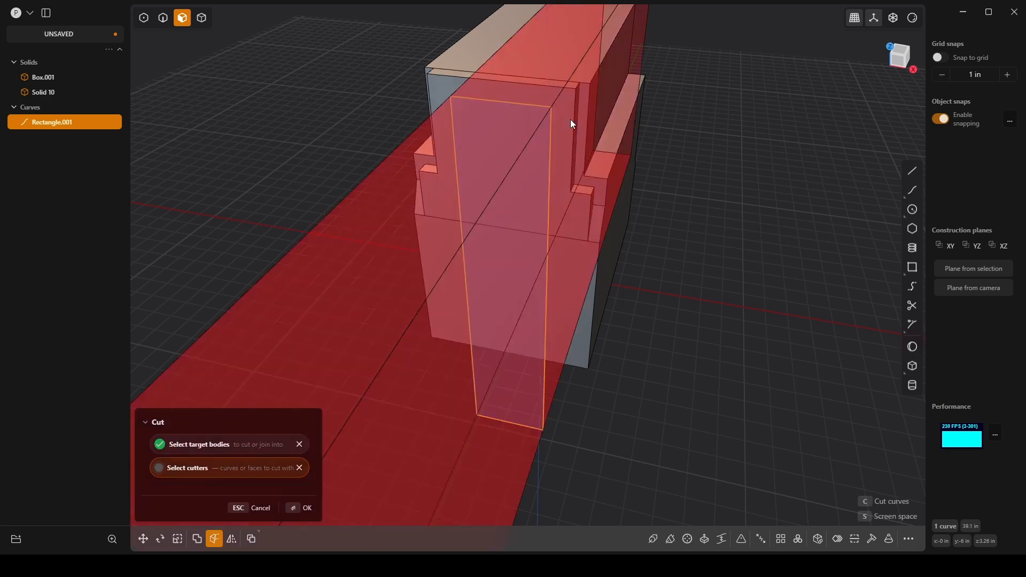
pyautogui.click(300, 508)
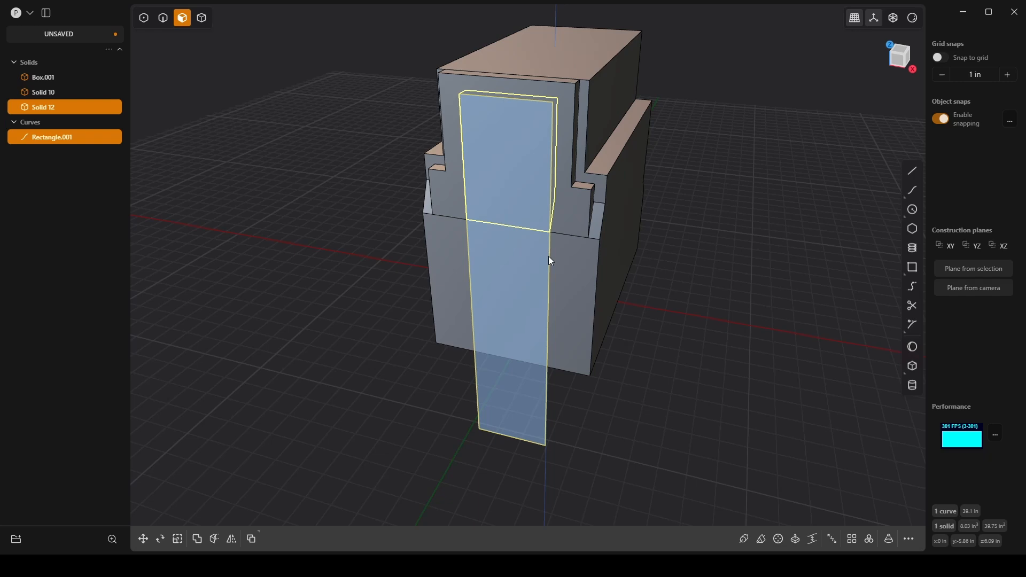
# Step: Cut the main box with the same tall rectangle, splitting off its central section
pyautogui.press('e')
pyautogui.press('Escape')
pyautogui.click(546, 415)
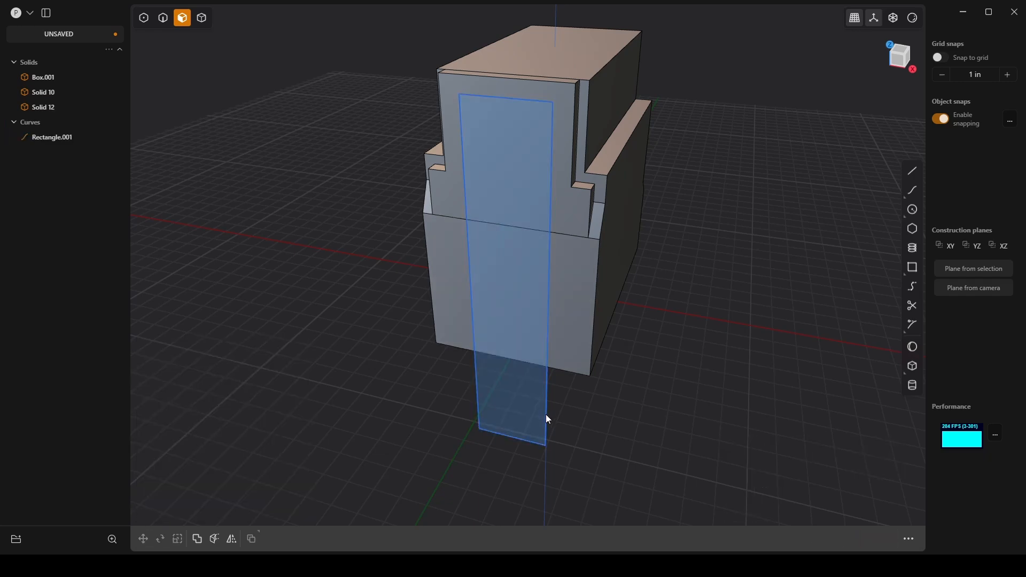
pyautogui.press('e')
pyautogui.press('c')
pyautogui.click(566, 303)
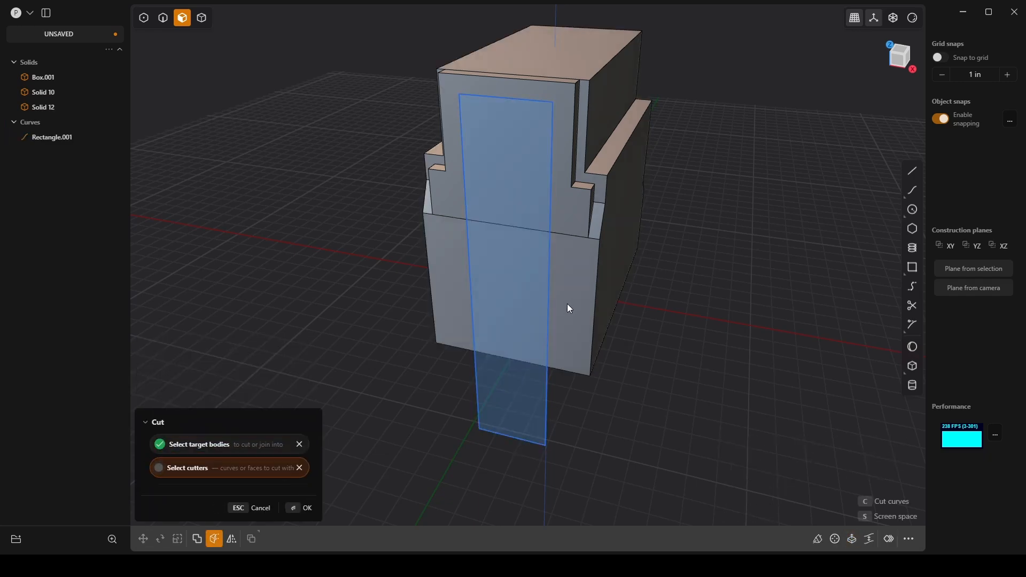
pyautogui.click(547, 402)
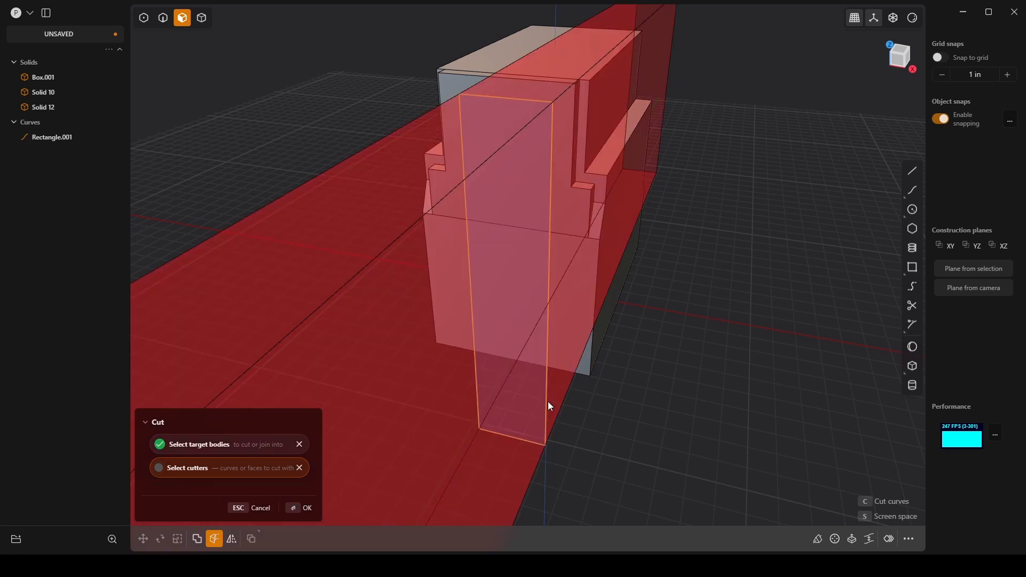
pyautogui.click(303, 507)
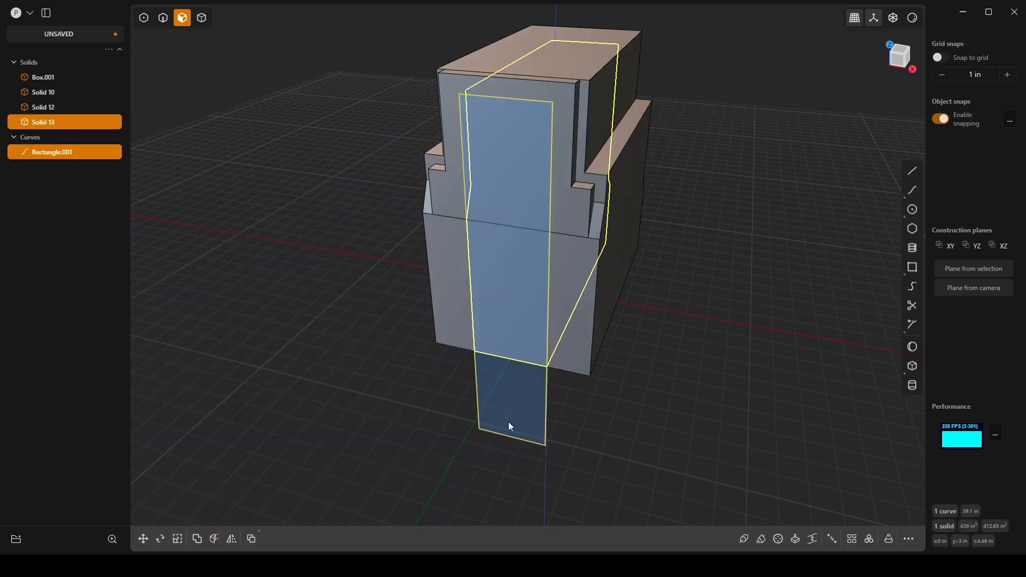
pyautogui.moveTo(508, 422); pyautogui.dragTo(598, 361, button='middle')
pyautogui.click(721, 341)
pyautogui.press('x')
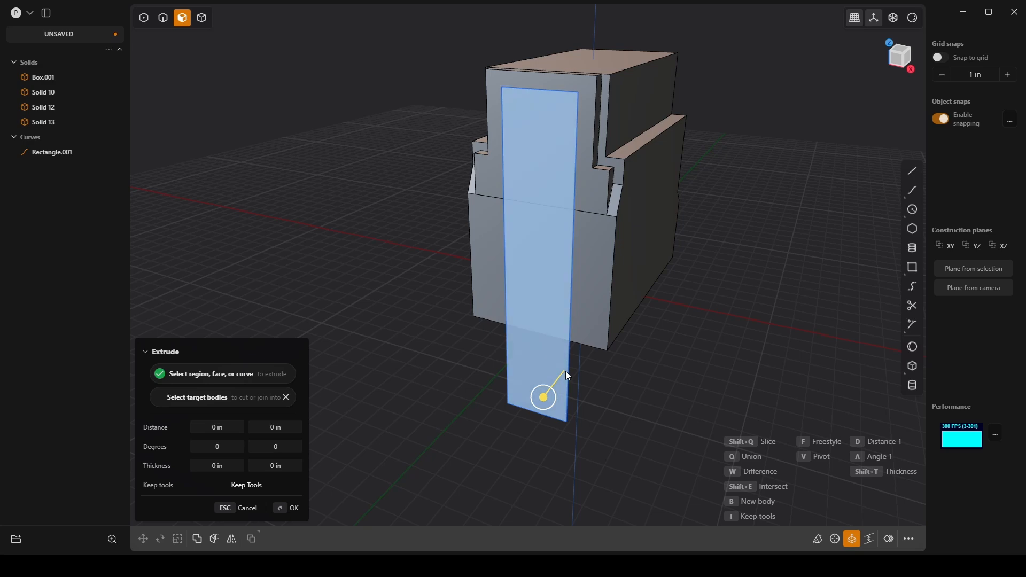
pyautogui.press('Escape')
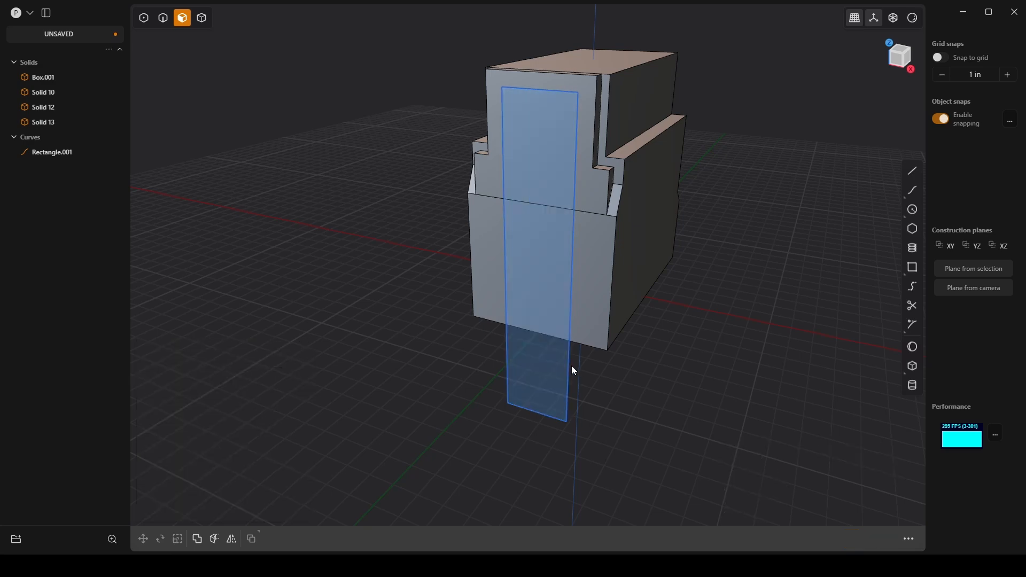
pyautogui.press('x')
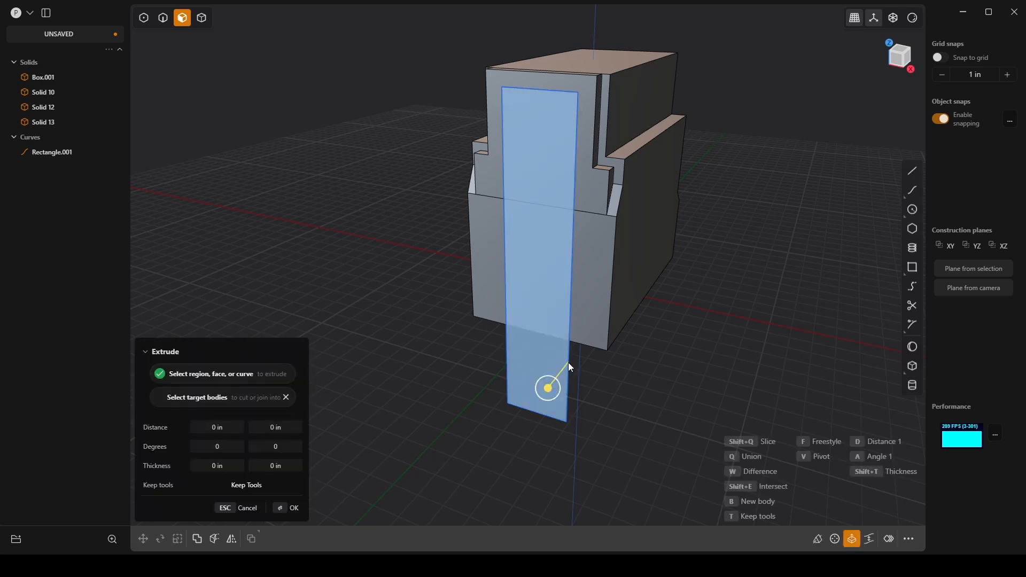
pyautogui.press('Escape')
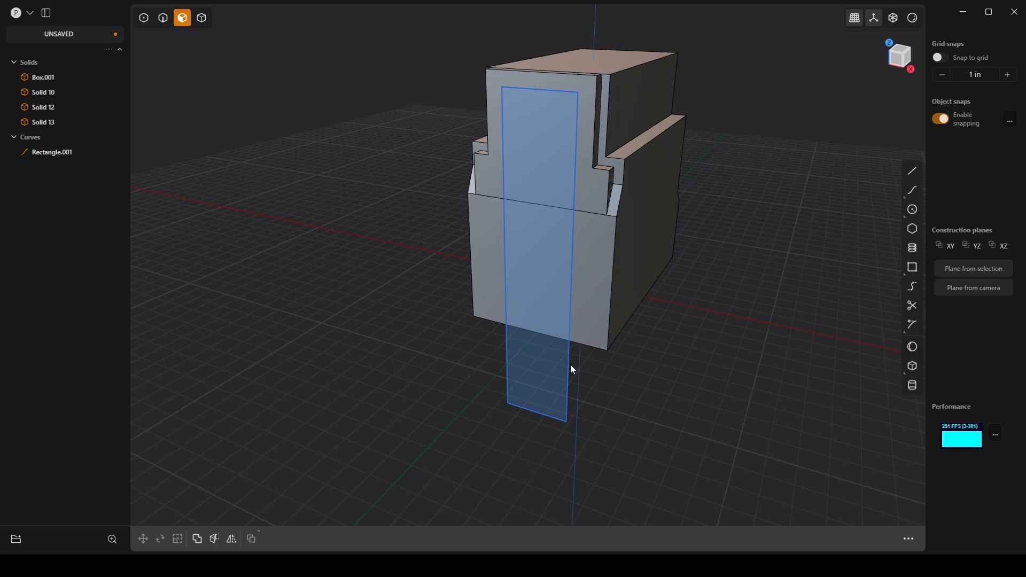
# Step: Delete the tall rectangle curve used as the cutter
pyautogui.press('2')
pyautogui.click(569, 365)
pyautogui.press('Delete')
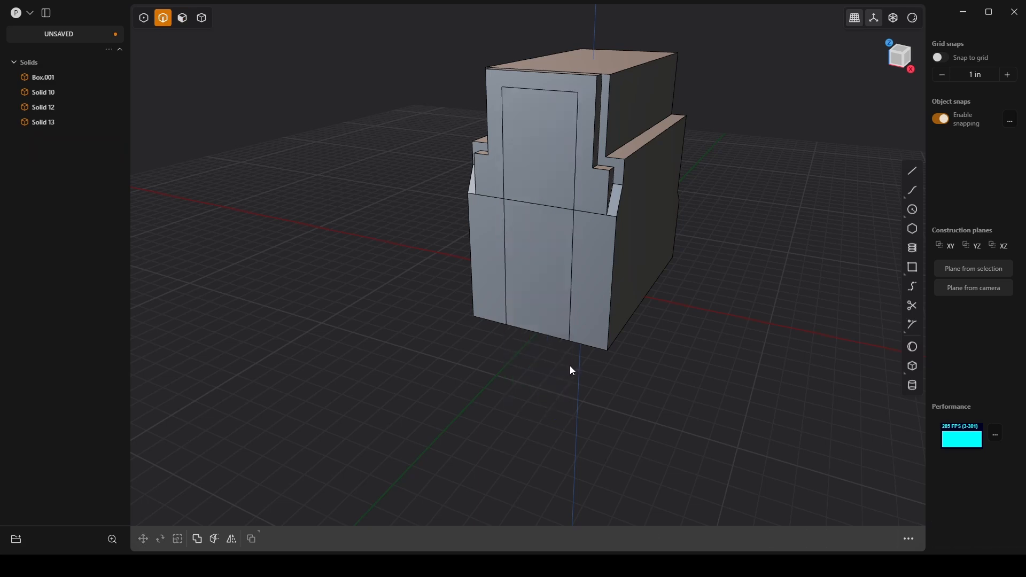
# Step: Try to offset the upper and lower central panel faces on the -Y side outward by 0.383 in
pyautogui.moveTo(570, 235); pyautogui.dragTo(565, 208, button='middle')
pyautogui.scroll(2, 563, 157)
pyautogui.press('3')
pyautogui.click(562, 158)
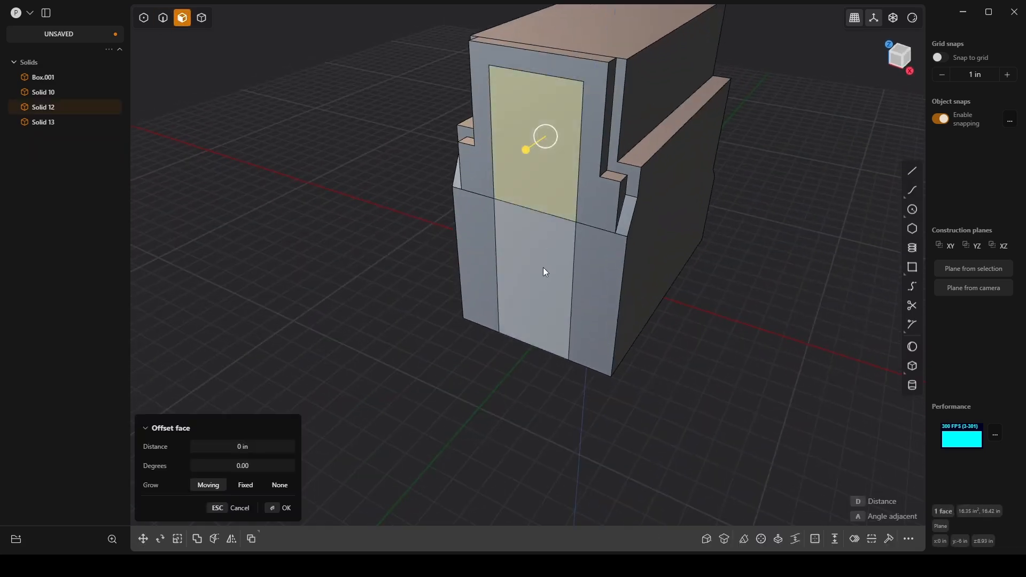
pyautogui.click(544, 271)
pyautogui.moveTo(525, 296); pyautogui.dragTo(543, 335)
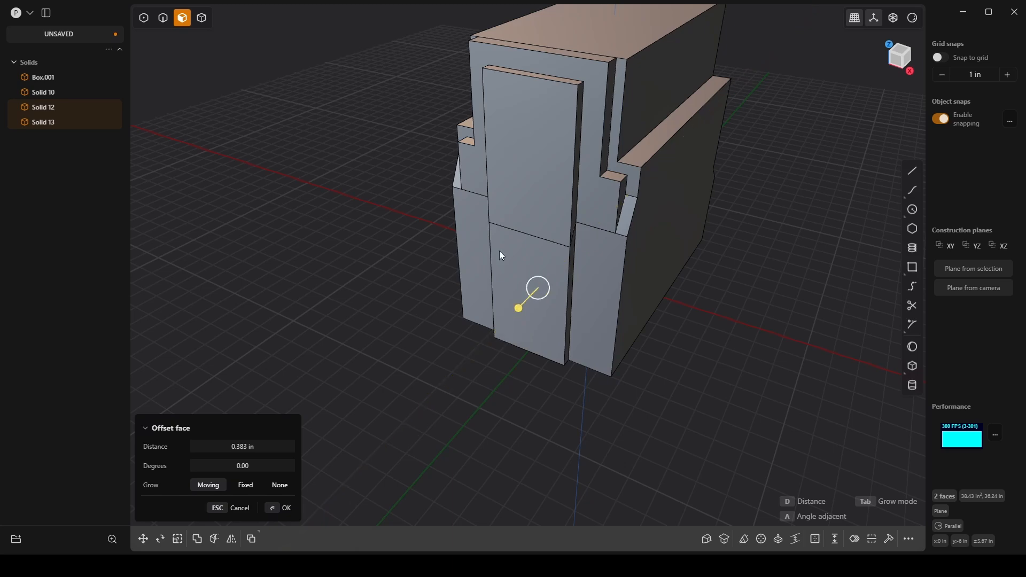
pyautogui.moveTo(500, 251); pyautogui.dragTo(517, 223, button='middle')
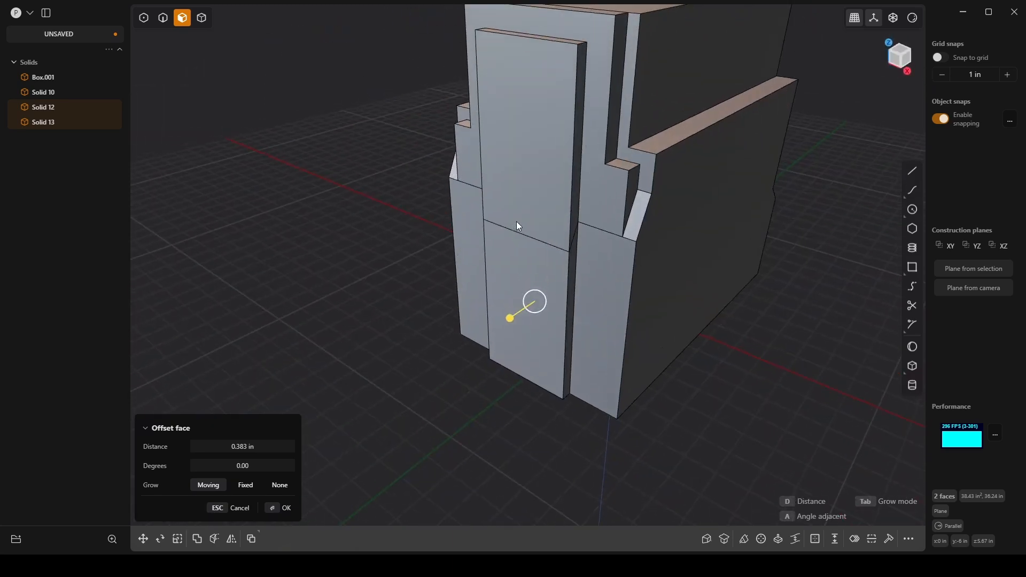
pyautogui.moveTo(516, 222); pyautogui.dragTo(294, 228, button='middle')
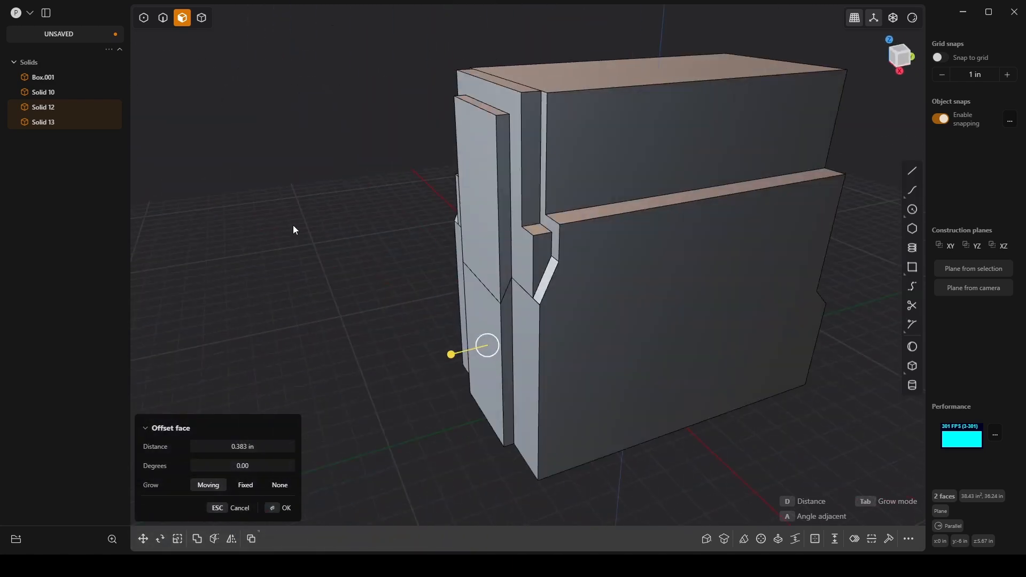
pyautogui.moveTo(347, 99); pyautogui.dragTo(488, 236, button='middle')
pyautogui.moveTo(472, 170); pyautogui.dragTo(544, 214, button='middle')
pyautogui.press('Escape')
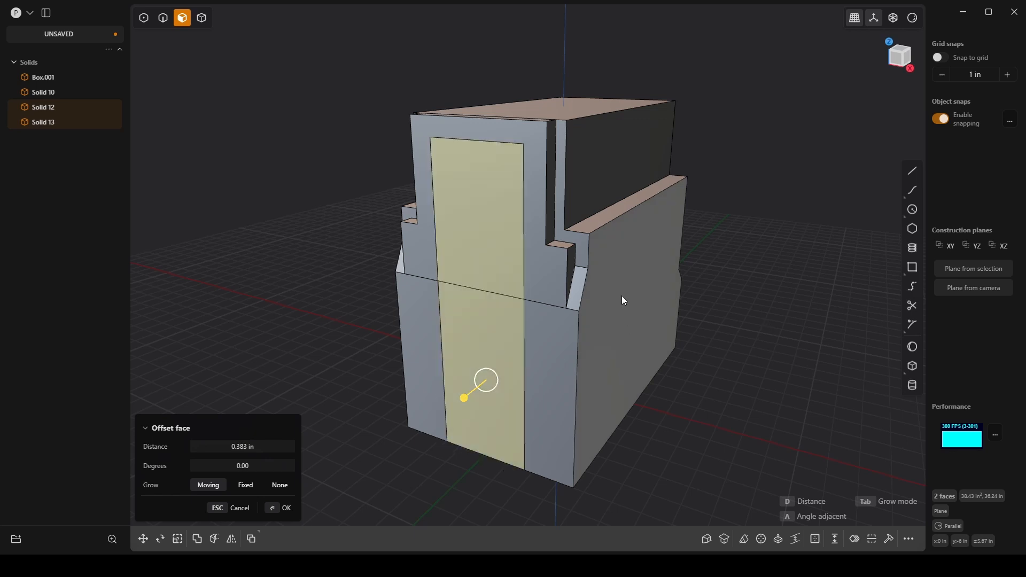
pyautogui.press('e')
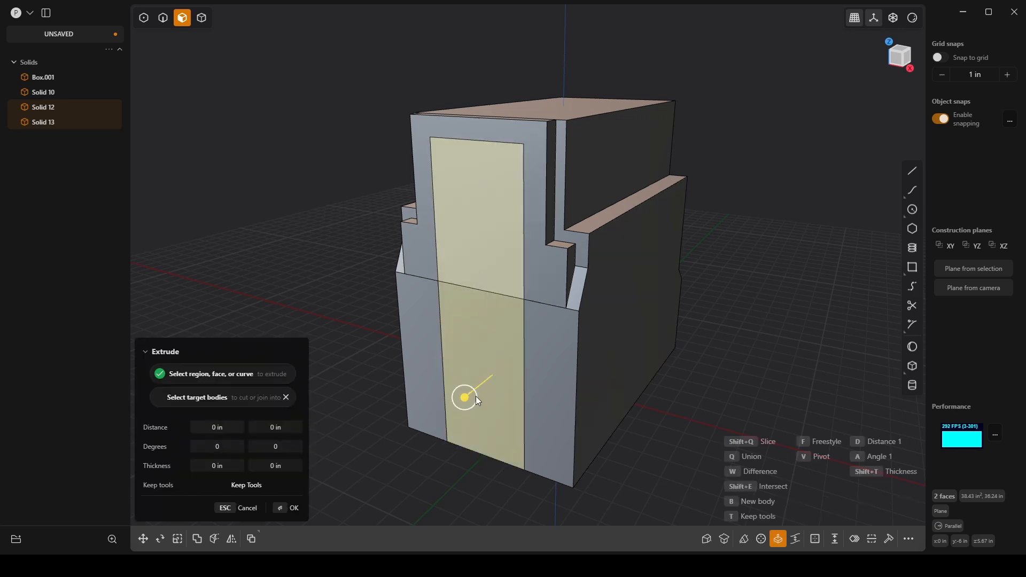
pyautogui.moveTo(463, 400); pyautogui.dragTo(471, 390)
pyautogui.press('Return')
pyautogui.moveTo(564, 354); pyautogui.dragTo(534, 286, button='middle')
pyautogui.scroll(2, 537, 289)
pyautogui.click(787, 313)
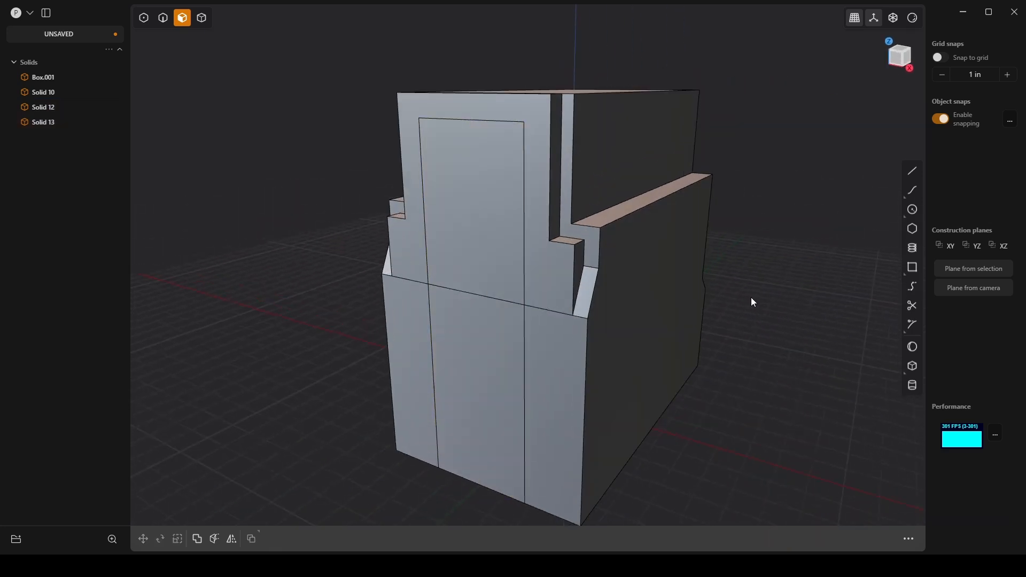
# Step: Union the main box with the -Y slab surrounding the central panel into one body
pyautogui.press('4')
pyautogui.click(614, 237)
pyautogui.click(581, 259)
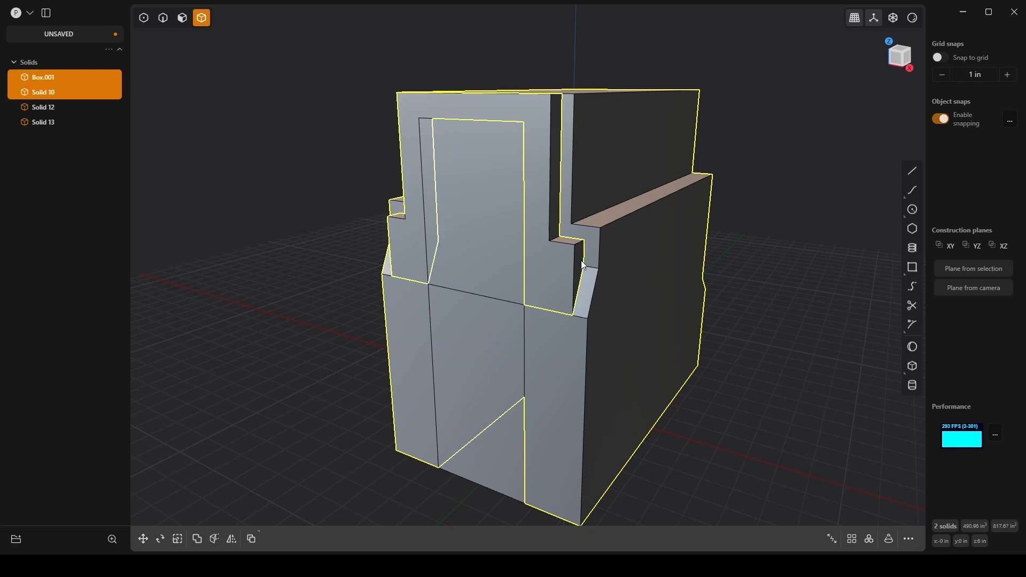
pyautogui.press('q')
pyautogui.press('q')
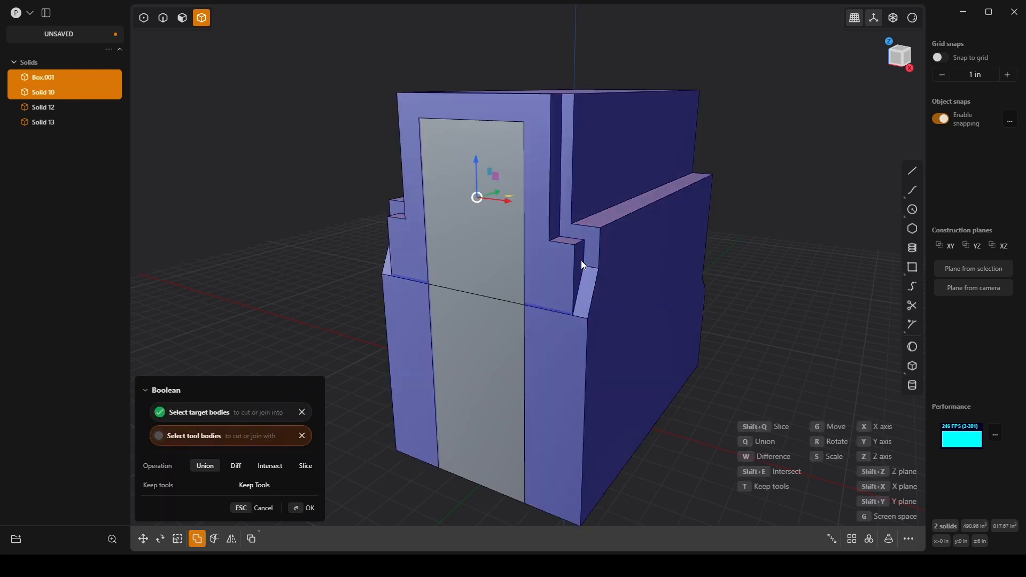
pyautogui.press('Return')
pyautogui.click(753, 297)
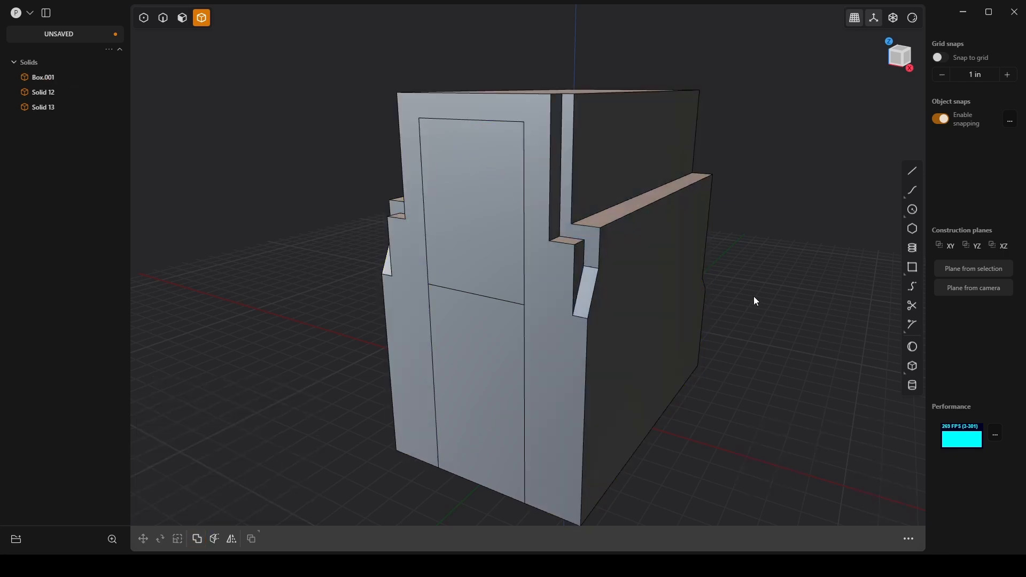
# Step: Select the upper and lower central bodies together
pyautogui.moveTo(753, 297); pyautogui.dragTo(507, 416, button='middle')
pyautogui.click(486, 319)
pyautogui.keyDown('shift'); pyautogui.click(480, 398); pyautogui.keyUp('shift')
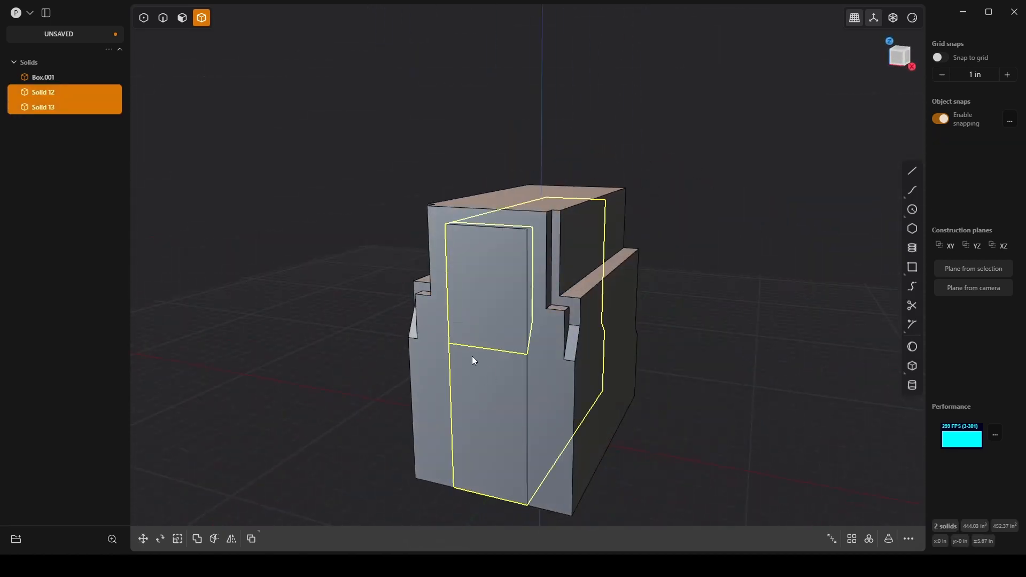
pyautogui.moveTo(472, 355); pyautogui.dragTo(537, 367, button='middle')
pyautogui.press('g')
pyautogui.moveTo(489, 307); pyautogui.dragTo(291, 344)
pyautogui.moveTo(291, 345); pyautogui.dragTo(422, 293, button='middle')
pyautogui.press('Escape')
# Step: Union the two selected central bodies into a single body
pyautogui.moveTo(507, 396); pyautogui.dragTo(542, 357, button='middle')
pyautogui.press('q')
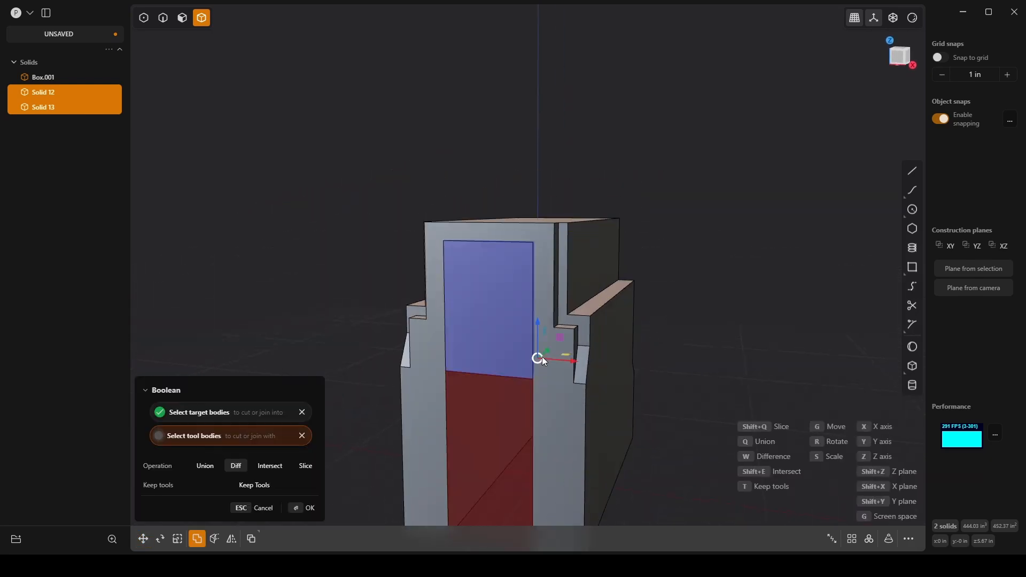
pyautogui.press('q')
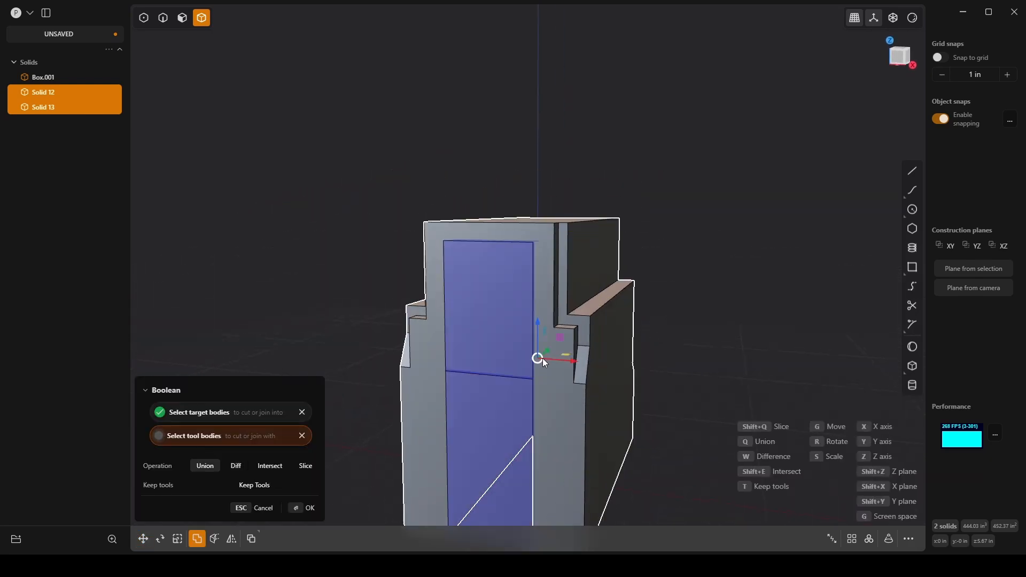
pyautogui.press('Return')
pyautogui.moveTo(545, 349); pyautogui.dragTo(510, 332, button='middle')
# Step: Move the central body's -Y face outward by -0.413 in along Y so the panel stands proud
pyautogui.press('3')
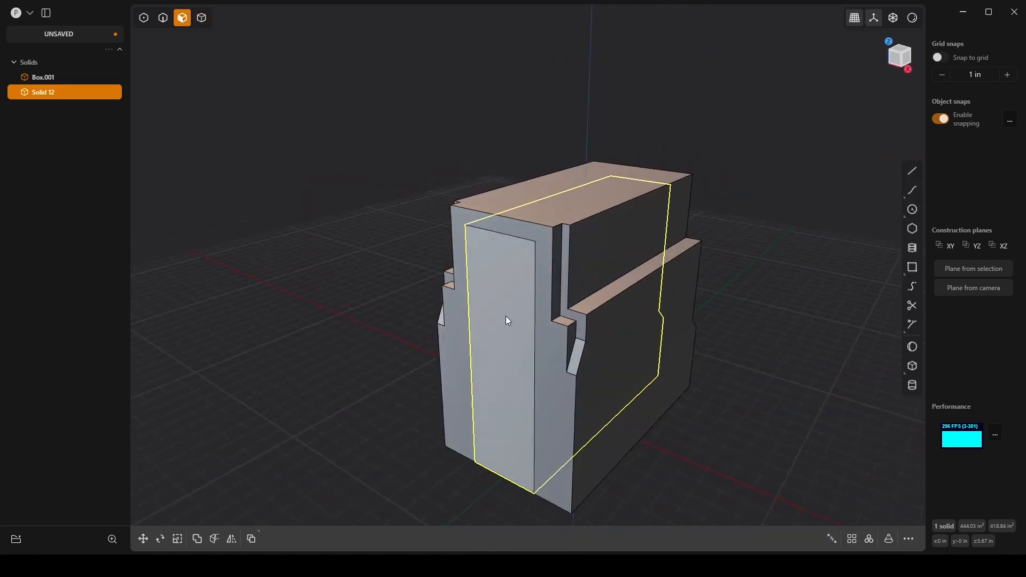
pyautogui.click(505, 315)
pyautogui.press('o')
pyautogui.press('g')
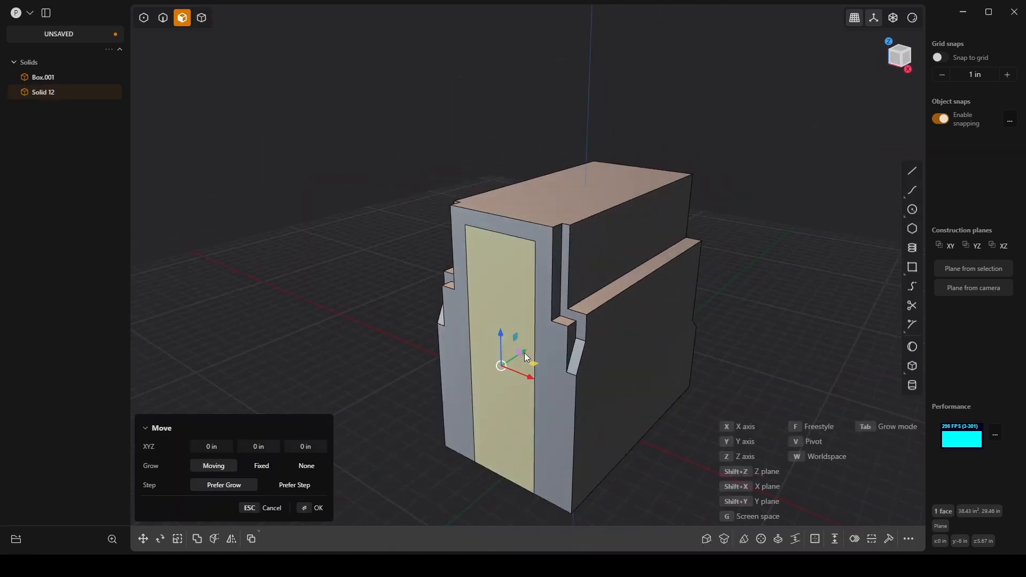
pyautogui.moveTo(524, 353)
pyautogui.mouseDown()
pyautogui.moveTo(511, 361)
pyautogui.moveTo(516, 352)
pyautogui.mouseUp()
pyautogui.moveTo(470, 363); pyautogui.dragTo(534, 365, button='middle')
pyautogui.moveTo(533, 364); pyautogui.dragTo(507, 358)
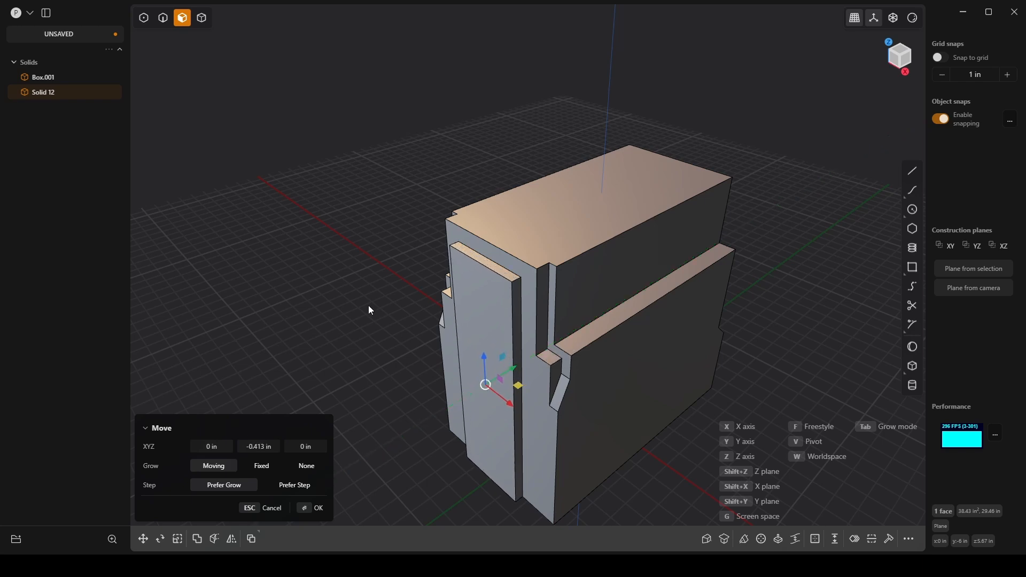
pyautogui.moveTo(368, 307); pyautogui.dragTo(399, 293, button='middle')
pyautogui.press('o')
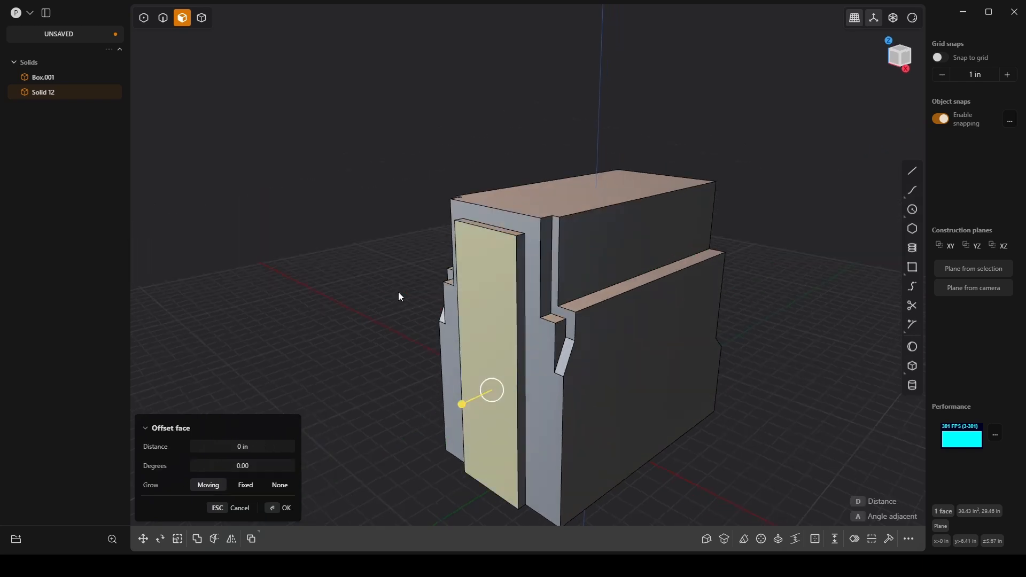
pyautogui.click(286, 508)
pyautogui.moveTo(342, 406); pyautogui.dragTo(390, 163, button='middle')
pyautogui.press('Escape')
# Step: In the front view, draw a tall rectangle over the +X lower corner, reaching beyond the body's side and below its base
pyautogui.moveTo(737, 171); pyautogui.dragTo(711, 137, button='middle')
pyautogui.press('KP_1')
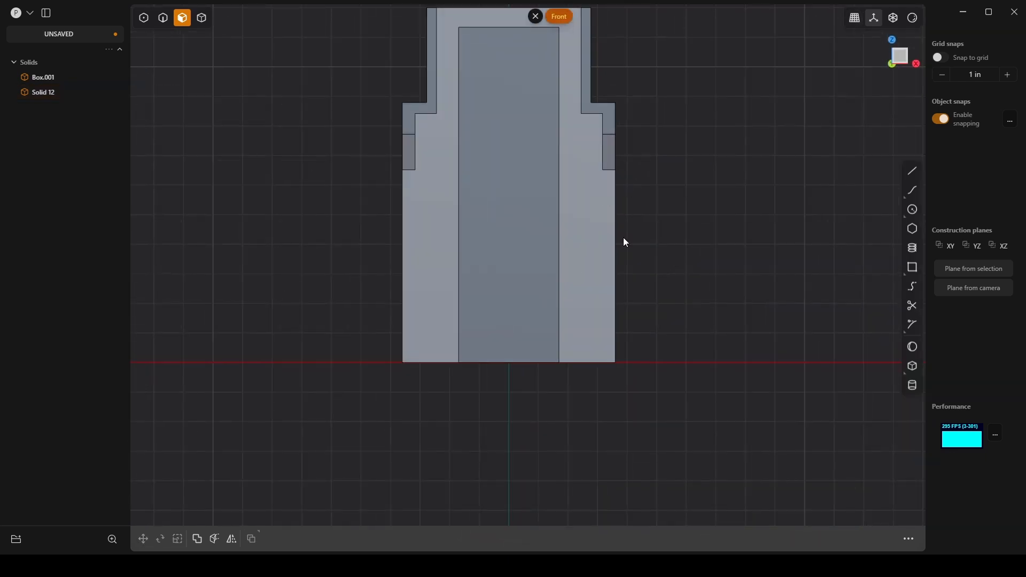
pyautogui.click(913, 267)
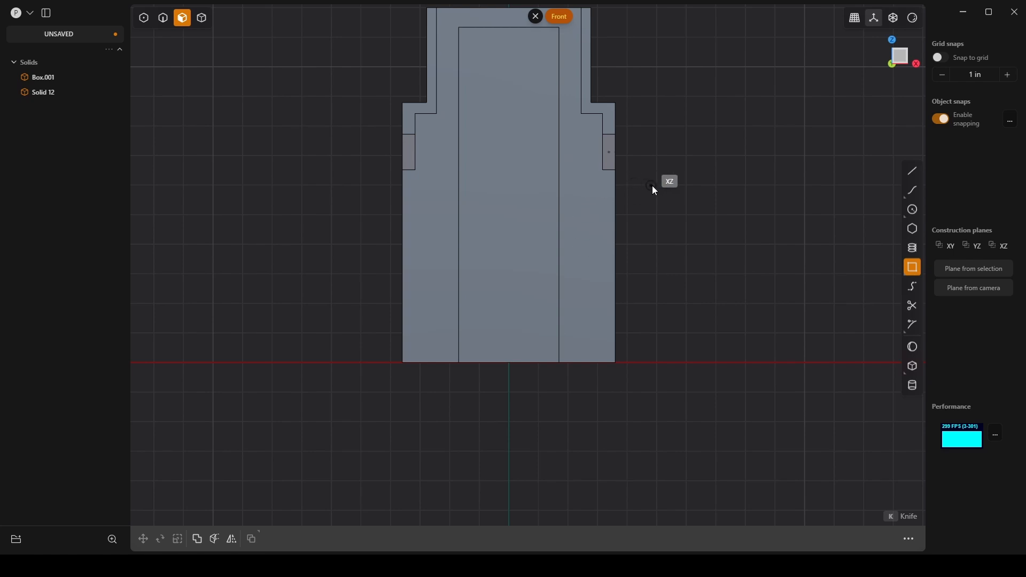
pyautogui.click(650, 194)
pyautogui.click(576, 426)
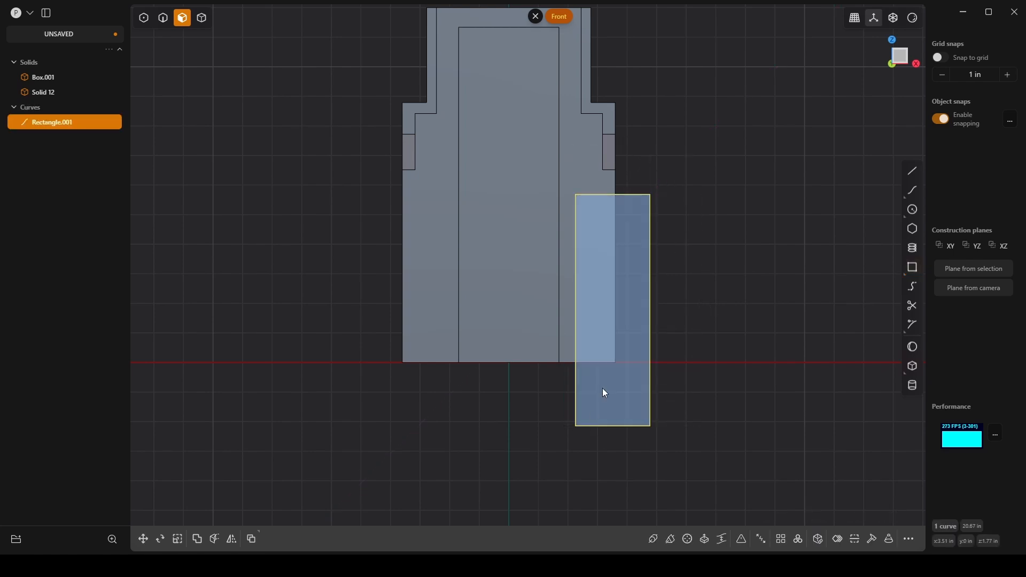
# Step: Lower the rectangle's inner upper corner point to about z 3.96 in, giving the profile a sloped upper edge
pyautogui.press('1')
pyautogui.press('g')
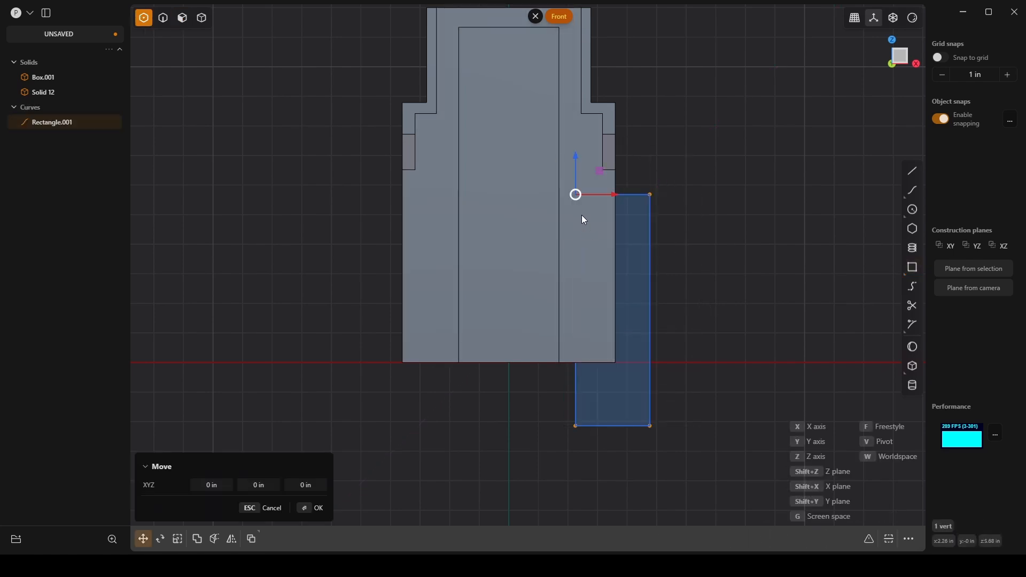
pyautogui.moveTo(577, 163); pyautogui.dragTo(578, 216)
pyautogui.press('Return')
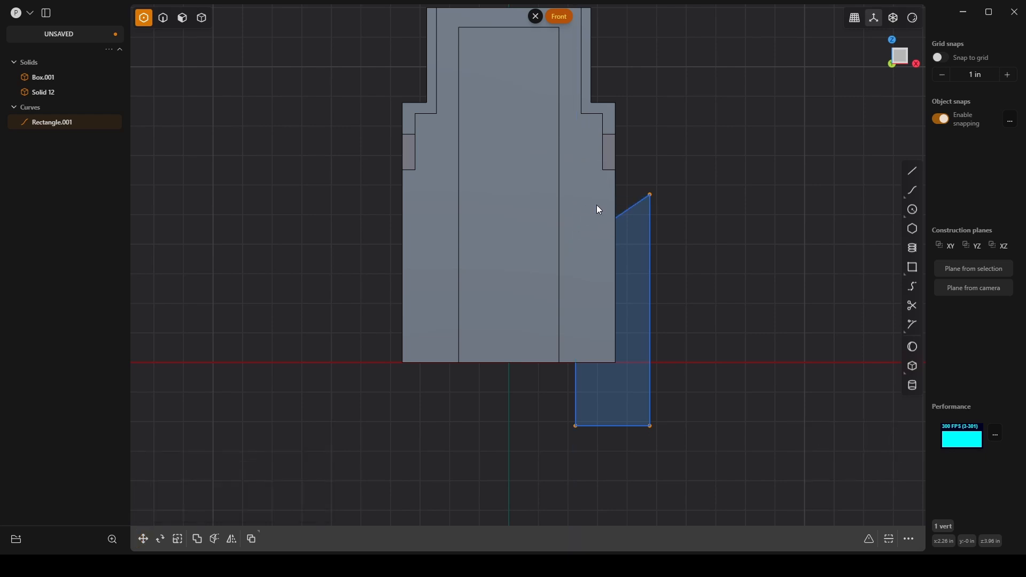
# Step: Cut the main body with the slanted corner profile, splitting off the lower +X corner block
pyautogui.press('2')
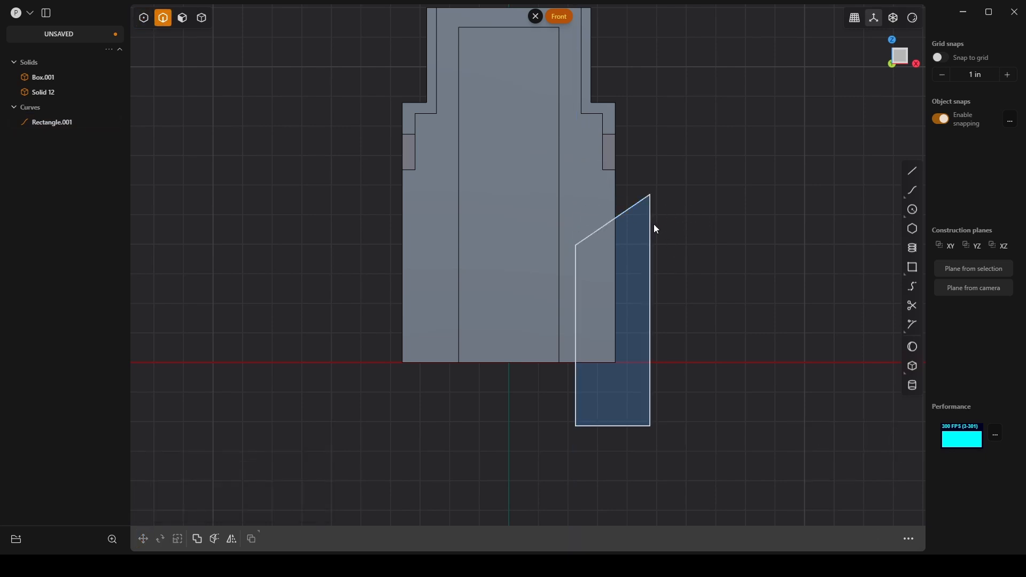
pyautogui.click(653, 224)
pyautogui.hotkey('alt', 'x')
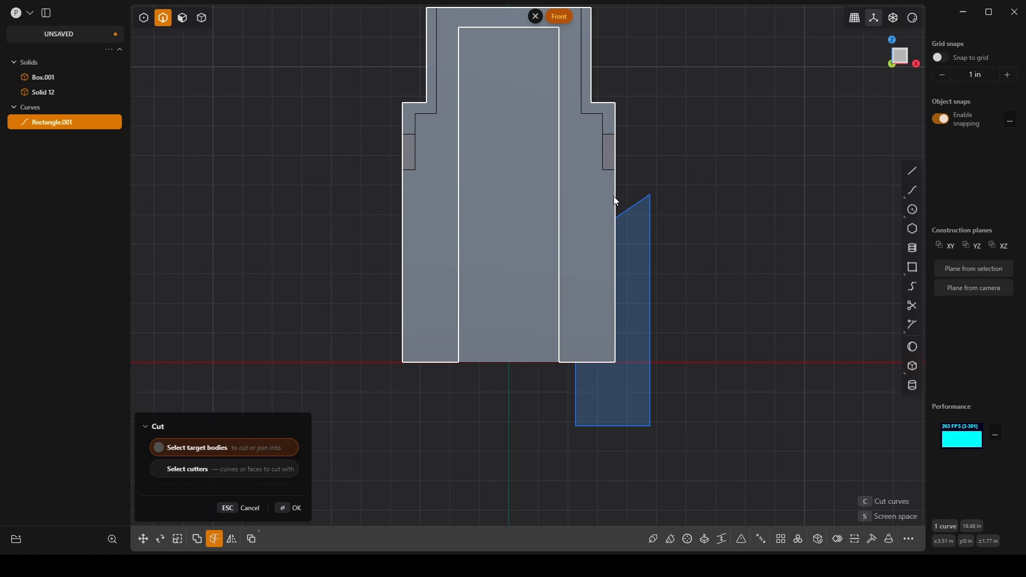
pyautogui.click(615, 196)
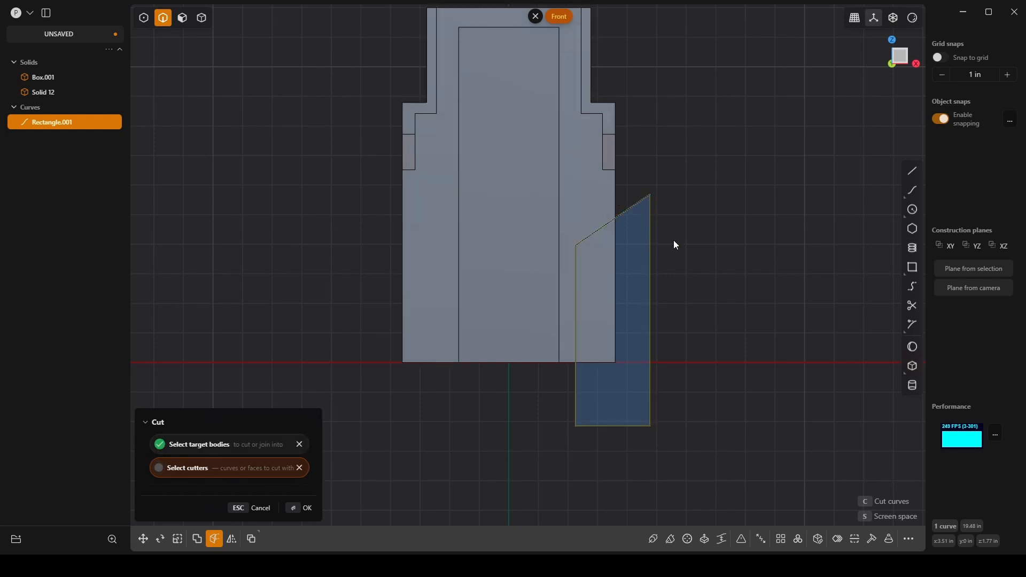
pyautogui.click(317, 508)
# Step: Delete the slanted profile curve used as the cutter
pyautogui.click(665, 261)
pyautogui.click(650, 259)
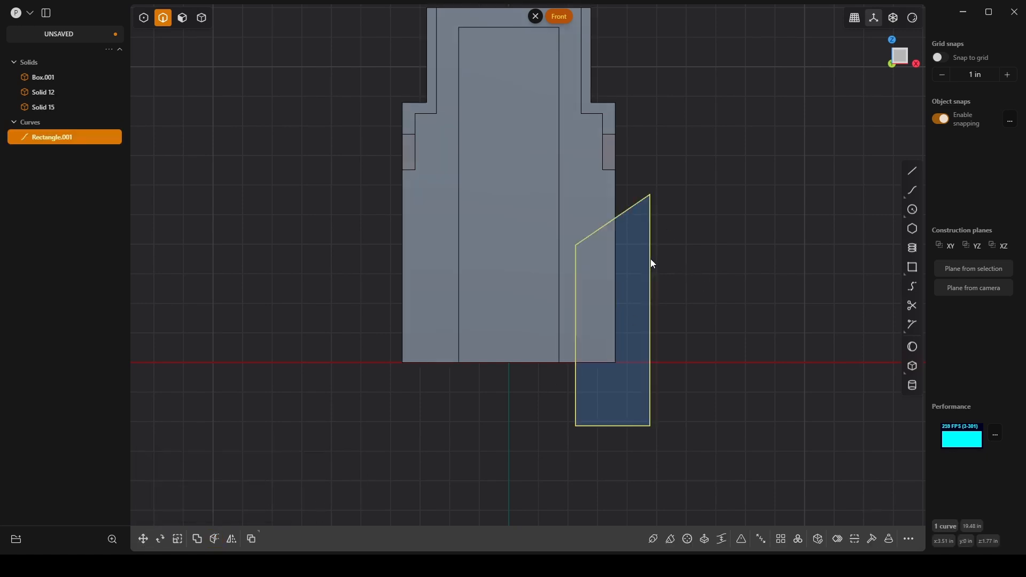
pyautogui.moveTo(714, 234); pyautogui.dragTo(675, 261, button='middle')
pyautogui.press('Delete')
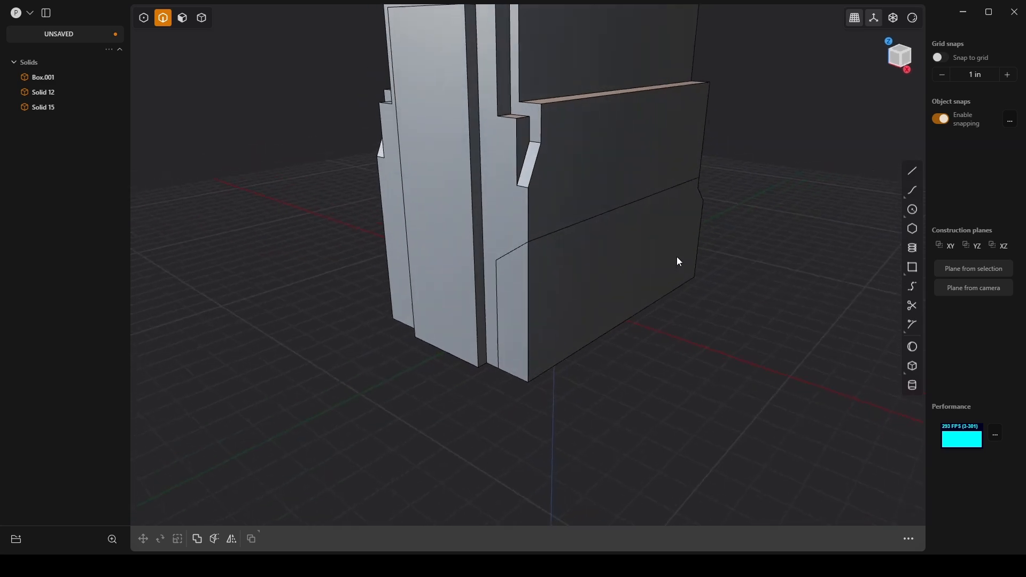
# Step: Offset the lower corner block's -Y face inward by -0.328 in
pyautogui.press('3')
pyautogui.click(504, 292)
pyautogui.moveTo(610, 296)
pyautogui.mouseDown(button='middle')
pyautogui.moveTo(579, 297)
pyautogui.moveTo(596, 267)
pyautogui.moveTo(610, 296)
pyautogui.mouseUp(button='middle')
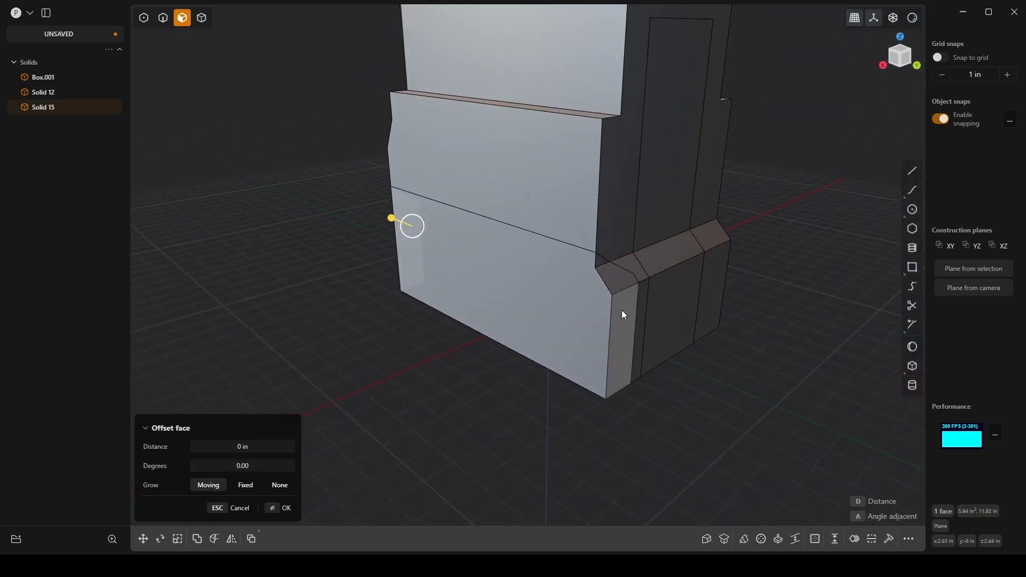
pyautogui.moveTo(621, 310); pyautogui.dragTo(761, 294, button='middle')
pyautogui.scroll(-2, 598, 321)
pyautogui.moveTo(541, 336); pyautogui.dragTo(570, 236, button='middle')
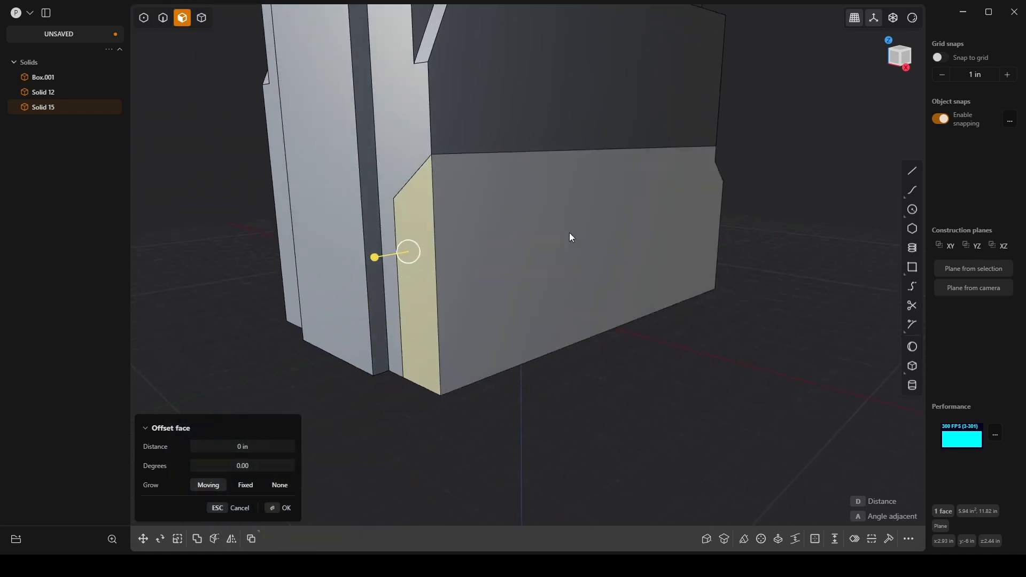
pyautogui.moveTo(374, 259); pyautogui.dragTo(390, 249)
pyautogui.moveTo(390, 249); pyautogui.dragTo(413, 235, button='middle')
pyautogui.keyDown('shift'); pyautogui.moveTo(466, 182); pyautogui.dragTo(637, 239, button='middle'); pyautogui.keyUp('shift')
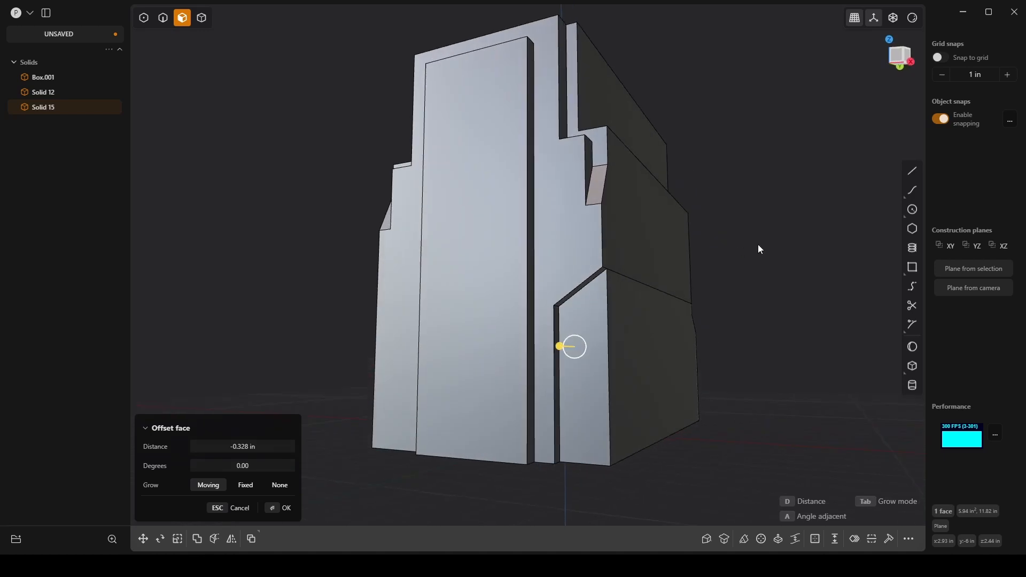
pyautogui.moveTo(760, 249); pyautogui.dragTo(720, 267, button='middle')
pyautogui.moveTo(753, 338); pyautogui.dragTo(373, 271, button='middle')
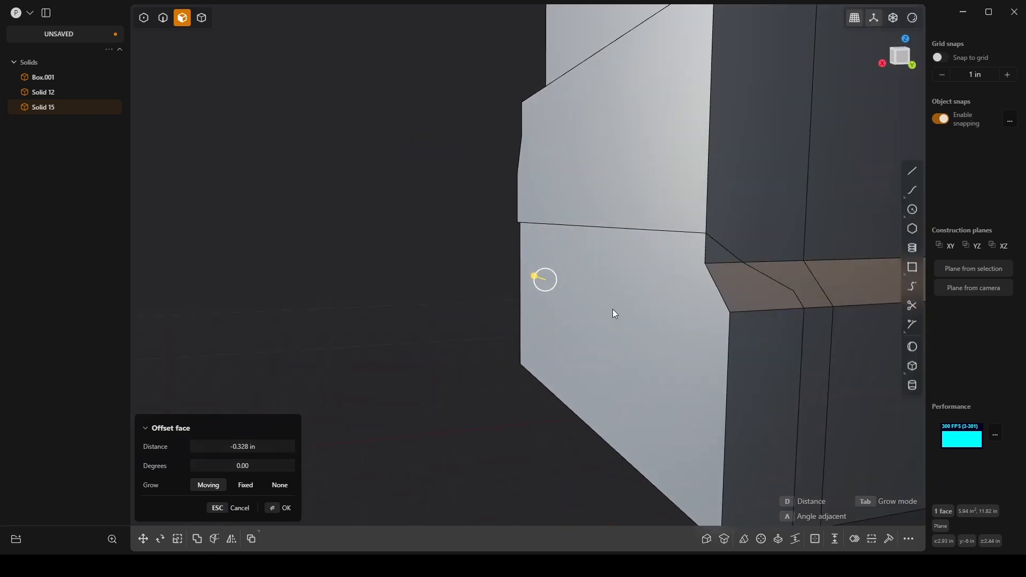
pyautogui.click(288, 508)
# Step: Offset the lower corner block's outer +X side face inward by -0.215 in
pyautogui.click(604, 341)
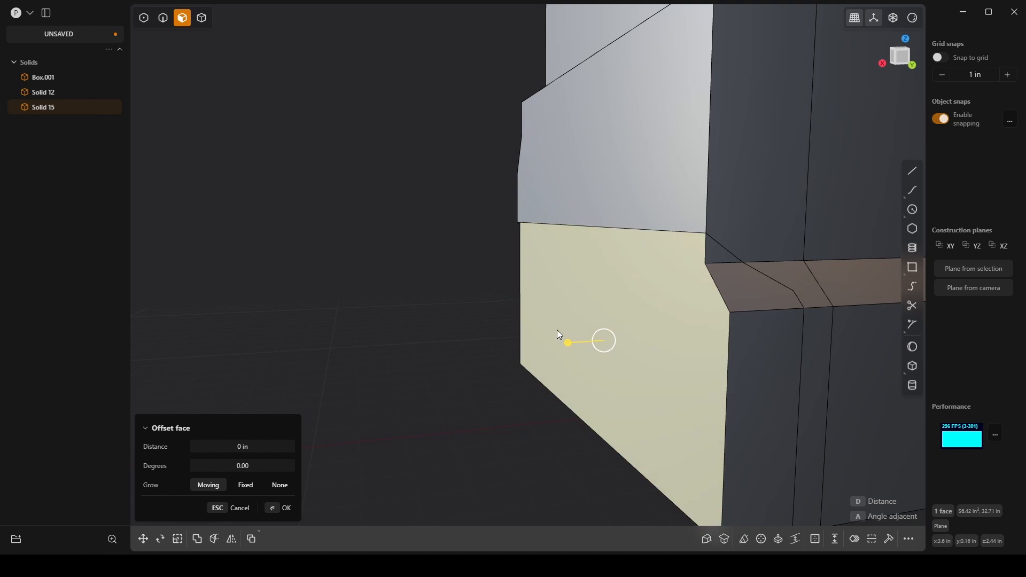
pyautogui.moveTo(569, 343); pyautogui.dragTo(577, 342)
pyautogui.moveTo(577, 342); pyautogui.dragTo(624, 313, button='middle')
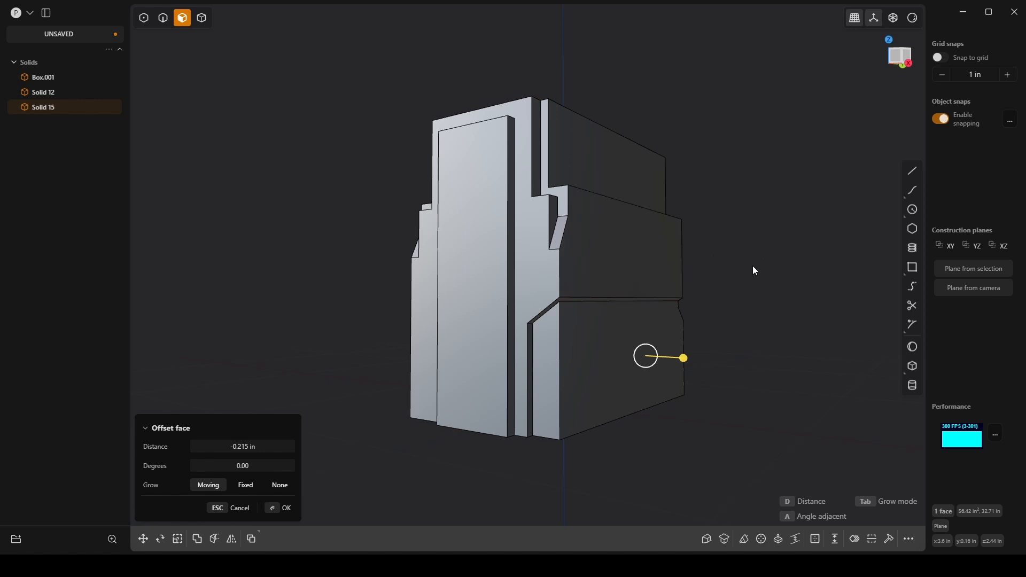
pyautogui.click(287, 508)
pyautogui.click(793, 246)
# Step: Mirror the main body across the X axis, slicing it down the mirror plane and merging the halves together
pyautogui.moveTo(795, 251); pyautogui.dragTo(673, 244, button='middle')
pyautogui.press('4')
pyautogui.click(575, 320)
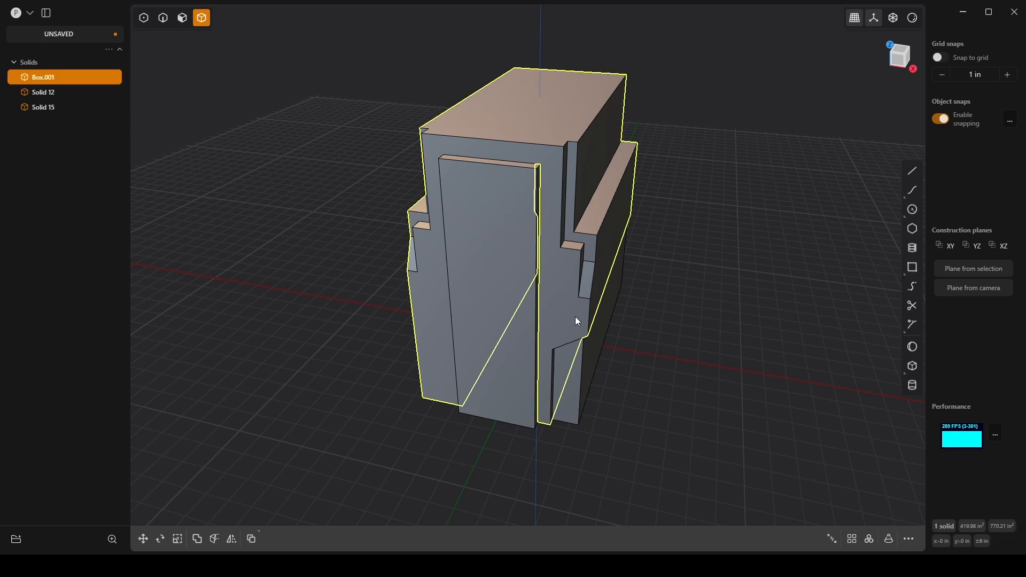
pyautogui.hotkey('alt', 'x')
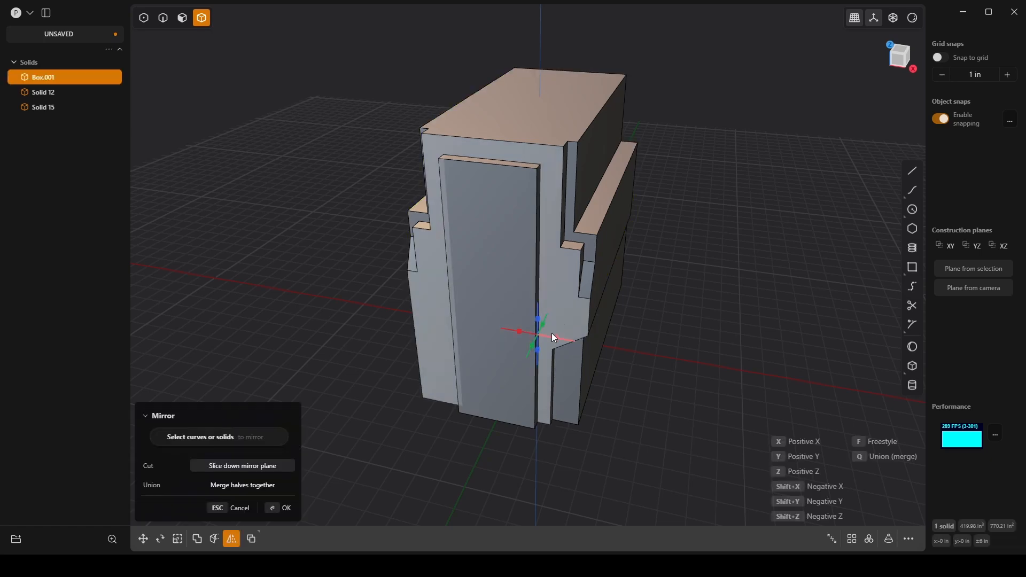
pyautogui.click(554, 339)
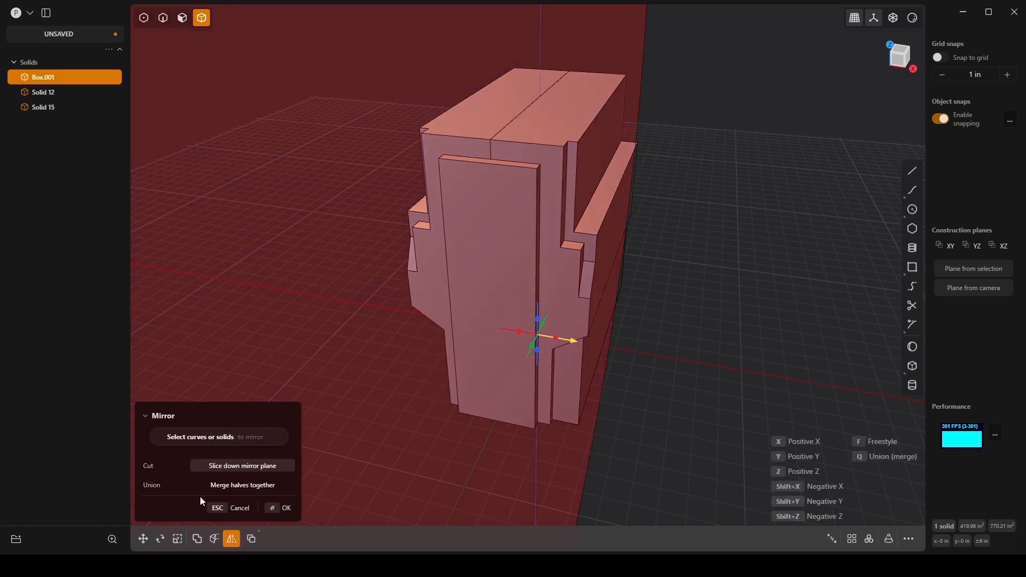
pyautogui.click(230, 485)
pyautogui.click(284, 508)
pyautogui.moveTo(645, 408); pyautogui.dragTo(638, 372, button='middle')
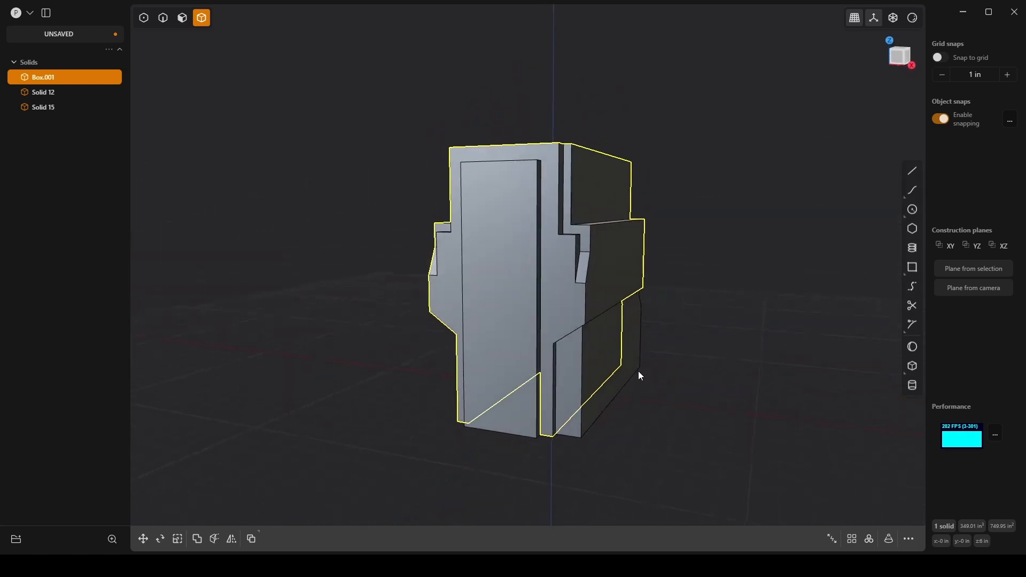
pyautogui.click(679, 362)
# Step: Mirror the lower +X corner block across the X axis as a separate solid on the -X side
pyautogui.click(625, 355)
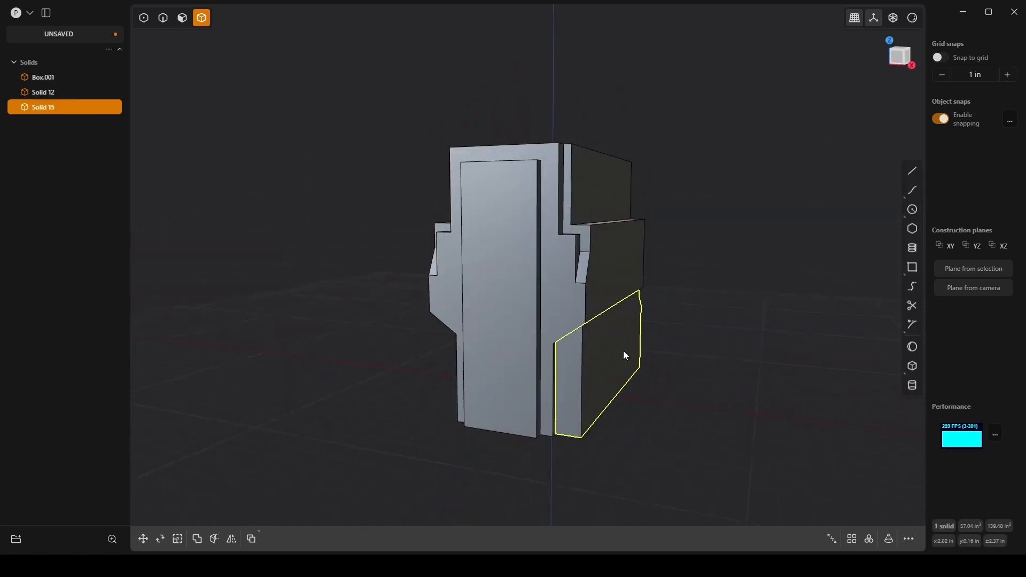
pyautogui.hotkey('alt', 'x')
pyautogui.click(569, 393)
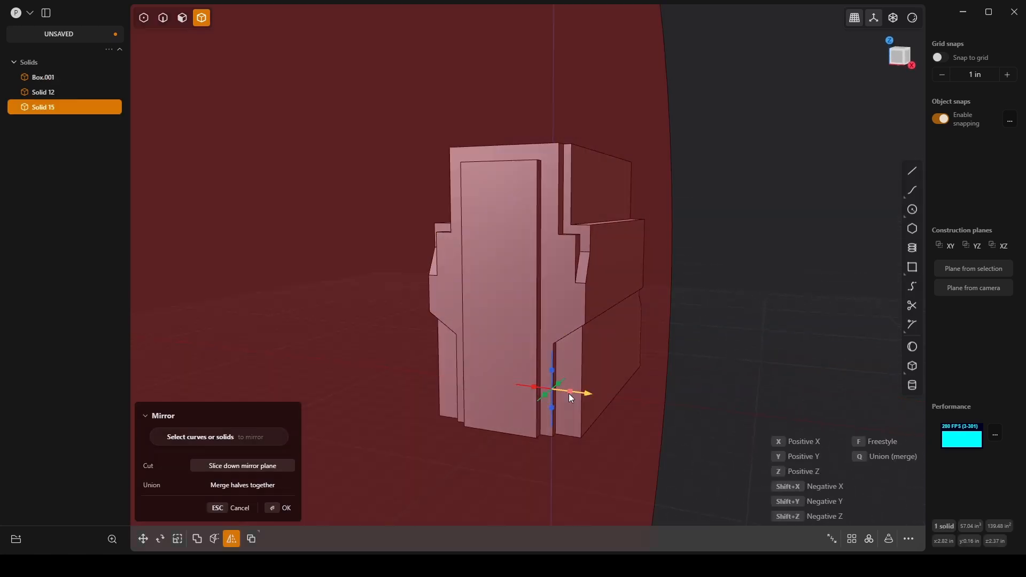
pyautogui.click(281, 508)
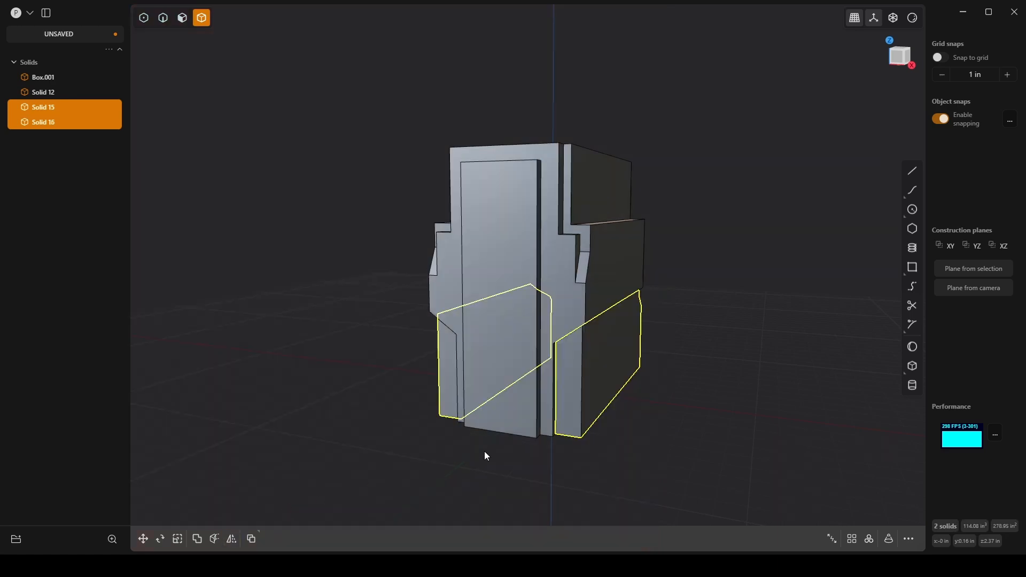
pyautogui.click(485, 454)
# Step: Offset the outline of the lower +X corner block's front face inward by 0.146 in
pyautogui.moveTo(571, 323); pyautogui.dragTo(564, 225, button='middle')
pyautogui.press('3')
pyautogui.click(550, 221)
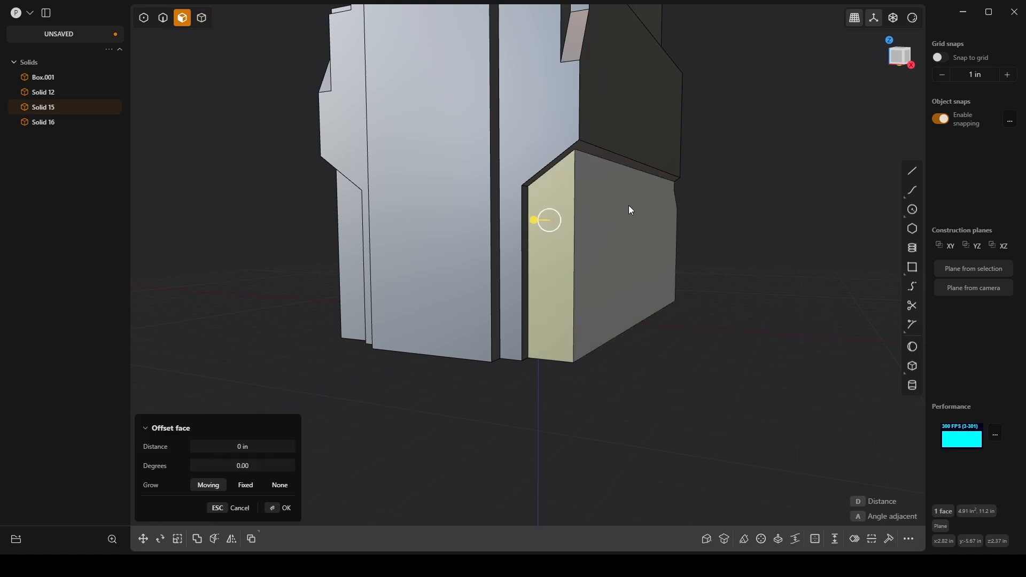
pyautogui.press('o')
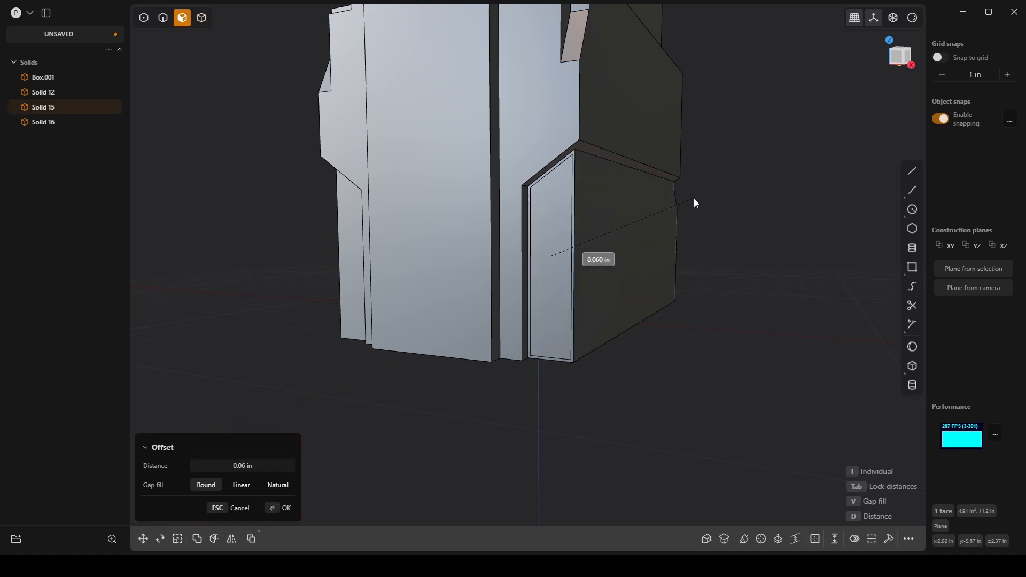
pyautogui.moveTo(589, 230); pyautogui.dragTo(539, 251, button='middle')
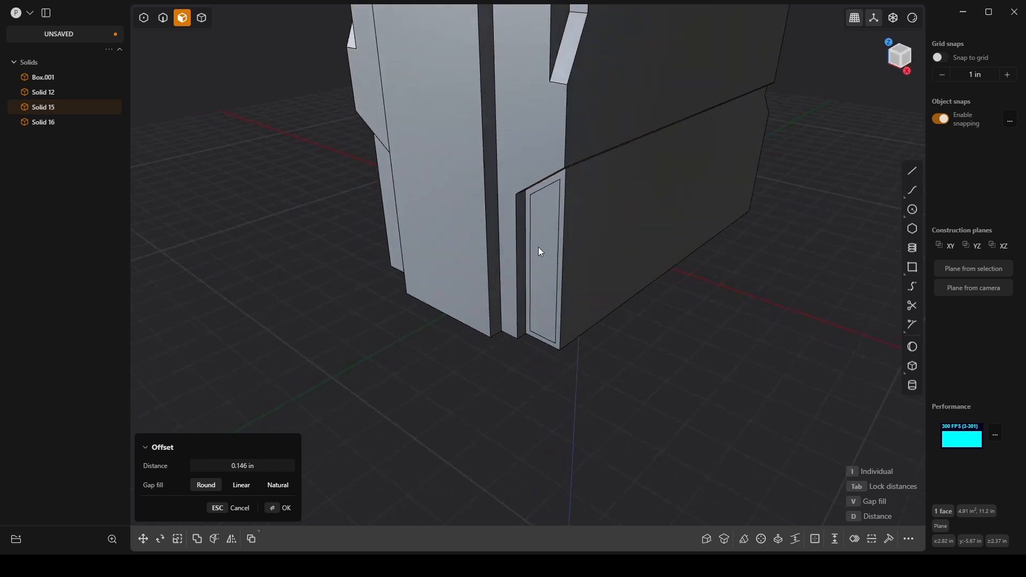
pyautogui.click(284, 507)
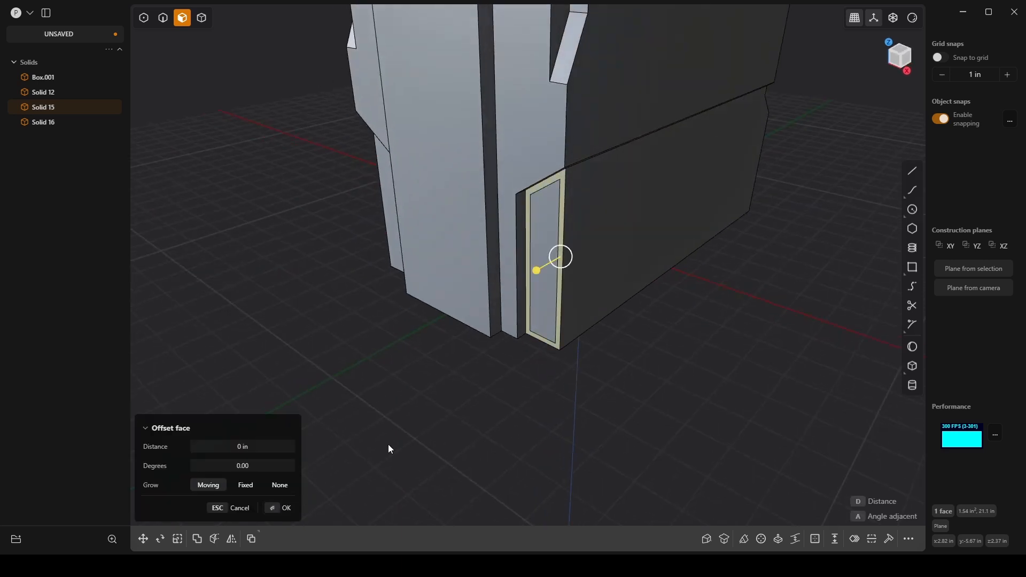
# Step: Try to recess the corner block's inner front panel by -0.187 in with its adjacent walls angled 8.557 degrees
pyautogui.moveTo(515, 258); pyautogui.dragTo(524, 258)
pyautogui.scroll(3, 523, 258)
pyautogui.moveTo(523, 350); pyautogui.dragTo(558, 315, button='middle')
pyautogui.moveTo(552, 218); pyautogui.dragTo(677, 149)
pyautogui.scroll(2, 511, 265)
pyautogui.press('1')
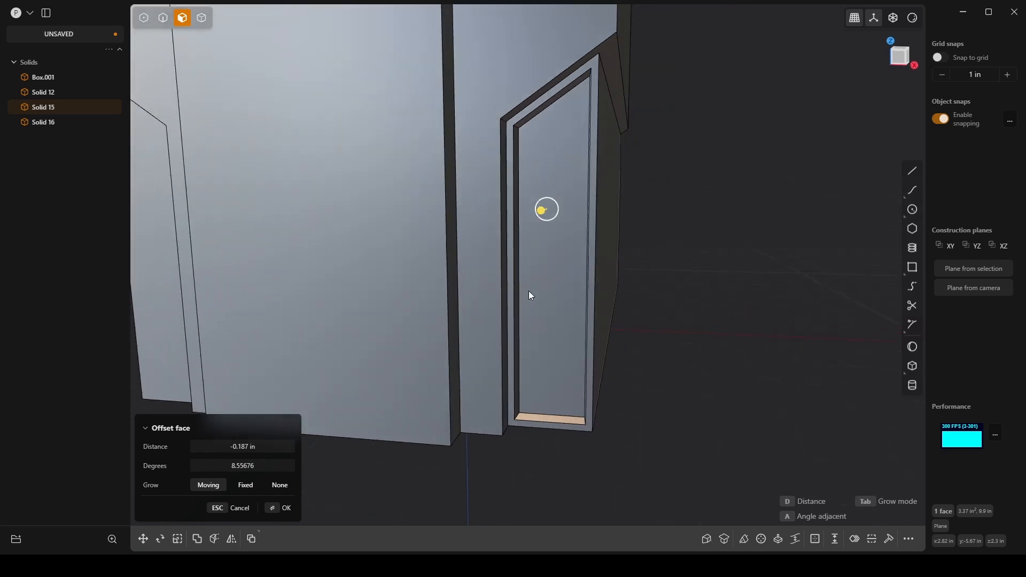
pyautogui.scroll(9, 601, 224)
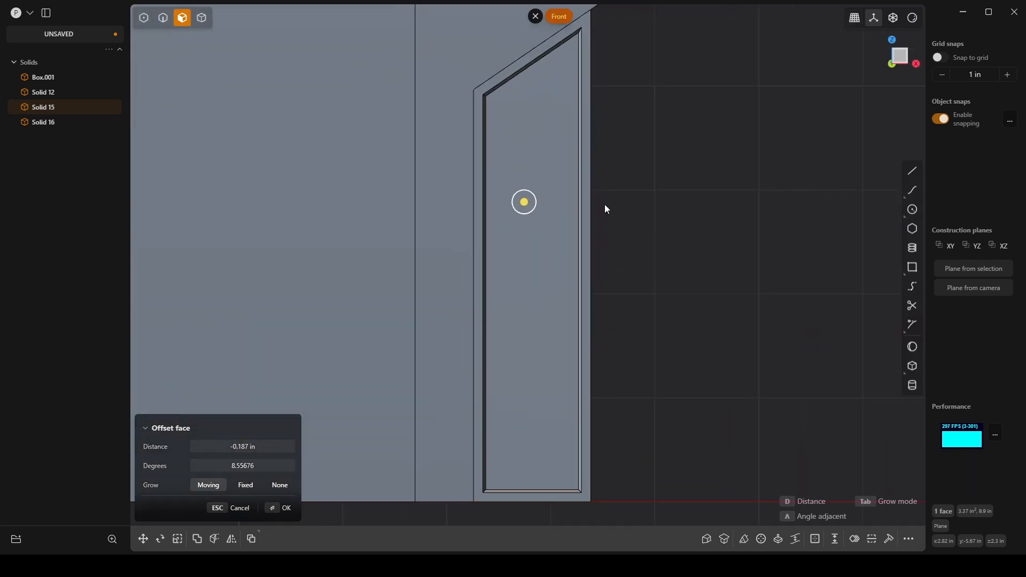
pyautogui.scroll(-5, 556, 192)
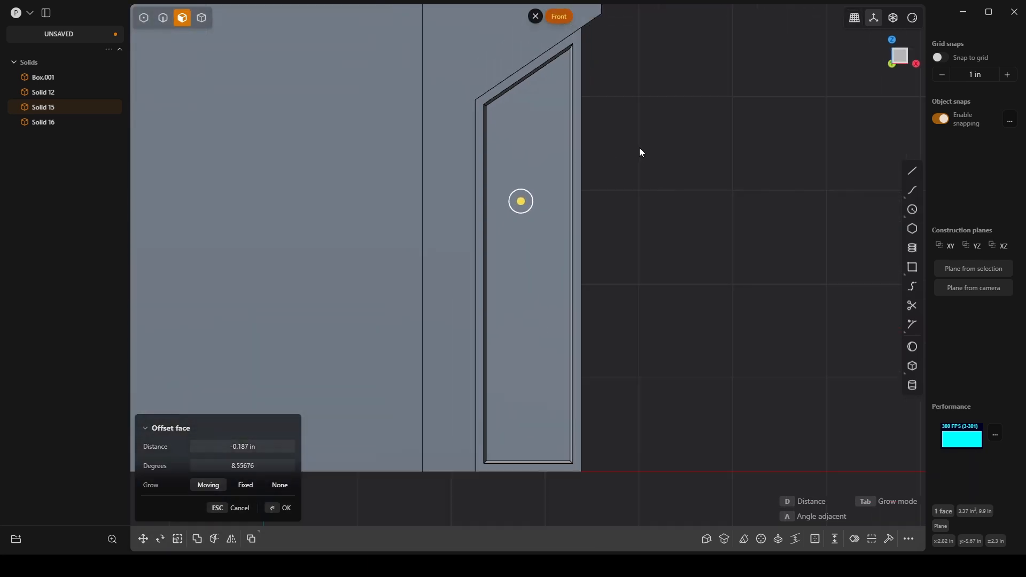
pyautogui.moveTo(639, 154); pyautogui.dragTo(540, 315, button='middle')
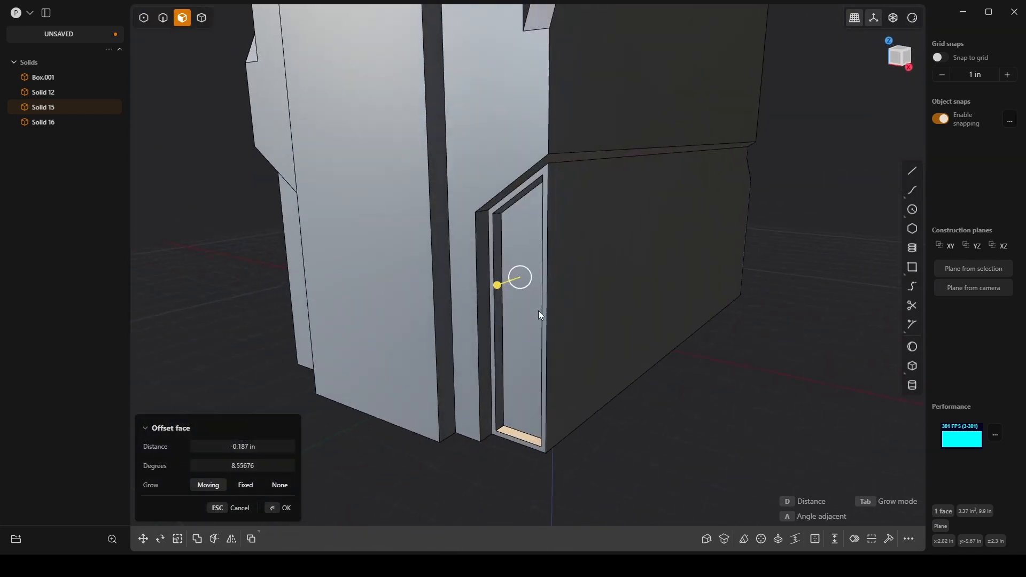
pyautogui.moveTo(718, 406); pyautogui.dragTo(595, 392, button='middle')
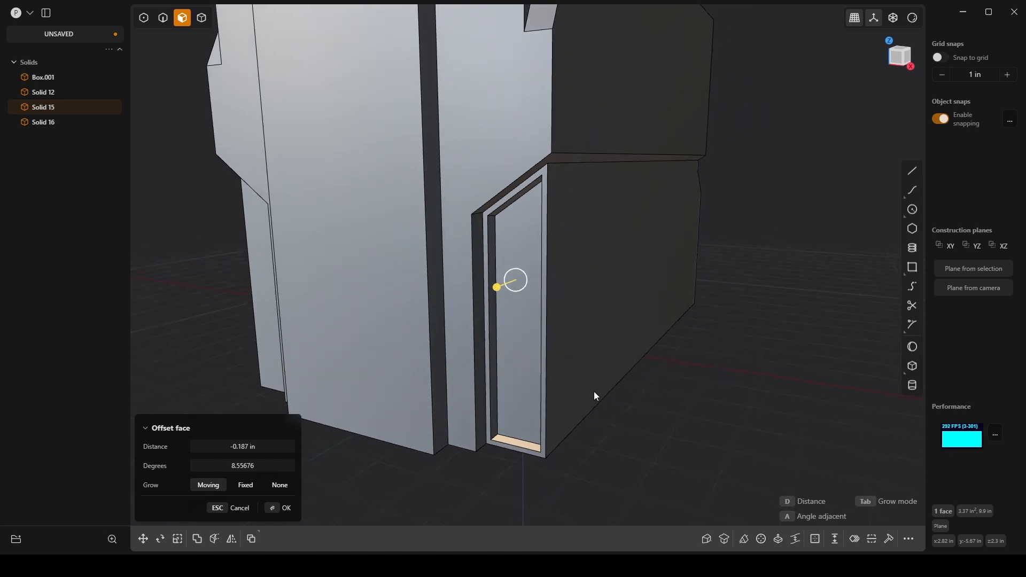
pyautogui.moveTo(525, 278); pyautogui.dragTo(571, 240)
pyautogui.press('KP_1')
# Step: Undo the angled recess and the outline offset on the corner block's front face
pyautogui.hotkey('ctrl', 'z')
pyautogui.hotkey('ctrl', 'z')
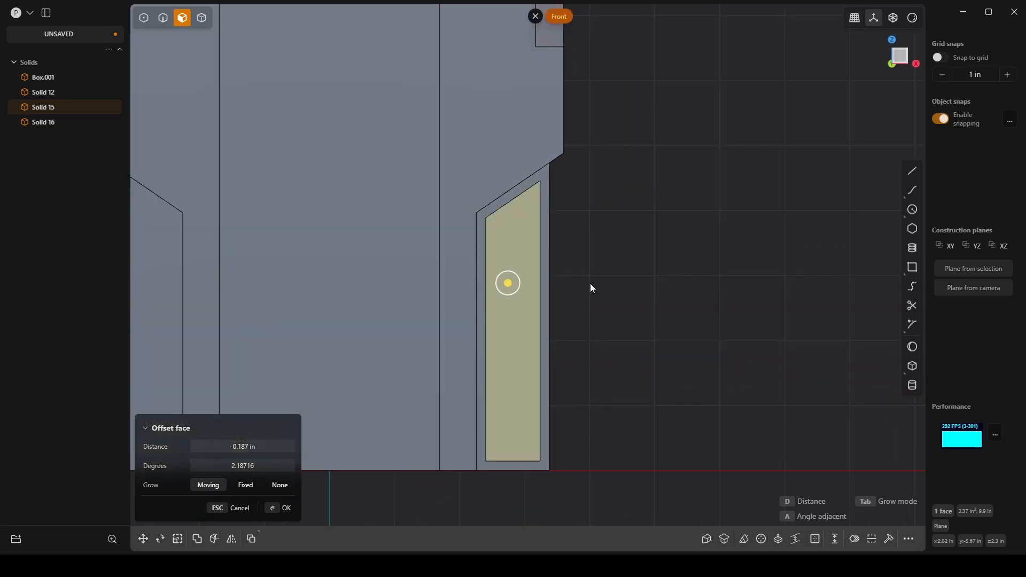
pyautogui.moveTo(590, 283); pyautogui.dragTo(567, 306, button='middle')
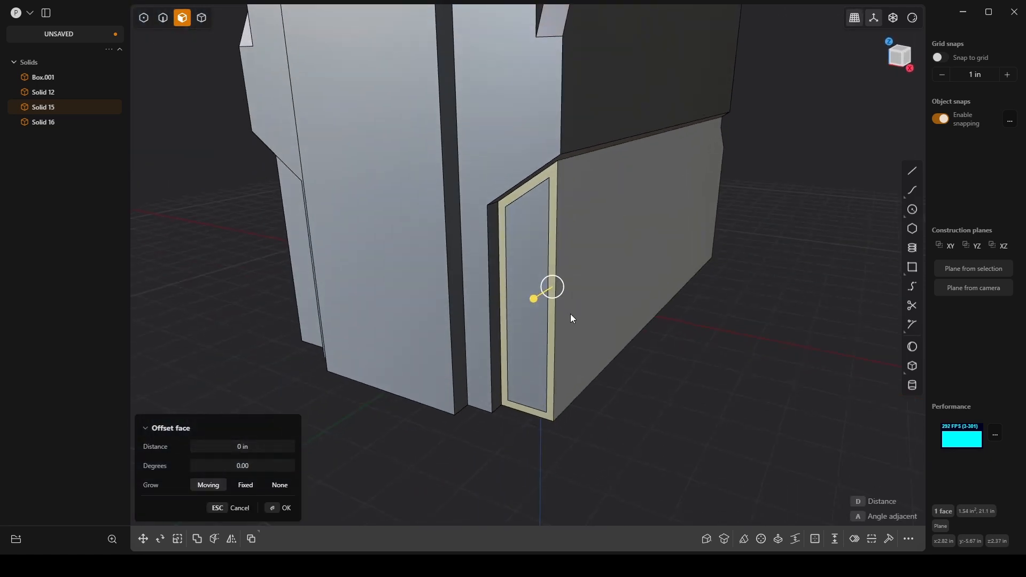
pyautogui.hotkey('ctrl', 'z')
# Step: Offset the outline of the lower corner block's front face inward by 0.249 in
pyautogui.press('o')
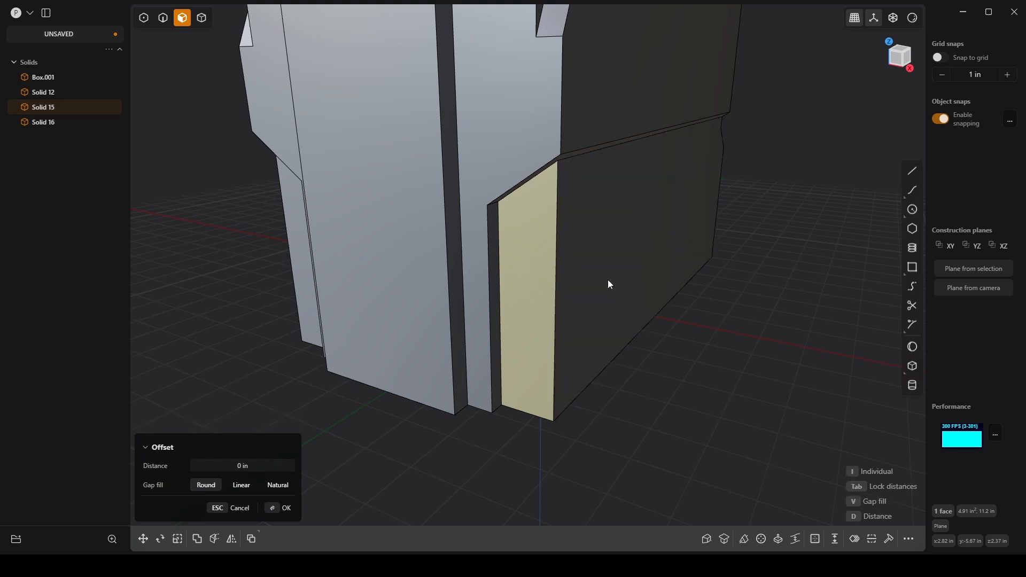
pyautogui.press('d')
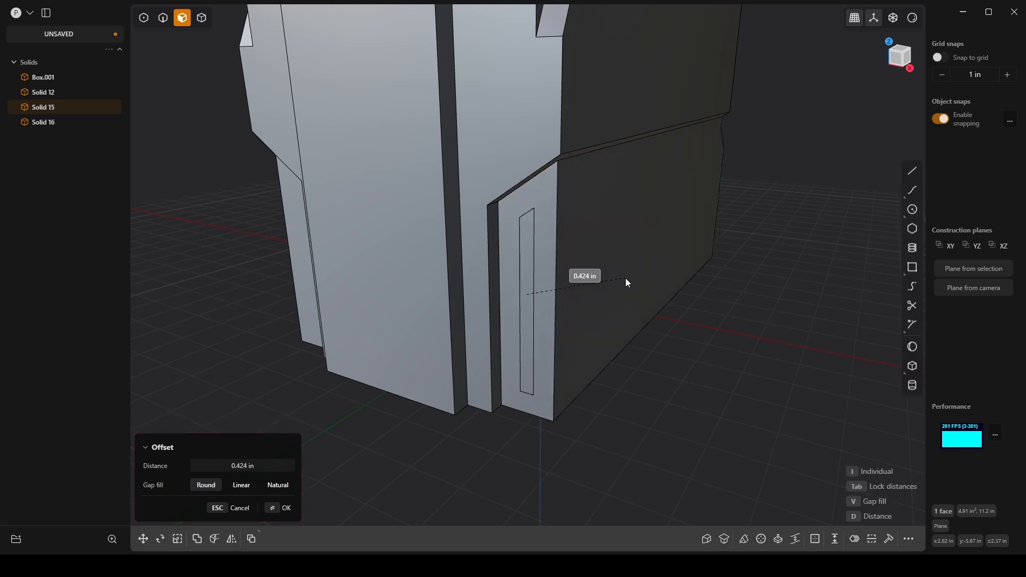
pyautogui.click(619, 283)
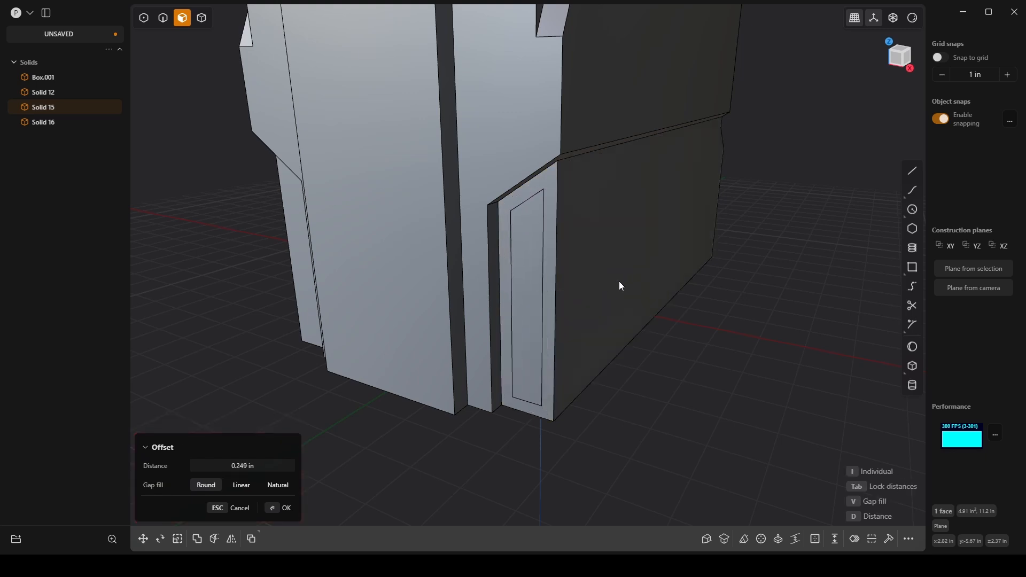
pyautogui.moveTo(486, 418); pyautogui.dragTo(681, 508, button='middle')
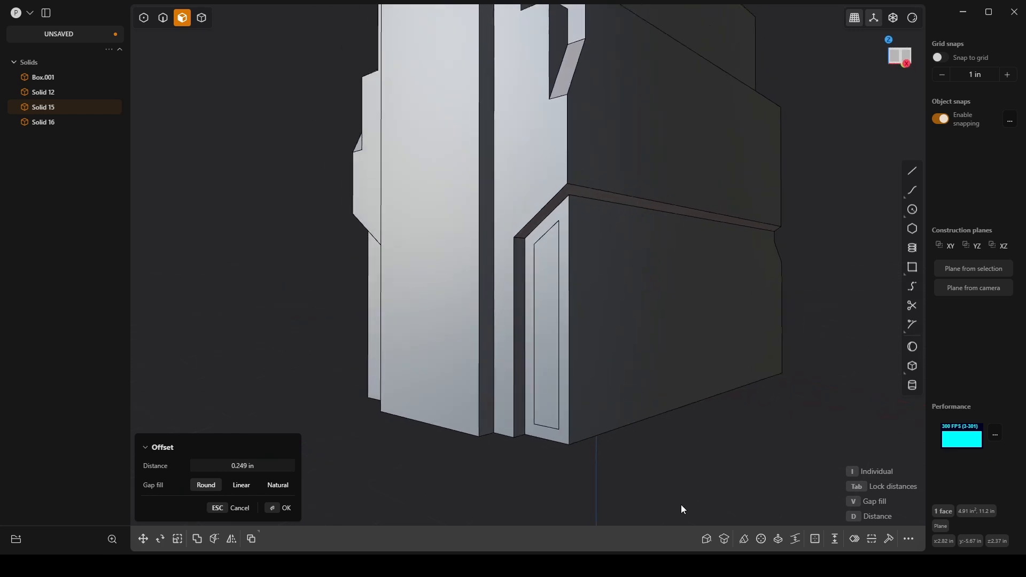
pyautogui.click(281, 510)
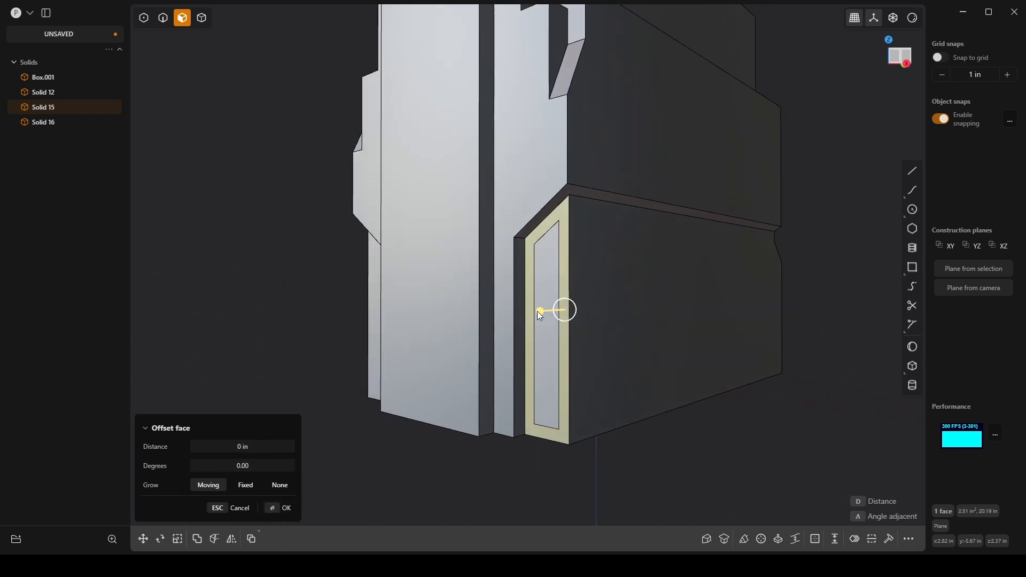
# Step: Try to recess the inner front panel by -0.238 in with its adjacent walls angled 9.08 degrees
pyautogui.moveTo(555, 303); pyautogui.dragTo(525, 294)
pyautogui.press('Escape')
pyautogui.click(551, 309)
pyautogui.moveTo(527, 296); pyautogui.dragTo(571, 312, button='middle')
pyautogui.scroll(3, 573, 295)
pyautogui.scroll(2, 574, 290)
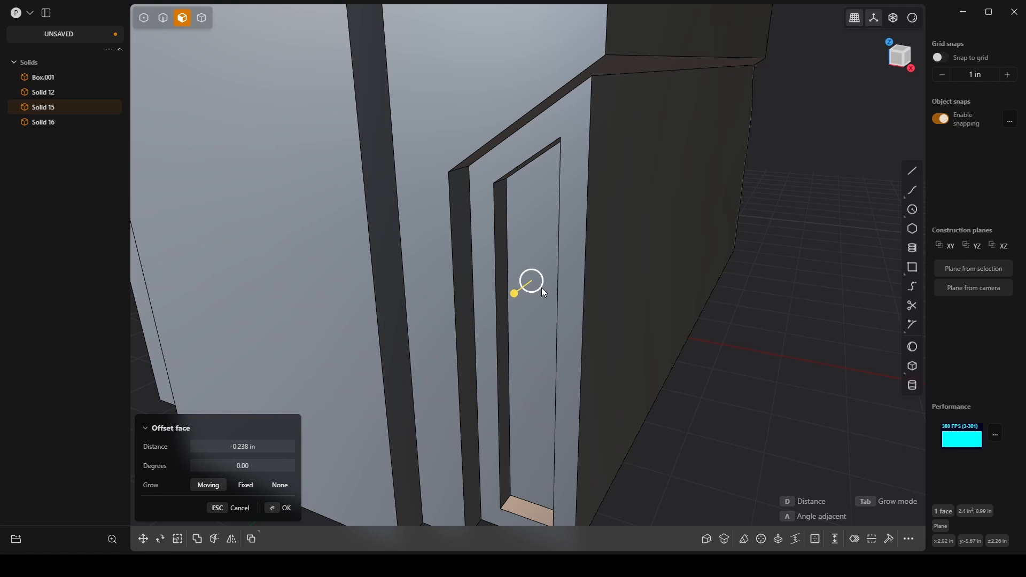
pyautogui.moveTo(541, 288); pyautogui.dragTo(542, 286)
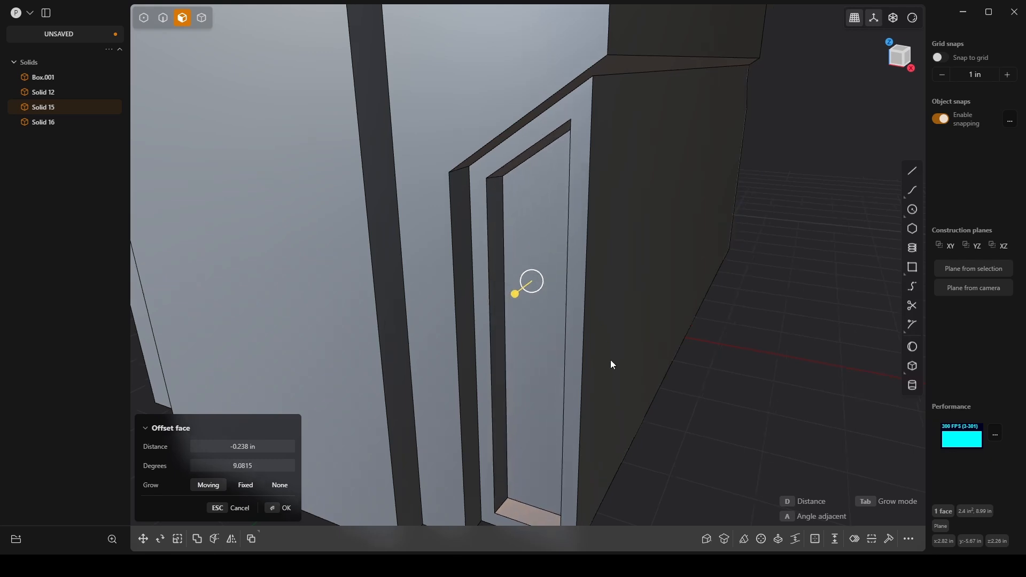
pyautogui.press('KP_1')
pyautogui.scroll(-5, 578, 123)
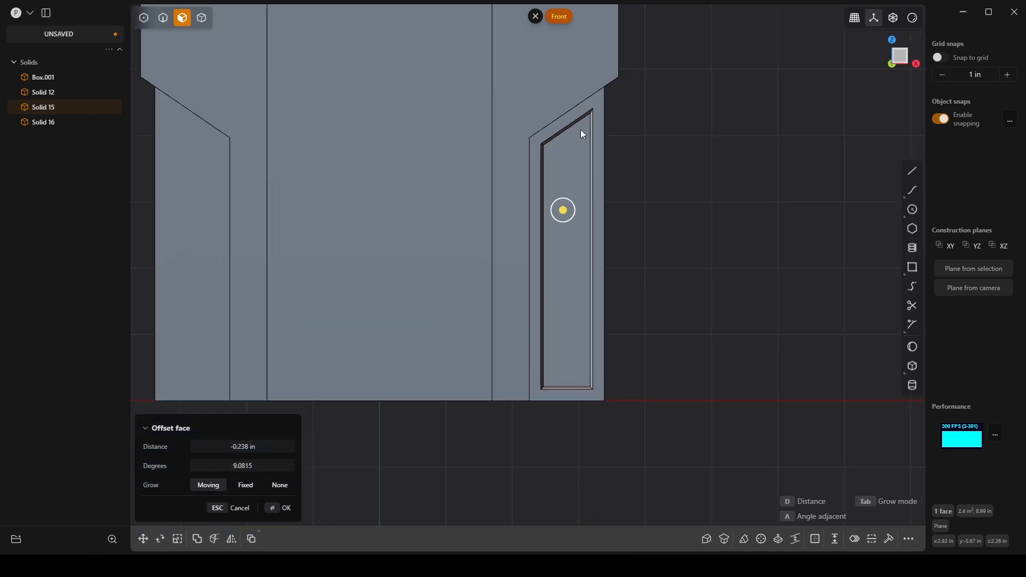
pyautogui.moveTo(577, 148); pyautogui.dragTo(547, 443, button='middle')
pyautogui.hotkey('ctrl', 'z')
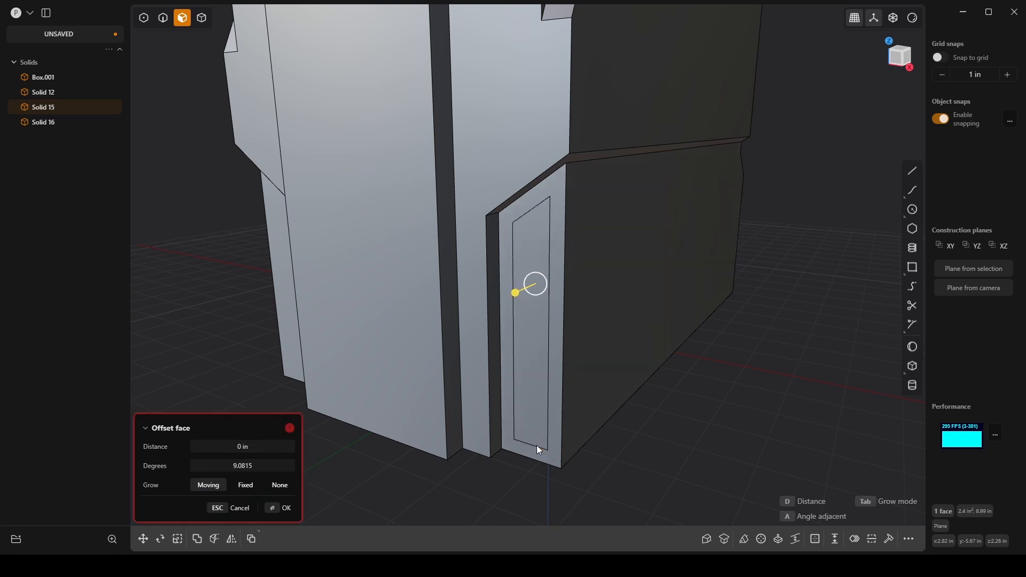
pyautogui.press('Escape')
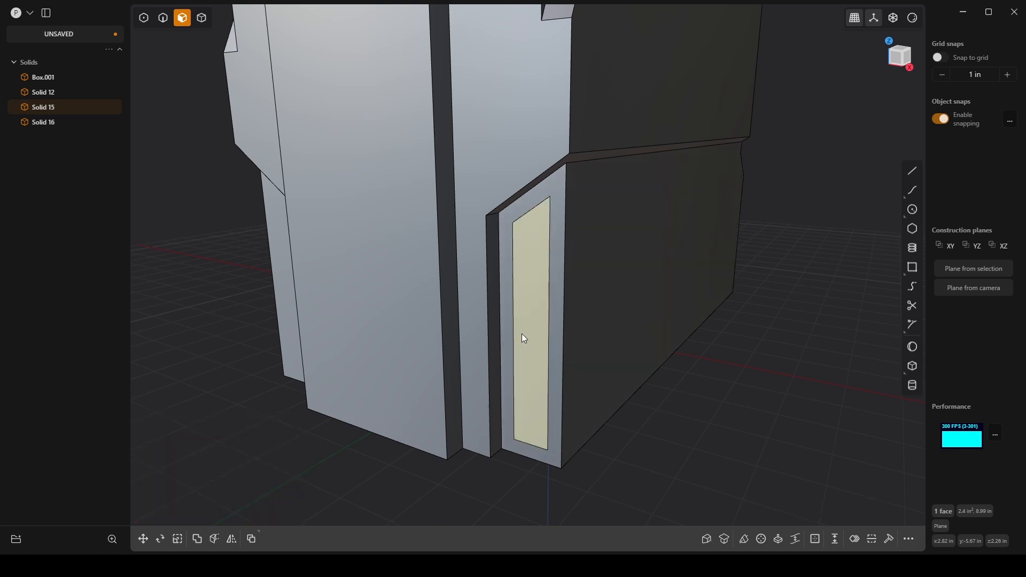
# Step: Recess the corner block's inner front panel by -0.23 in with its adjacent walls angled 7.856 degrees
pyautogui.press('e')
pyautogui.moveTo(502, 333); pyautogui.dragTo(542, 319)
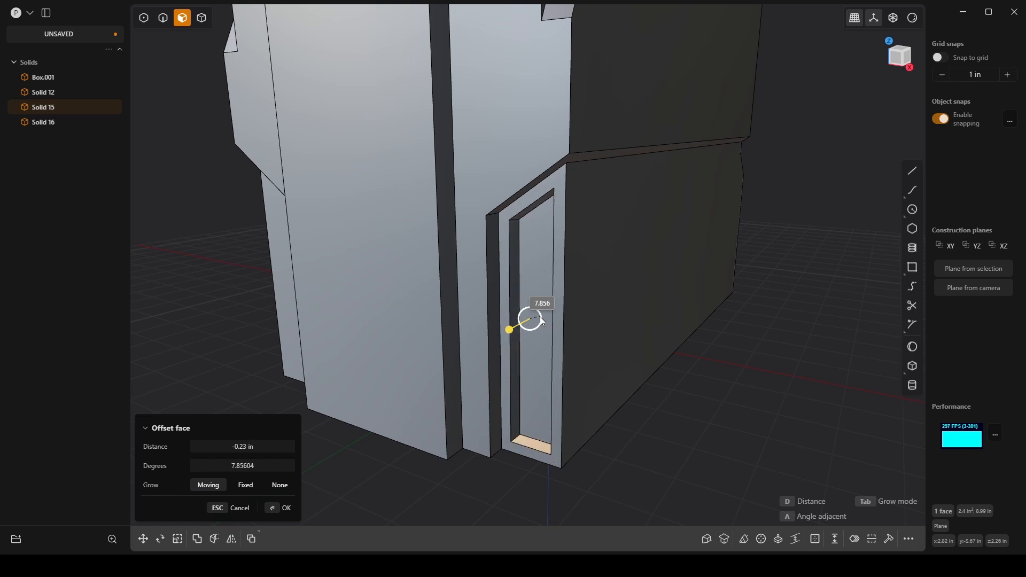
pyautogui.press('KP_1')
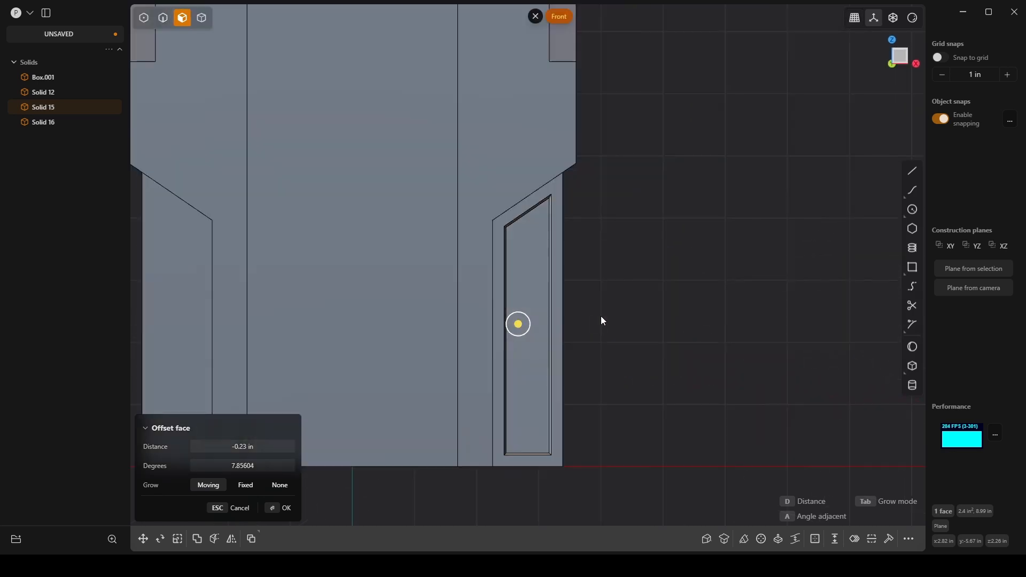
pyautogui.click(287, 508)
# Step: Move the bottom face of the corner block's front recess up by 0.725 in along the Z axis
pyautogui.moveTo(480, 454); pyautogui.dragTo(543, 421, button='middle')
pyautogui.click(549, 410)
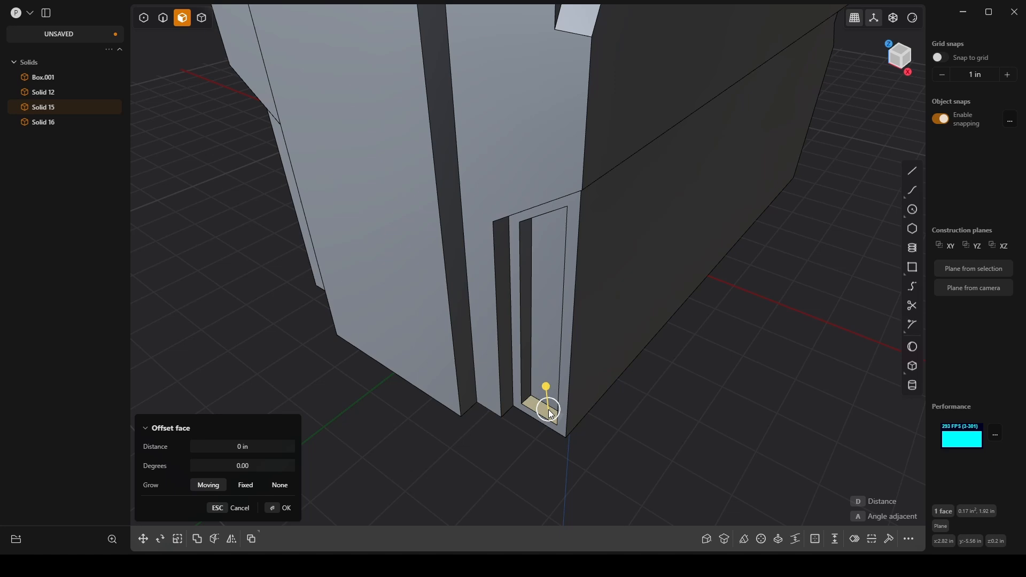
pyautogui.press('g')
pyautogui.moveTo(542, 389); pyautogui.dragTo(543, 355)
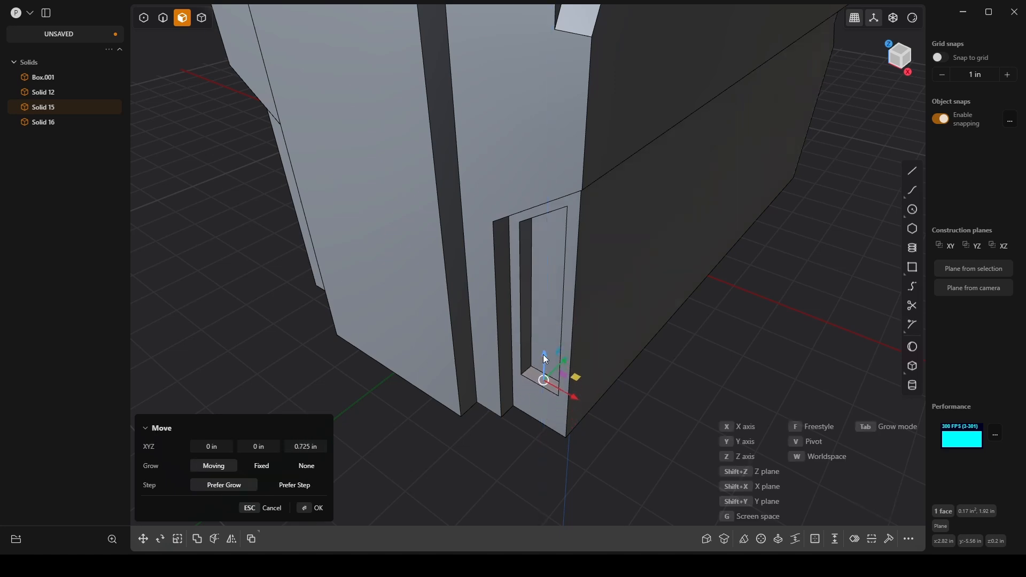
pyautogui.moveTo(543, 355); pyautogui.dragTo(738, 371, button='middle')
pyautogui.press('o')
pyautogui.press('Escape')
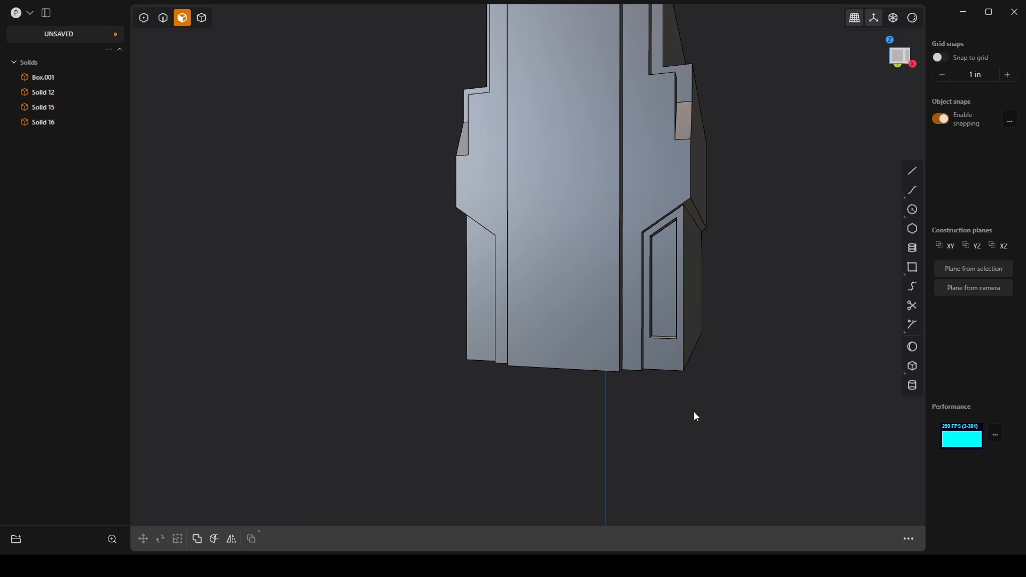
# Step: Delete the outdated lower corner block on the -X side, which lacks the front recess
pyautogui.moveTo(694, 414); pyautogui.dragTo(447, 305, button='middle')
pyautogui.press('4')
pyautogui.click(465, 304)
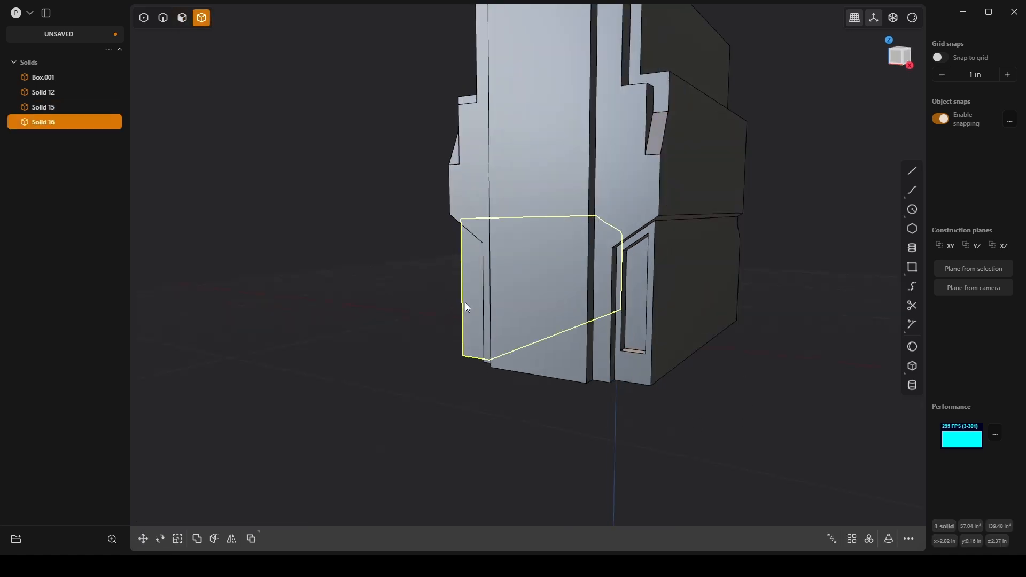
pyautogui.press('Delete')
# Step: Mirror the recessed lower corner block across the X axis to the -X side as a separate solid
pyautogui.click(671, 321)
pyautogui.hotkey('alt', 'z')
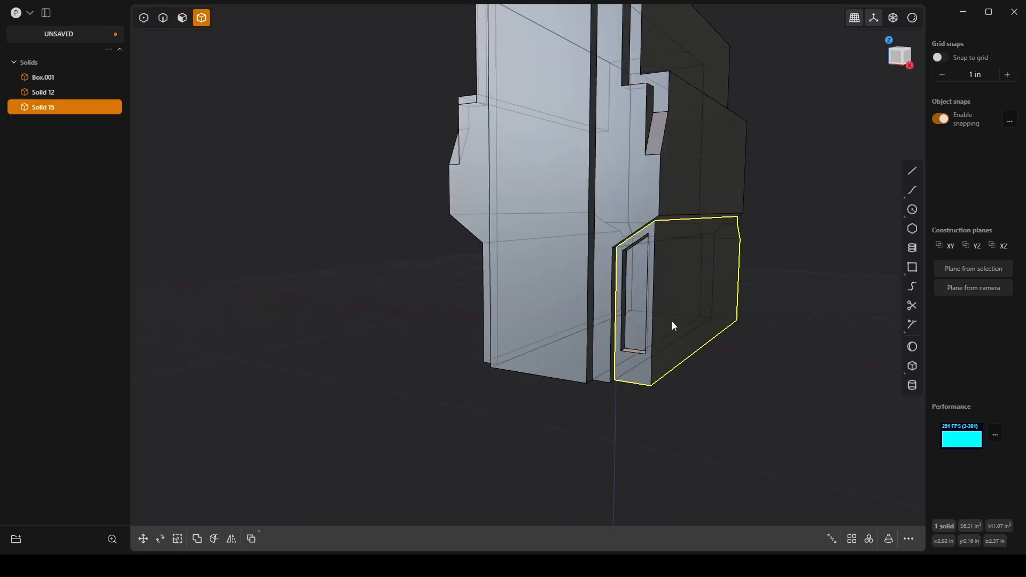
pyautogui.hotkey('alt', 'z')
pyautogui.hotkey('alt', 'x')
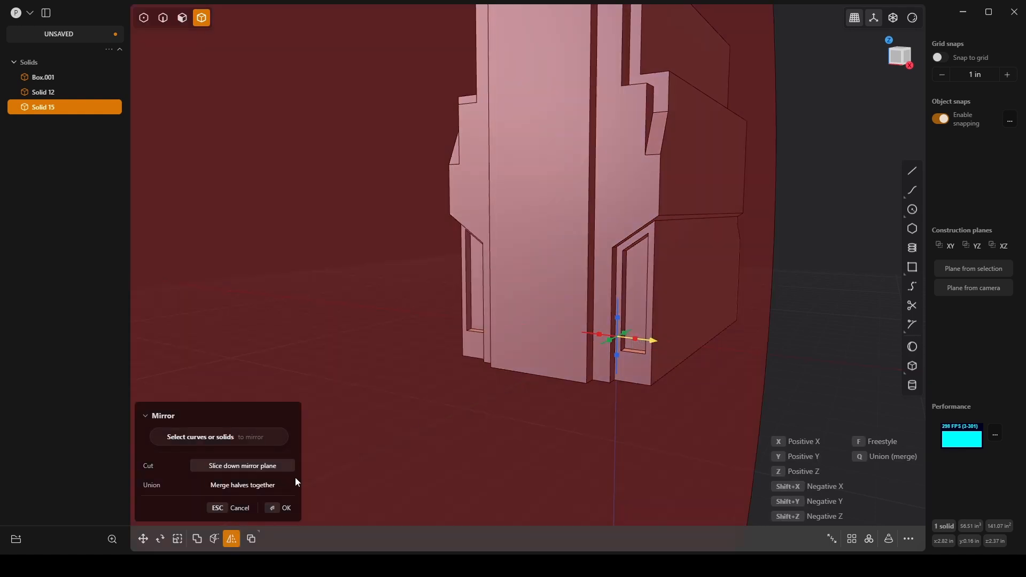
pyautogui.click(278, 508)
pyautogui.click(679, 428)
pyautogui.scroll(-3, 682, 416)
pyautogui.keyDown('shift'); pyautogui.moveTo(687, 412); pyautogui.dragTo(605, 457, button='middle'); pyautogui.keyUp('shift')
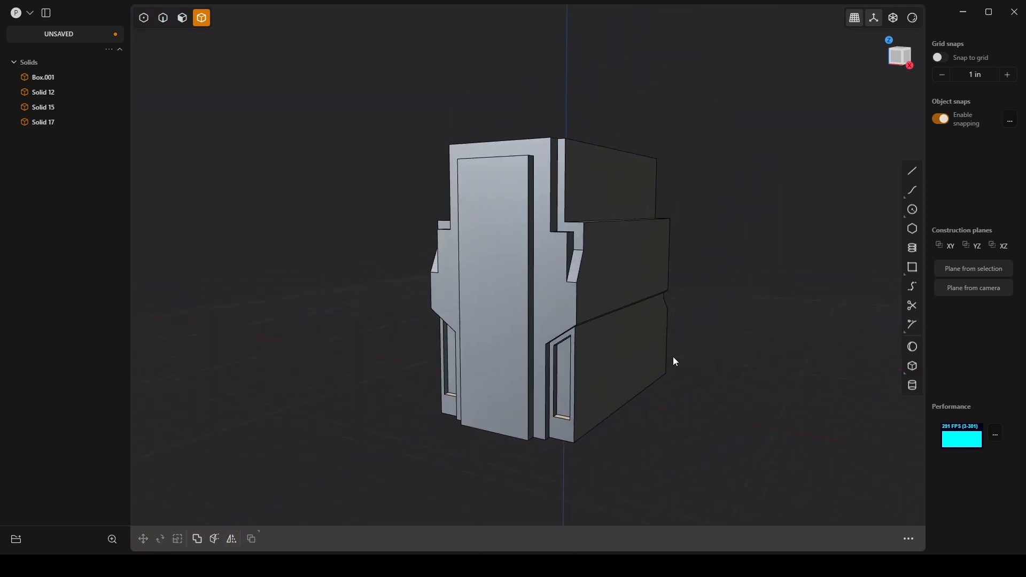
pyautogui.moveTo(672, 357)
pyautogui.mouseDown(button='middle')
pyautogui.moveTo(632, 378)
pyautogui.moveTo(680, 350)
pyautogui.mouseUp(button='middle')
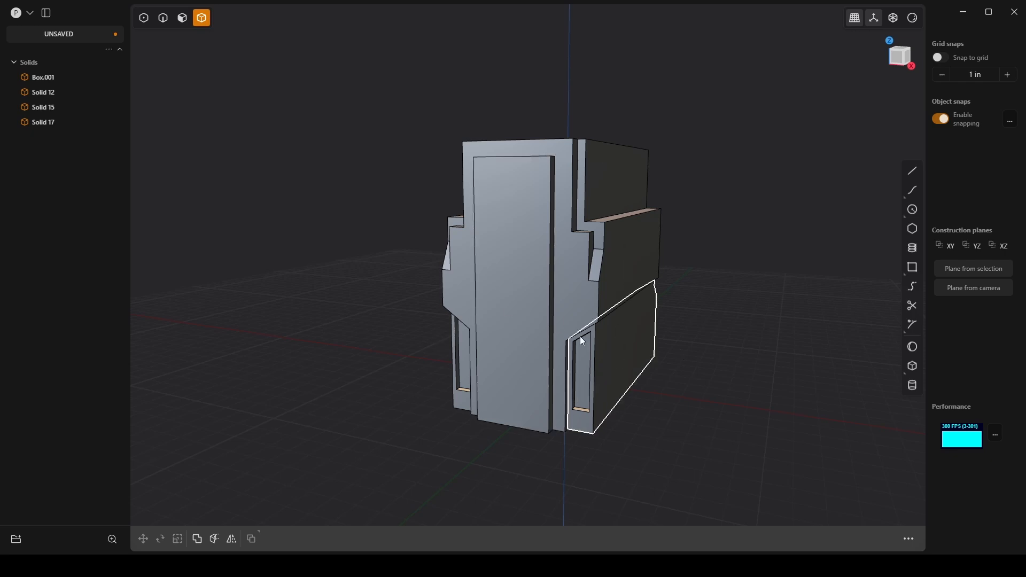
# Step: Slope both side notches by moving the front edges of their floors down 1.9 in along the Z axis
pyautogui.scroll(5, 582, 320)
pyautogui.moveTo(533, 224); pyautogui.dragTo(561, 213, button='middle')
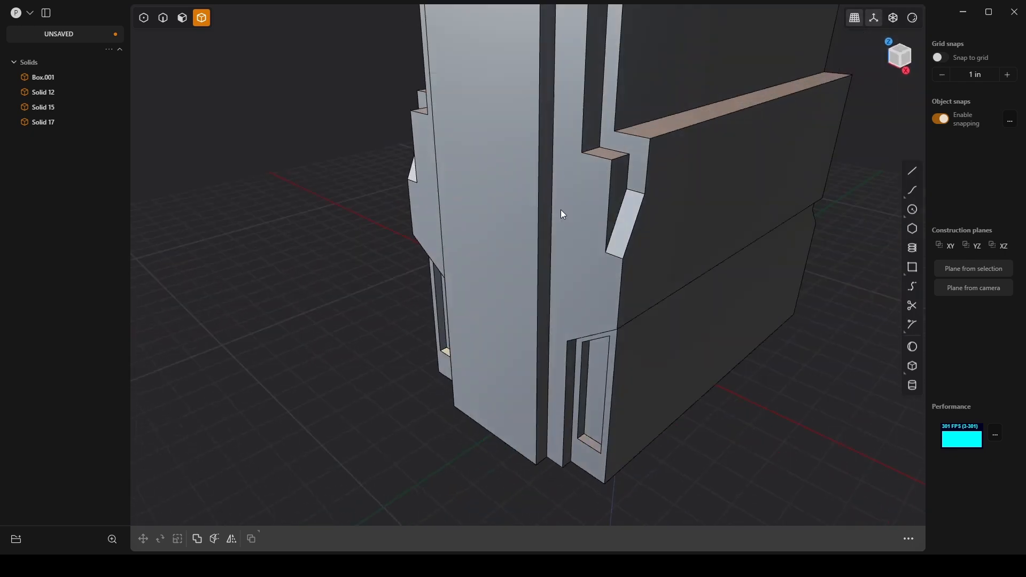
pyautogui.press('2')
pyautogui.click(598, 158)
pyautogui.press('f')
pyautogui.click(415, 107)
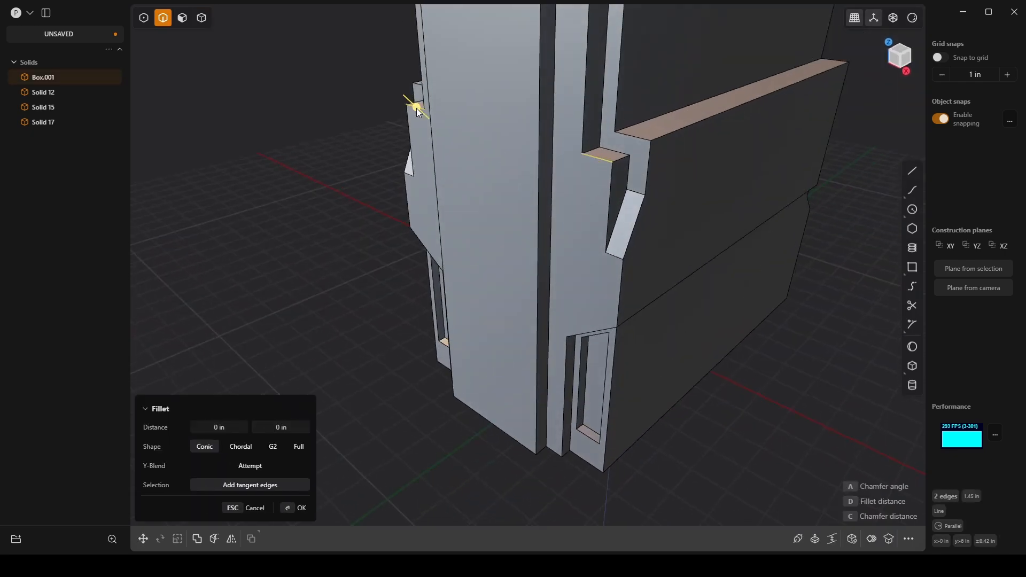
pyautogui.press('g')
pyautogui.moveTo(598, 125); pyautogui.dragTo(618, 250)
pyautogui.moveTo(730, 236); pyautogui.dragTo(698, 277, button='middle')
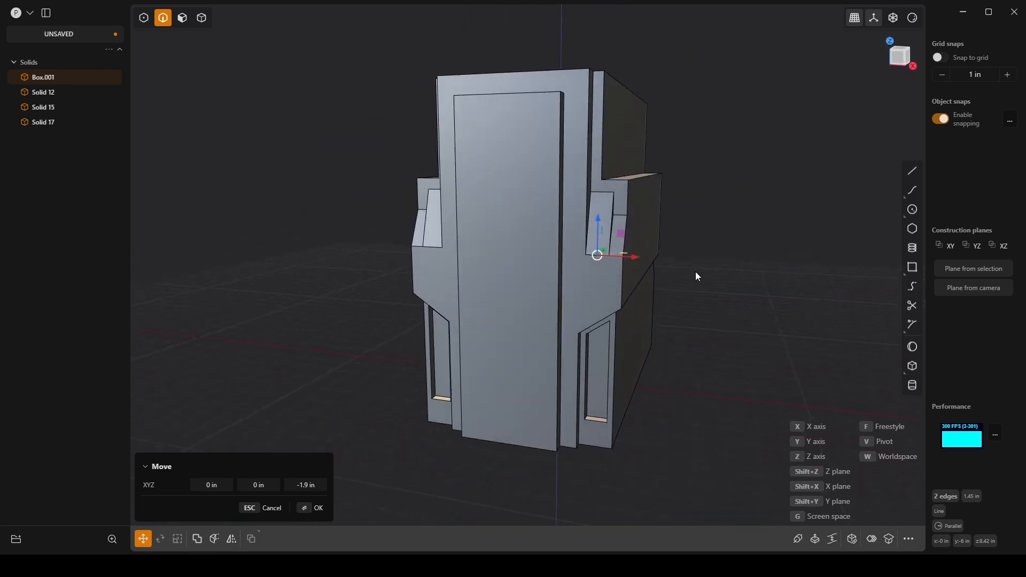
pyautogui.click(312, 509)
pyautogui.click(792, 353)
pyautogui.moveTo(792, 353); pyautogui.dragTo(740, 355, button='middle')
pyautogui.scroll(-2, 740, 355)
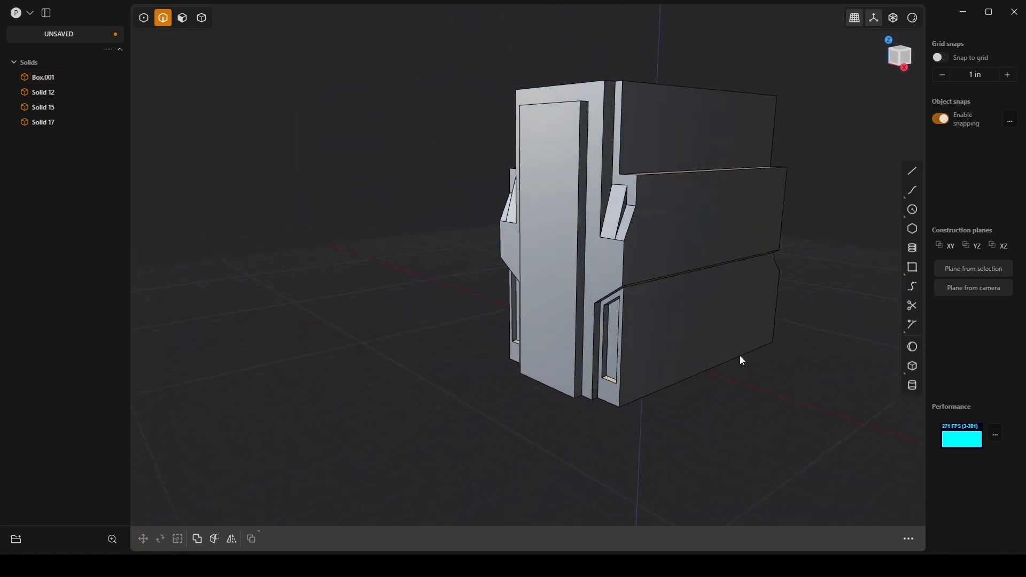
# Step: Fillet the two tall vertical edges where the main body's front face meets the side channels
pyautogui.scroll(2, 570, 201)
pyautogui.scroll(2, 569, 202)
pyautogui.moveTo(562, 229); pyautogui.dragTo(681, 194, button='middle')
pyautogui.scroll(2, 681, 195)
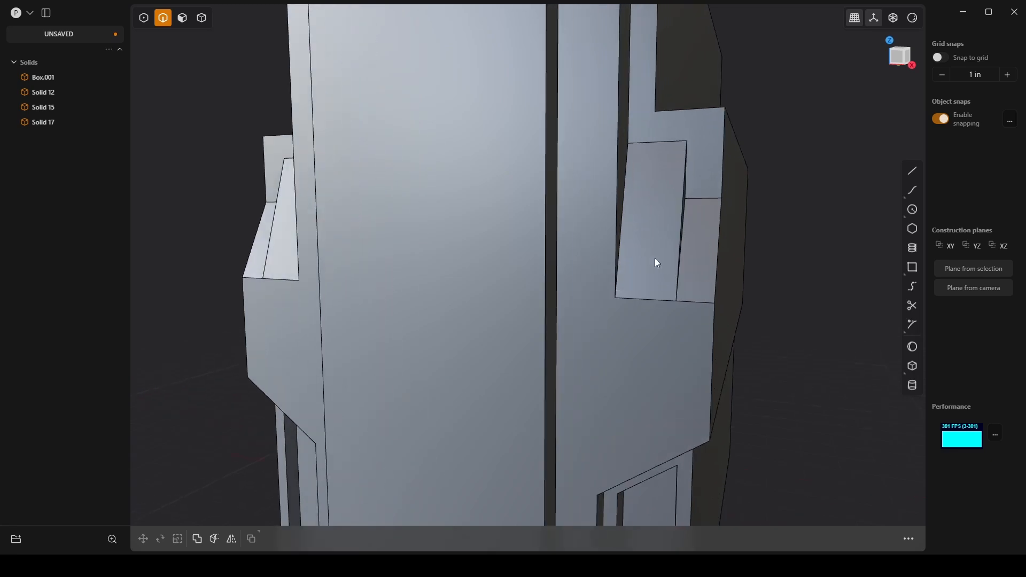
pyautogui.moveTo(655, 258); pyautogui.dragTo(641, 281, button='middle')
pyautogui.keyDown('shift'); pyautogui.moveTo(634, 187); pyautogui.dragTo(560, 312, button='middle'); pyautogui.keyUp('shift')
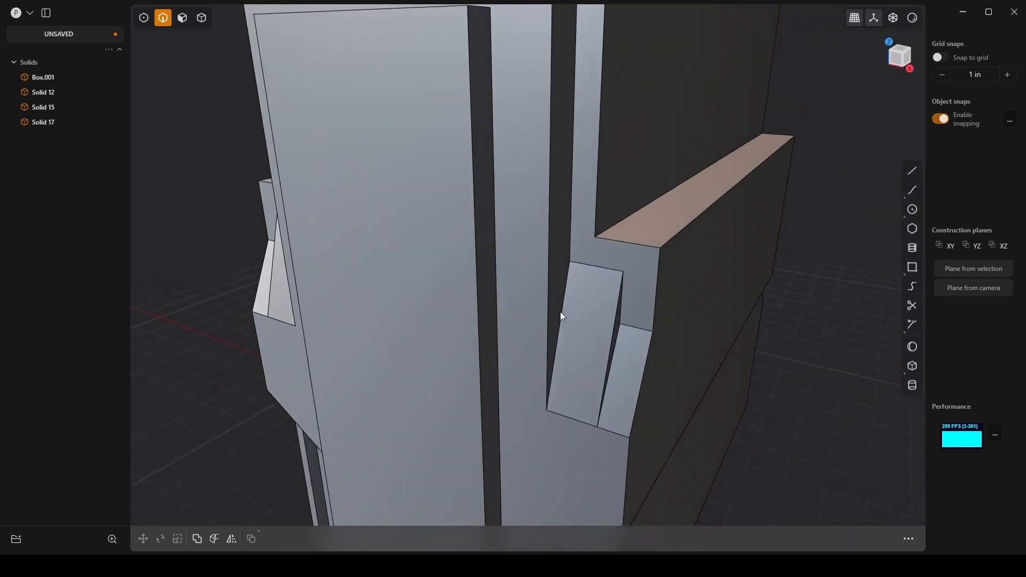
pyautogui.scroll(-3, 556, 318)
pyautogui.click(548, 243)
pyautogui.press('f')
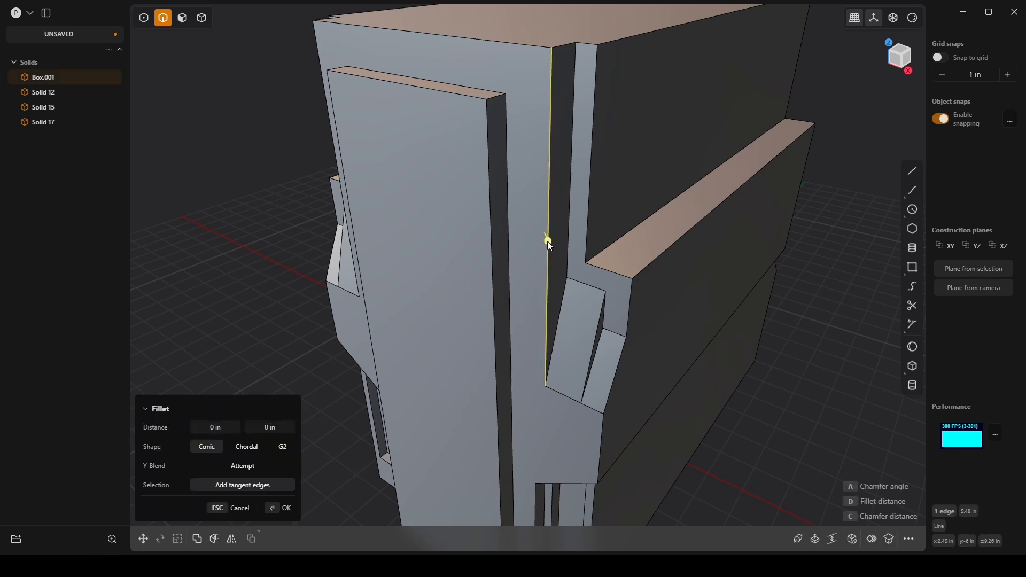
pyautogui.click(318, 32)
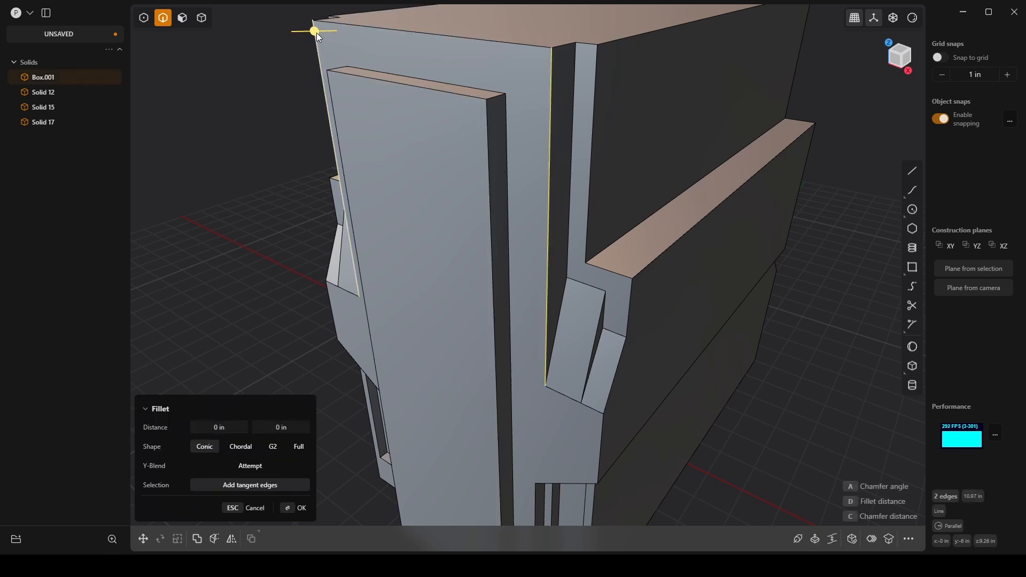
pyautogui.moveTo(317, 33); pyautogui.dragTo(286, 41)
pyautogui.moveTo(277, 45); pyautogui.dragTo(281, 76)
pyautogui.moveTo(282, 82); pyautogui.dragTo(761, 312, button='middle')
pyautogui.press('Return')
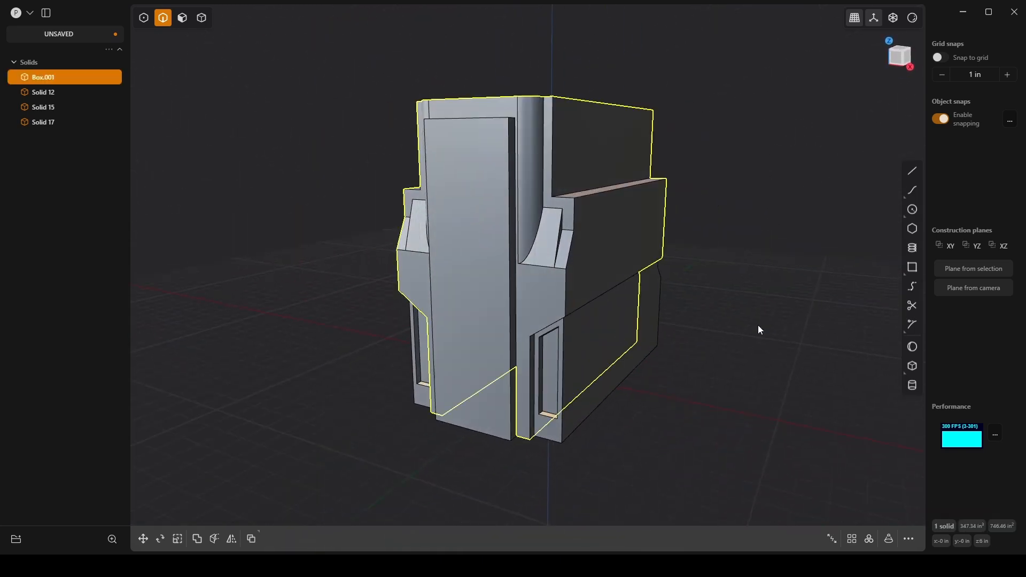
pyautogui.click(740, 348)
pyautogui.moveTo(740, 348); pyautogui.dragTo(749, 317, button='middle')
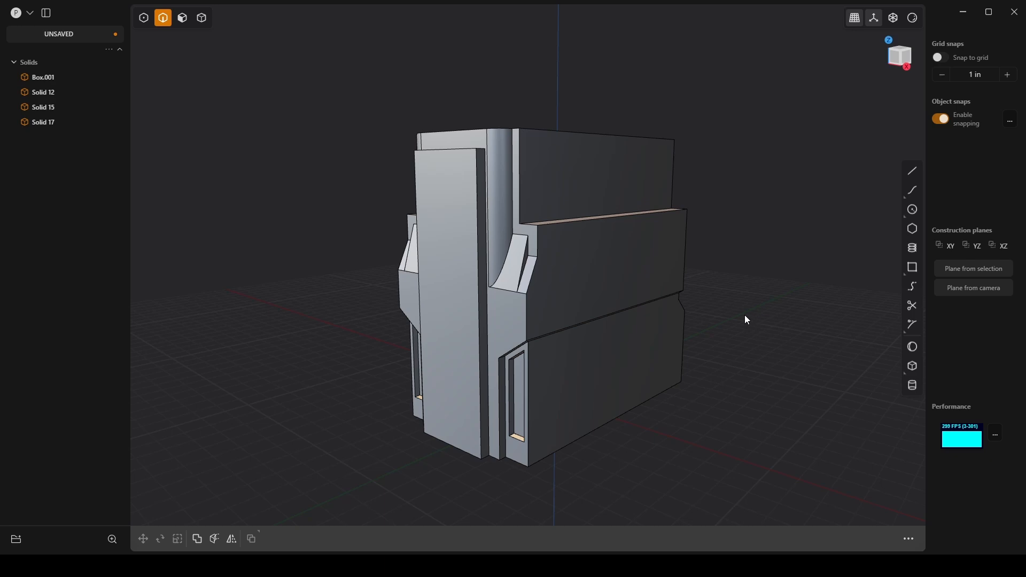
pyautogui.moveTo(455, 495); pyautogui.dragTo(453, 162, button='middle')
pyautogui.click(431, 82)
pyautogui.press('f')
pyautogui.moveTo(430, 82); pyautogui.dragTo(415, 67, button='middle')
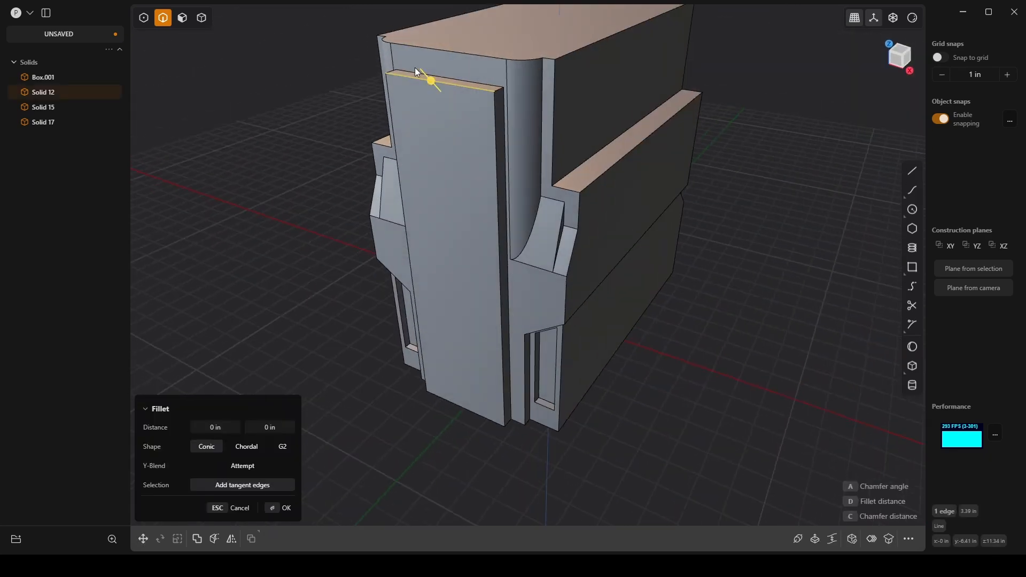
pyautogui.press('g')
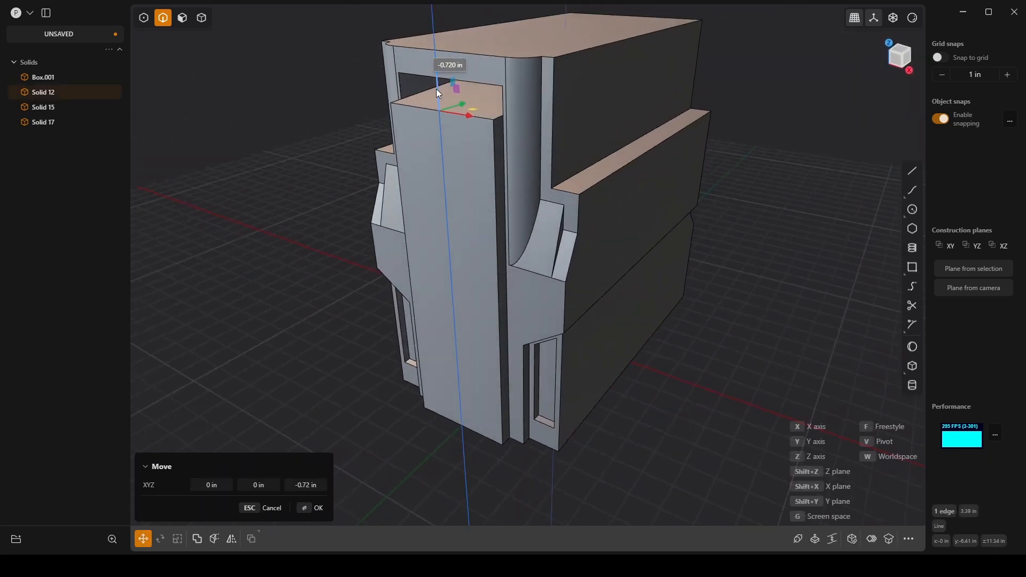
pyautogui.click(437, 47)
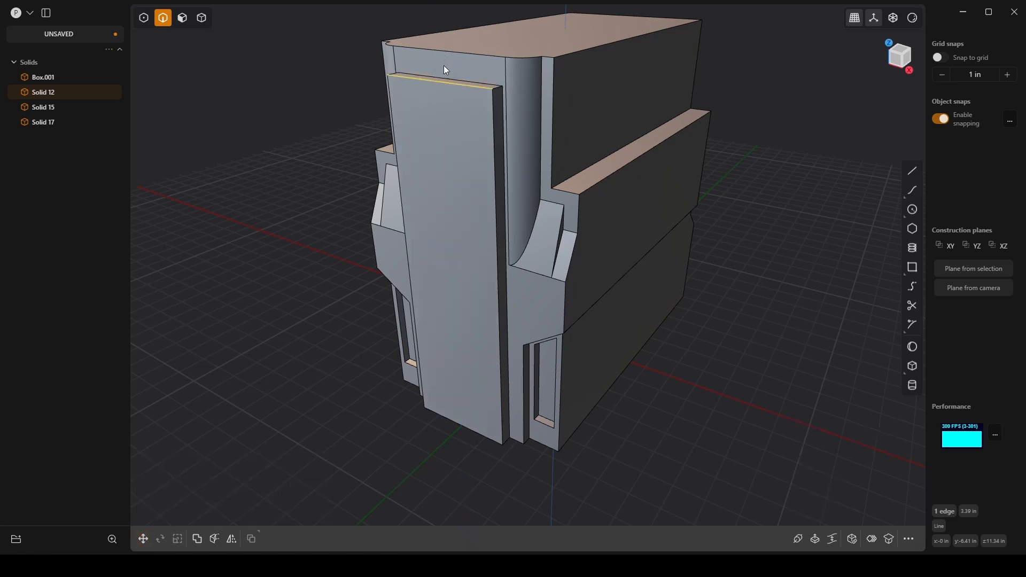
# Step: Join the main body and the front center panel into one solid with a Boolean Union
pyautogui.moveTo(443, 65); pyautogui.dragTo(450, 122, button='middle')
pyautogui.press('4')
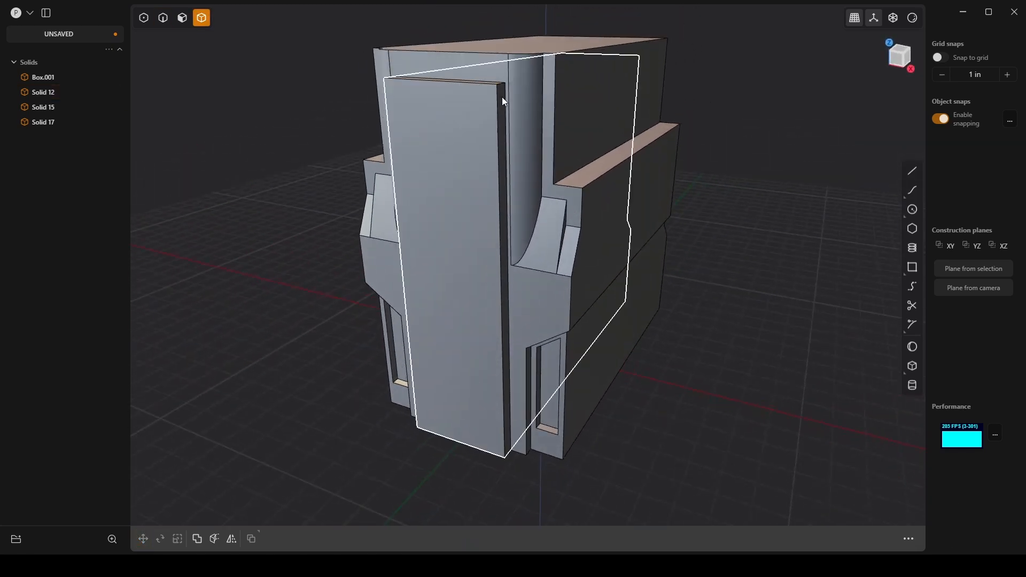
pyautogui.click(519, 73)
pyautogui.click(490, 96)
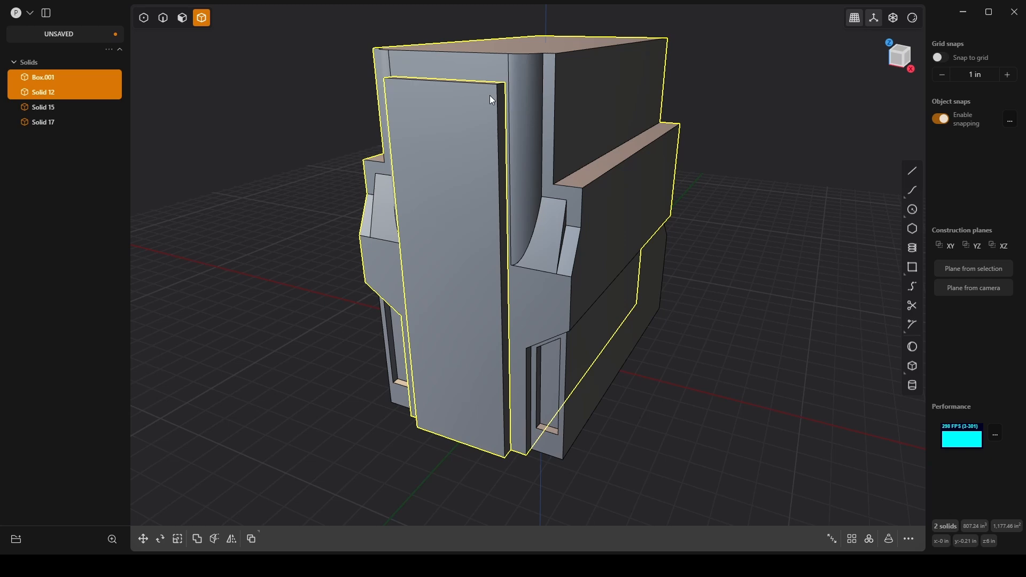
pyautogui.hotkey('shift', 'b')
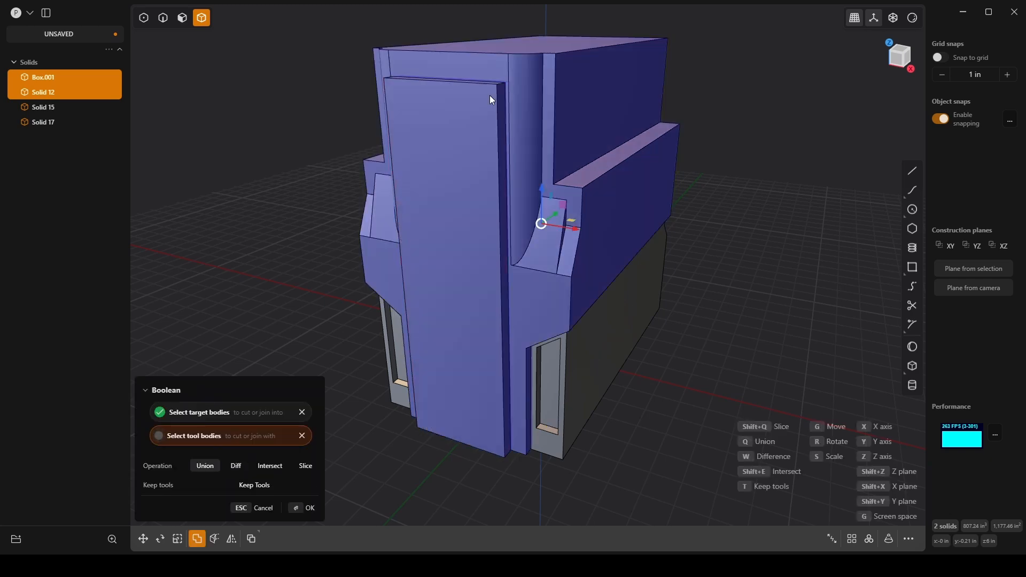
pyautogui.press('Return')
pyautogui.press('2')
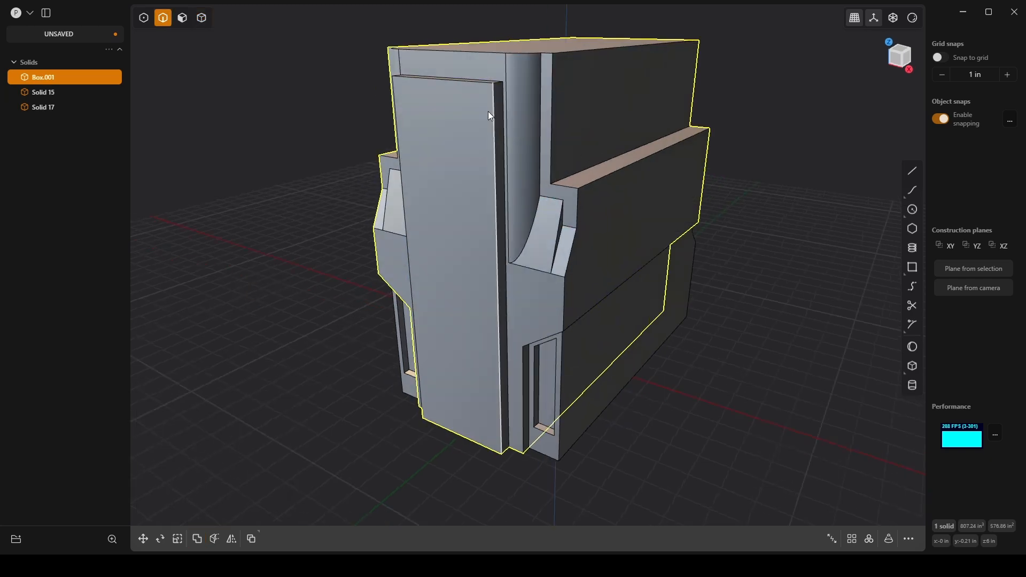
pyautogui.click(470, 80)
pyautogui.press('f')
pyautogui.press('g')
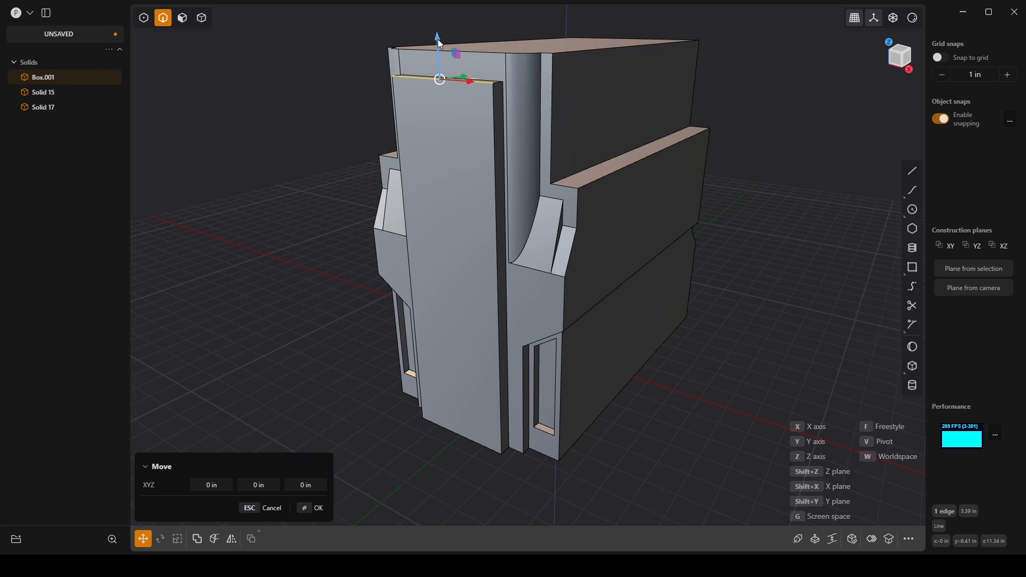
pyautogui.moveTo(438, 40); pyautogui.dragTo(556, 5)
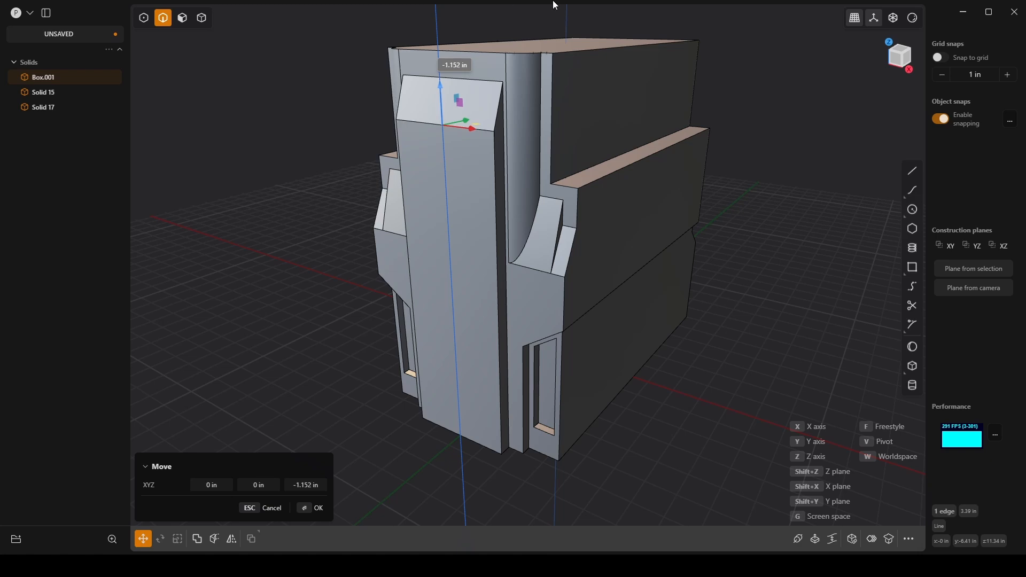
pyautogui.moveTo(446, 130)
pyautogui.mouseDown(button='middle')
pyautogui.moveTo(577, 131)
pyautogui.moveTo(482, 146)
pyautogui.moveTo(455, 139)
pyautogui.mouseUp(button='middle')
pyautogui.press('Escape')
# Step: Slope the top of the front panel by moving its upper front edge -0.5 in along the Z axis
pyautogui.moveTo(615, 125); pyautogui.dragTo(549, 121, button='middle')
pyautogui.scroll(5, 610, 105)
pyautogui.press('g')
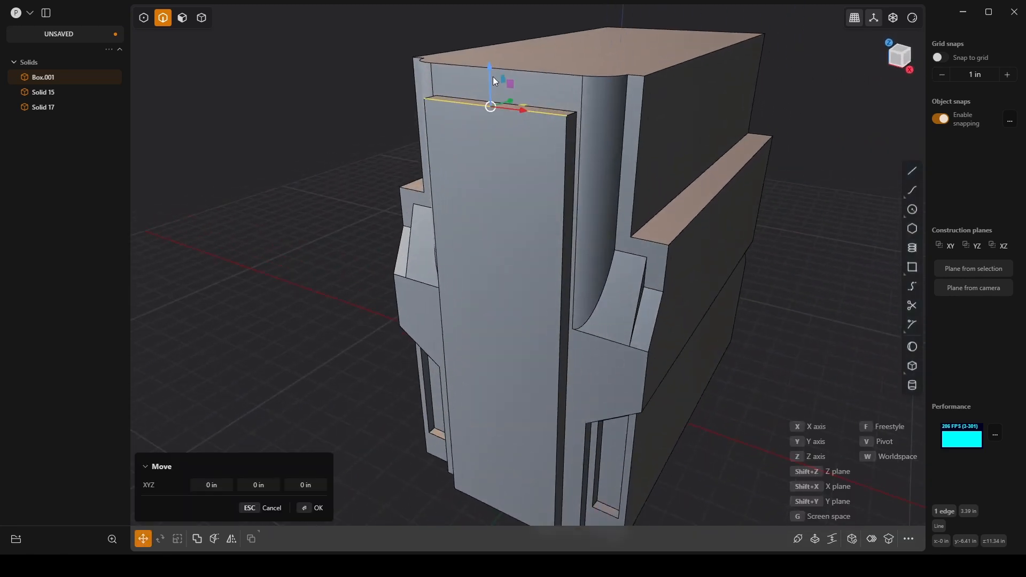
pyautogui.moveTo(490, 70); pyautogui.dragTo(492, 88)
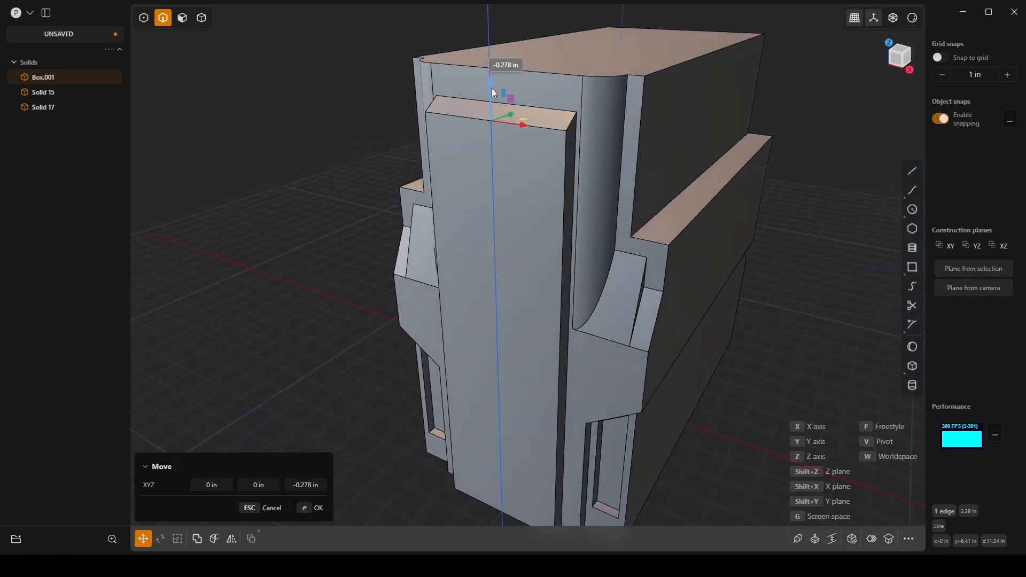
pyautogui.click(317, 484)
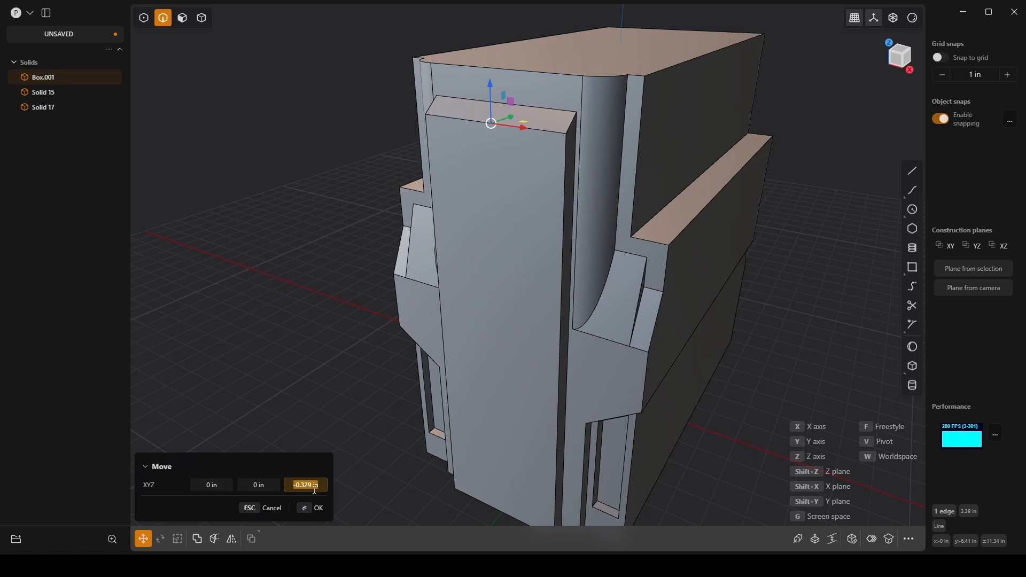
pyautogui.write('-2')
pyautogui.press('Return')
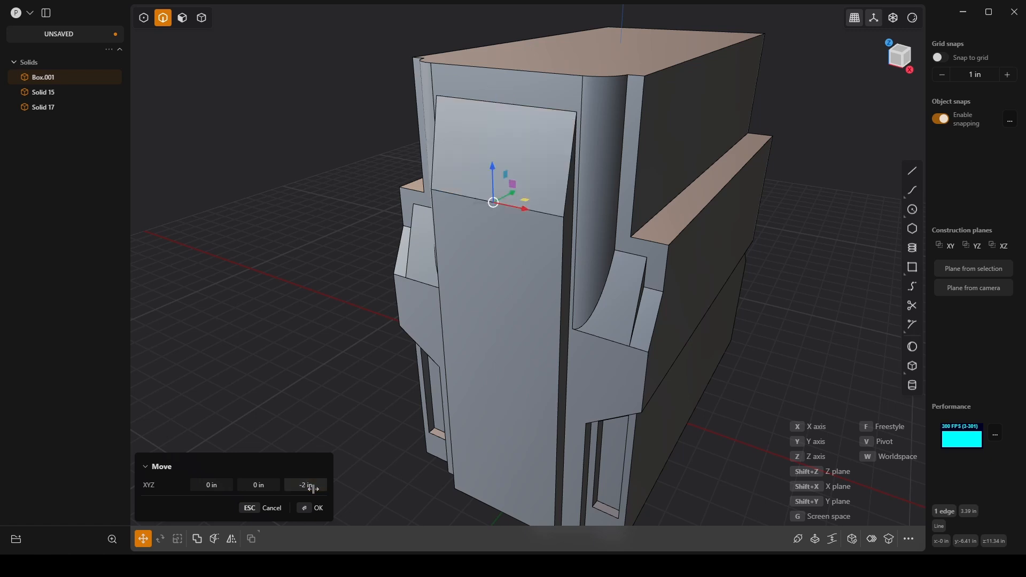
pyautogui.click(314, 488)
pyautogui.press('Return')
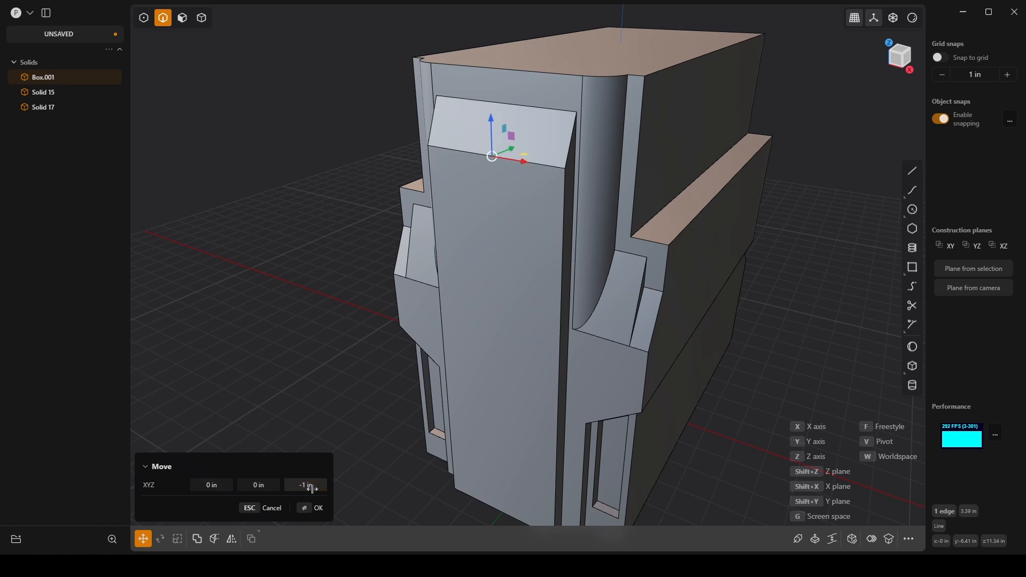
pyautogui.click(314, 488)
pyautogui.write('-.5')
pyautogui.press('Return')
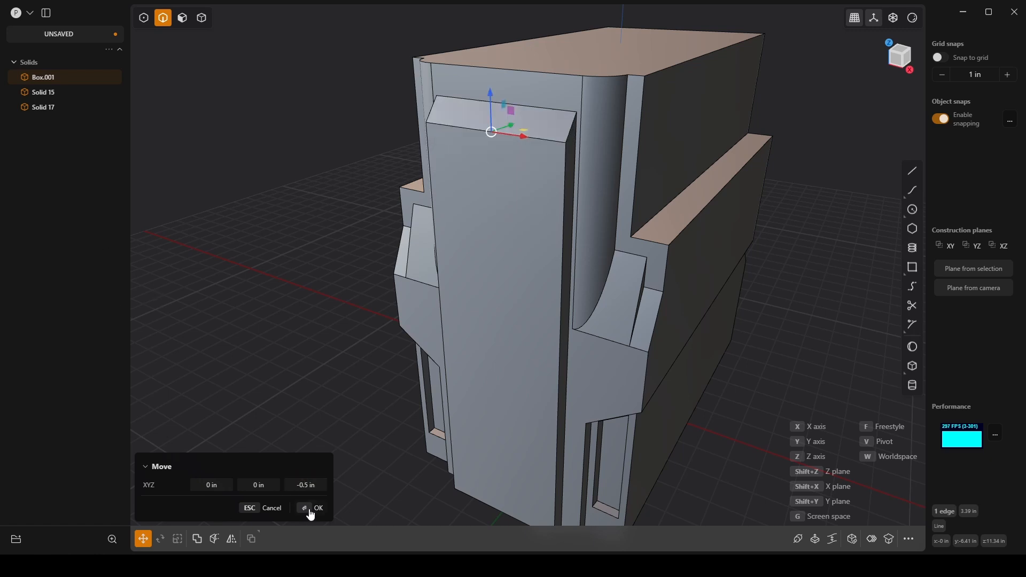
pyautogui.click(312, 514)
pyautogui.press('b')
# Step: Slope the +X side ledge by moving its inner edge up 1.25 in along the Z axis
pyautogui.moveTo(697, 313); pyautogui.dragTo(615, 282, button='middle')
pyautogui.scroll(-2, 587, 270)
pyautogui.moveTo(492, 235); pyautogui.dragTo(563, 265, button='middle')
pyautogui.scroll(4, 553, 185)
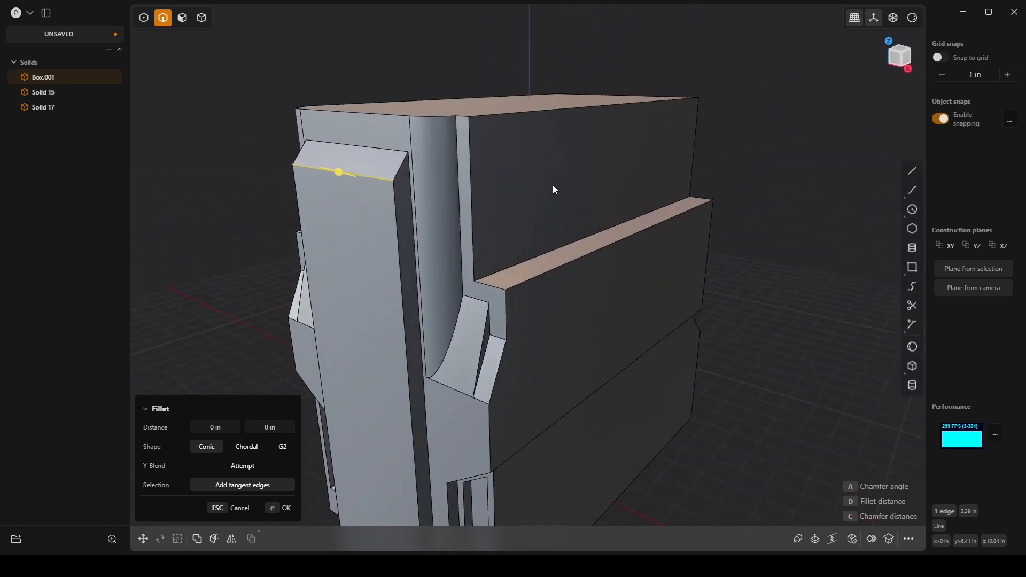
pyautogui.scroll(1, 509, 216)
pyautogui.moveTo(510, 220); pyautogui.dragTo(572, 177, button='middle')
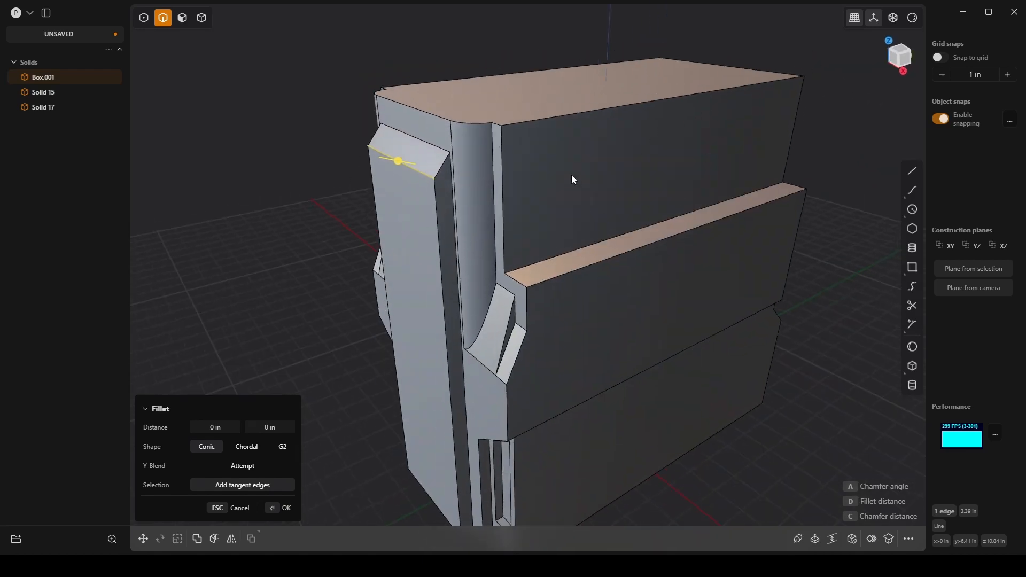
pyautogui.click(560, 253)
pyautogui.press('g')
pyautogui.moveTo(675, 188); pyautogui.dragTo(679, 133)
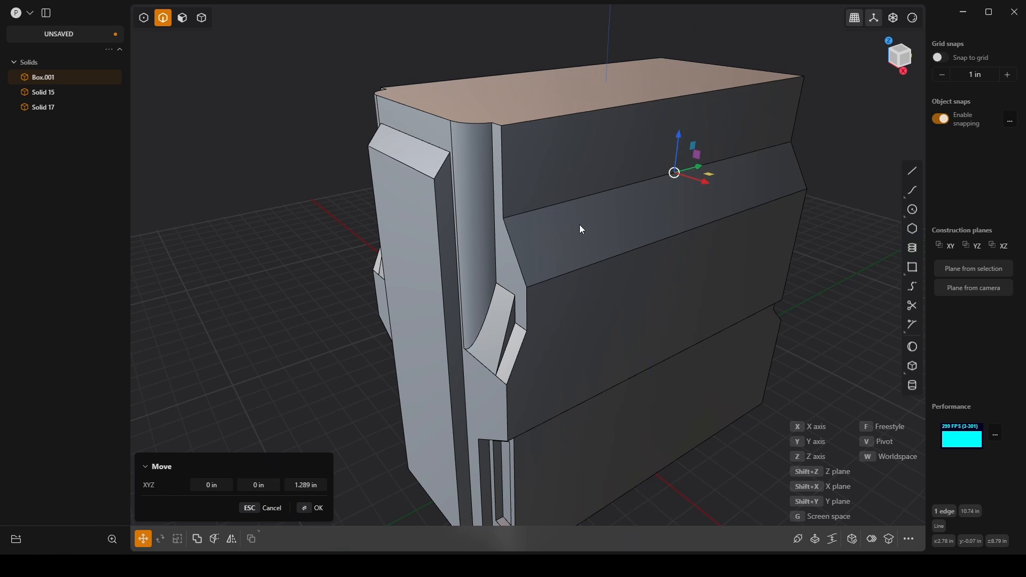
pyautogui.click(315, 486)
pyautogui.press('Return')
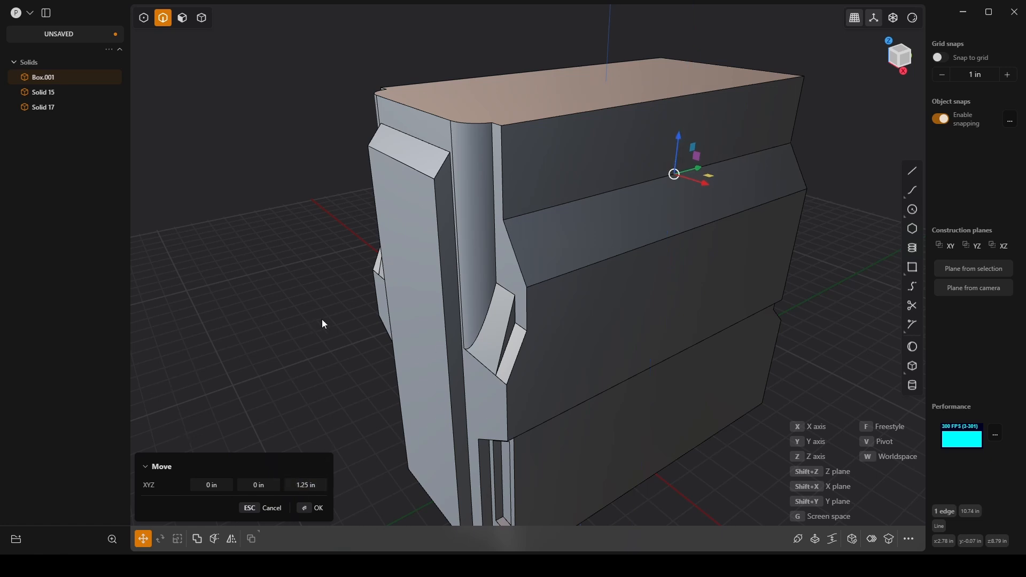
pyautogui.moveTo(404, 324); pyautogui.dragTo(561, 350, button='middle')
pyautogui.press('Return')
pyautogui.scroll(-3, 555, 352)
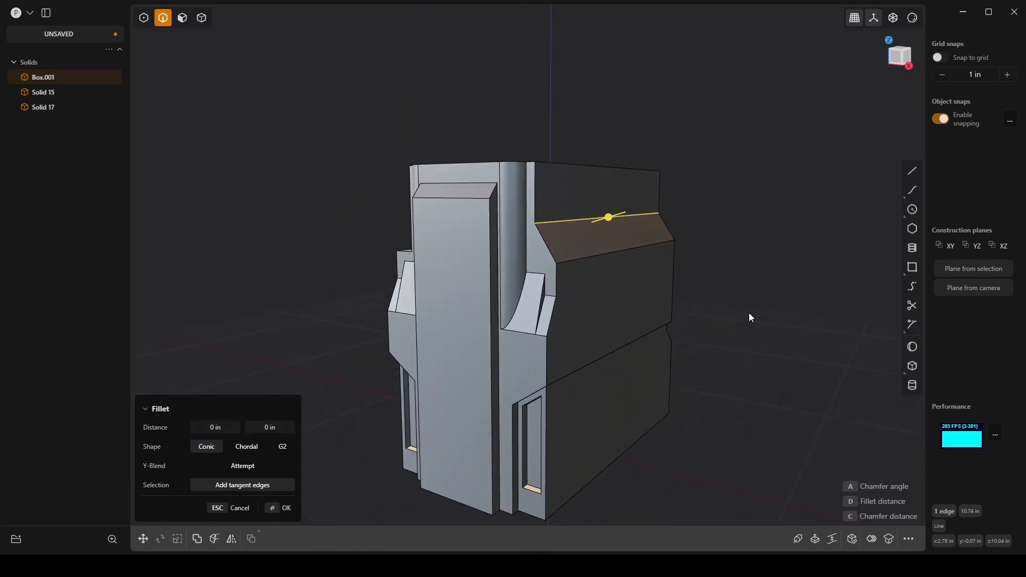
# Step: Mirror the main body's +X half onto the -X side, slicing along the mirror plane and merging the halves
pyautogui.press('4')
pyautogui.click(697, 278)
pyautogui.click(667, 271)
pyautogui.moveTo(666, 271); pyautogui.dragTo(637, 291, button='middle')
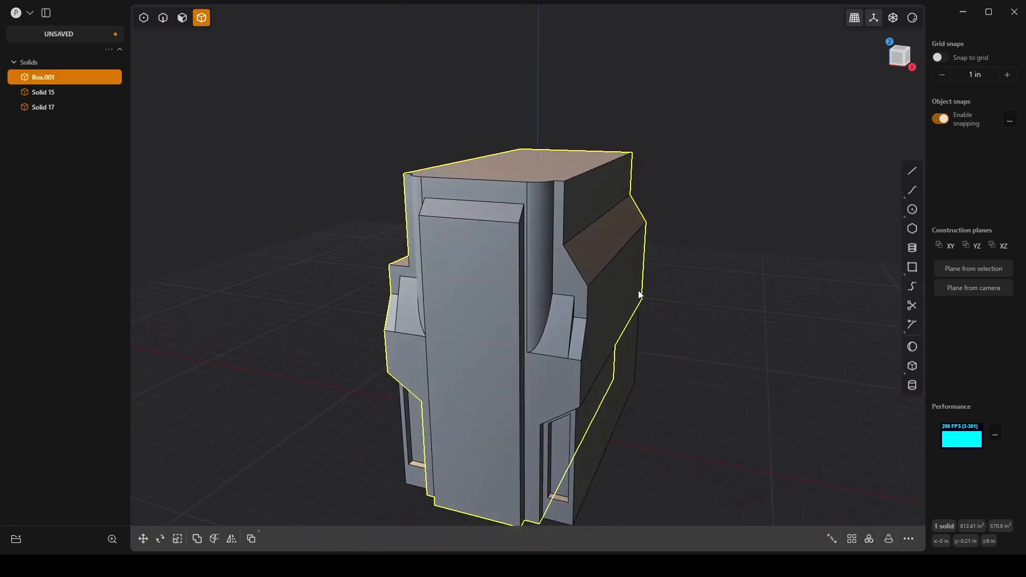
pyautogui.hotkey('alt', 'x')
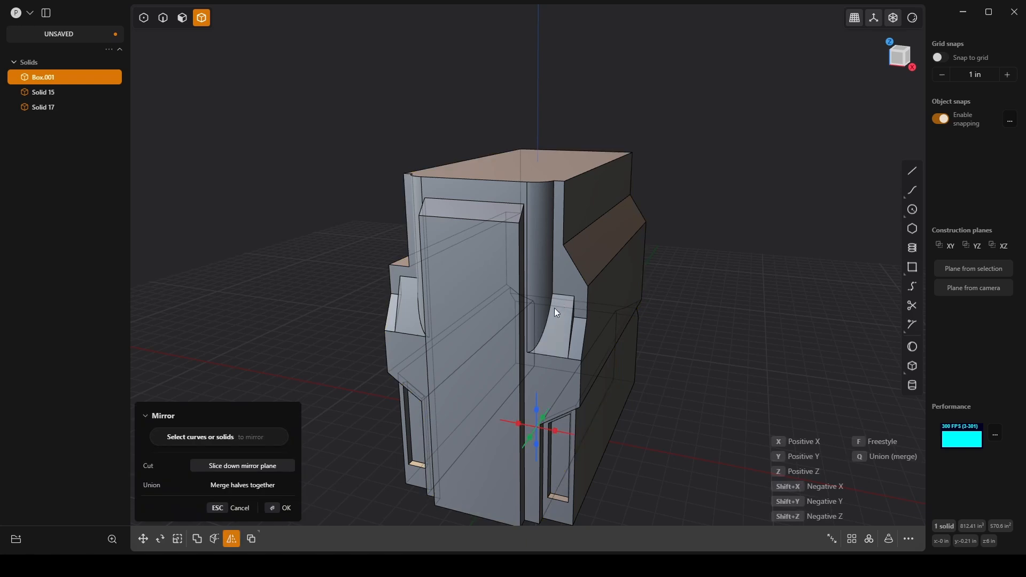
pyautogui.click(555, 429)
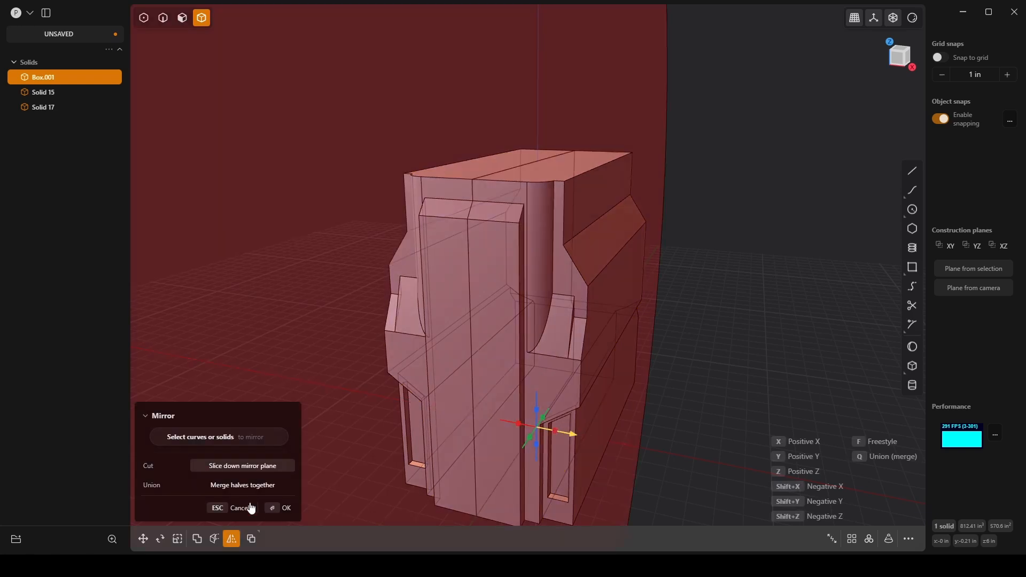
pyautogui.click(242, 486)
pyautogui.click(285, 507)
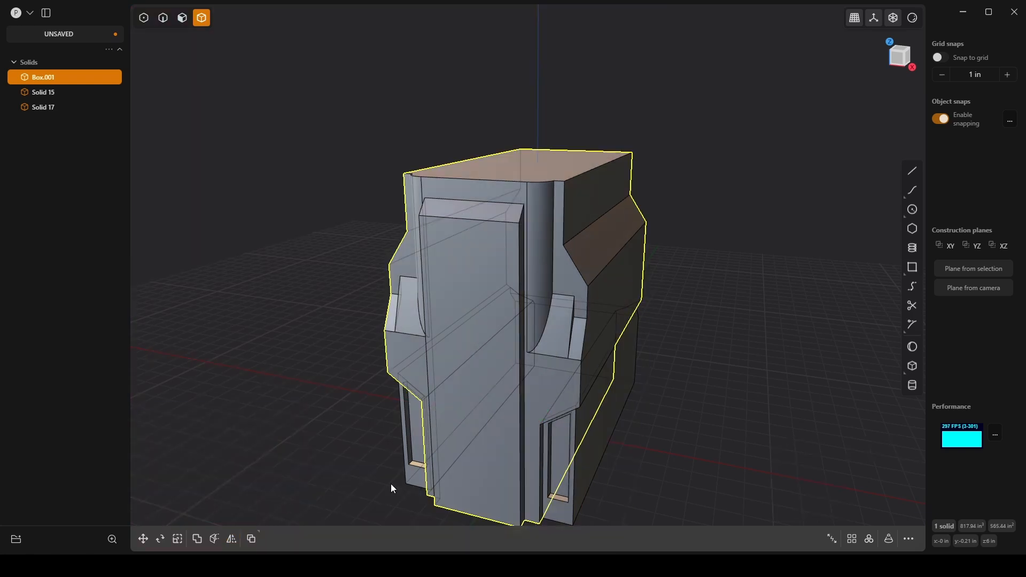
pyautogui.moveTo(391, 487); pyautogui.dragTo(627, 371, button='middle')
pyautogui.click(717, 400)
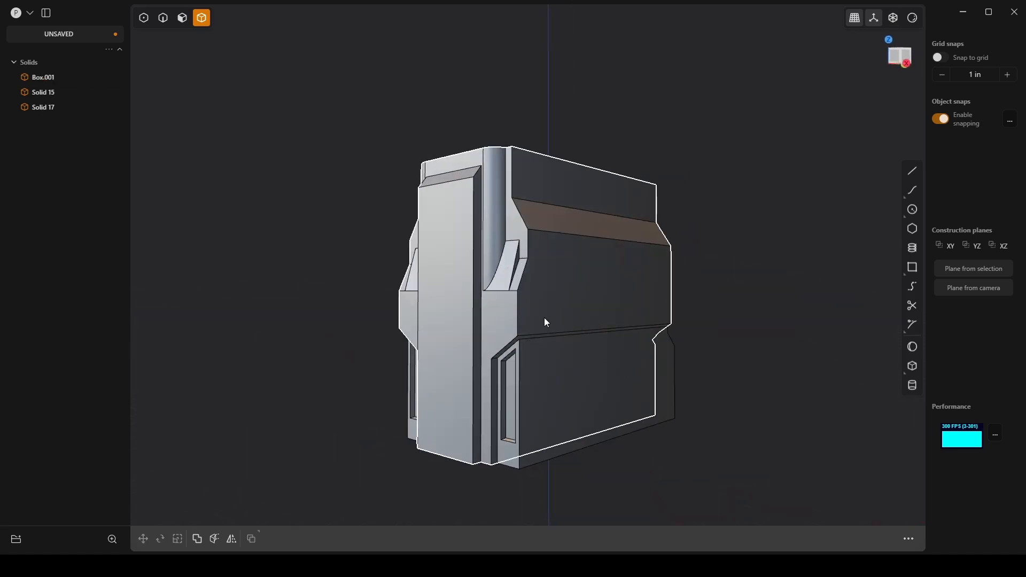
# Step: Sketch a vertical line about 4.63 in long in front view, from the +X channel's outer edge at the corner block up past the body's top
pyautogui.moveTo(435, 222); pyautogui.dragTo(668, 161, button='middle')
pyautogui.scroll(6, 547, 245)
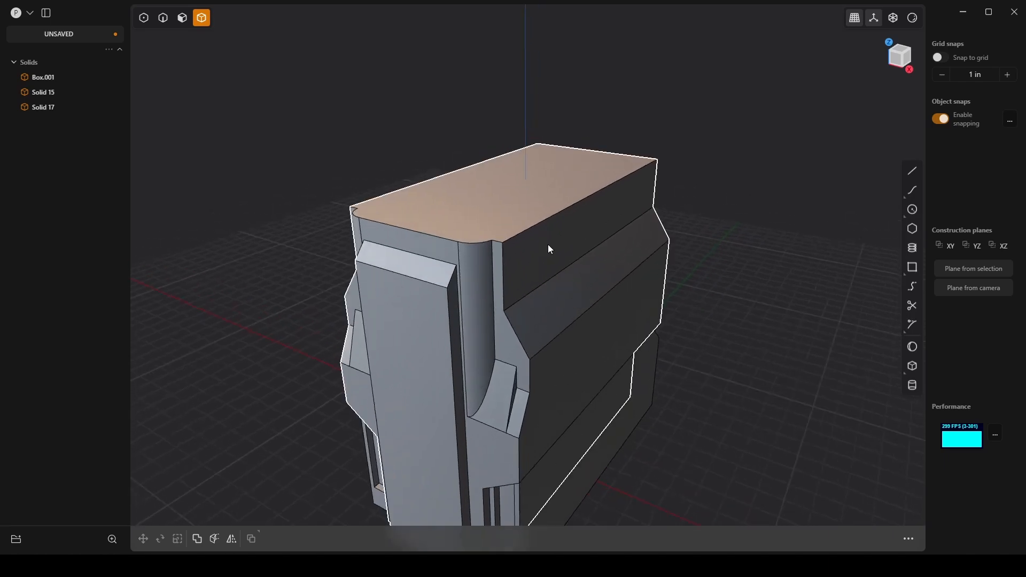
pyautogui.press('2')
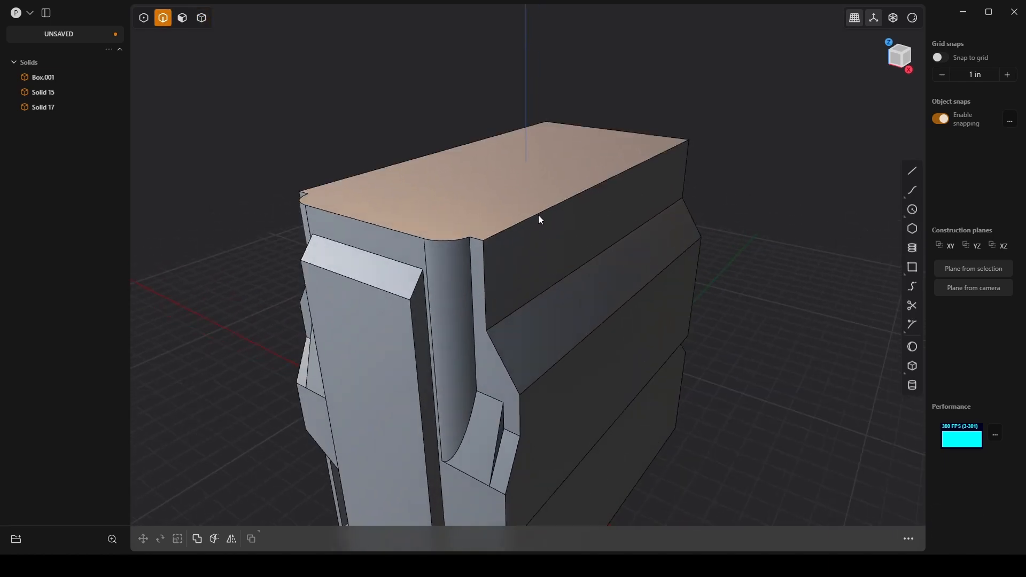
pyautogui.click(535, 219)
pyautogui.press('f')
pyautogui.moveTo(422, 179); pyautogui.dragTo(627, 227, button='middle')
pyautogui.press('b')
pyautogui.keyDown('shift'); pyautogui.moveTo(671, 162); pyautogui.dragTo(608, 254, button='middle'); pyautogui.keyUp('shift')
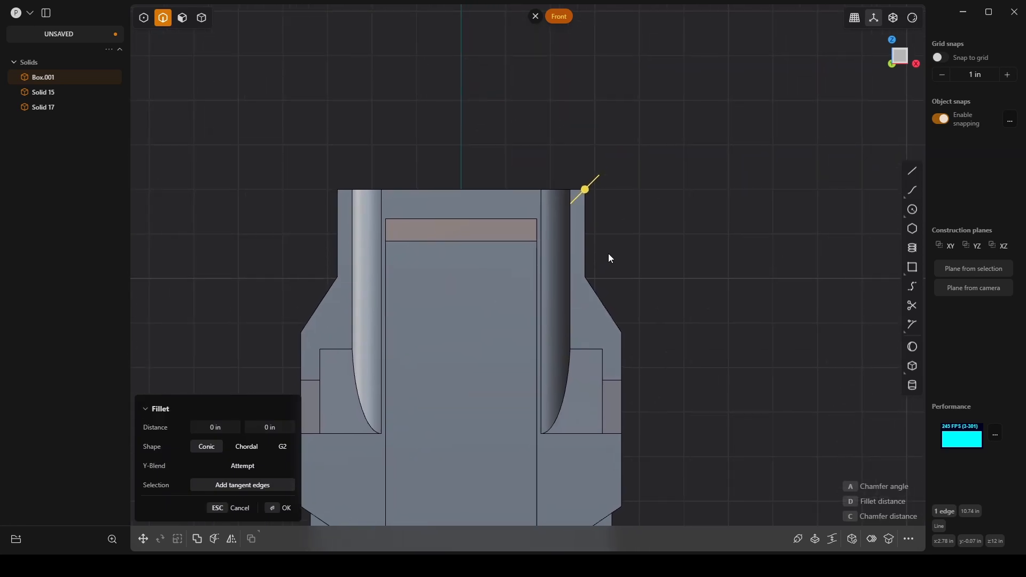
pyautogui.click(912, 171)
pyautogui.click(571, 350)
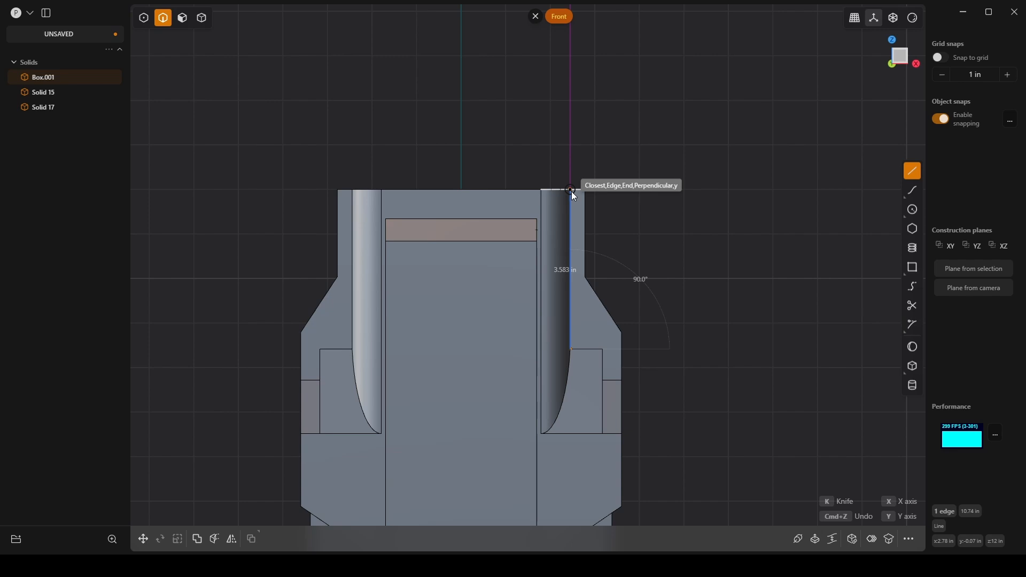
pyautogui.click(571, 143)
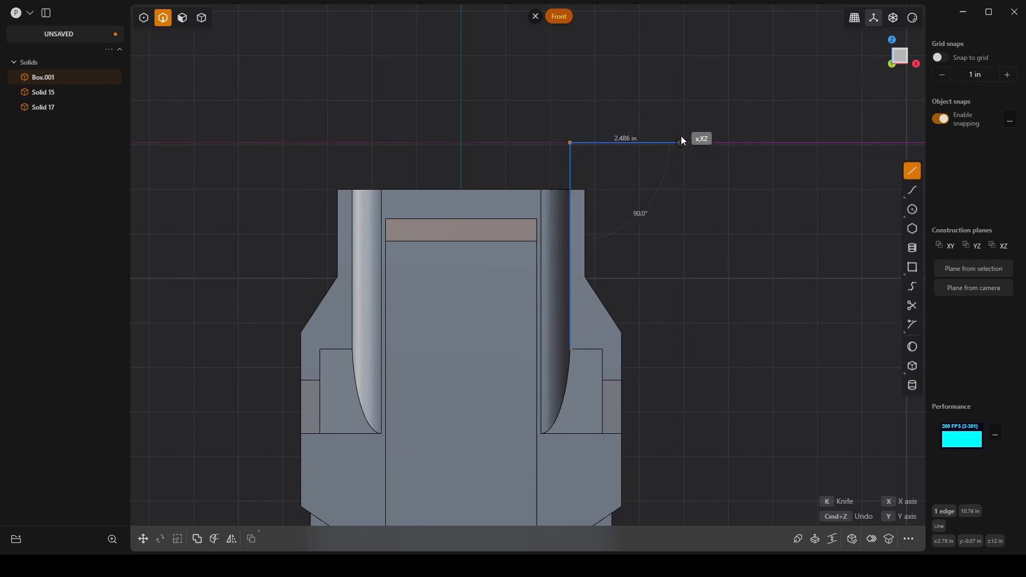
pyautogui.rightClick(642, 214)
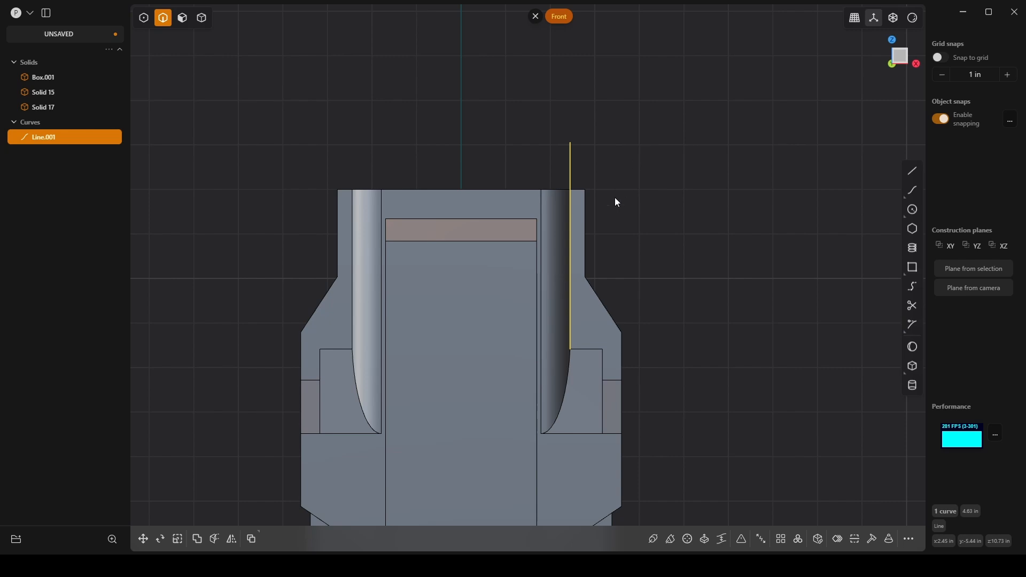
# Step: Try to cut the main body with the vertical line, and delete the line
pyautogui.press('c')
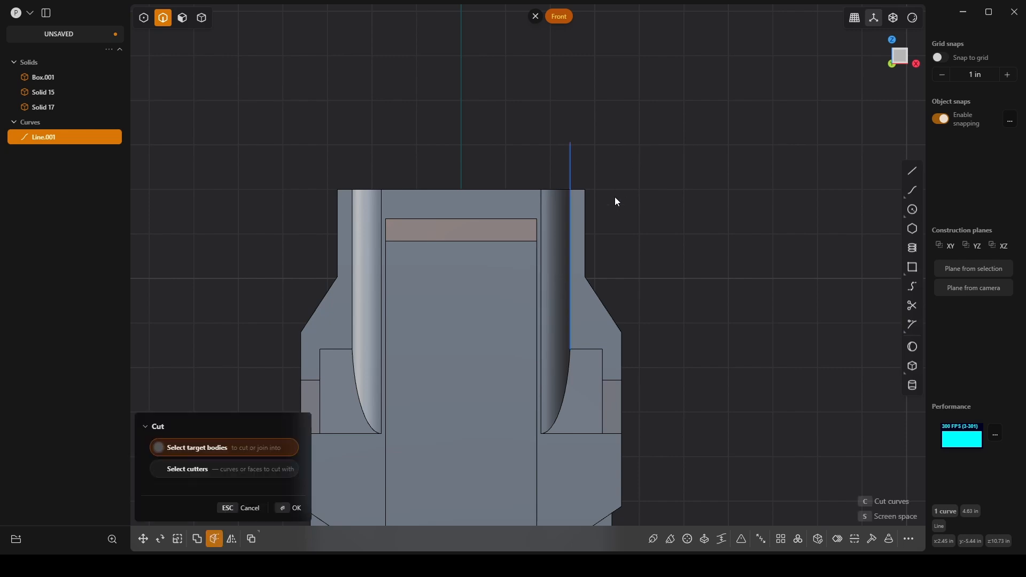
pyautogui.click(579, 202)
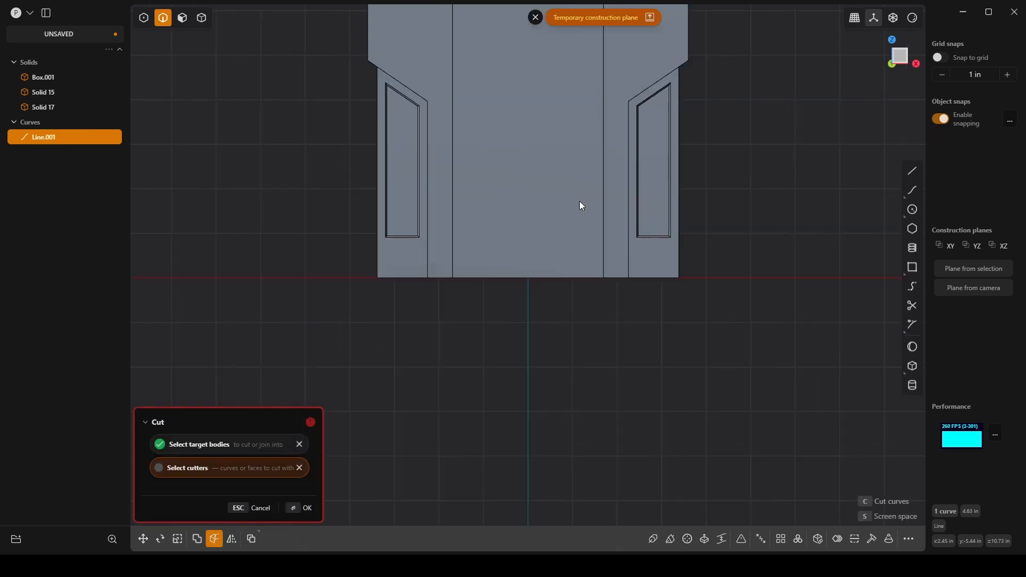
pyautogui.click(309, 510)
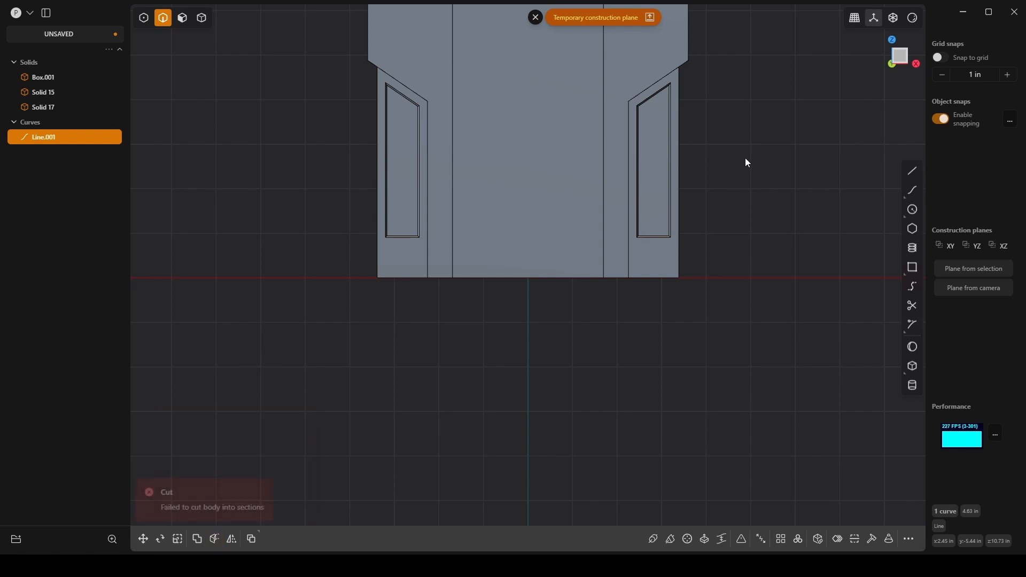
pyautogui.scroll(5, 562, 197)
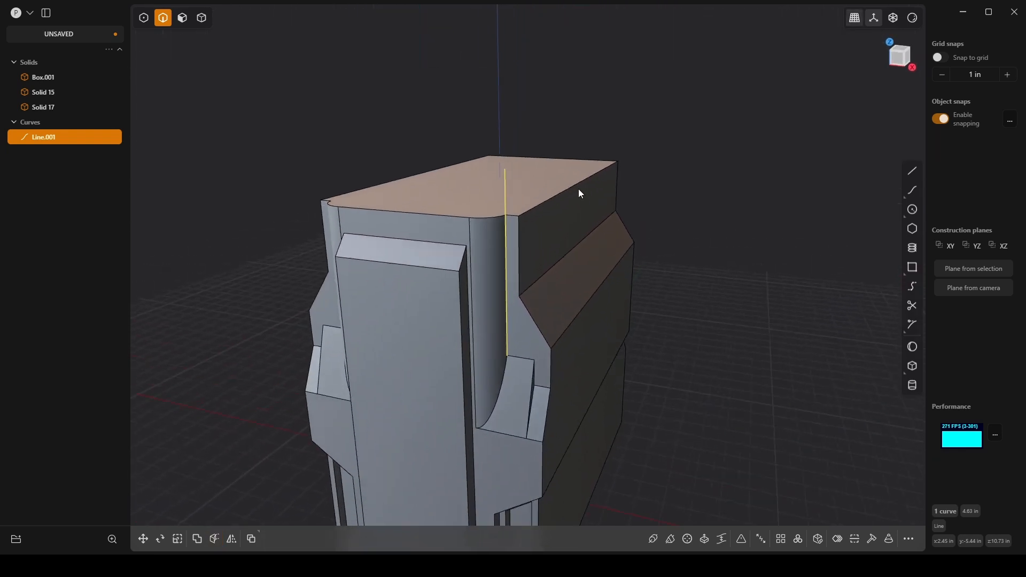
pyautogui.moveTo(578, 188); pyautogui.dragTo(675, 306, button='middle')
pyautogui.click(698, 199)
pyautogui.click(479, 253)
pyautogui.press('Delete')
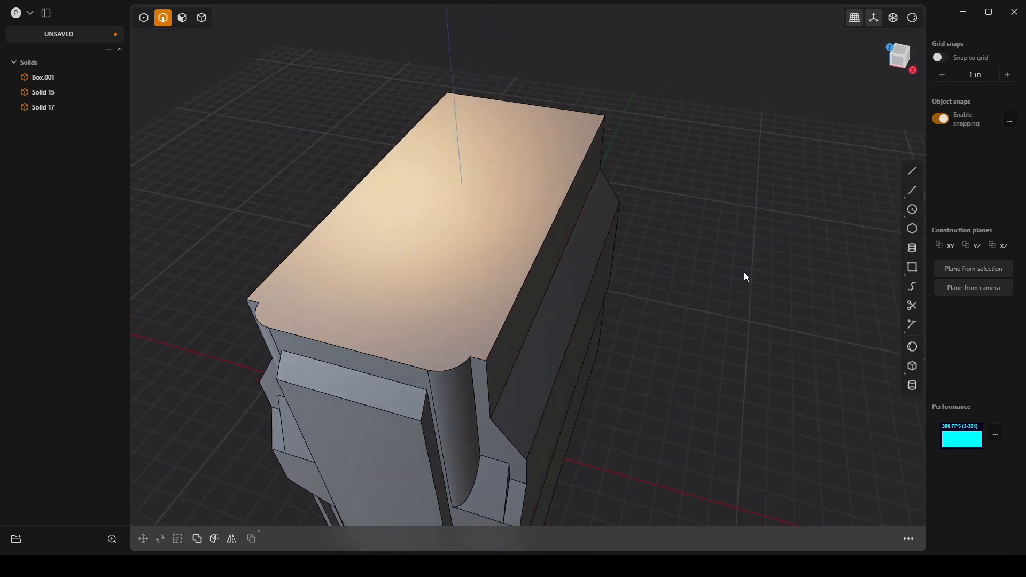
# Step: Draw a three-point rectangle about 4.89 in wide on the body's top face, from the two channels' outer corners past the back edge
pyautogui.click(913, 267)
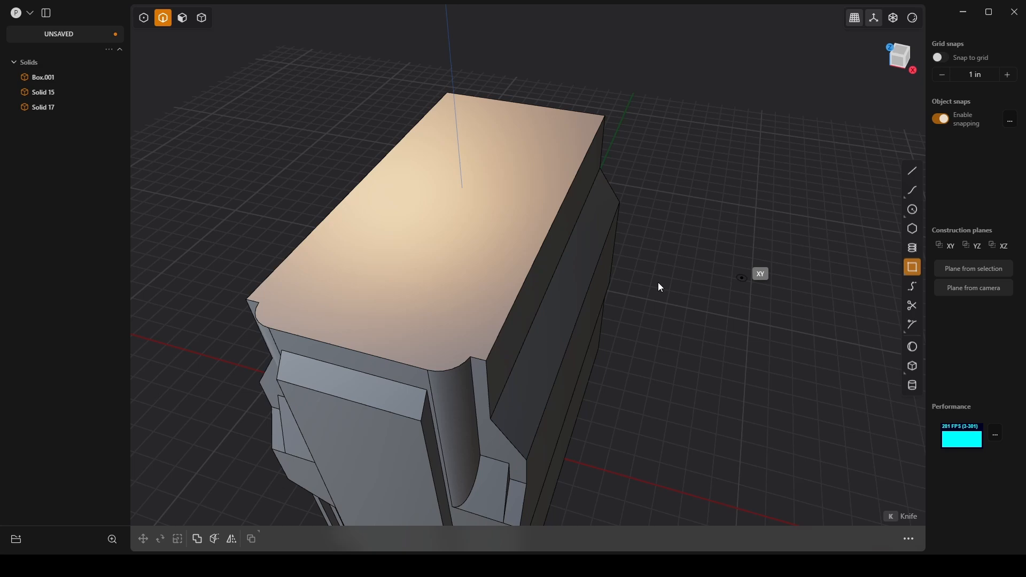
pyautogui.click(470, 357)
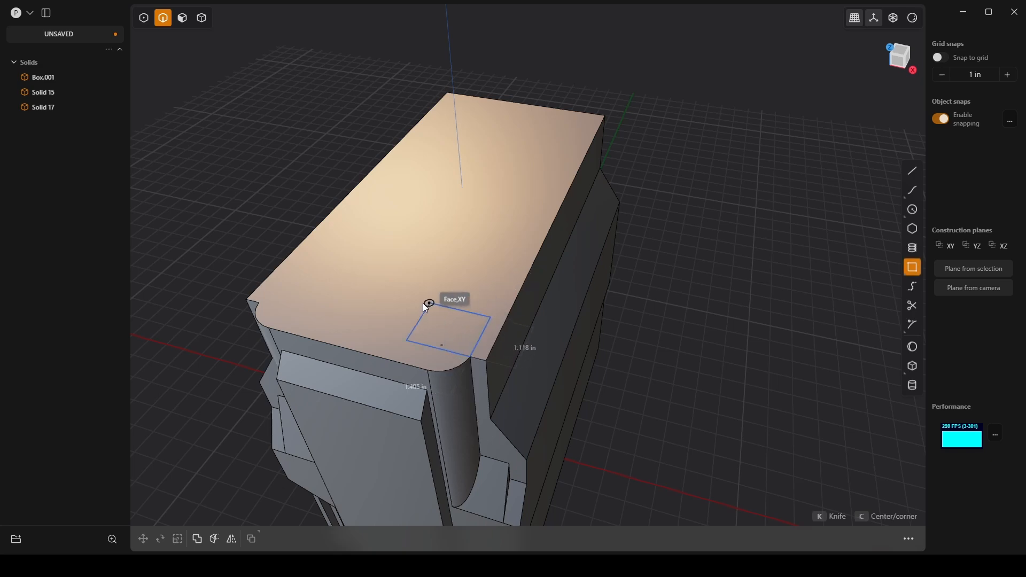
pyautogui.click(261, 301)
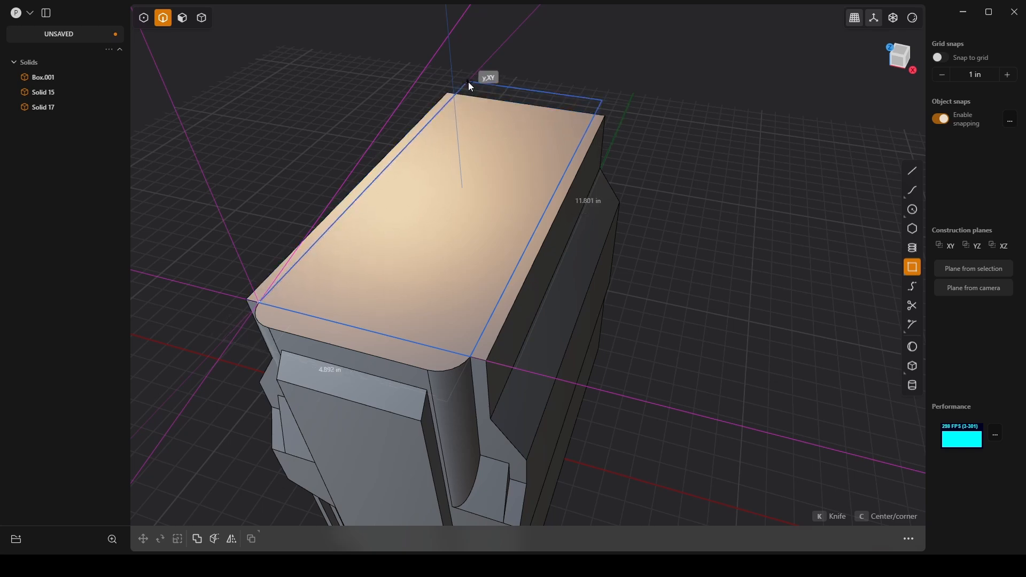
pyautogui.click(496, 53)
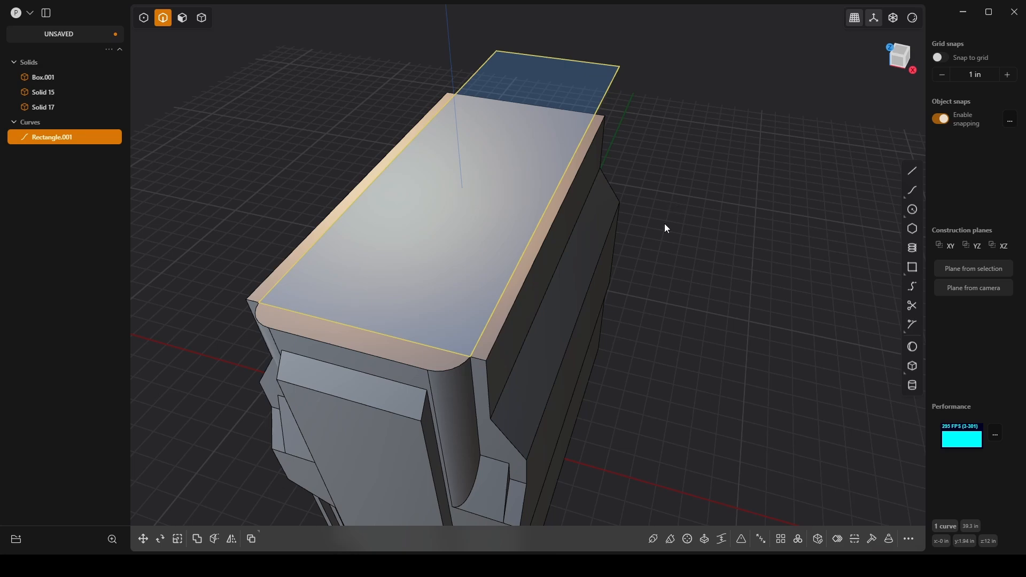
# Step: Try to cut the main body with the rectangle on its top face, and delete the rectangle
pyautogui.press('c')
pyautogui.click(604, 126)
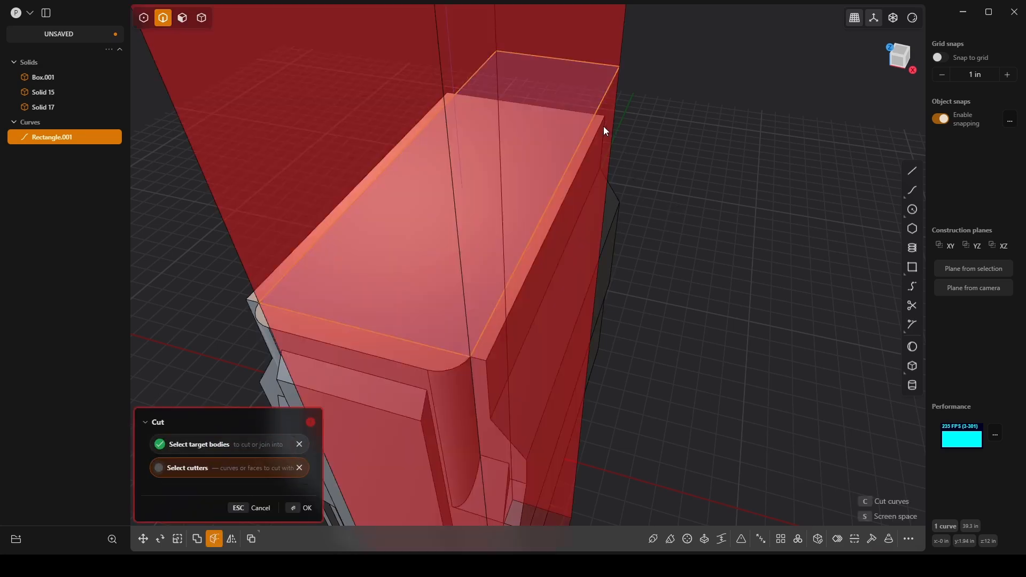
pyautogui.click(308, 507)
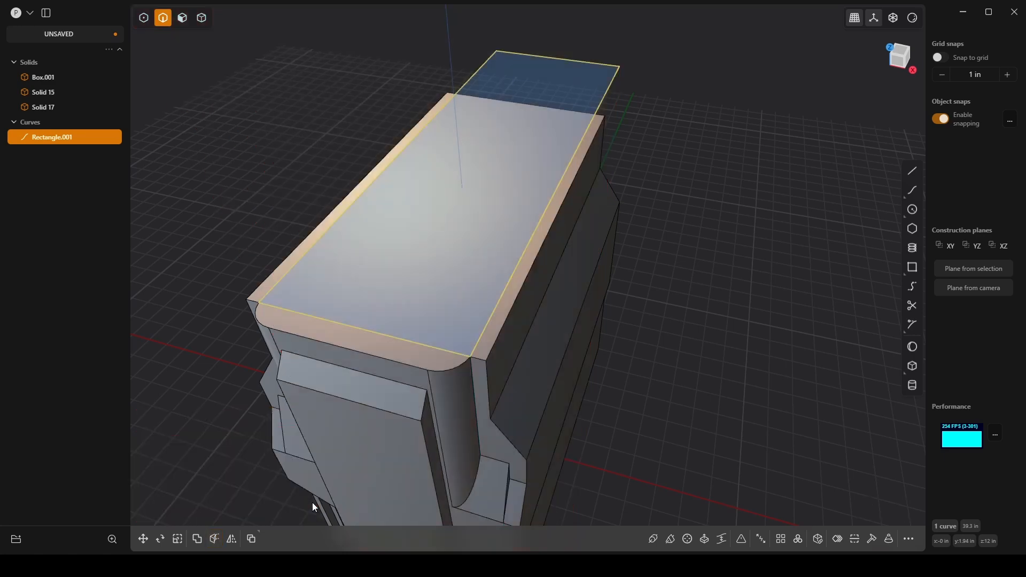
pyautogui.click(770, 340)
pyautogui.click(612, 82)
pyautogui.press('Delete')
# Step: Draw a rectangle in front view from the +X channel's upper outer corner to where the -X channel's outer edge meets the corner block
pyautogui.press('3')
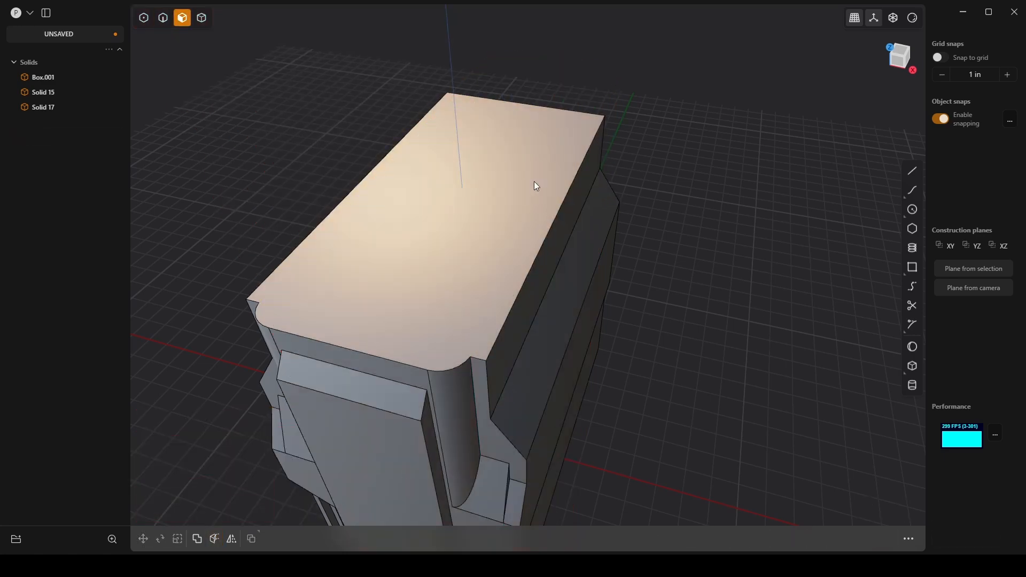
pyautogui.click(533, 181)
pyautogui.moveTo(582, 228); pyautogui.dragTo(365, 207, button='middle')
pyautogui.moveTo(627, 218); pyautogui.dragTo(666, 205, button='middle')
pyautogui.press('KP_1')
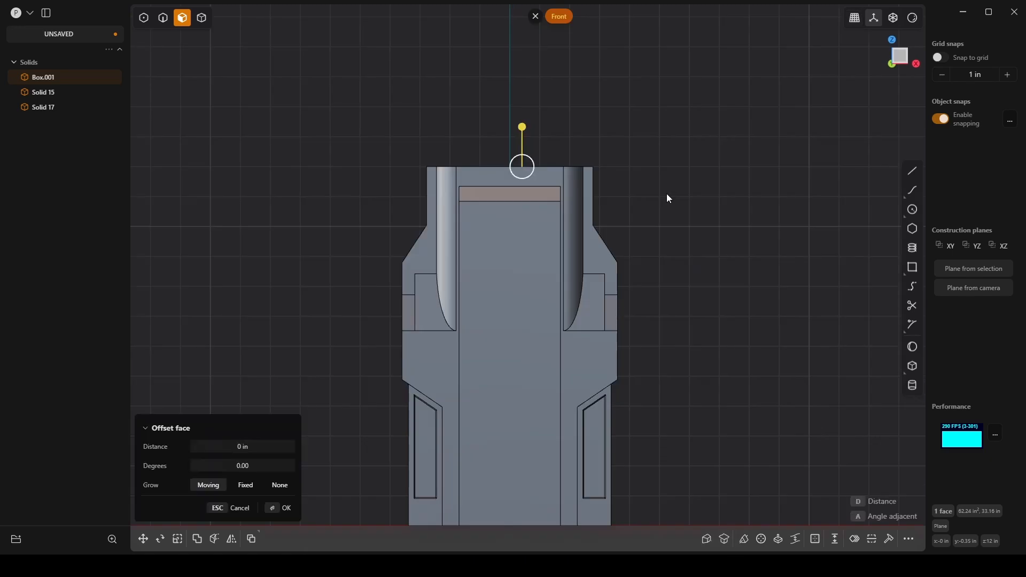
pyautogui.scroll(7, 557, 156)
pyautogui.keyDown('shift'); pyautogui.moveTo(592, 200); pyautogui.dragTo(640, 188, button='middle'); pyautogui.keyUp('shift')
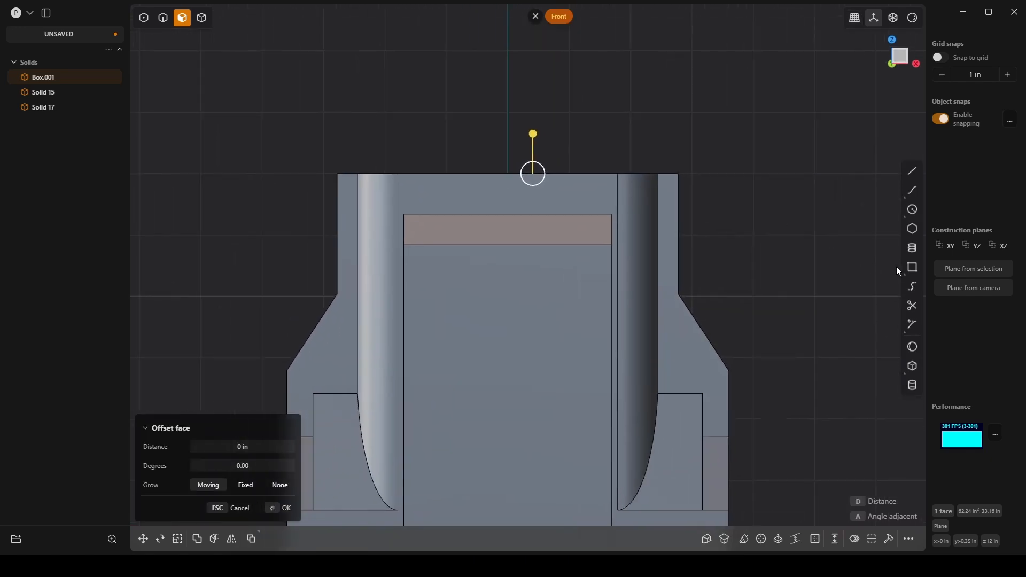
pyautogui.click(912, 267)
pyautogui.click(659, 172)
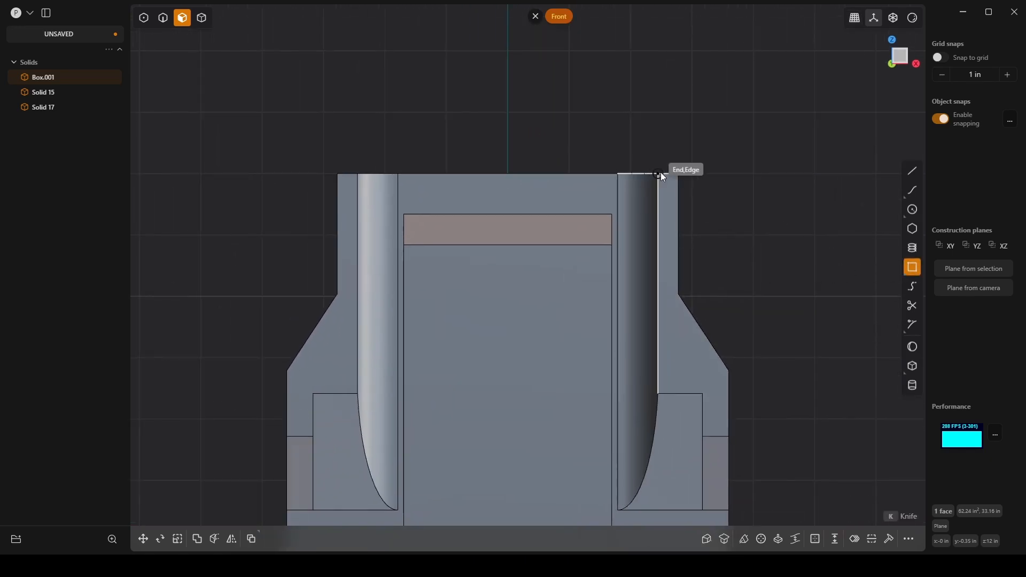
pyautogui.click(357, 394)
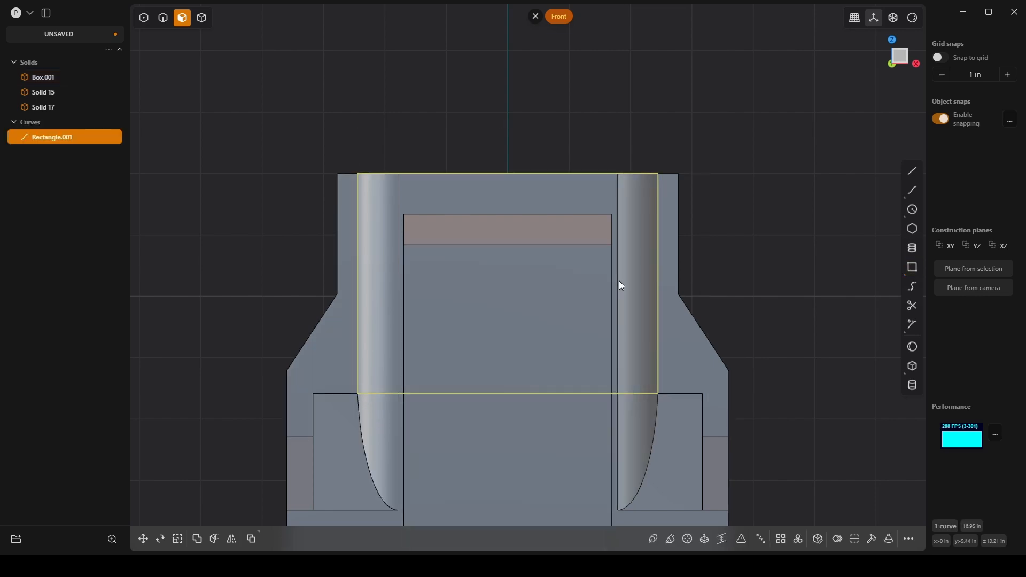
# Step: Cut the main body with the front-view rectangle to separate its upper center block
pyautogui.press('c')
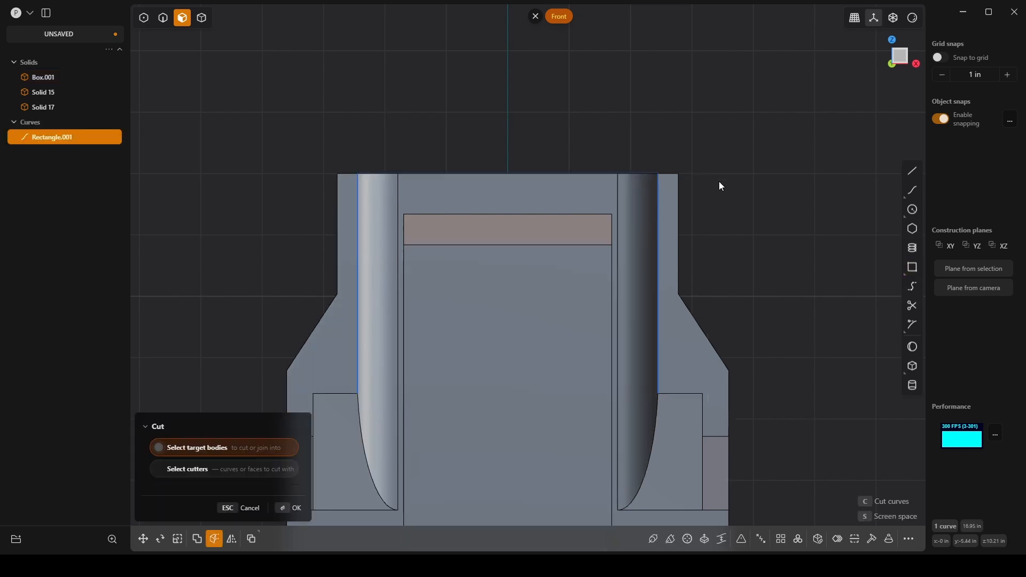
pyautogui.click(676, 189)
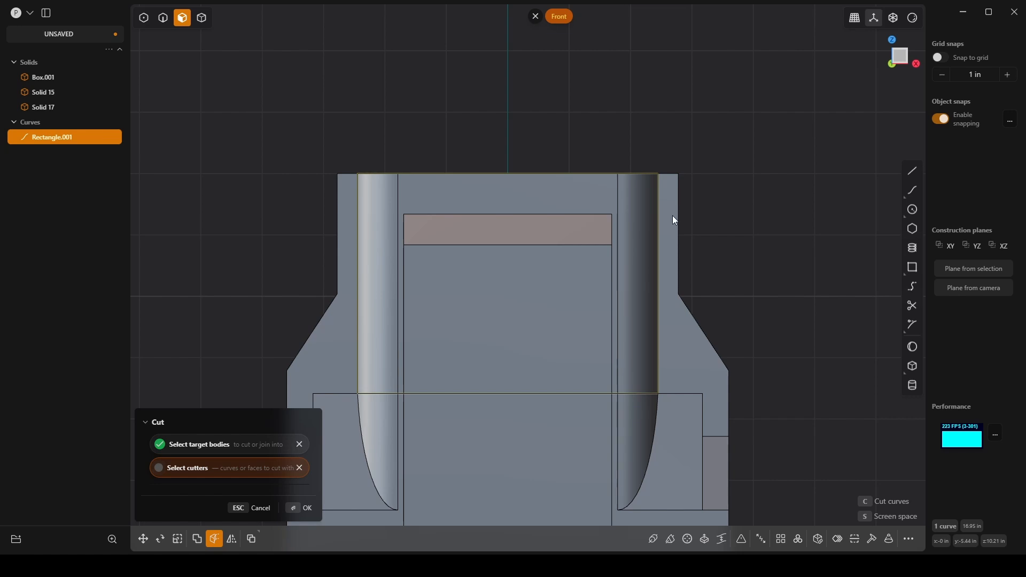
pyautogui.click(304, 508)
pyautogui.moveTo(777, 219); pyautogui.dragTo(746, 197, button='middle')
pyautogui.click(744, 197)
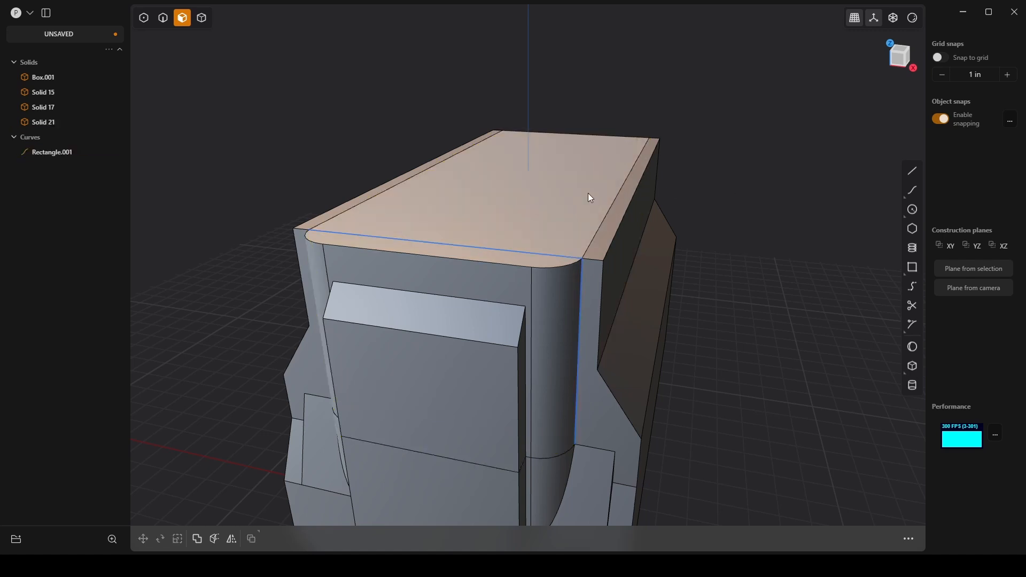
# Step: Slope the tops of both side strips by moving their long upper outer edges -0.5 in along the Z axis
pyautogui.press('2')
pyautogui.click(629, 209)
pyautogui.press('b')
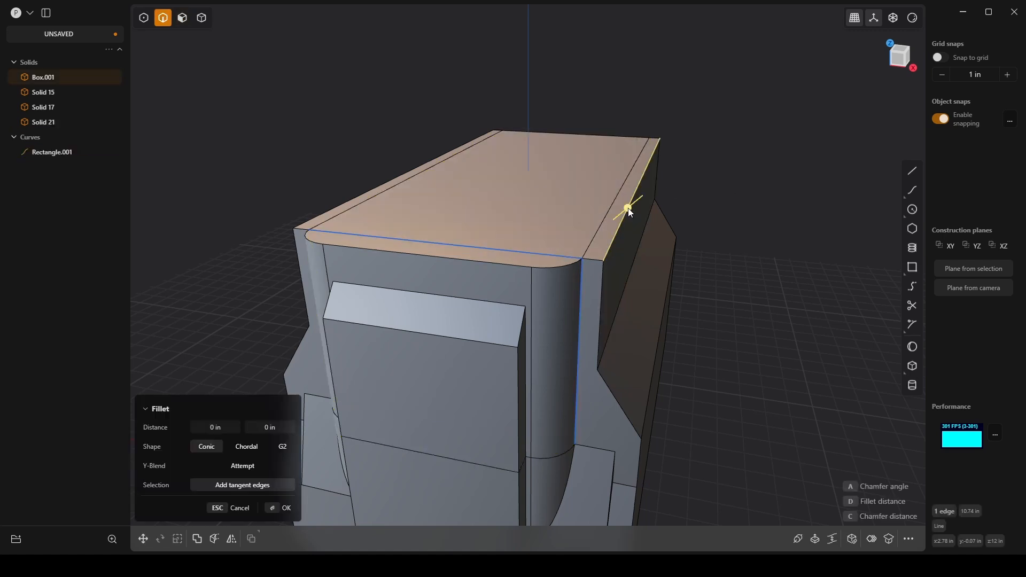
pyautogui.click(392, 179)
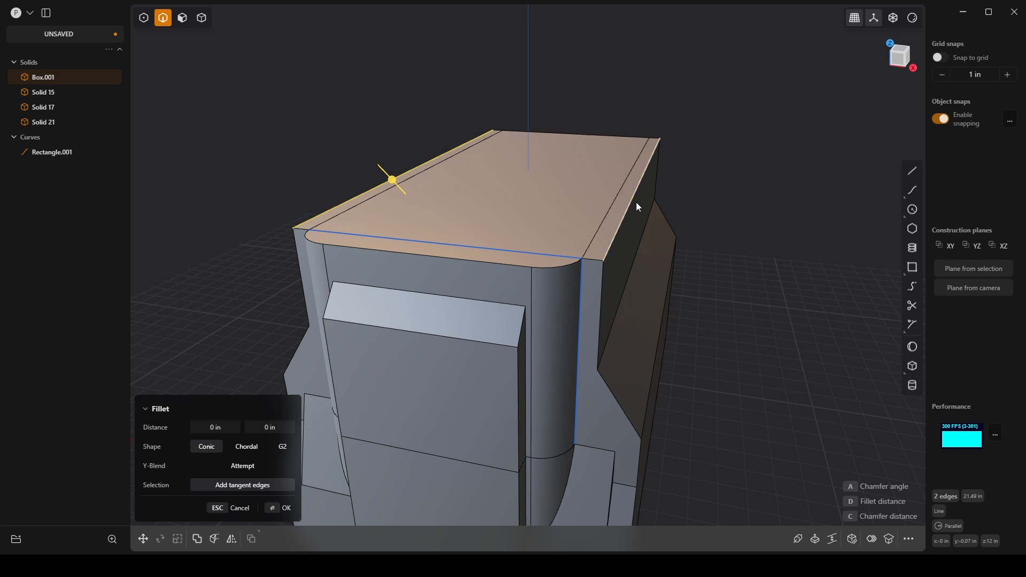
pyautogui.press('g')
pyautogui.moveTo(645, 141); pyautogui.dragTo(651, 158)
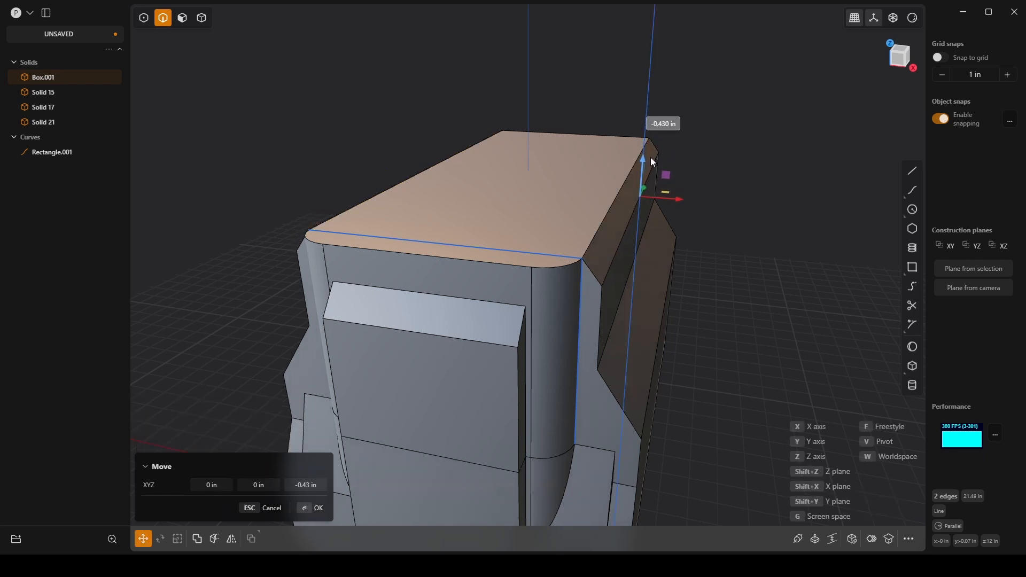
pyautogui.click(312, 486)
pyautogui.write('-0.5')
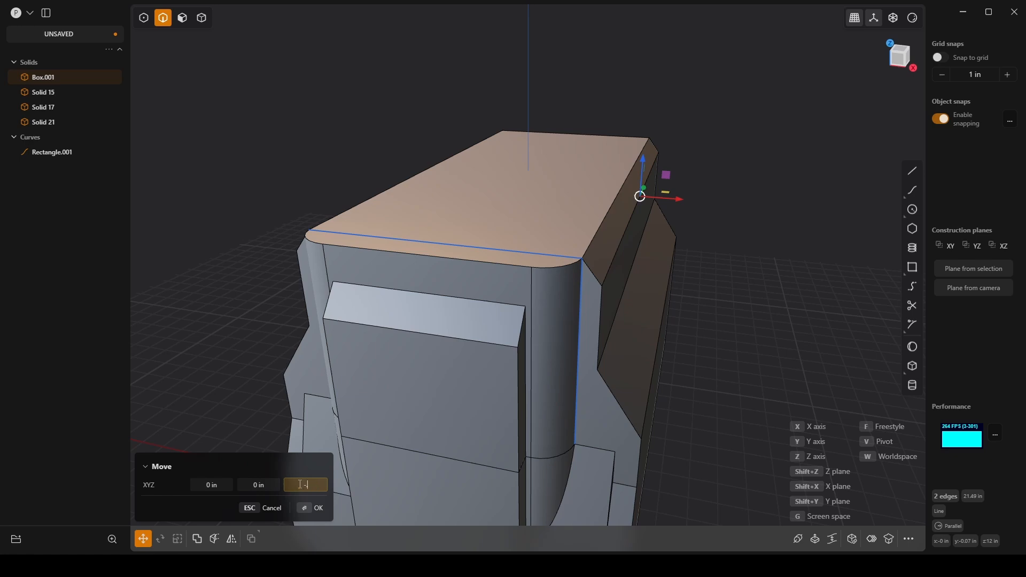
pyautogui.press('Return')
pyautogui.moveTo(590, 315); pyautogui.dragTo(528, 225, button='middle')
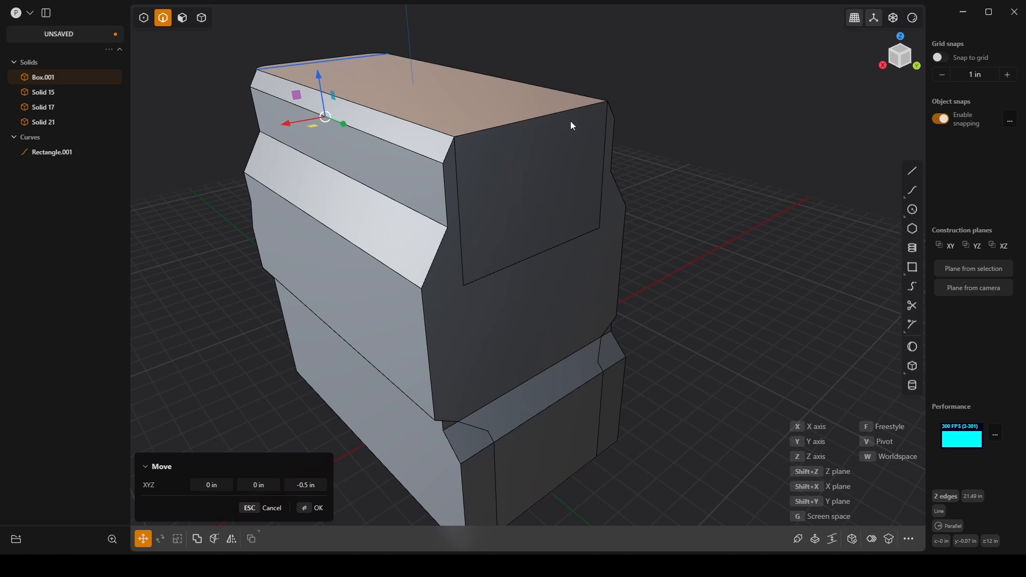
# Step: Confirm the -0.5 in Z-axis move of the side strips' long upper outer edges
pyautogui.click(317, 512)
pyautogui.press('f')
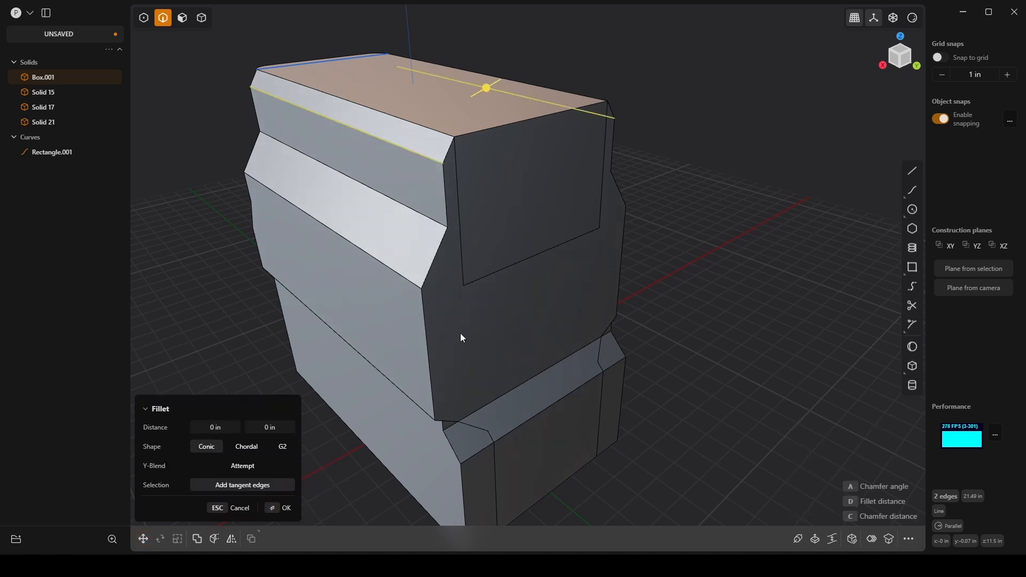
pyautogui.click(514, 123)
pyautogui.moveTo(516, 111); pyautogui.dragTo(488, 123)
pyautogui.moveTo(489, 123); pyautogui.dragTo(559, 115, button='middle')
pyautogui.press('Escape')
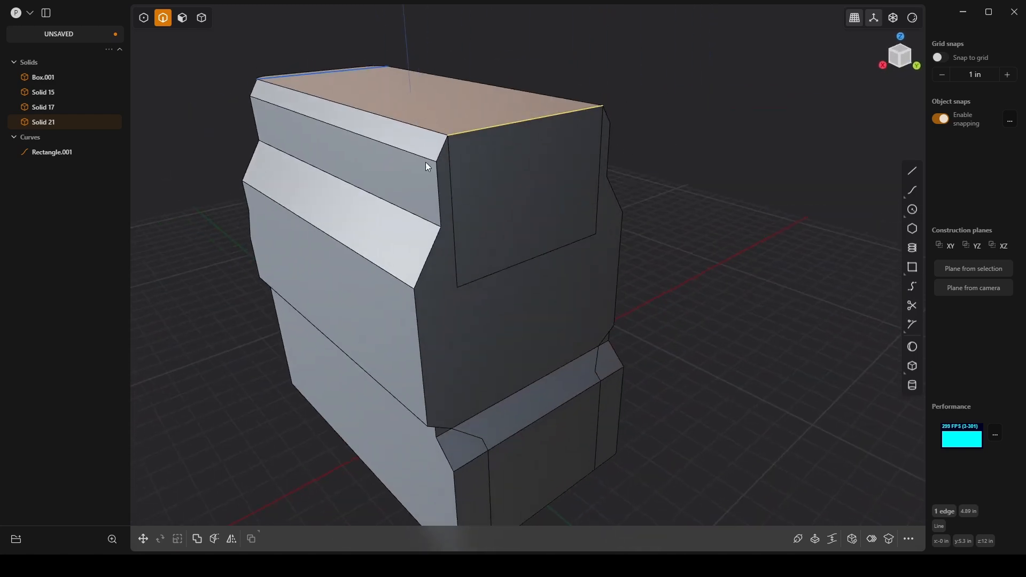
pyautogui.keyDown('shift'); pyautogui.click(439, 153); pyautogui.keyUp('shift')
pyautogui.press('b')
pyautogui.keyDown('shift'); pyautogui.click(605, 116); pyautogui.keyUp('shift')
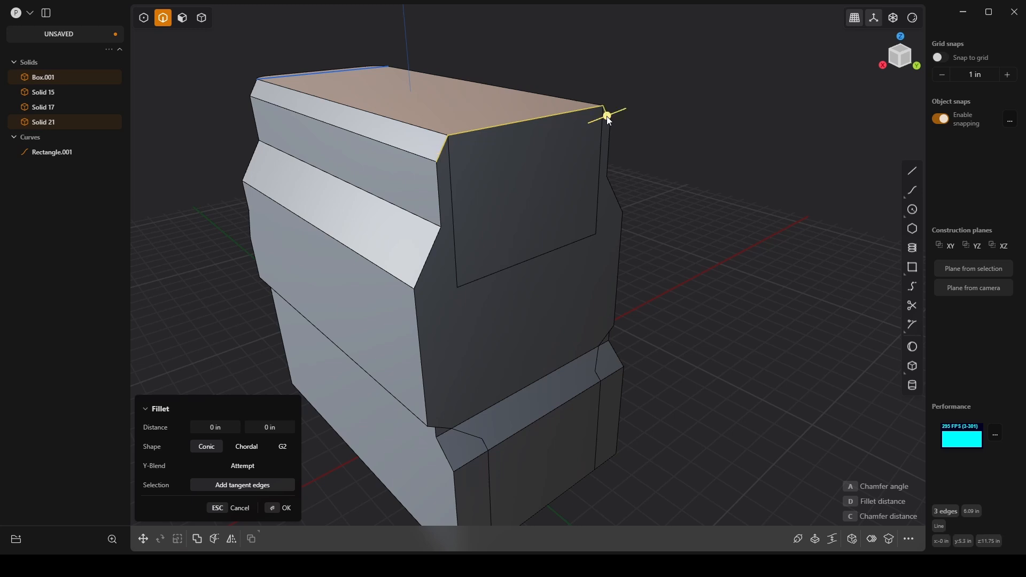
pyautogui.moveTo(604, 114)
pyautogui.mouseDown()
pyautogui.moveTo(588, 99)
pyautogui.moveTo(615, 99)
pyautogui.mouseUp()
pyautogui.press('Escape')
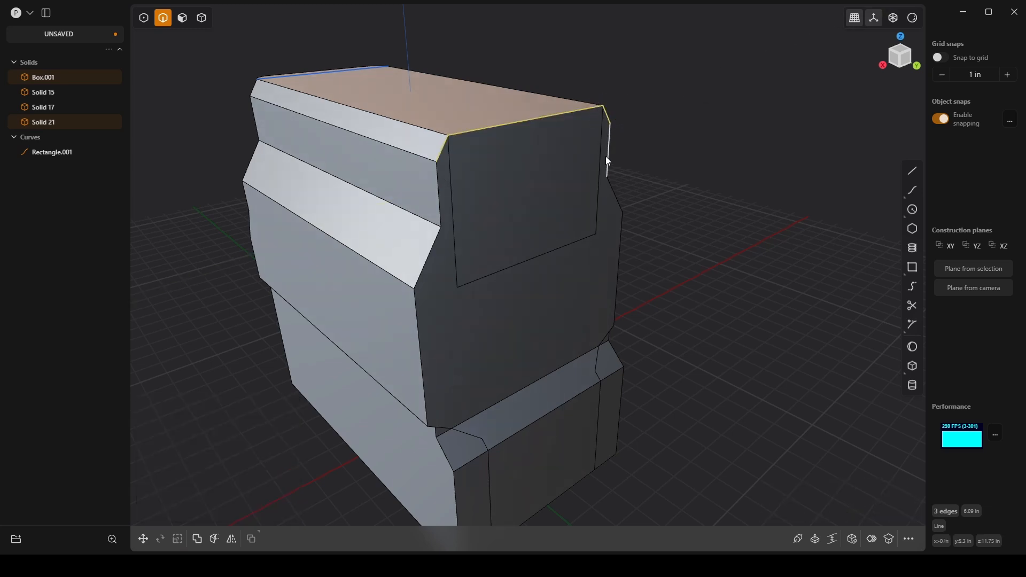
pyautogui.scroll(2, 498, 186)
pyautogui.click(790, 122)
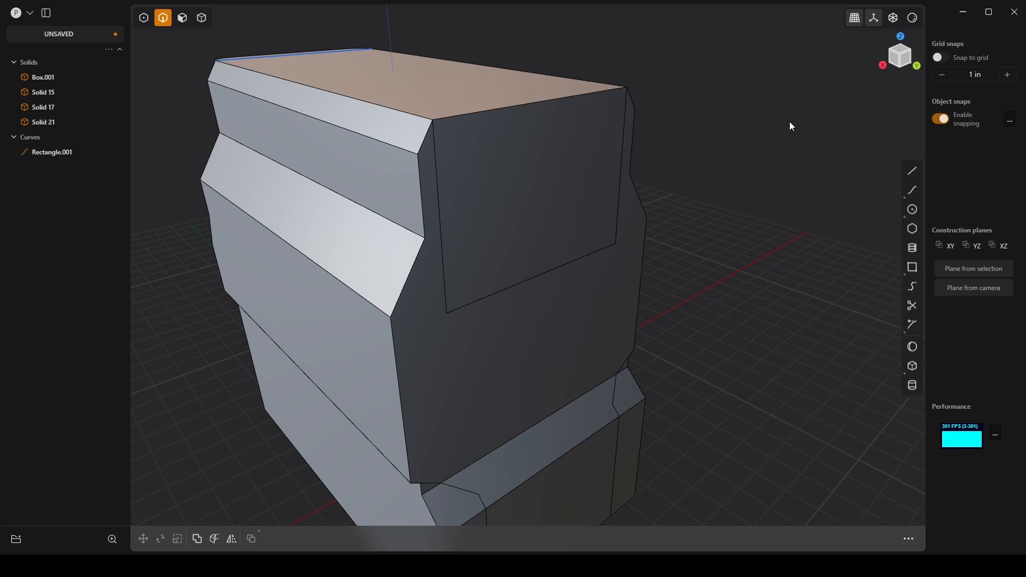
# Step: Offset the upper center block's +Y end face outward by about 0.6 in
pyautogui.press('3')
pyautogui.click(556, 177)
pyautogui.press('o')
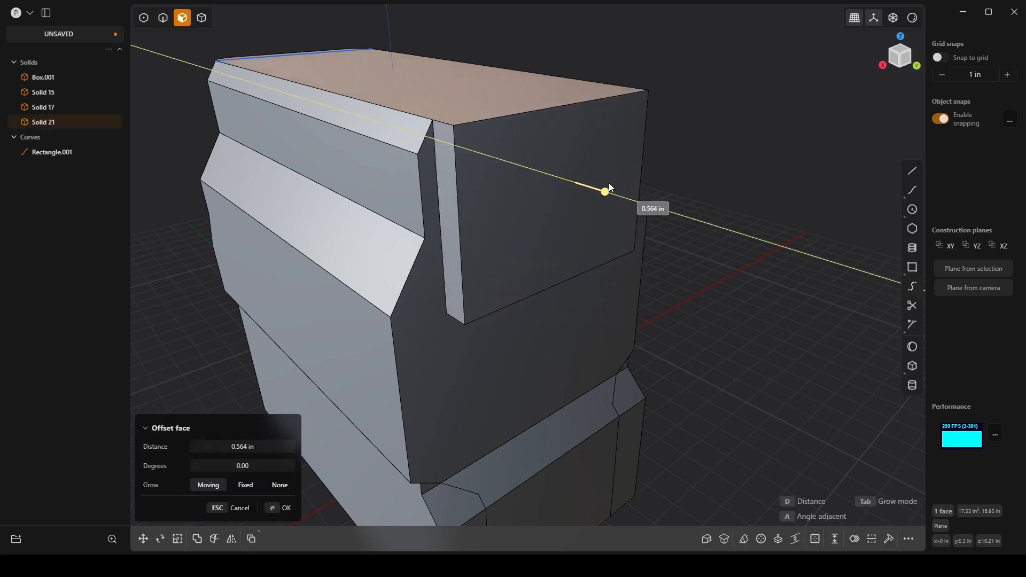
pyautogui.click(608, 183)
pyautogui.press('2')
pyautogui.rightClick(636, 114)
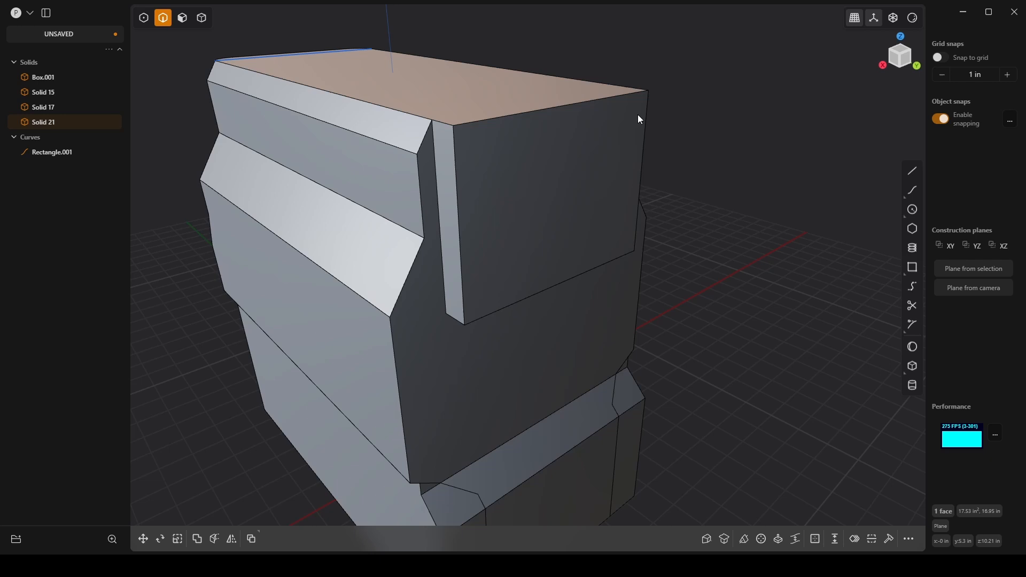
# Step: Chamfer the upper edge of the center block's +Y end face by about 0.298 in
pyautogui.click(593, 98)
pyautogui.press('f')
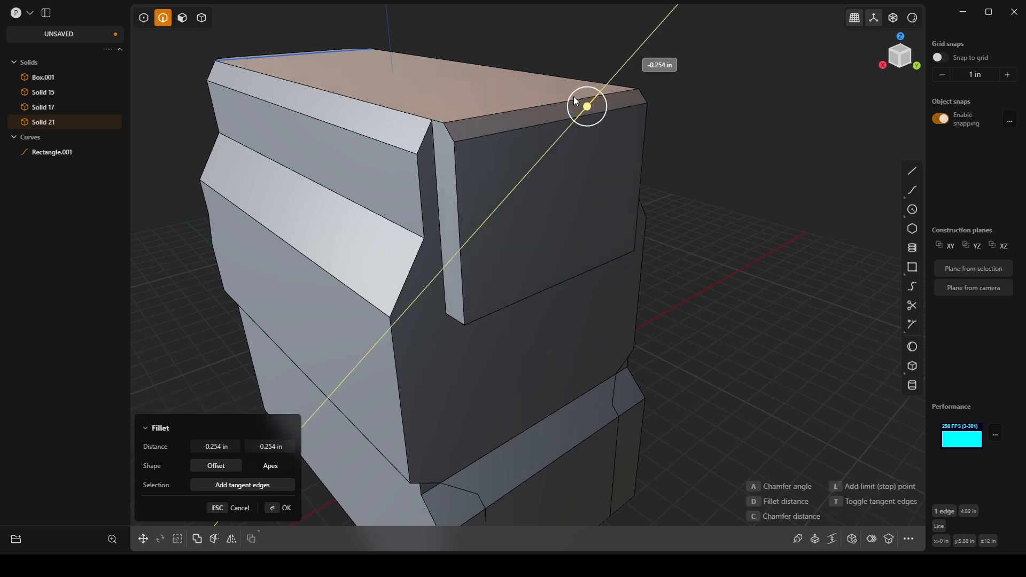
pyautogui.click(557, 84)
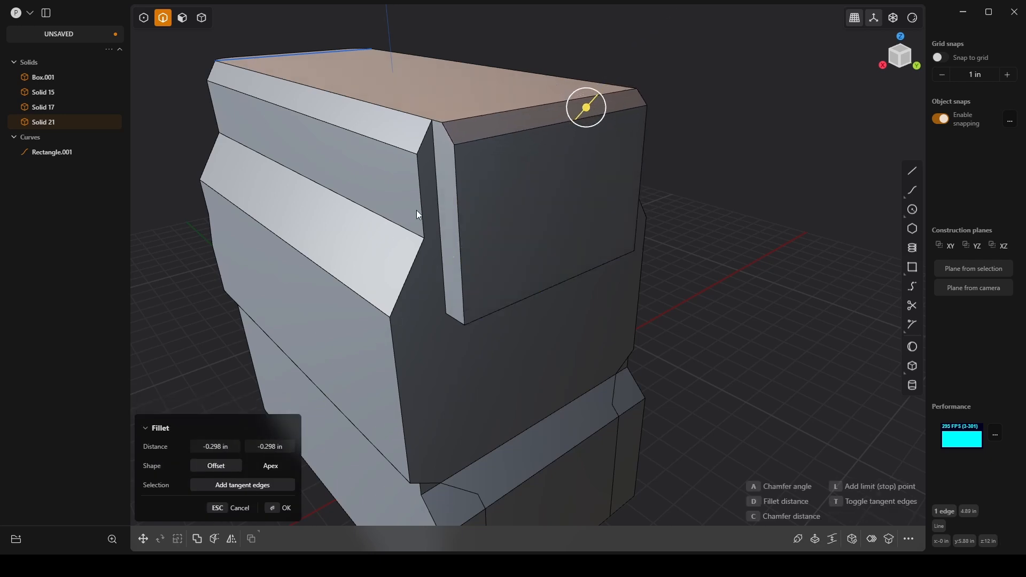
pyautogui.moveTo(416, 212); pyautogui.dragTo(449, 209, button='middle')
pyautogui.scroll(-5, 449, 209)
pyautogui.moveTo(479, 249); pyautogui.dragTo(433, 255, button='middle')
pyautogui.keyDown('shift'); pyautogui.moveTo(429, 325); pyautogui.dragTo(378, 328, button='middle'); pyautogui.keyUp('shift')
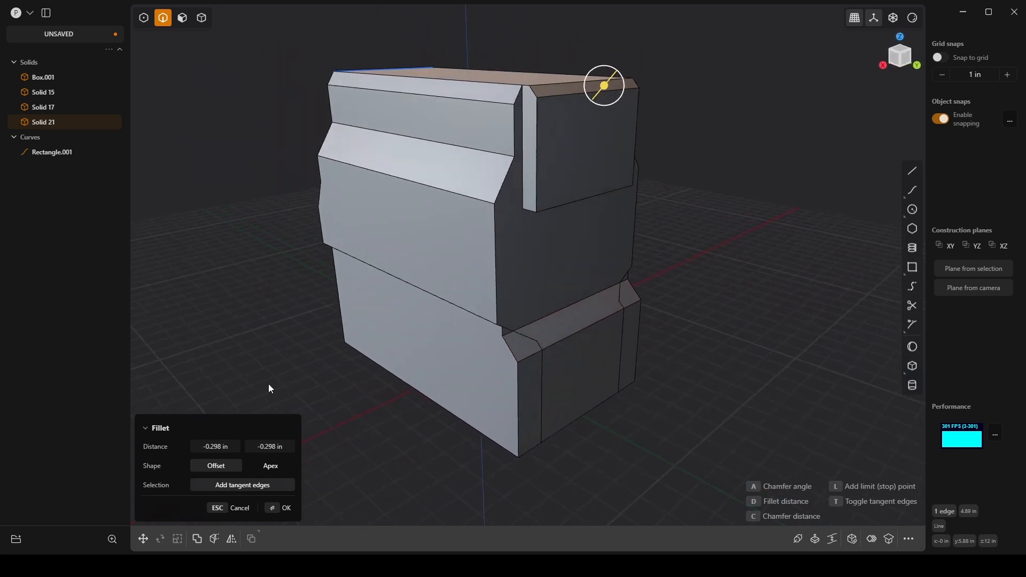
pyautogui.moveTo(242, 393); pyautogui.dragTo(271, 383, button='middle')
pyautogui.click(286, 508)
pyautogui.moveTo(326, 363); pyautogui.dragTo(733, 251, button='middle')
pyautogui.click(709, 278)
pyautogui.scroll(3, 723, 212)
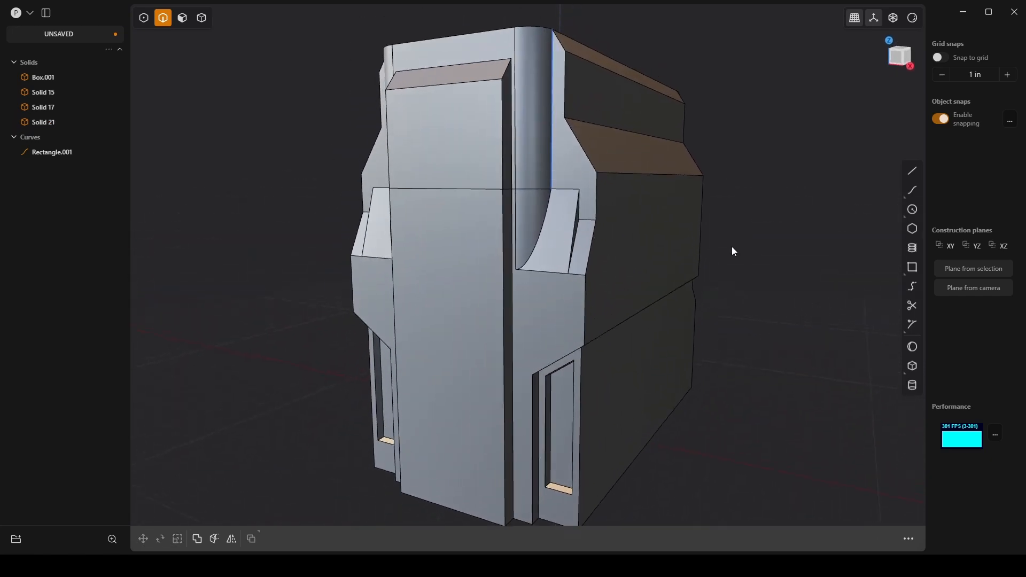
pyautogui.click(475, 191)
pyautogui.press('f')
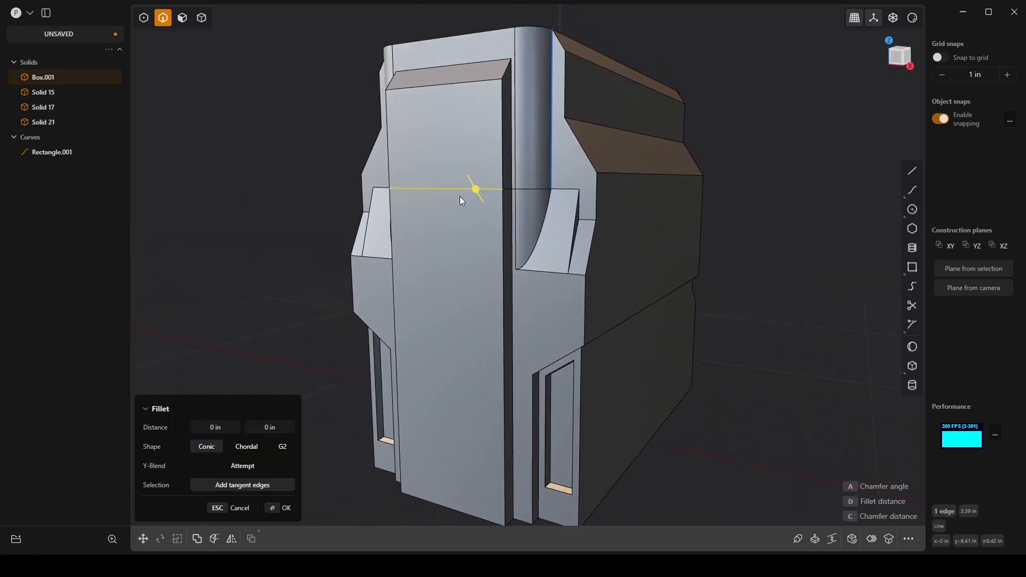
pyautogui.moveTo(460, 196)
pyautogui.mouseDown(button='middle')
pyautogui.moveTo(528, 213)
pyautogui.moveTo(470, 194)
pyautogui.mouseUp(button='middle')
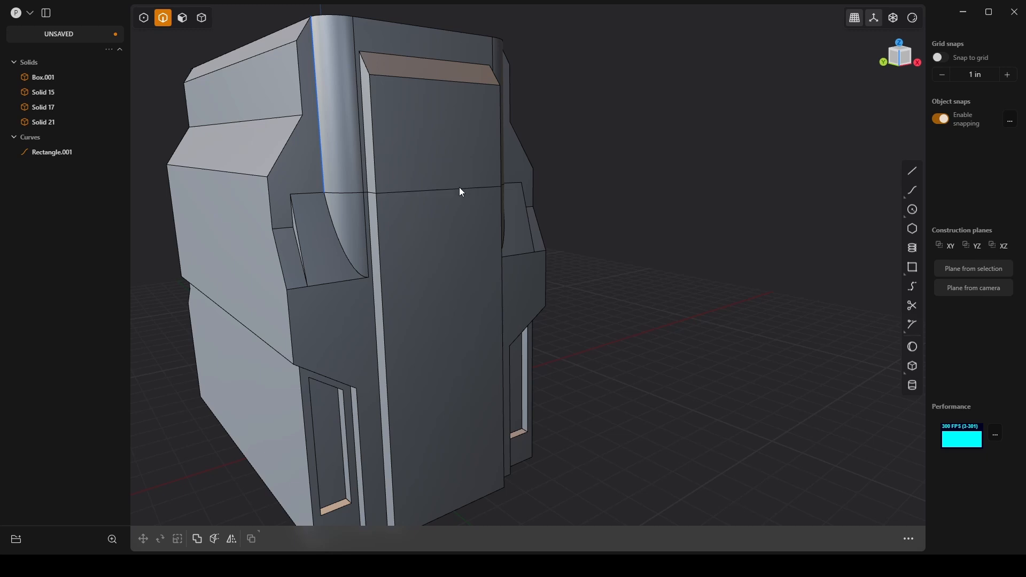
pyautogui.press('Escape')
pyautogui.click(476, 189)
pyautogui.press('f')
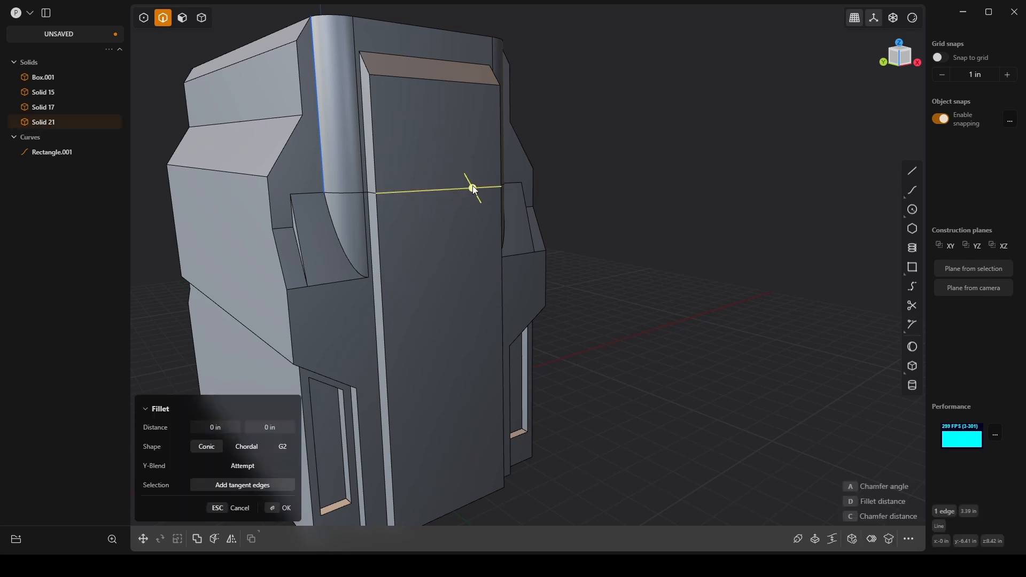
pyautogui.press('Escape')
# Step: Offset the main body's -Y center face below the upper block inward by about 0.18 in
pyautogui.moveTo(561, 202); pyautogui.dragTo(491, 211, button='middle')
pyautogui.press('3')
pyautogui.click(541, 199)
pyautogui.press('o')
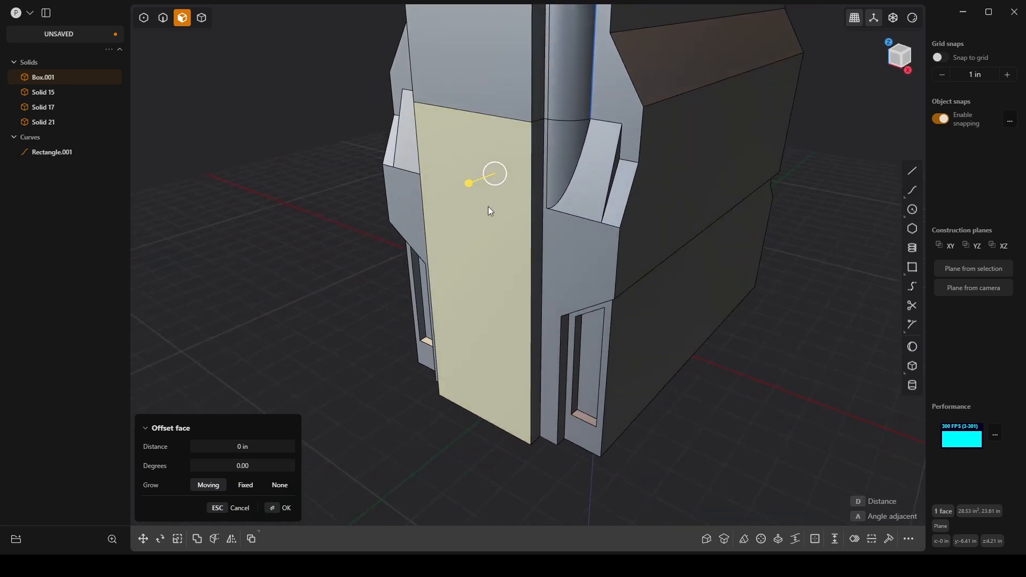
pyautogui.moveTo(466, 184); pyautogui.dragTo(473, 185)
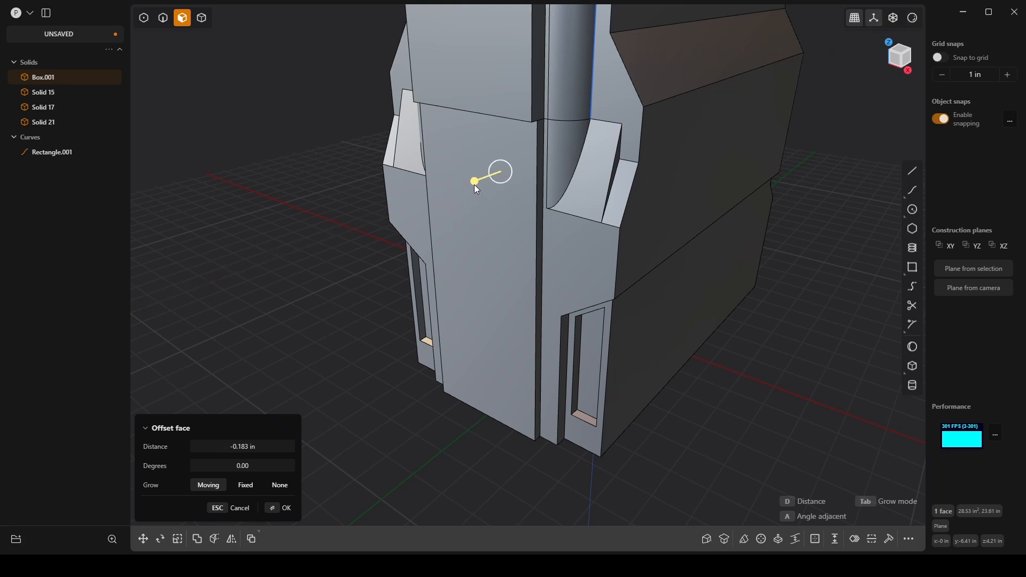
pyautogui.moveTo(474, 184); pyautogui.dragTo(825, 236, button='middle')
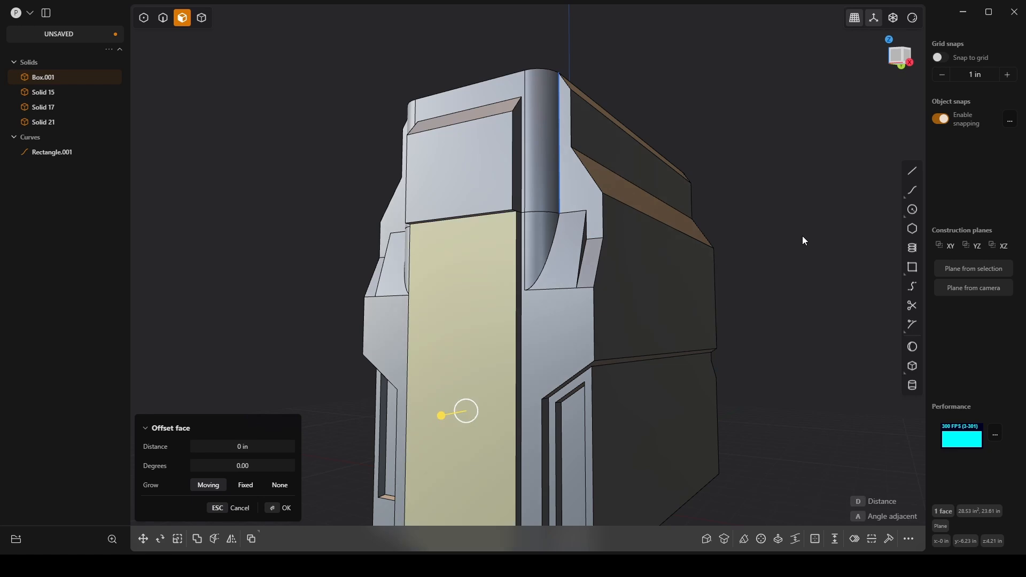
pyautogui.press('Return')
pyautogui.press('4')
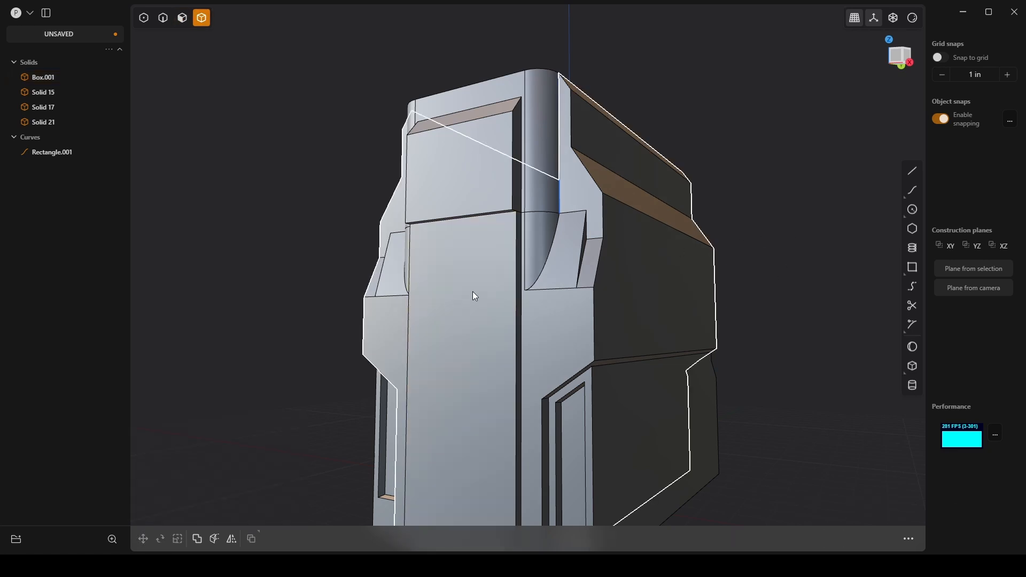
pyautogui.click(473, 290)
pyautogui.moveTo(472, 290); pyautogui.dragTo(584, 336, button='middle')
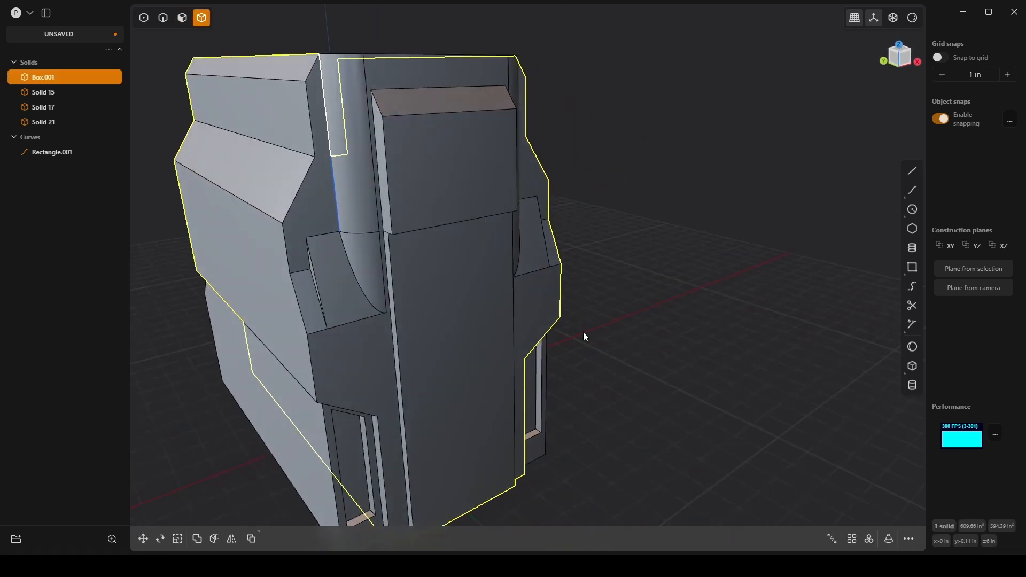
pyautogui.press('g')
pyautogui.moveTo(388, 257); pyautogui.dragTo(516, 210)
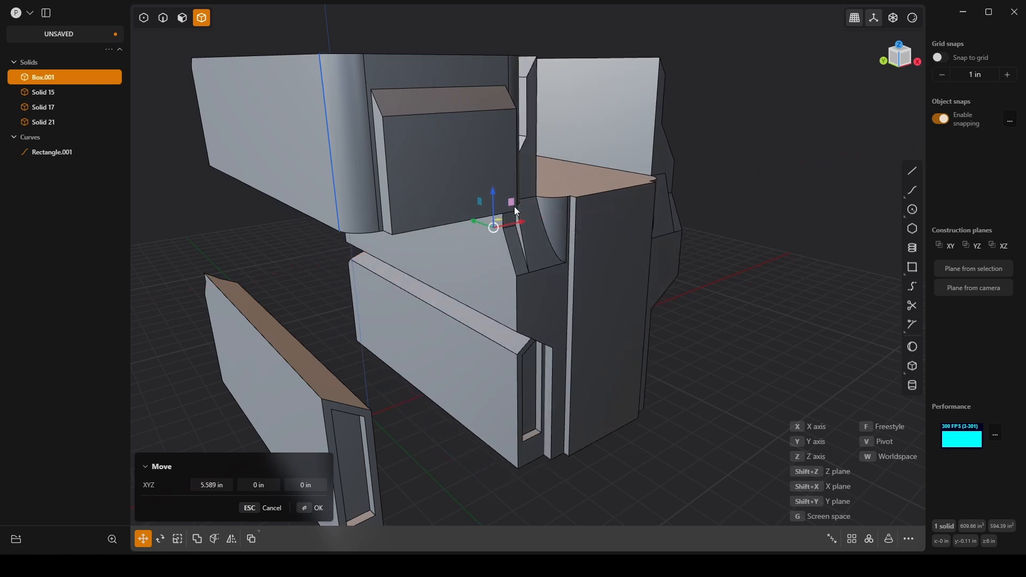
pyautogui.press('Escape')
# Step: Draw a rectangle about 3.5 by 8.8 in over the lower +X half of the model in front view, and delete it
pyautogui.moveTo(632, 312); pyautogui.dragTo(563, 281, button='middle')
pyautogui.scroll(-2, 566, 286)
pyautogui.keyDown('shift'); pyautogui.moveTo(687, 419); pyautogui.dragTo(679, 291, button='middle'); pyautogui.keyUp('shift')
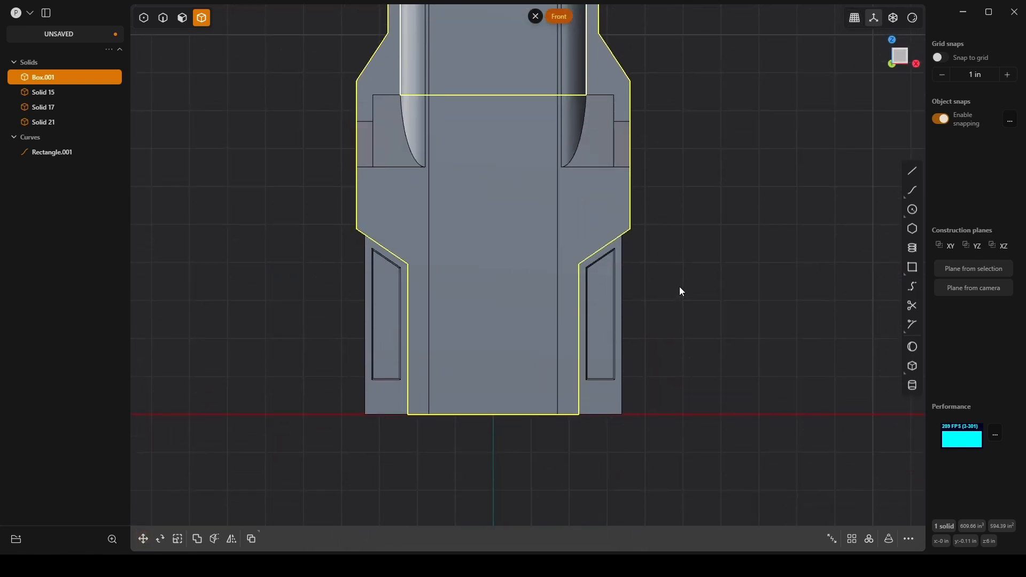
pyautogui.click(912, 267)
pyautogui.click(658, 468)
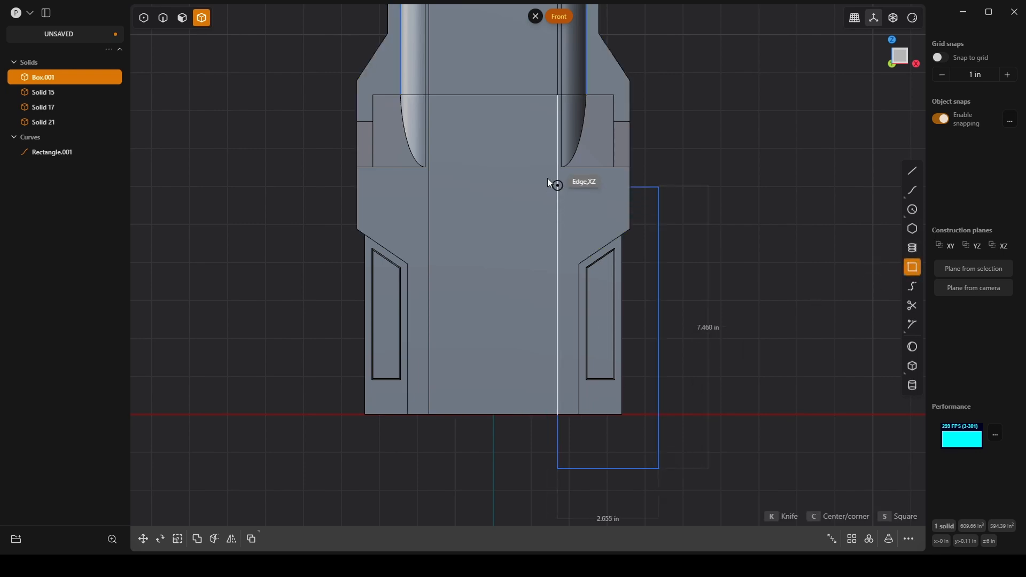
pyautogui.click(527, 136)
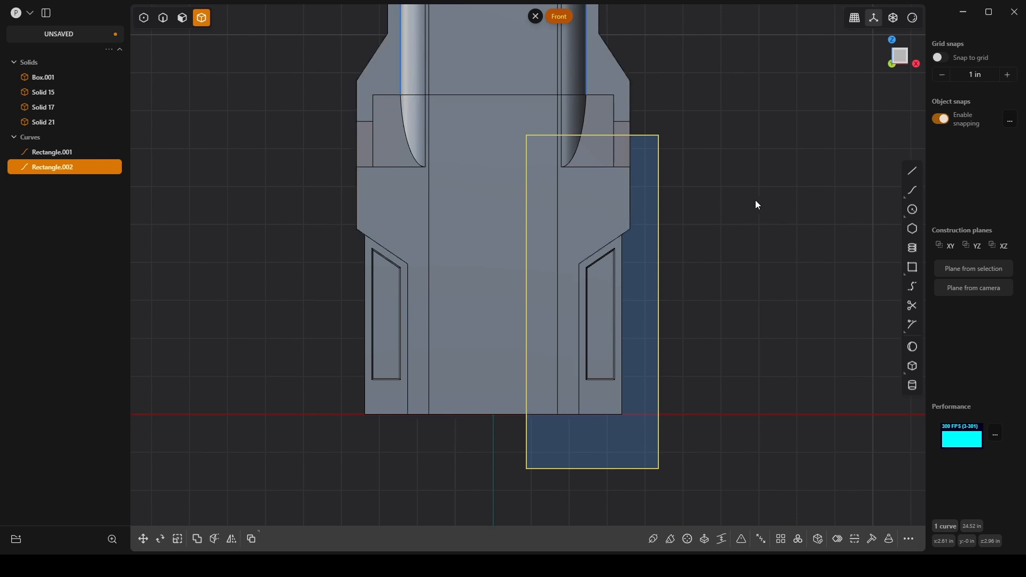
pyautogui.press('Delete')
# Step: Turn on grid snapping and draw a line in front view from just outside the main body's +X side inward along the X axis
pyautogui.click(912, 171)
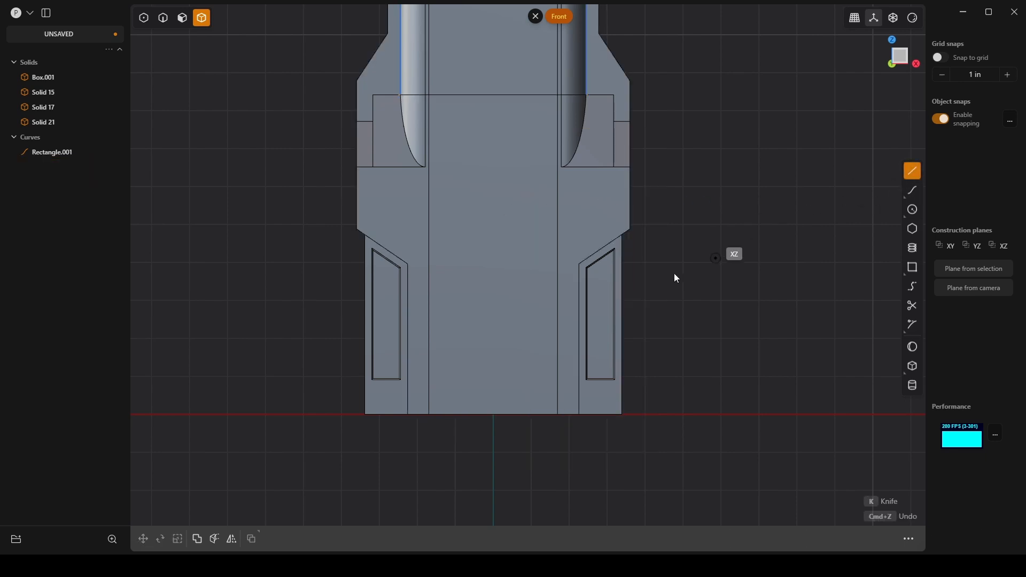
pyautogui.click(945, 59)
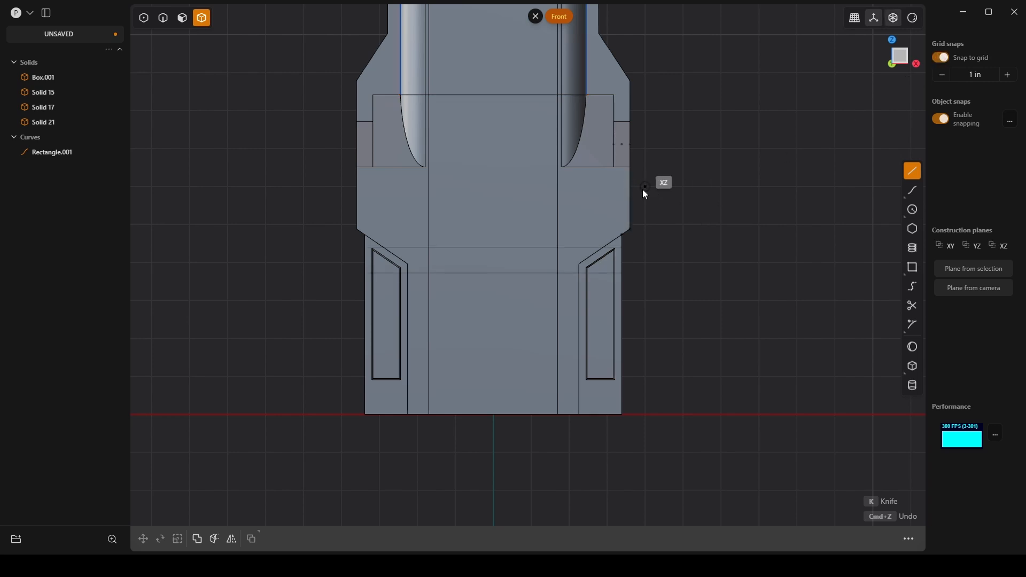
pyautogui.click(646, 187)
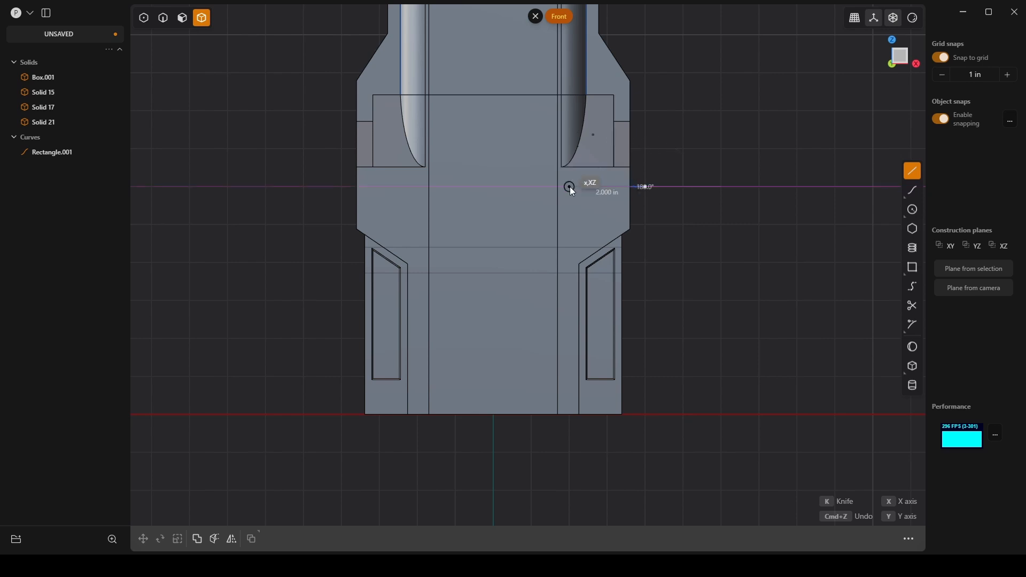
pyautogui.click(563, 190)
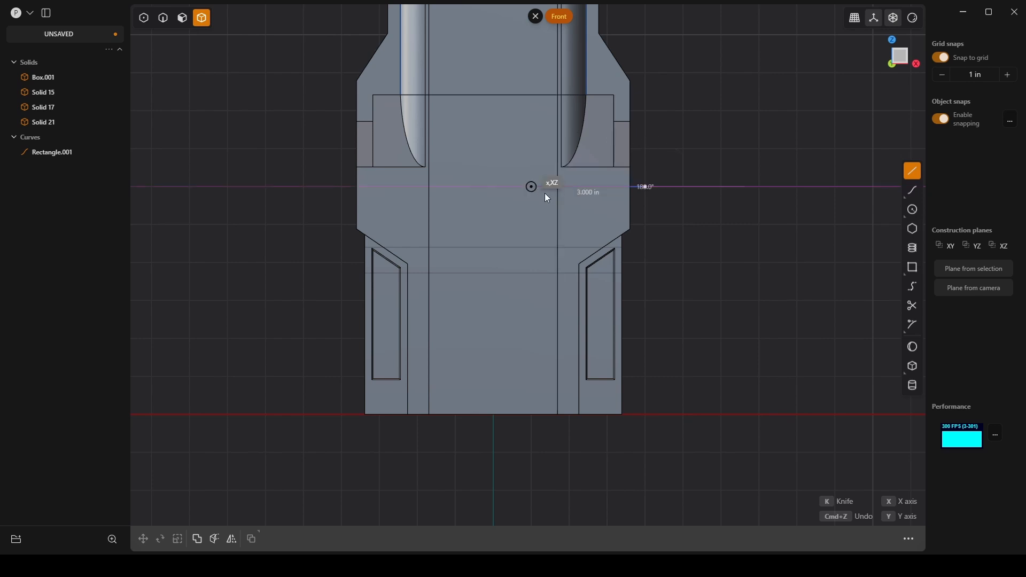
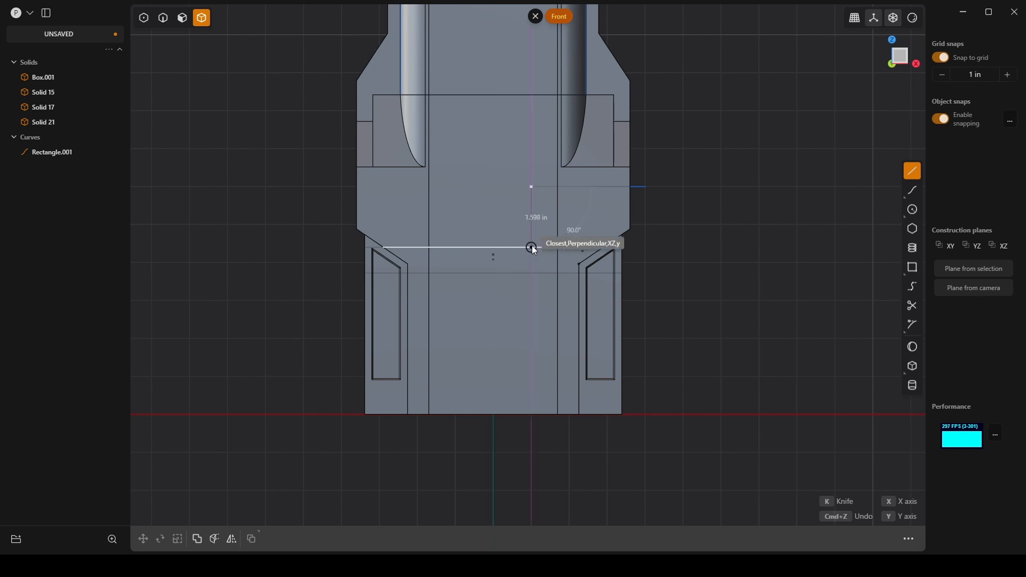
# Step: Finish the polyline in front view with 1.598 in and 4.402 in segments down to the X axis and an outward 3.162 in slanted segment
pyautogui.click(531, 247)
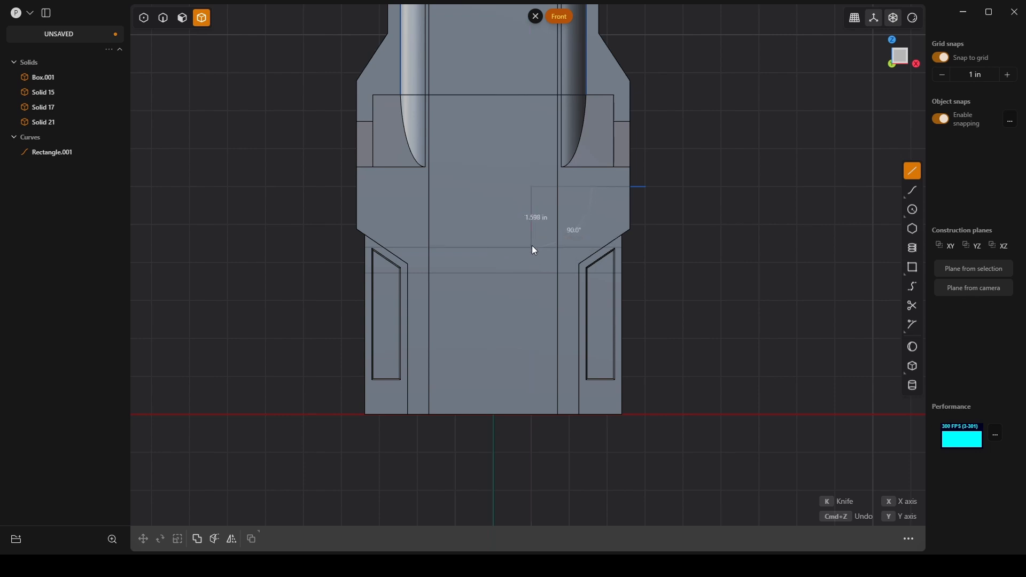
pyautogui.click(537, 416)
pyautogui.rightClick(662, 445)
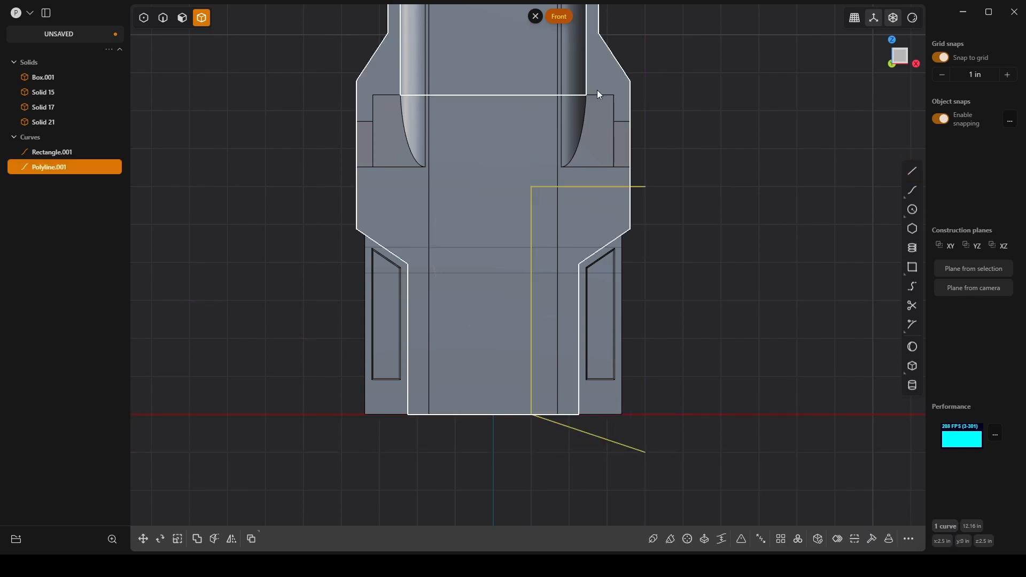
# Step: Move the polyline's upper inner corner point 0.507 in outward along X with grid snapping turned off
pyautogui.press('1')
pyautogui.click(532, 187)
pyautogui.press('g')
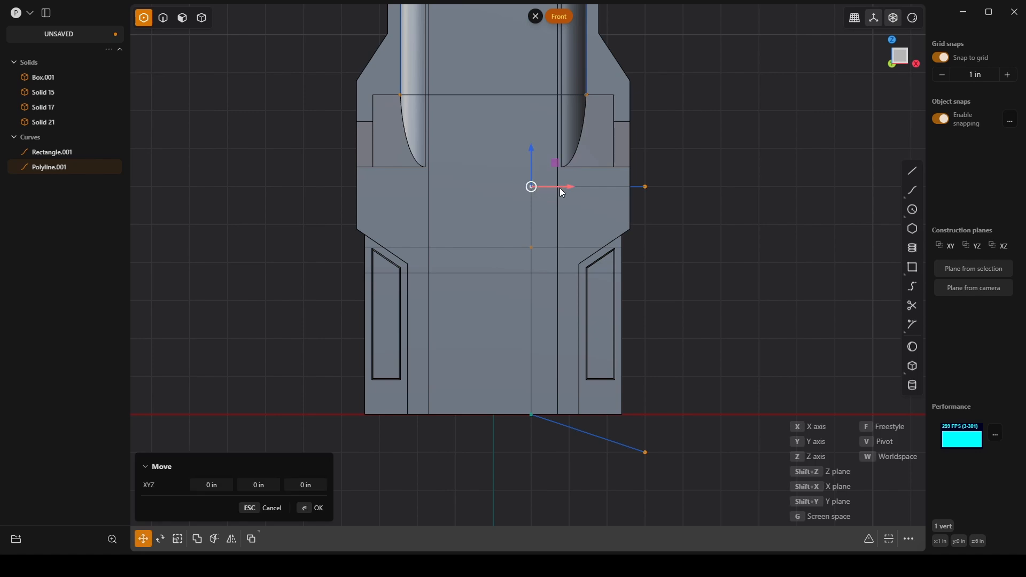
pyautogui.press('x')
pyautogui.moveTo(588, 181)
pyautogui.mouseDown()
pyautogui.moveTo(572, 183)
pyautogui.moveTo(587, 187)
pyautogui.mouseUp()
pyautogui.click(942, 58)
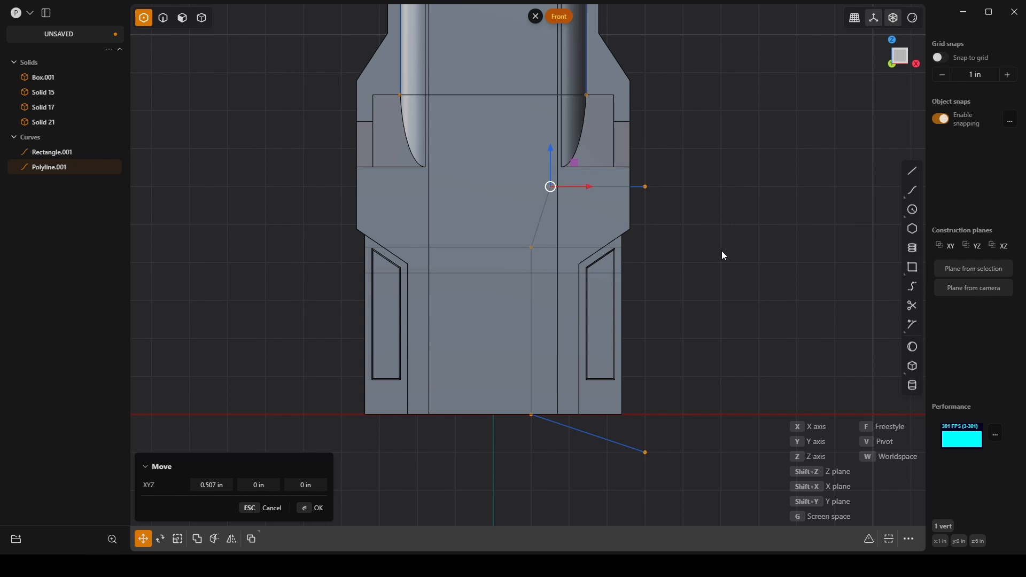
pyautogui.press('Return')
pyautogui.click(716, 280)
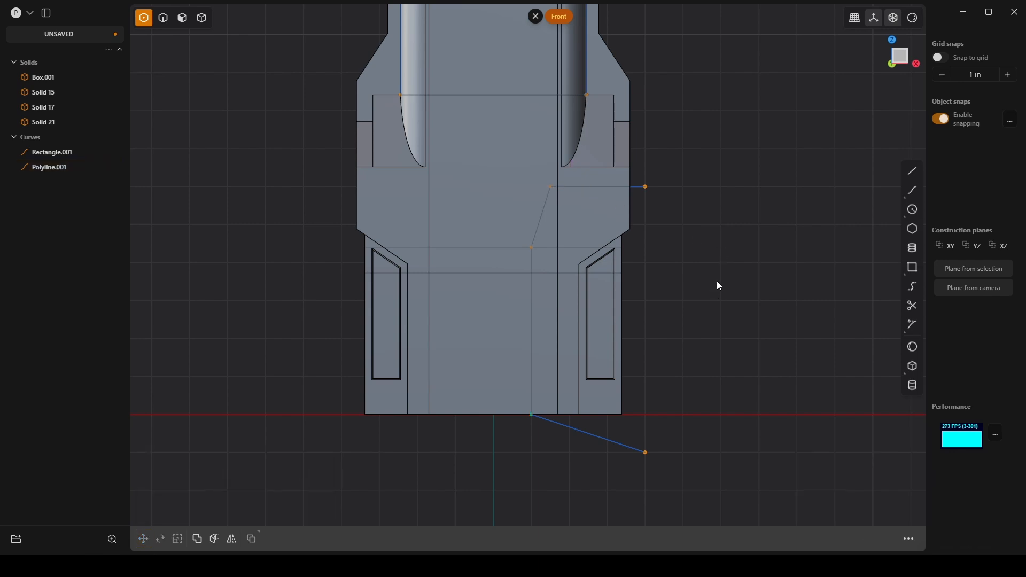
pyautogui.press('c')
pyautogui.click(548, 342)
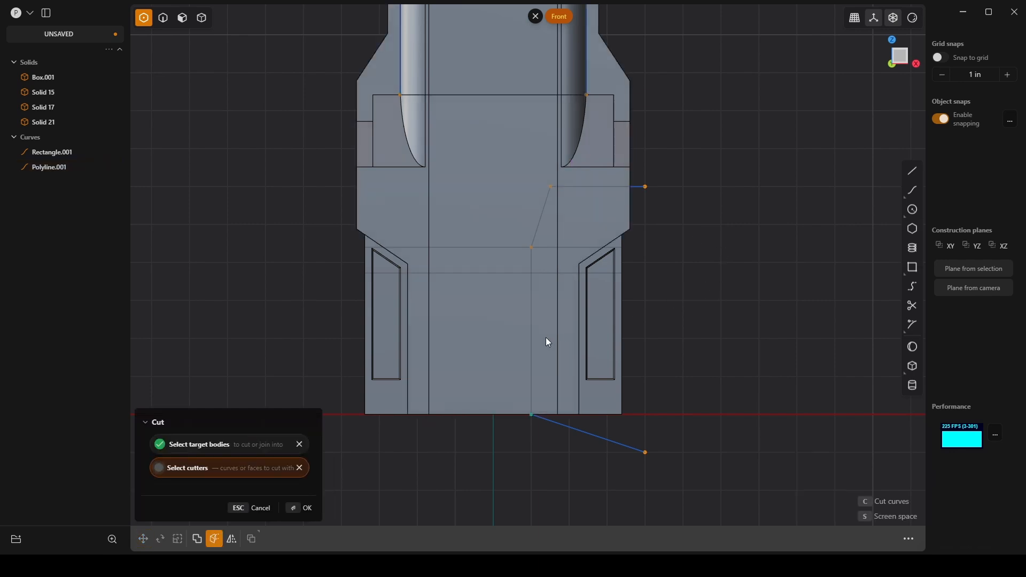
pyautogui.click(303, 508)
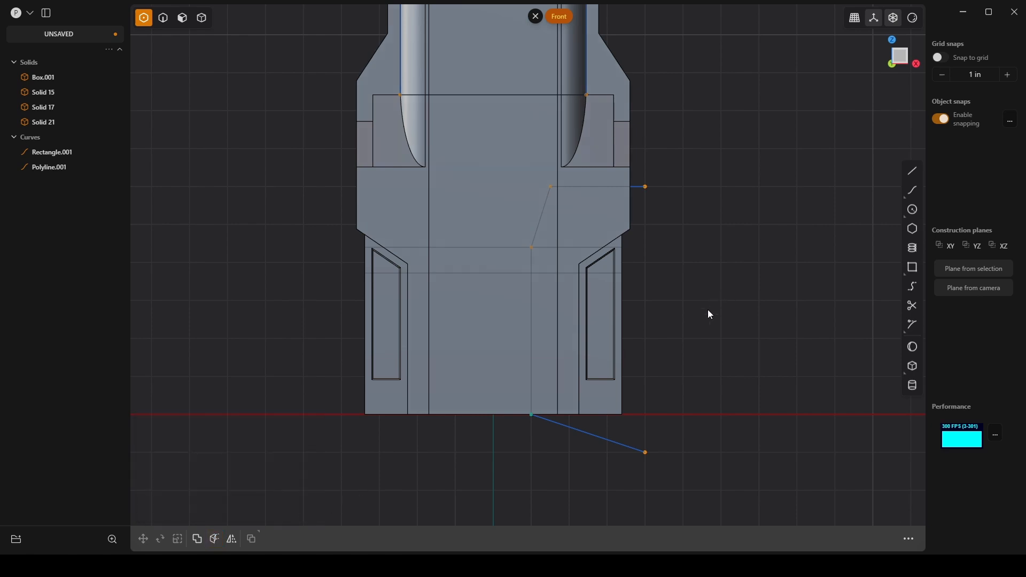
# Step: Cut the main body with the polyline to separate its lower +X portion
pyautogui.press('2')
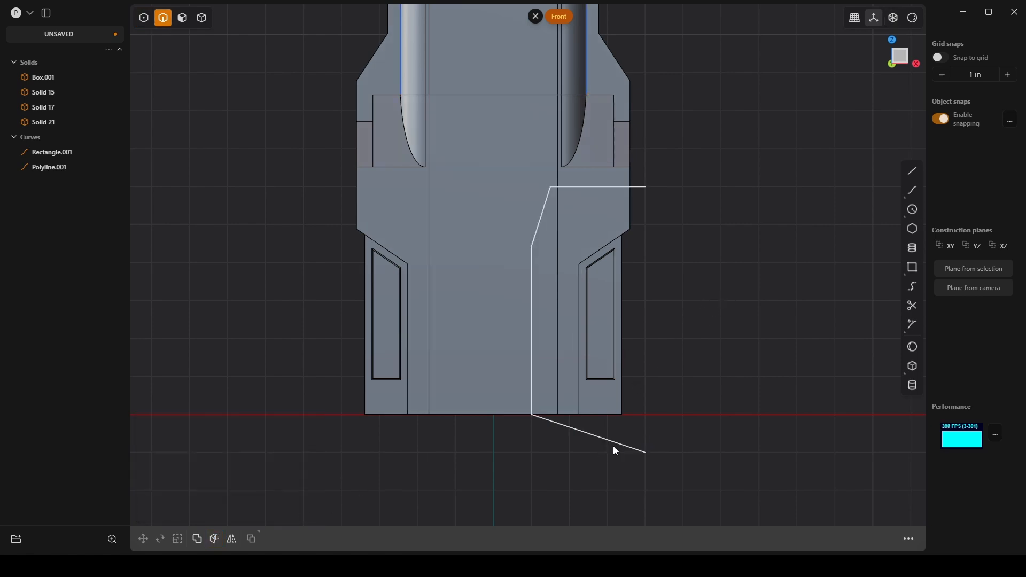
pyautogui.click(613, 445)
pyautogui.press('c')
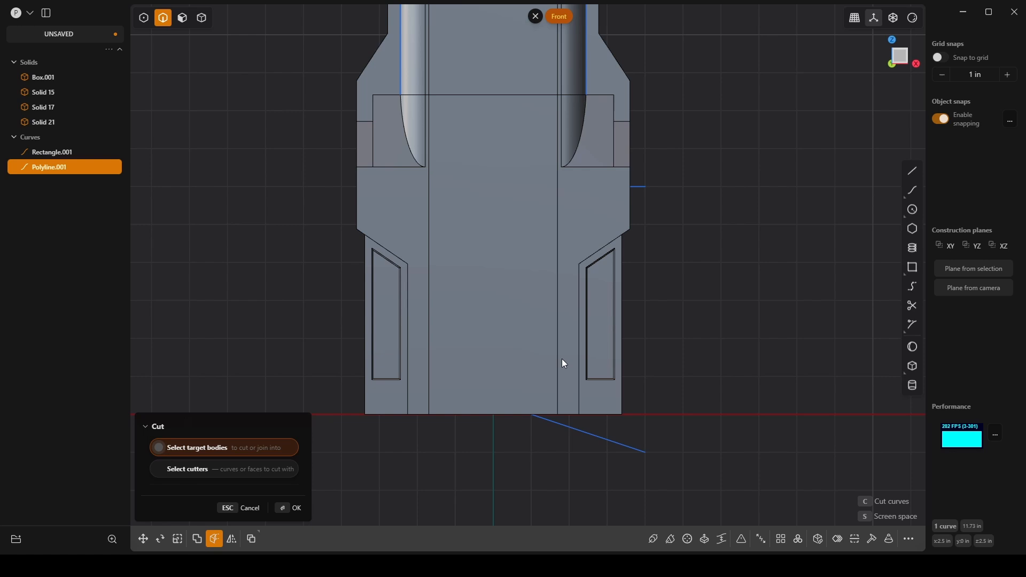
pyautogui.click(525, 409)
pyautogui.click(525, 409)
pyautogui.click(301, 508)
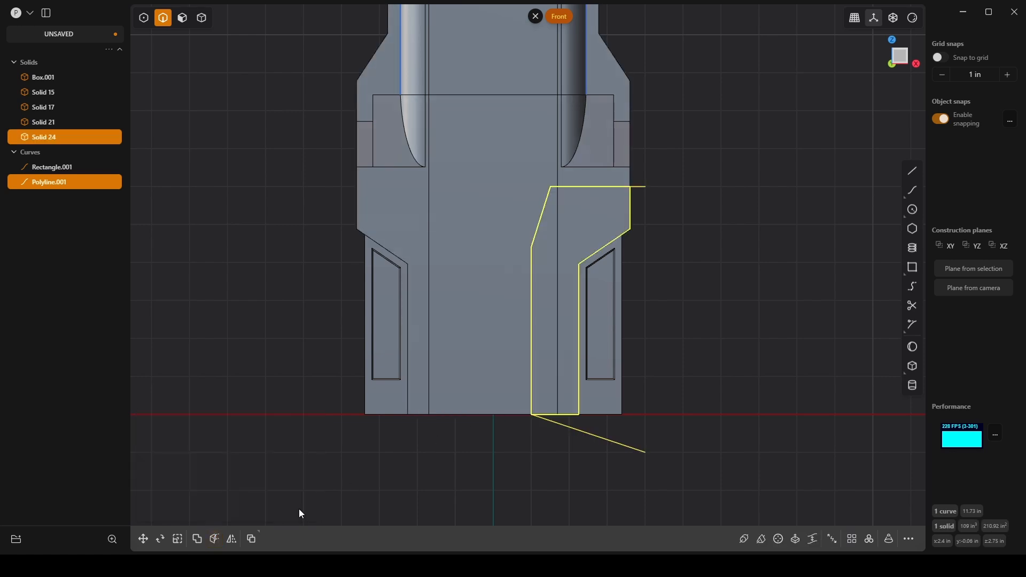
# Step: Delete the polyline used for the cut
pyautogui.press('Escape')
pyautogui.click(619, 443)
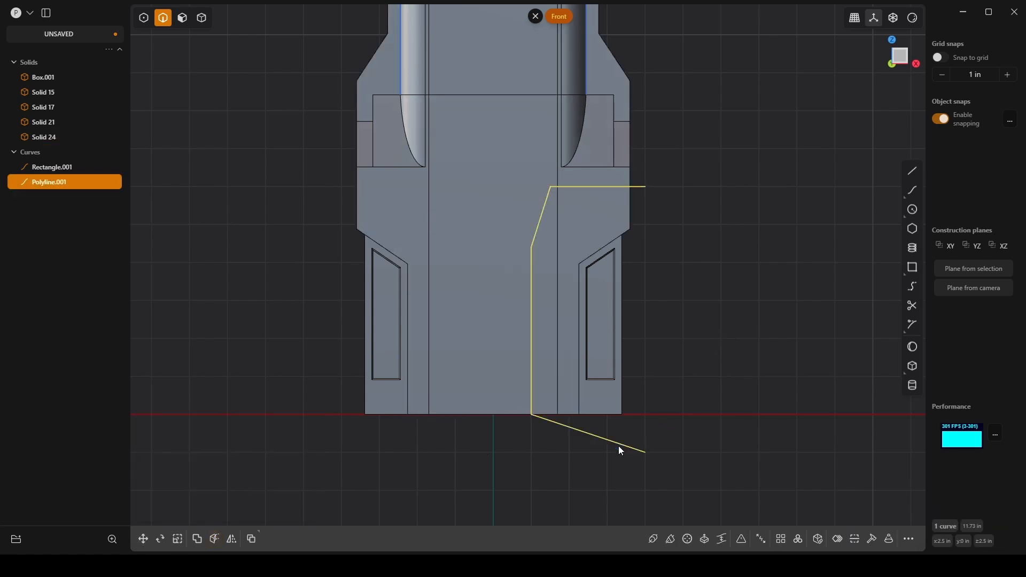
pyautogui.press('Delete')
# Step: Offset the narrow -Y face of the newly cut +X piece inward by about 0.101 in
pyautogui.moveTo(526, 244); pyautogui.dragTo(556, 234, button='middle')
pyautogui.click(554, 232)
pyautogui.press('o')
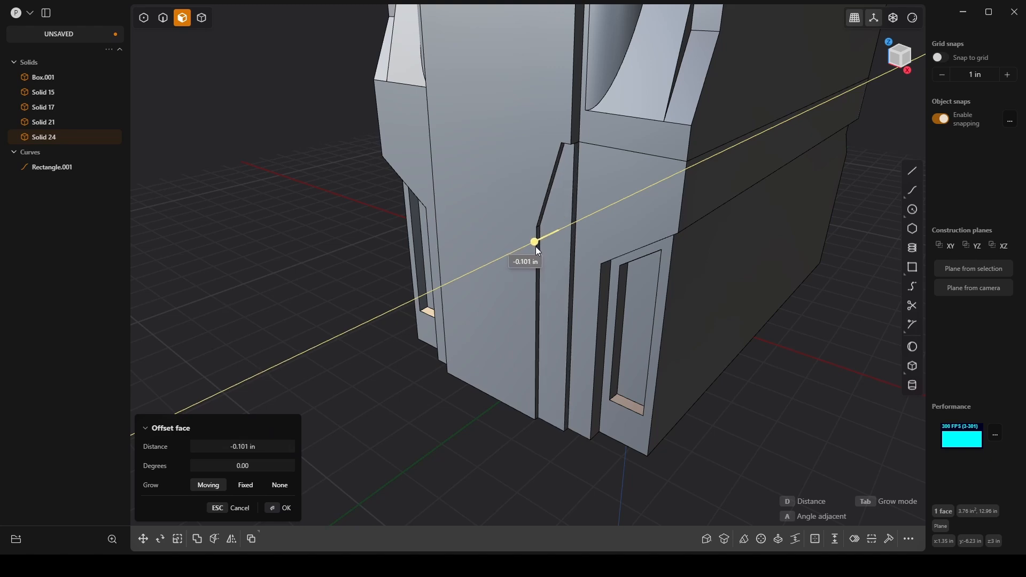
pyautogui.moveTo(457, 309); pyautogui.dragTo(468, 341, button='middle')
pyautogui.scroll(-3, 454, 296)
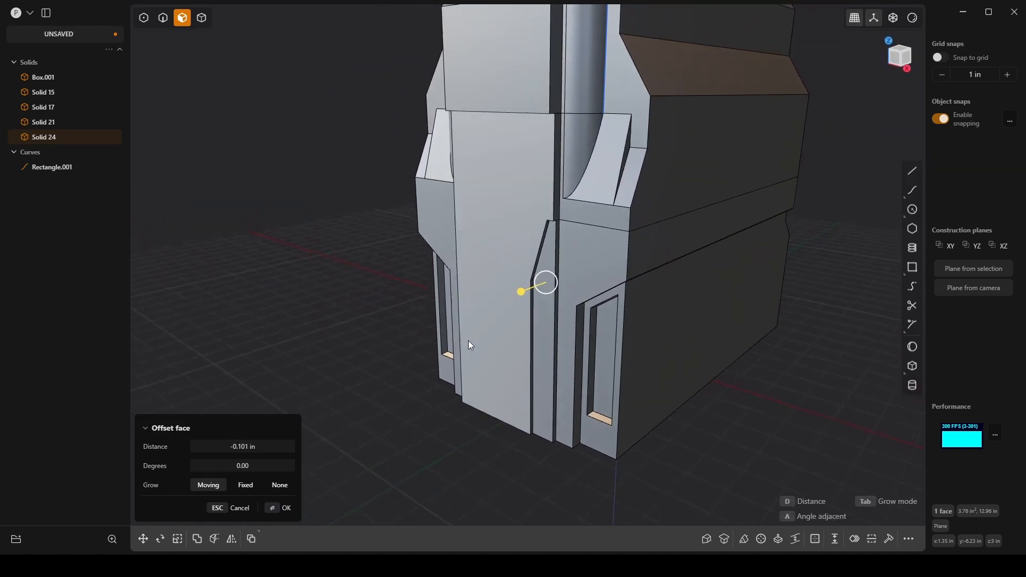
pyautogui.click(267, 510)
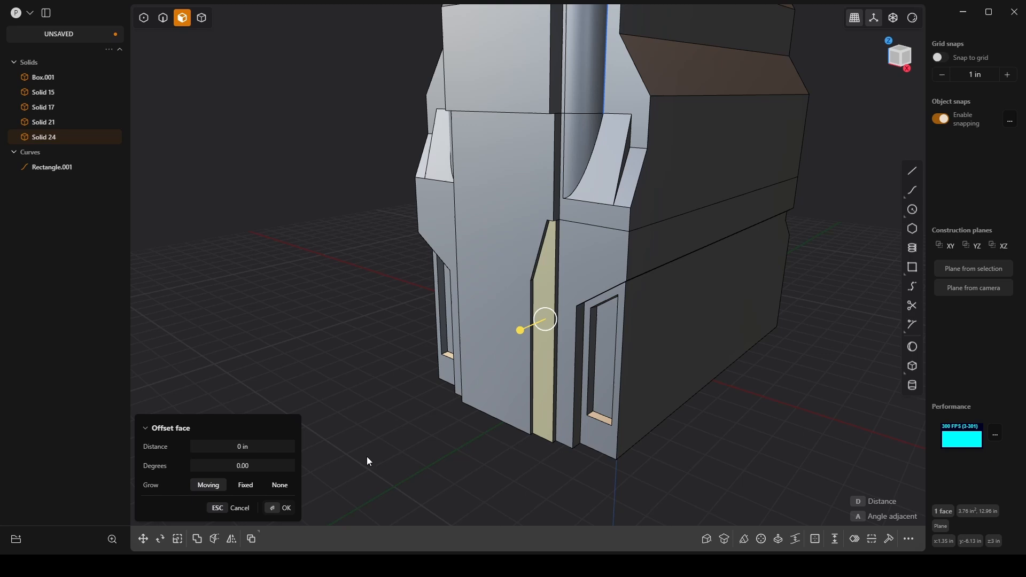
pyautogui.click(416, 415)
# Step: Mirror the main body's +X half across the YZ plane onto the -X side
pyautogui.press('4')
pyautogui.click(514, 317)
pyautogui.hotkey('alt', 'x')
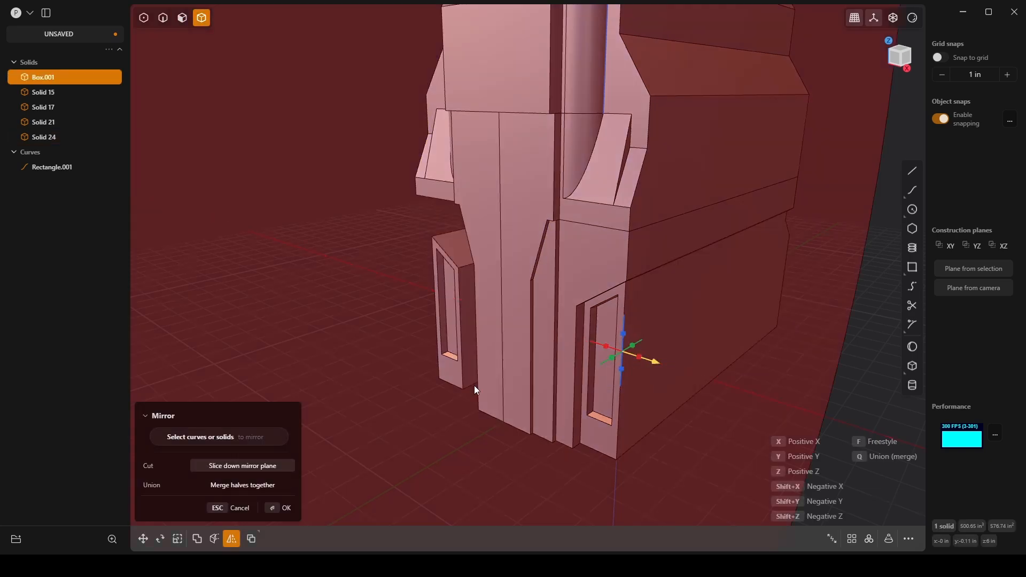
pyautogui.click(283, 507)
pyautogui.moveTo(307, 505); pyautogui.dragTo(602, 382, button='middle')
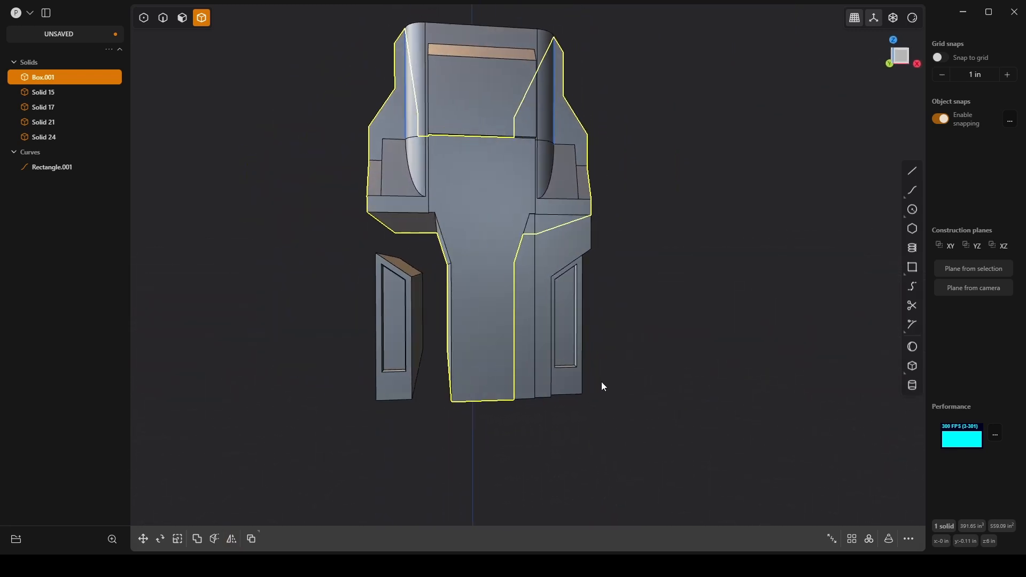
# Step: Mirror the recessed lower +X piece across the YZ plane to the -X side
pyautogui.click(601, 383)
pyautogui.click(522, 333)
pyautogui.hotkey('alt', 'x')
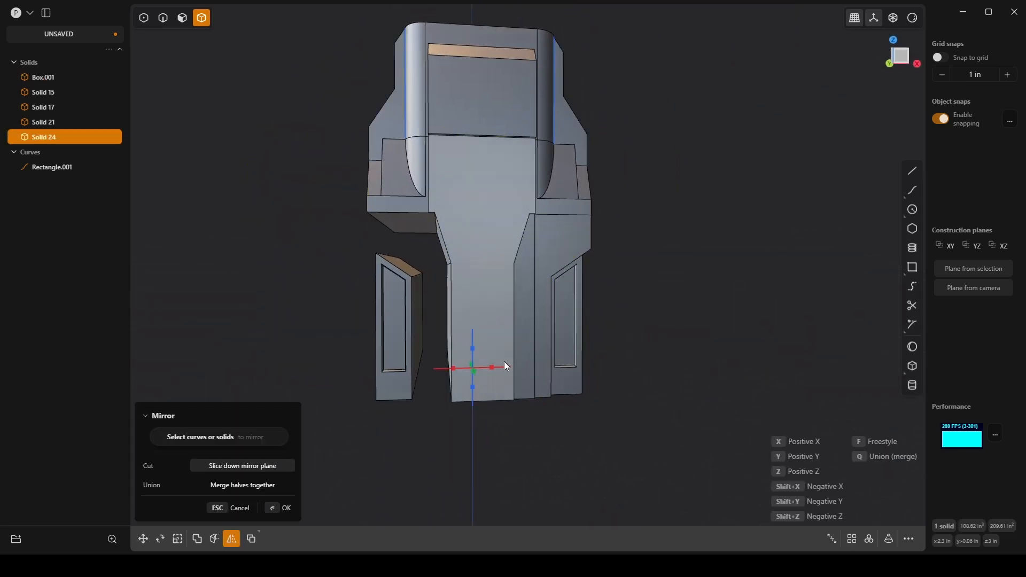
pyautogui.click(491, 368)
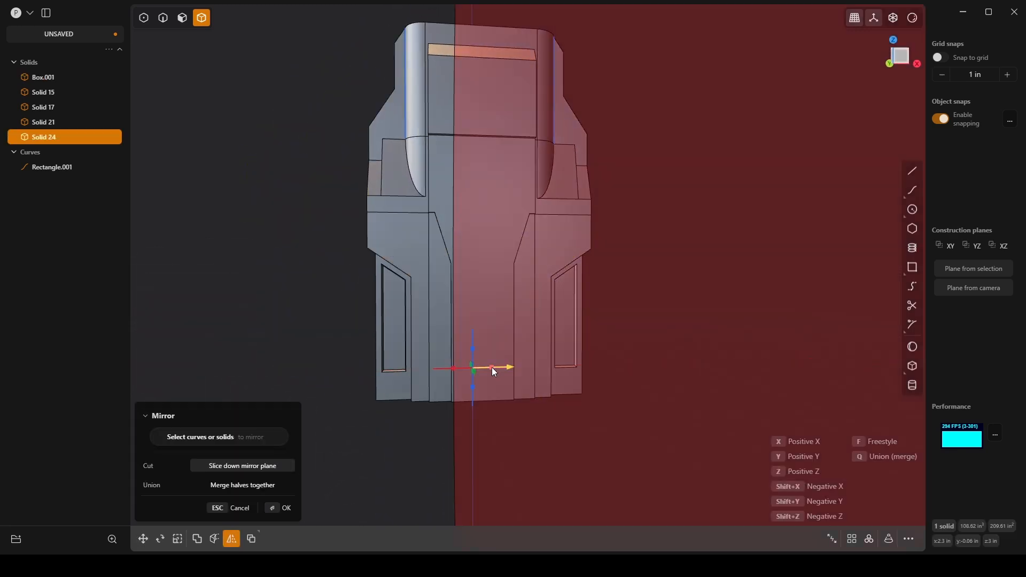
pyautogui.click(286, 508)
# Step: Try to move the upper center block's lower -Y edge upward along Z by about 1.138 in
pyautogui.moveTo(697, 345); pyautogui.dragTo(485, 291, button='middle')
pyautogui.press('2')
pyautogui.click(586, 314)
pyautogui.press('b')
pyautogui.press('g')
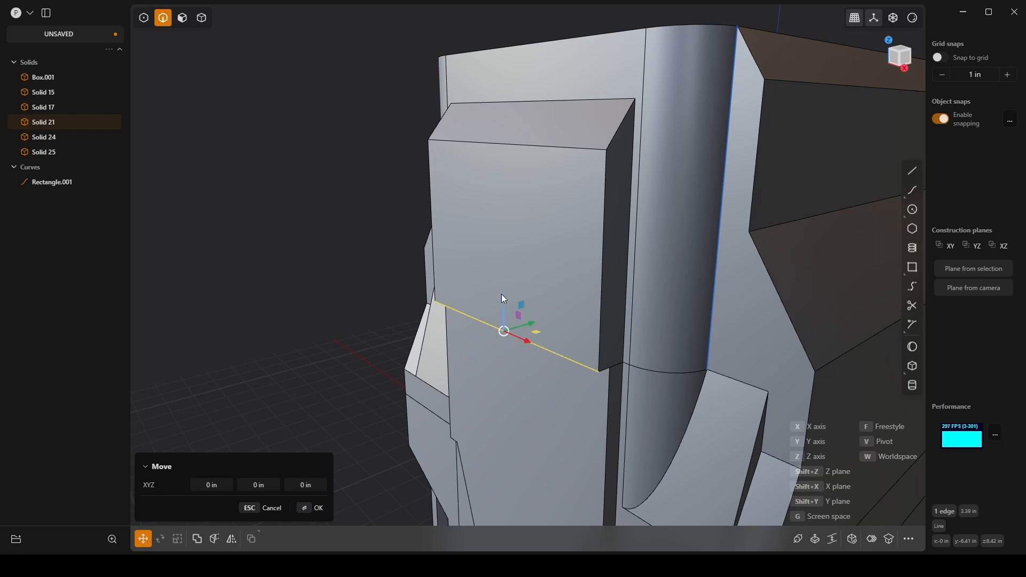
pyautogui.moveTo(504, 299); pyautogui.dragTo(574, 301)
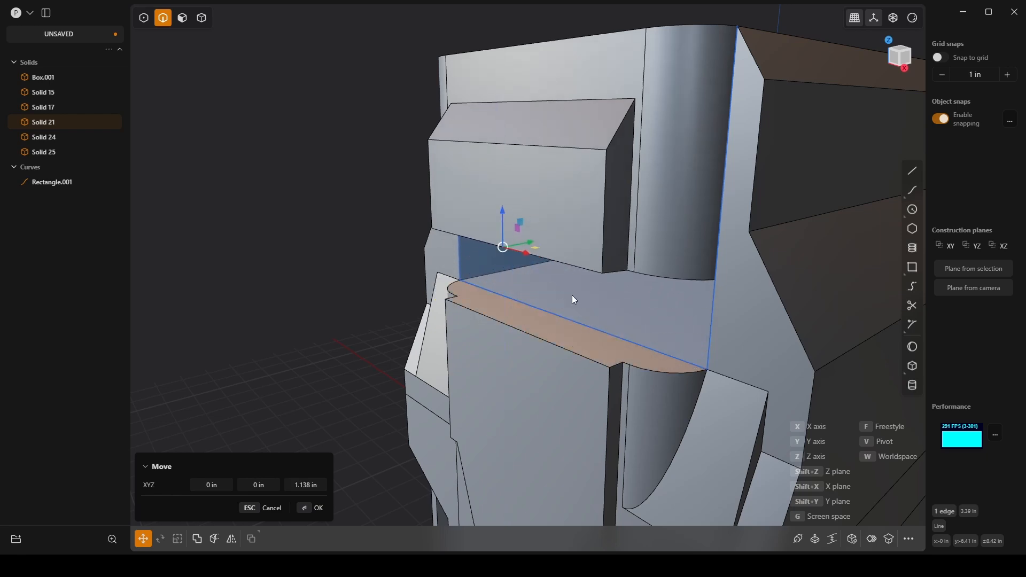
pyautogui.moveTo(575, 300); pyautogui.dragTo(601, 231, button='middle')
pyautogui.press('Return')
pyautogui.moveTo(614, 290); pyautogui.dragTo(490, 271, button='middle')
pyautogui.click(498, 270)
pyautogui.press('b')
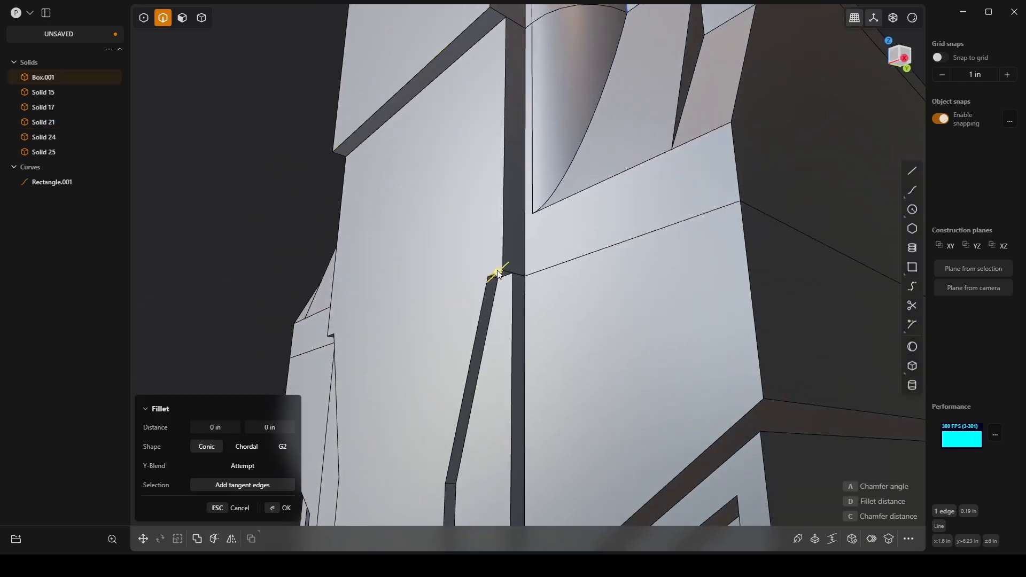
pyautogui.moveTo(286, 316); pyautogui.dragTo(536, 337, button='middle')
pyautogui.scroll(-3, 439, 368)
pyautogui.scroll(3, 419, 365)
pyautogui.click(418, 362)
pyautogui.scroll(2, 537, 337)
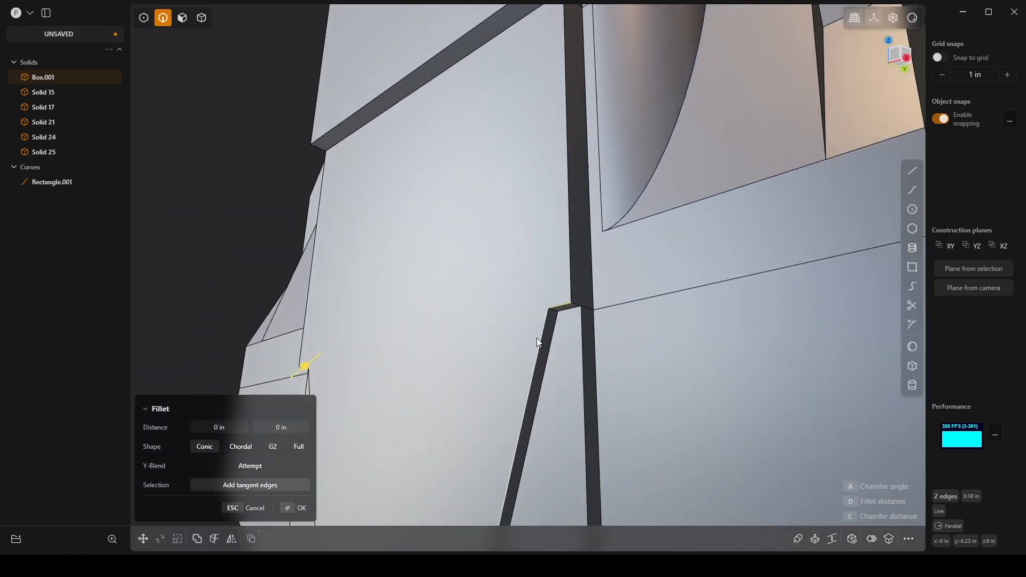
pyautogui.press('g')
pyautogui.moveTo(559, 283)
pyautogui.mouseDown()
pyautogui.moveTo(556, 261)
pyautogui.moveTo(556, 282)
pyautogui.mouseUp()
pyautogui.press('Escape')
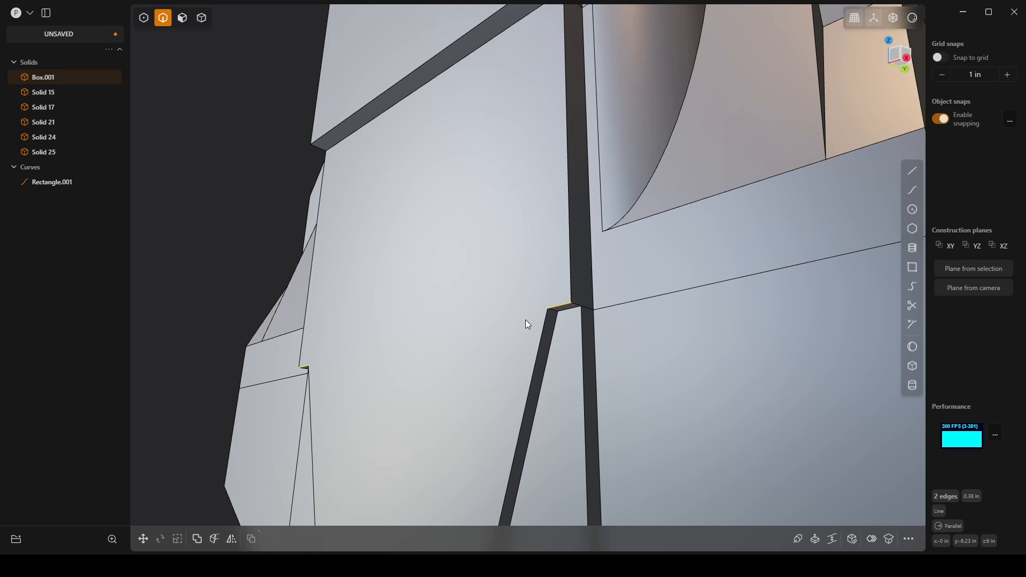
pyautogui.press('Tab')
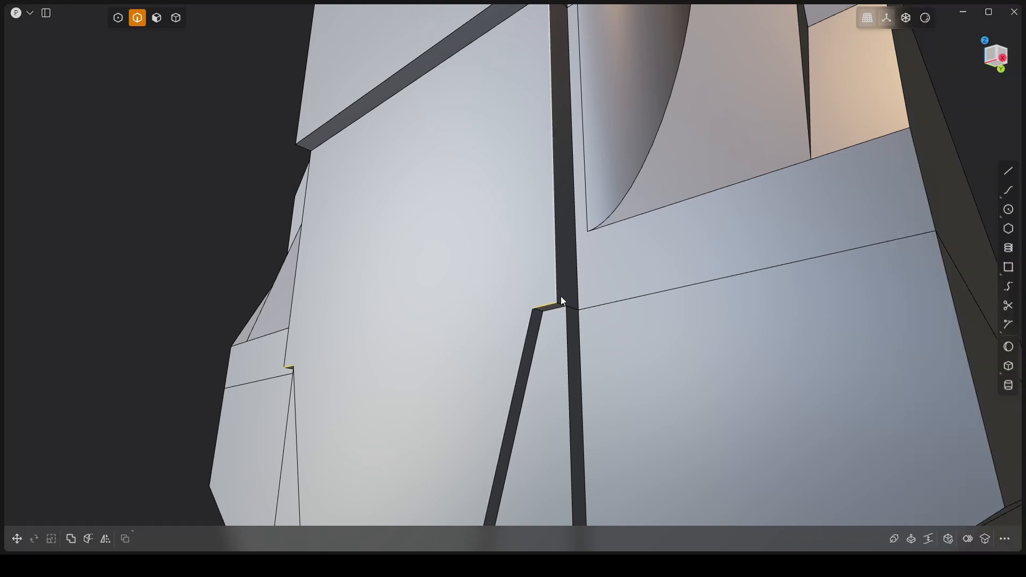
pyautogui.press('Tab')
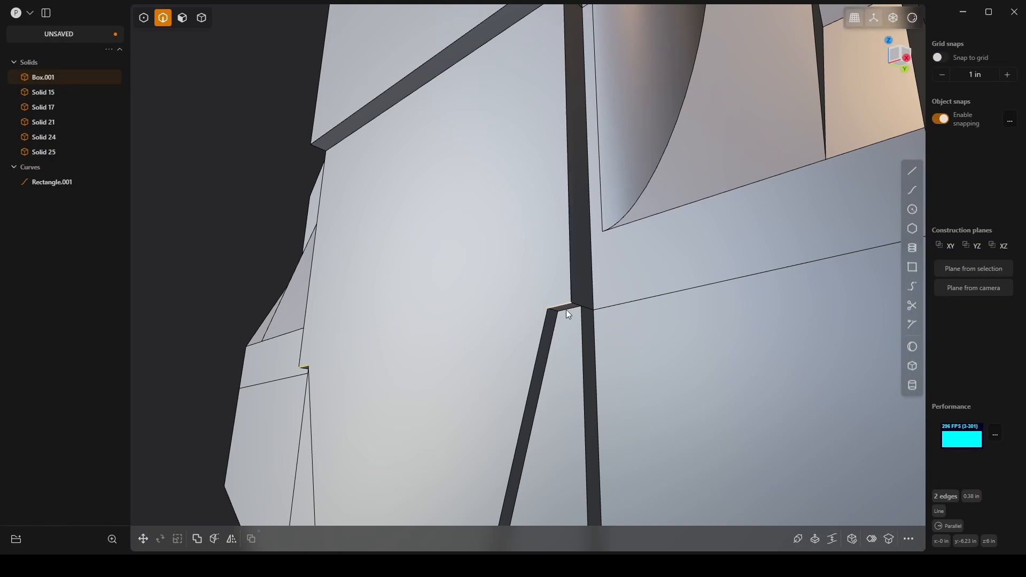
# Step: Chamfer the two short horizontal edges above the recessed lower pieces on the main body's -Y face by about 0.038 in
pyautogui.moveTo(566, 309); pyautogui.dragTo(483, 315, button='middle')
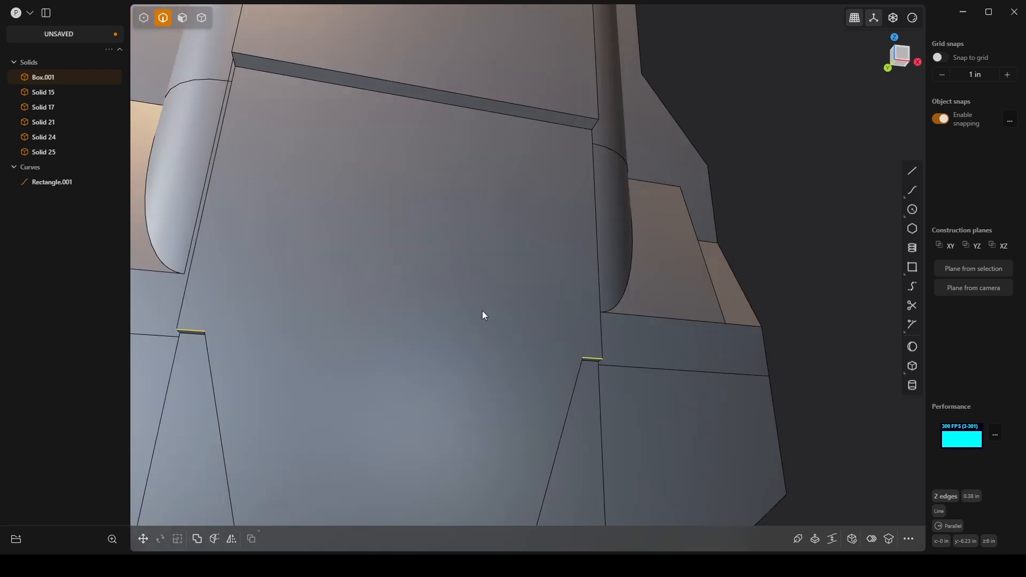
pyautogui.press('f')
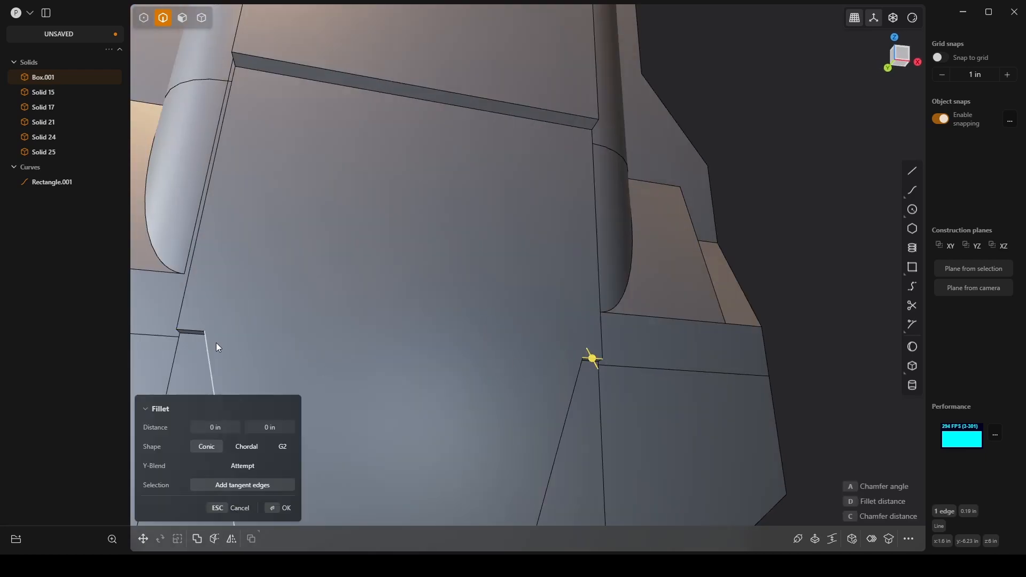
pyautogui.click(196, 333)
pyautogui.moveTo(196, 331); pyautogui.dragTo(205, 327)
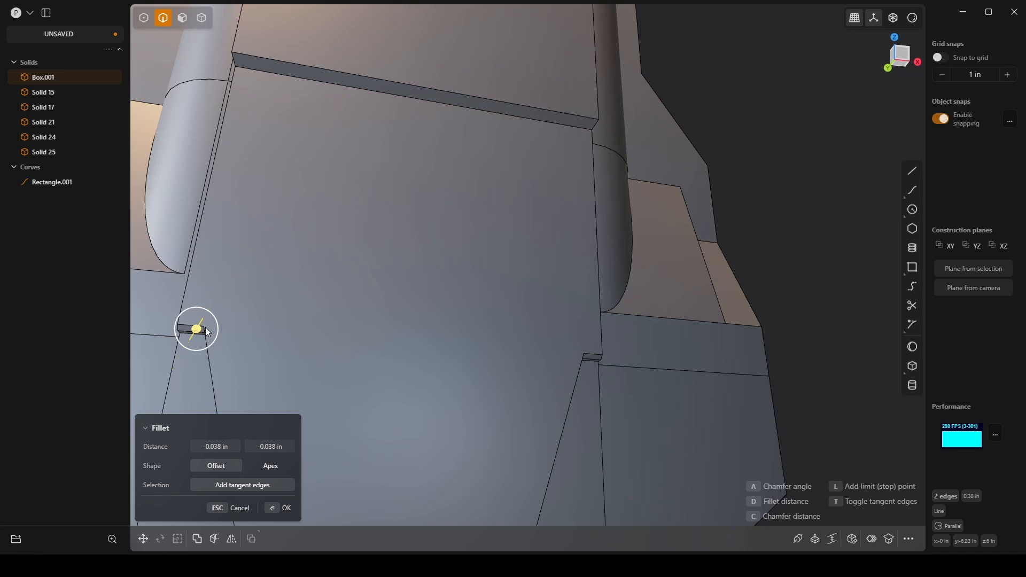
pyautogui.moveTo(593, 350); pyautogui.dragTo(545, 345, button='middle')
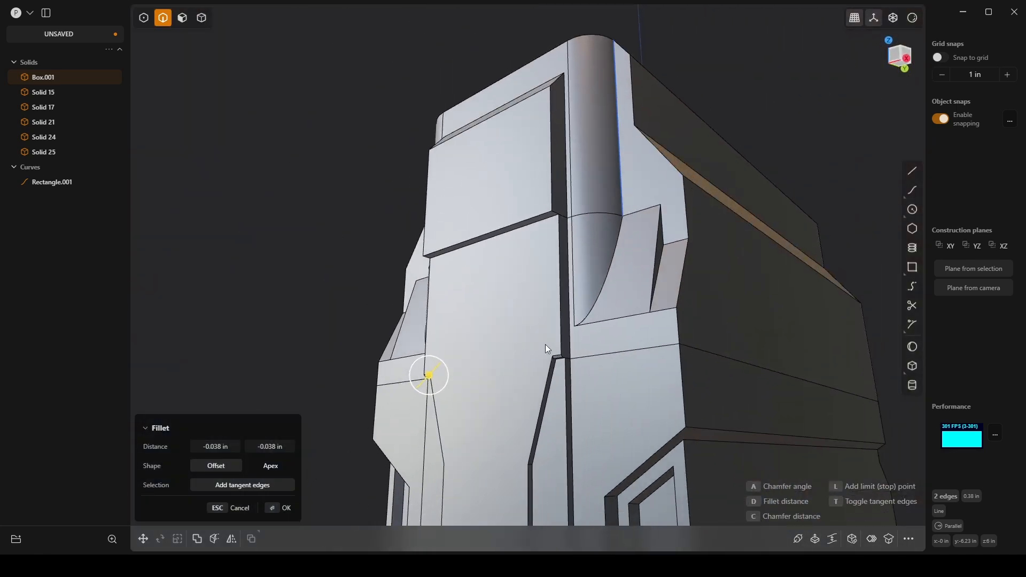
pyautogui.press('Return')
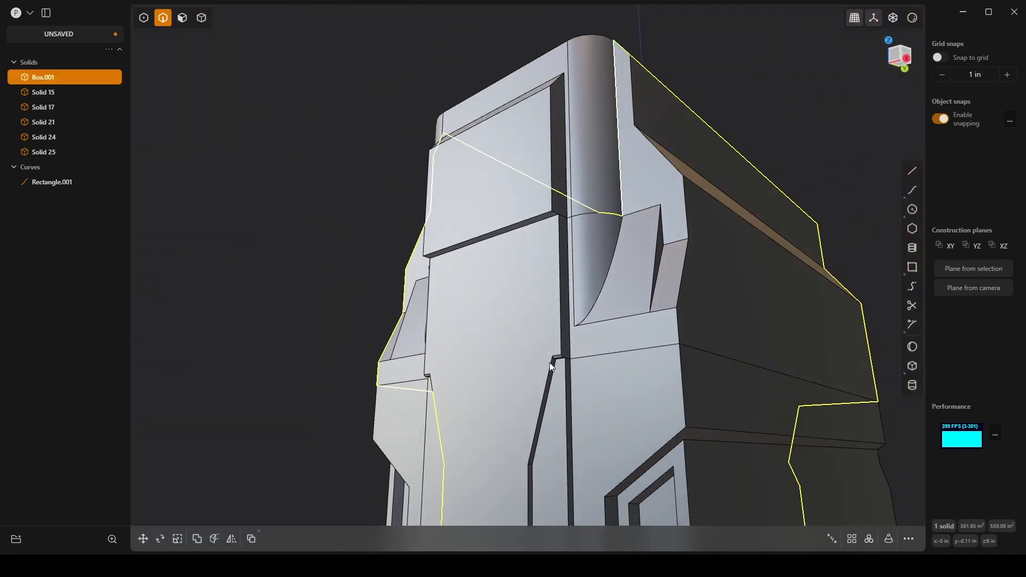
# Step: Add a horizontal cut across the main body's -Y center face just above the two chamfered notches
pyautogui.scroll(5, 631, 436)
pyautogui.keyDown('shift'); pyautogui.moveTo(399, 382); pyautogui.dragTo(609, 228, button='middle'); pyautogui.keyUp('shift')
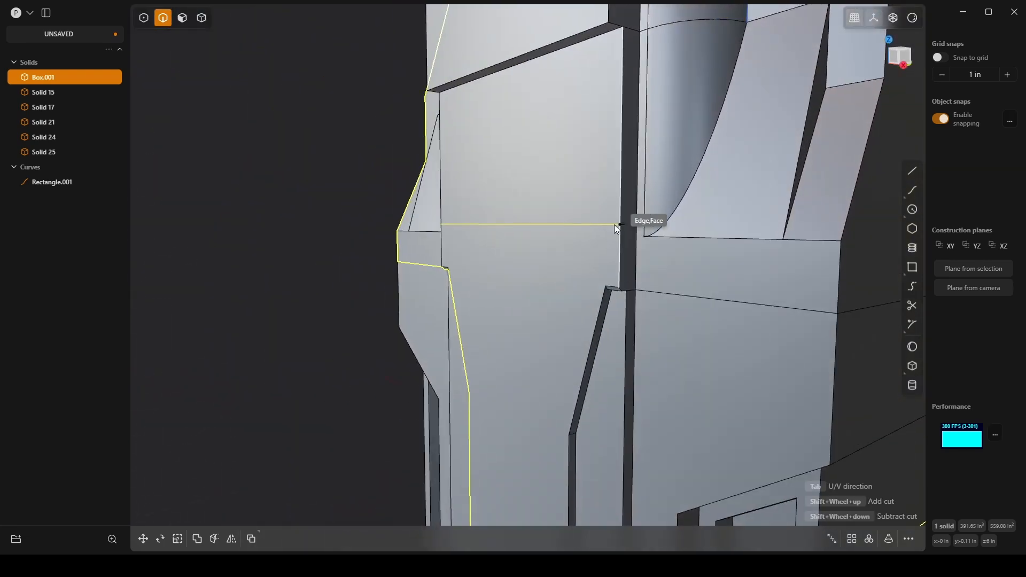
pyautogui.click(618, 272)
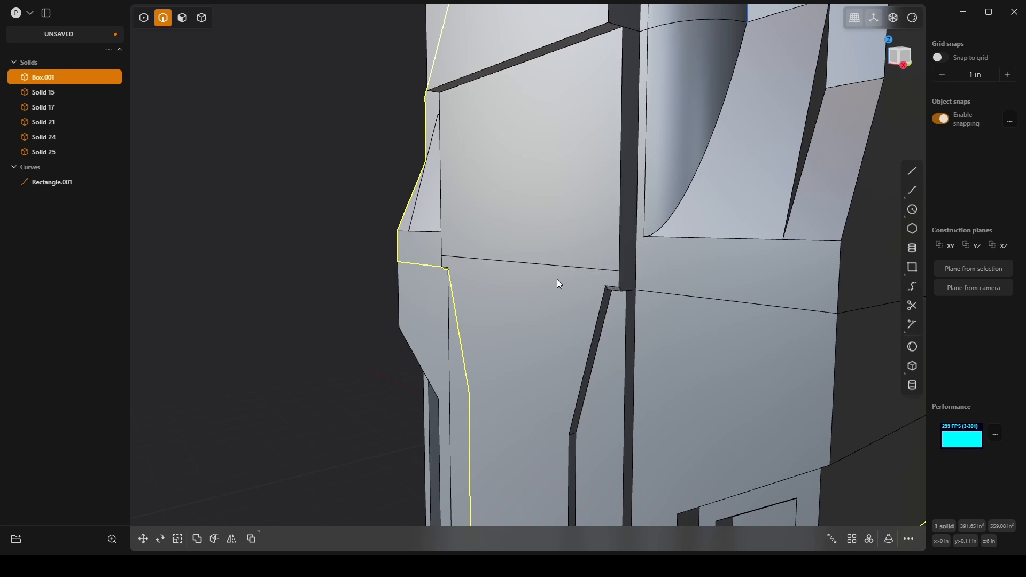
# Step: Offset the outline of the center panel face inward by about 0.1 in on the main body's -Y side
pyautogui.moveTo(556, 284); pyautogui.dragTo(542, 258, button='middle')
pyautogui.press('3')
pyautogui.click(566, 273)
pyautogui.press('g')
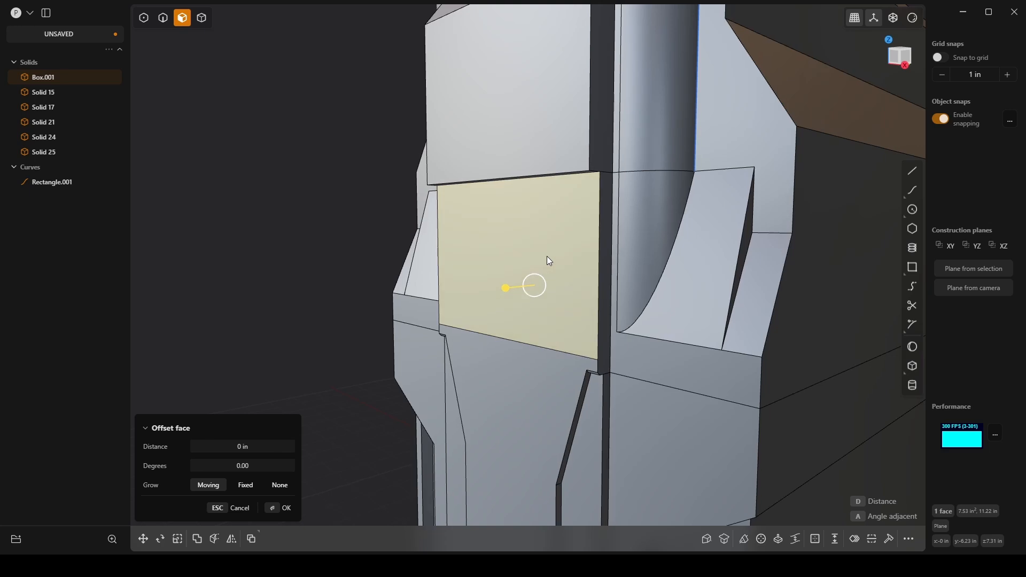
pyautogui.press('o')
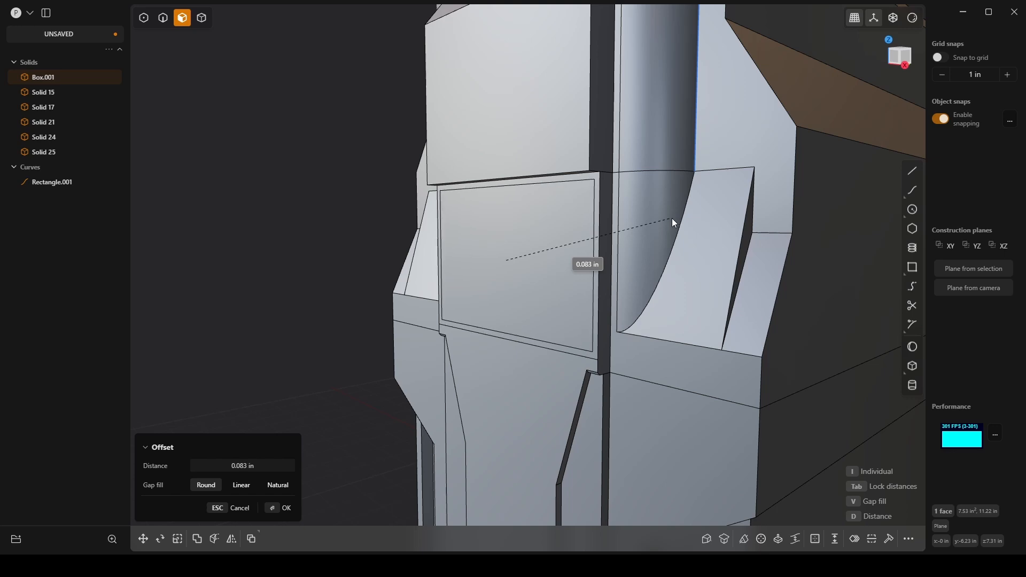
pyautogui.moveTo(673, 218); pyautogui.dragTo(537, 255, button='middle')
pyautogui.scroll(2, 537, 254)
pyautogui.rightClick(534, 249)
# Step: Offset the inner center panel face outward by about 0.093 in to raise it from its border
pyautogui.click(534, 249)
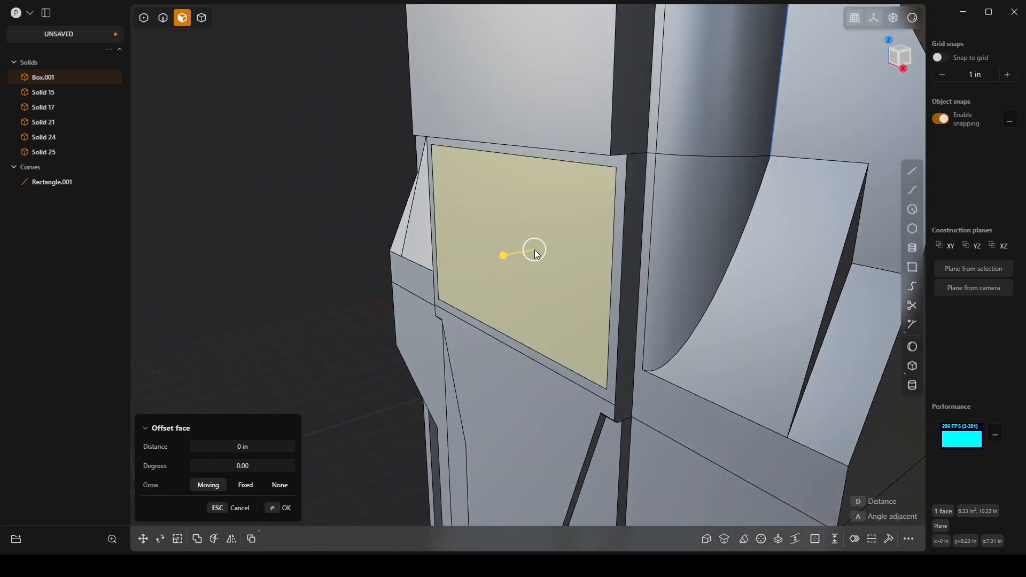
pyautogui.moveTo(506, 254)
pyautogui.mouseDown()
pyautogui.moveTo(514, 253)
pyautogui.moveTo(497, 261)
pyautogui.mouseUp()
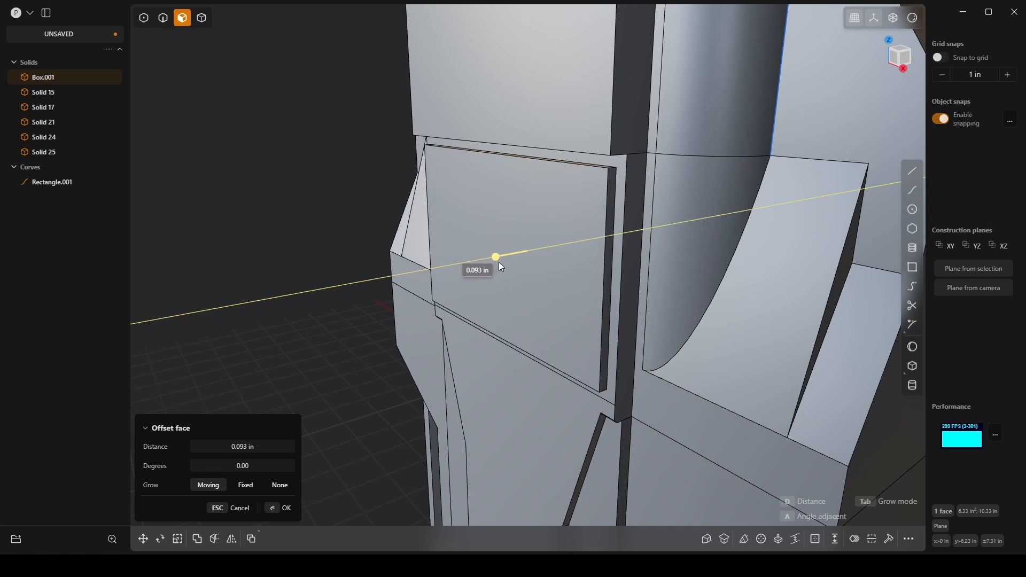
pyautogui.scroll(-4, 499, 264)
pyautogui.scroll(-3, 495, 268)
pyautogui.moveTo(495, 267); pyautogui.dragTo(456, 349, button='middle')
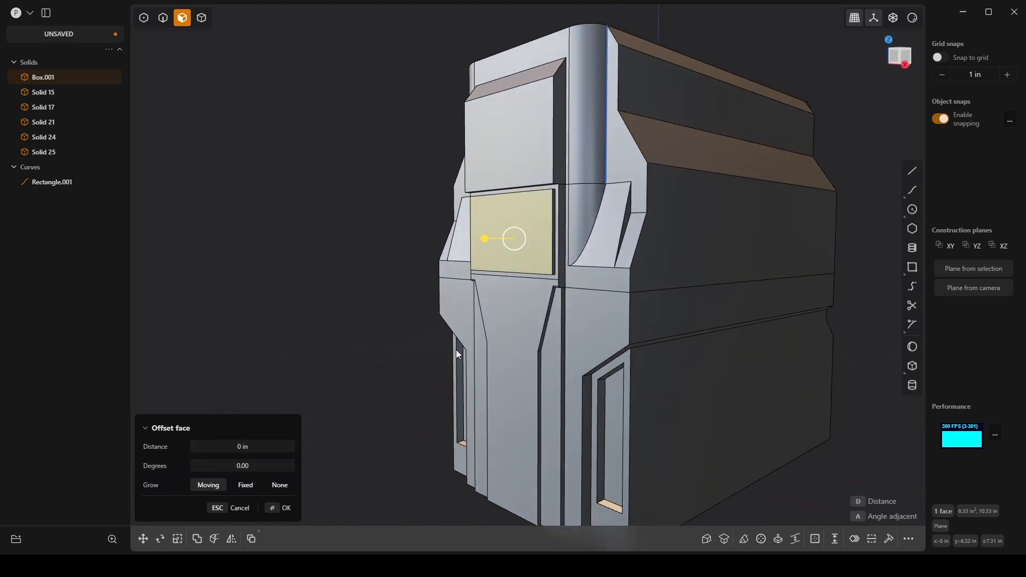
pyautogui.press('Return')
pyautogui.scroll(-1, 333, 242)
pyautogui.scroll(-2, 333, 241)
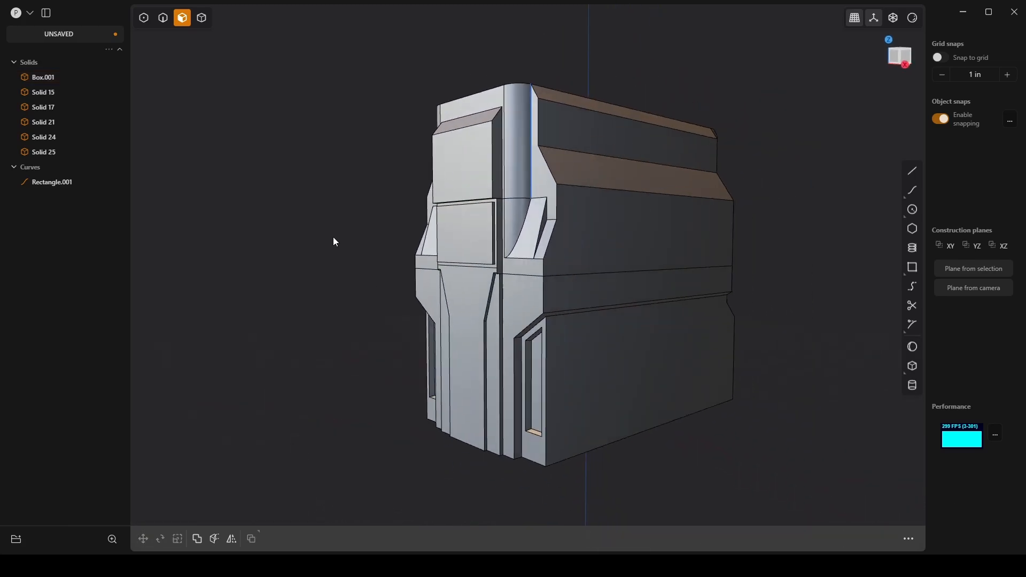
pyautogui.moveTo(332, 239); pyautogui.dragTo(657, 265, button='middle')
pyautogui.scroll(6, 657, 265)
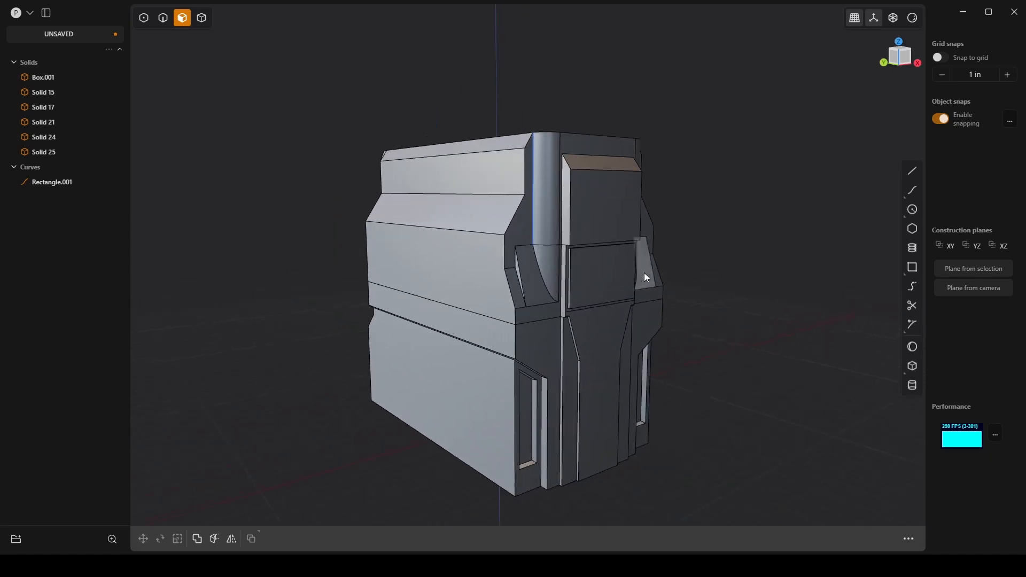
pyautogui.scroll(4, 539, 323)
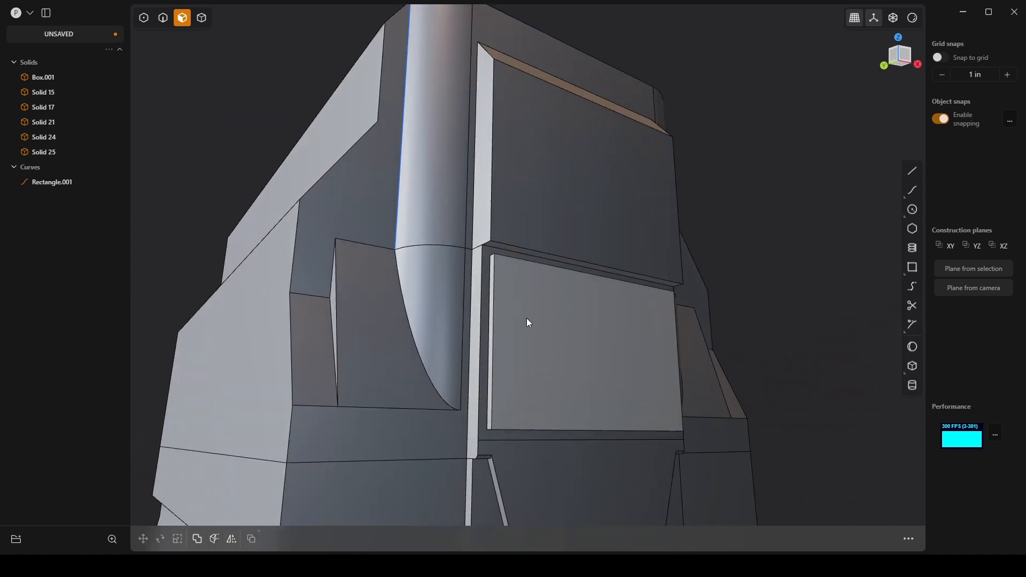
pyautogui.click(531, 317)
pyautogui.press('s')
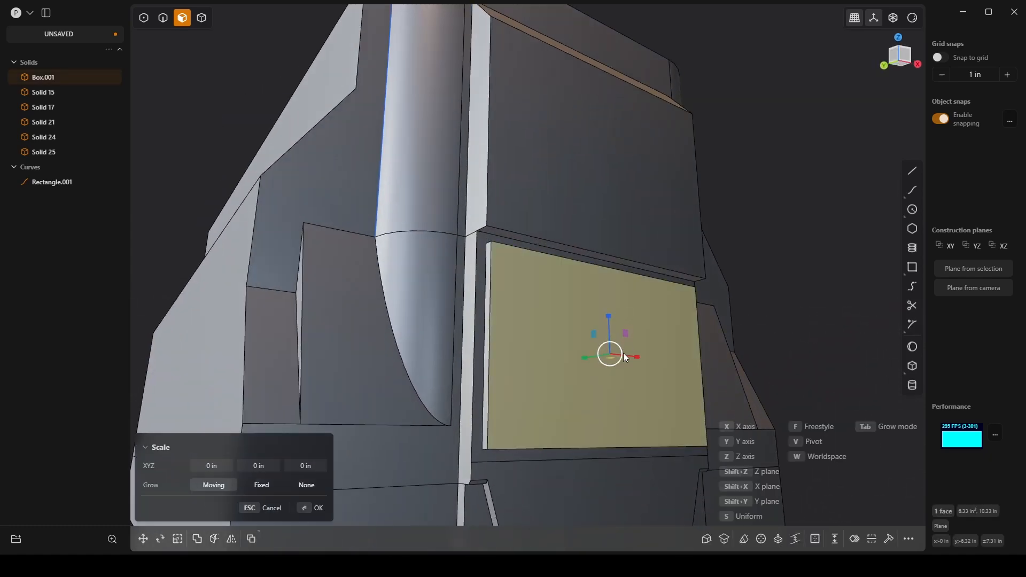
pyautogui.moveTo(633, 359); pyautogui.dragTo(633, 357)
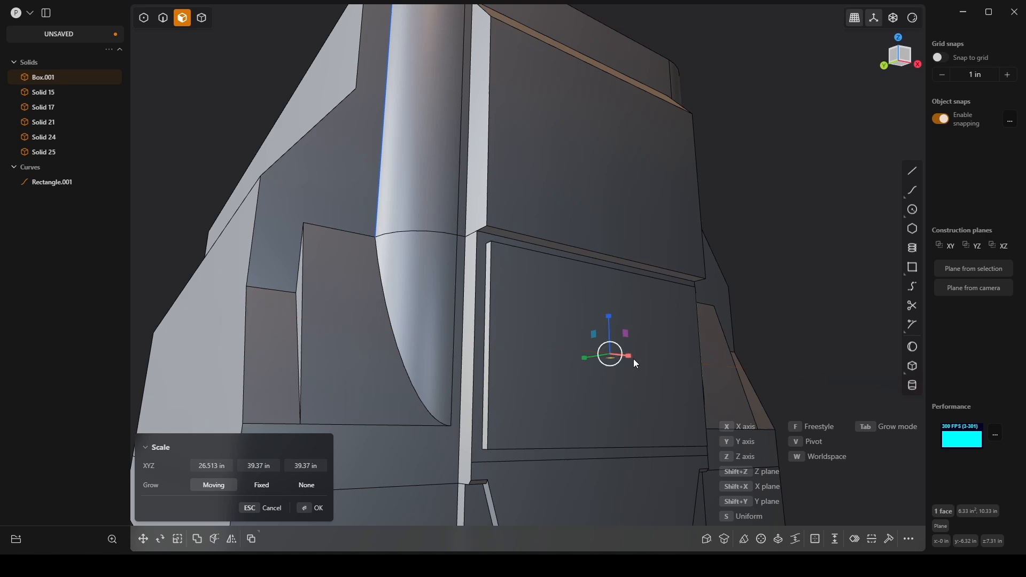
pyautogui.press('Escape')
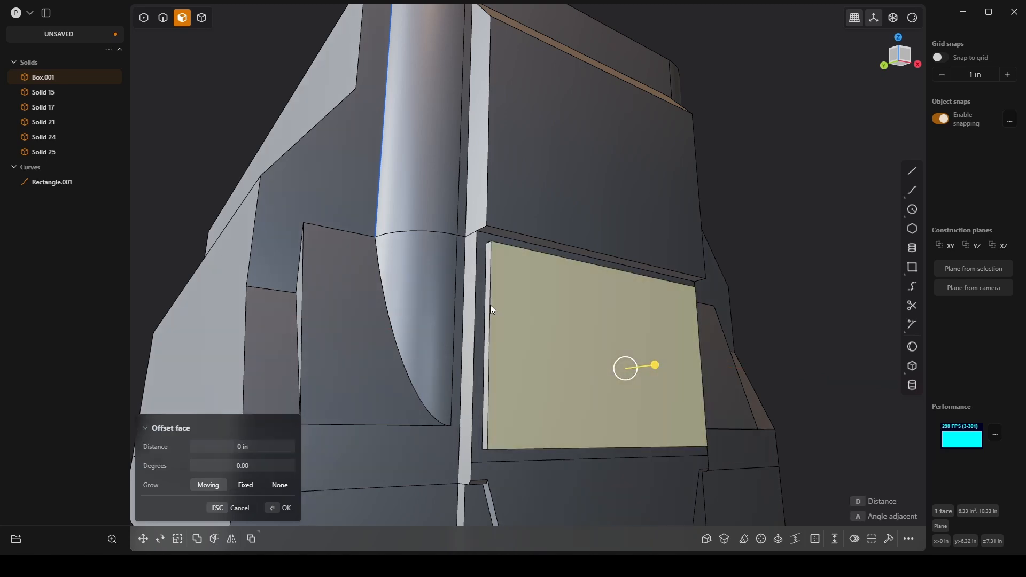
pyautogui.press('2')
pyautogui.click(491, 304)
pyautogui.click(696, 332)
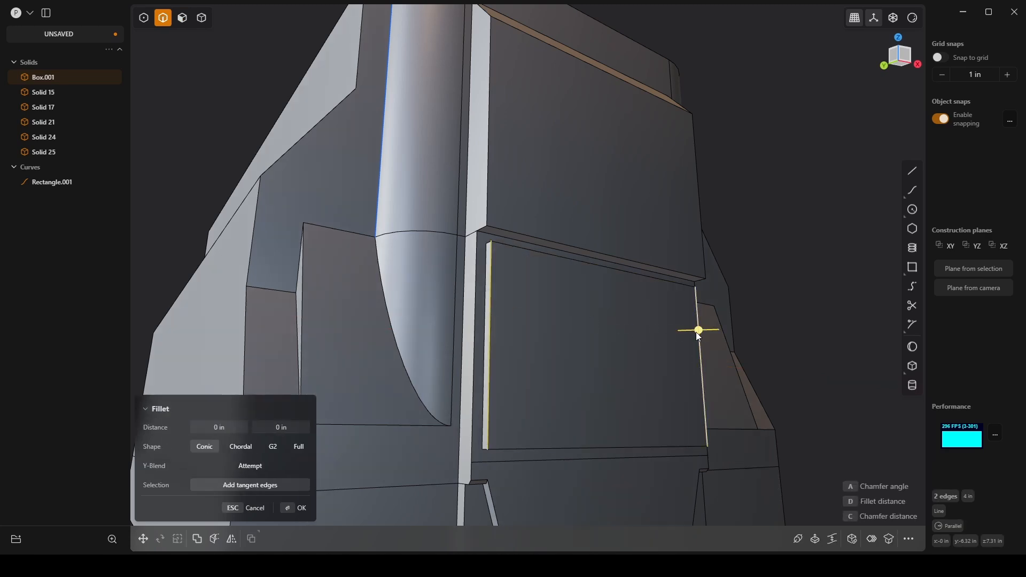
pyautogui.moveTo(696, 332); pyautogui.dragTo(562, 358, button='middle')
pyautogui.scroll(3, 562, 355)
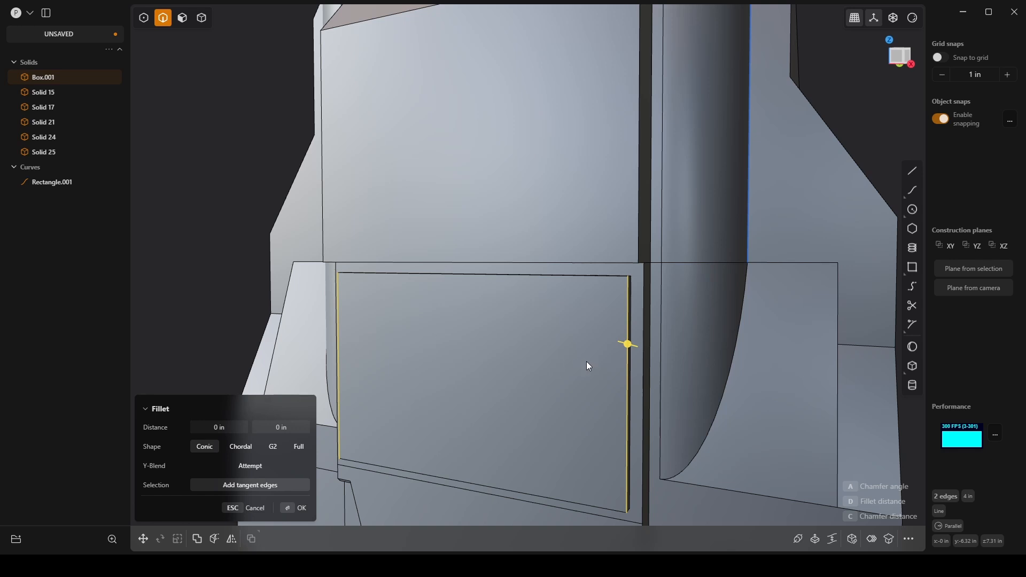
pyautogui.press('Escape')
# Step: Move the raised center panel's outer vertical edge on the +X side by -0.25 in along X
pyautogui.click(627, 383)
pyautogui.press('g')
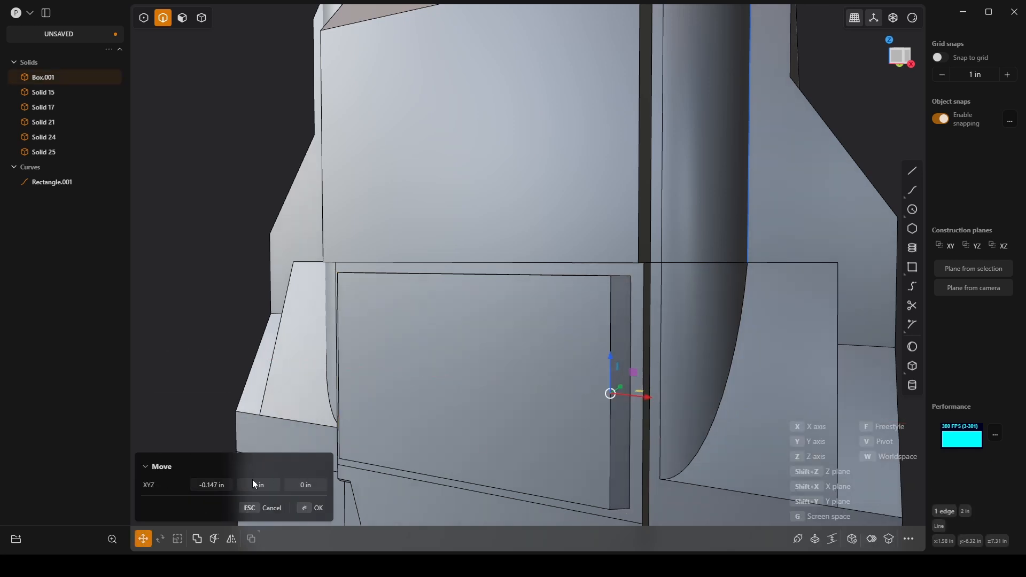
pyautogui.click(201, 486)
pyautogui.write('-0.25')
pyautogui.press('Return')
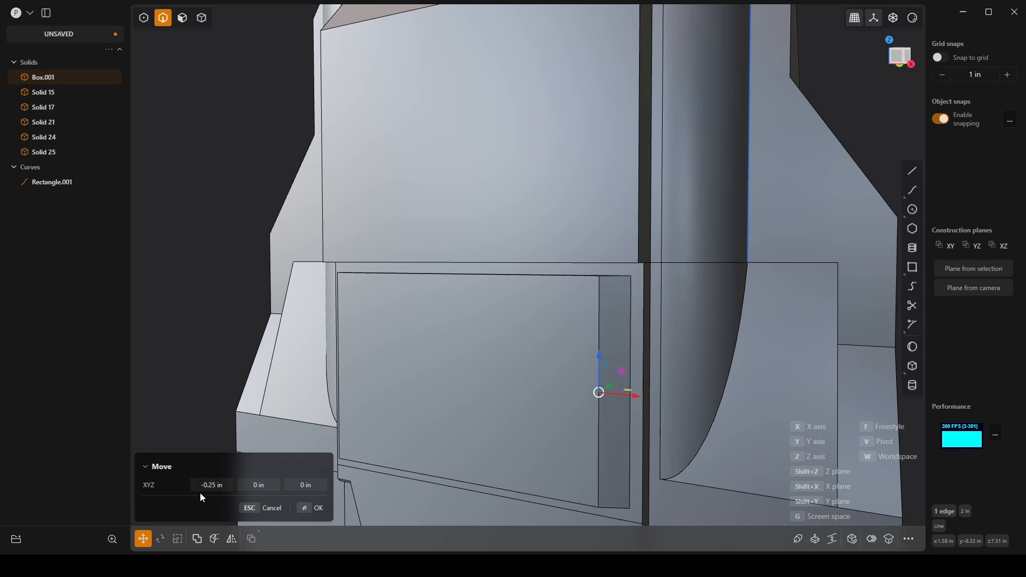
pyautogui.scroll(-4, 458, 351)
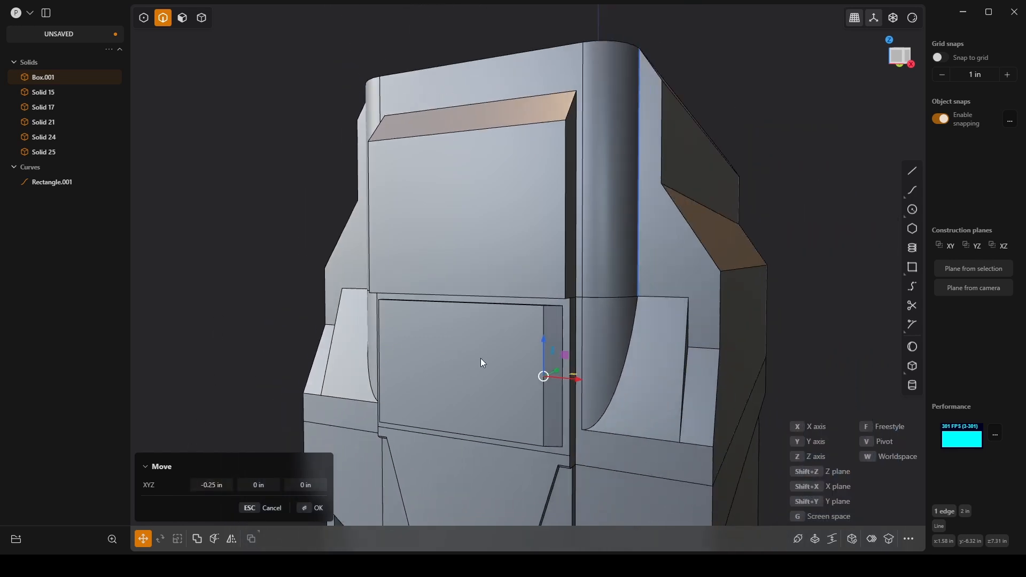
pyautogui.click(318, 508)
# Step: Mirror the main body's +X half onto the -X side, slicing at the mirror plane and merging the halves
pyautogui.press('f')
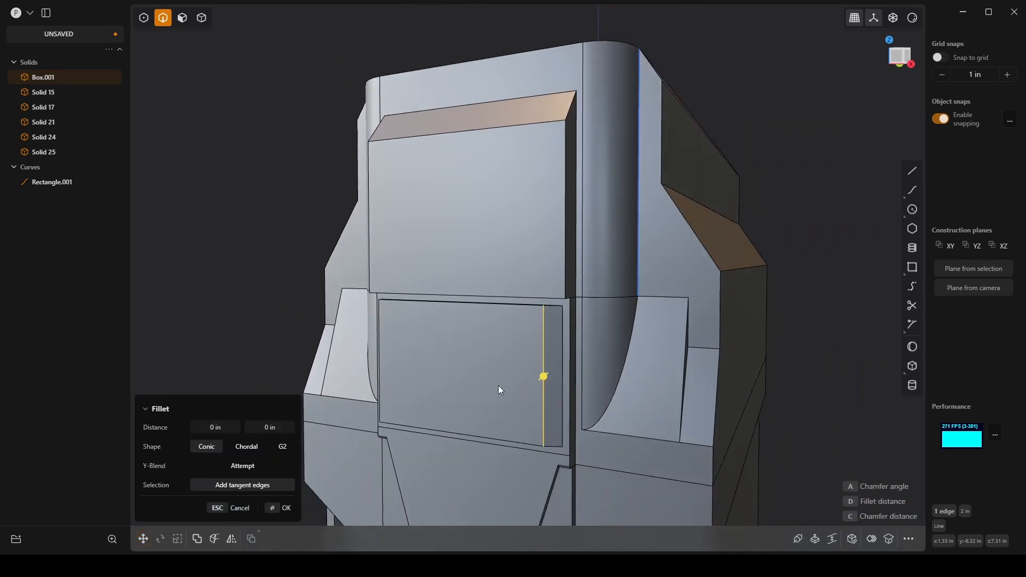
pyautogui.press('4')
pyautogui.press('Escape')
pyautogui.click(517, 377)
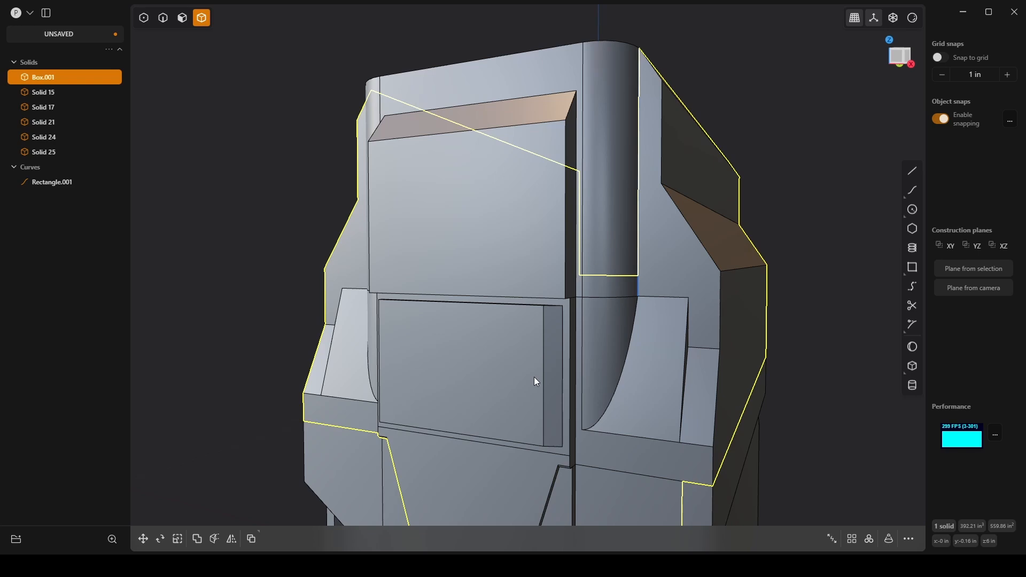
pyautogui.hotkey('alt', 'x')
pyautogui.scroll(-3, 534, 377)
pyautogui.moveTo(540, 366); pyautogui.dragTo(554, 418, button='middle')
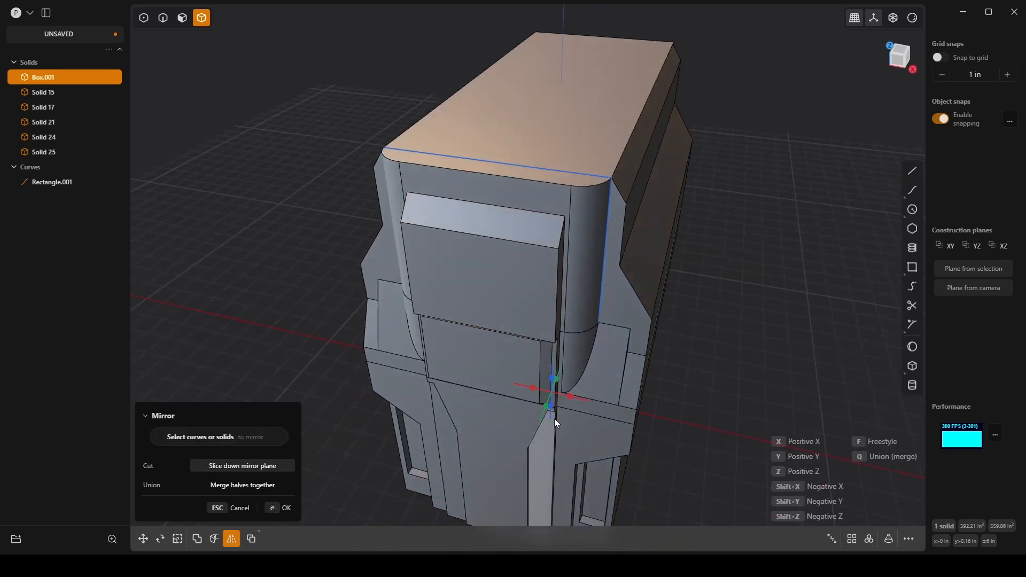
pyautogui.click(570, 395)
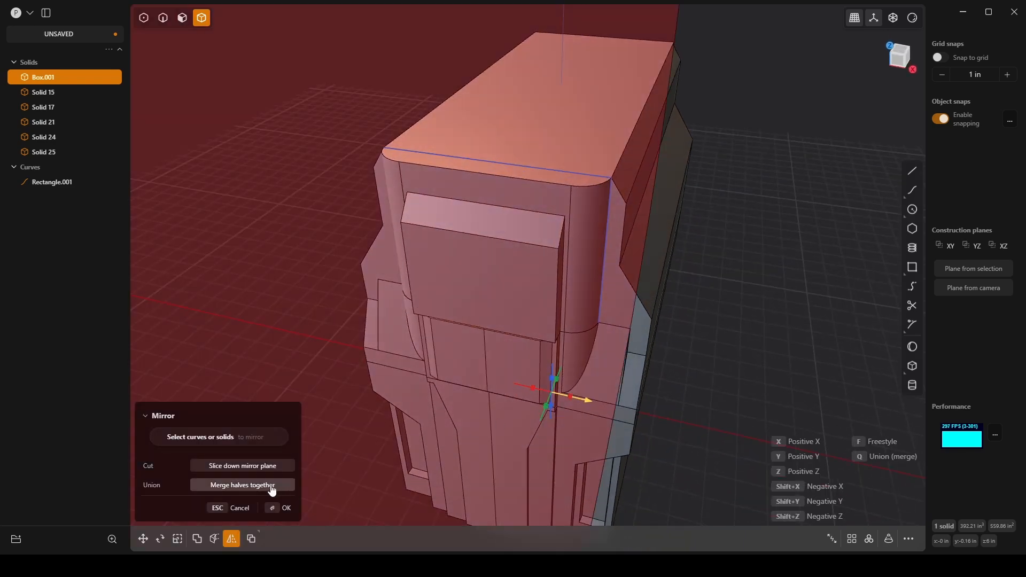
pyautogui.click(283, 509)
pyautogui.moveTo(644, 407); pyautogui.dragTo(579, 207, button='middle')
pyautogui.click(703, 254)
pyautogui.scroll(-5, 714, 242)
pyautogui.scroll(4, 579, 207)
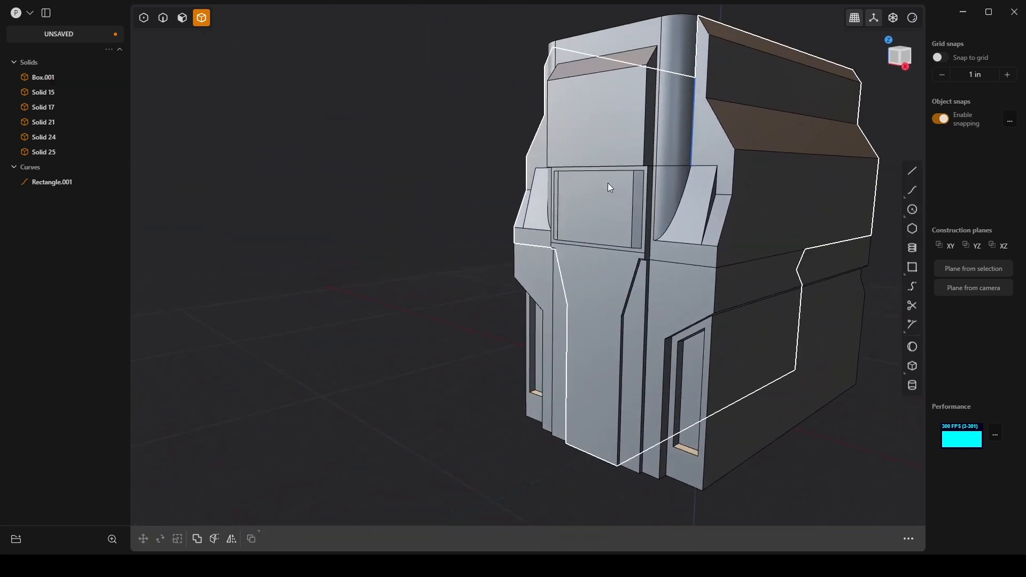
pyautogui.scroll(3, 608, 183)
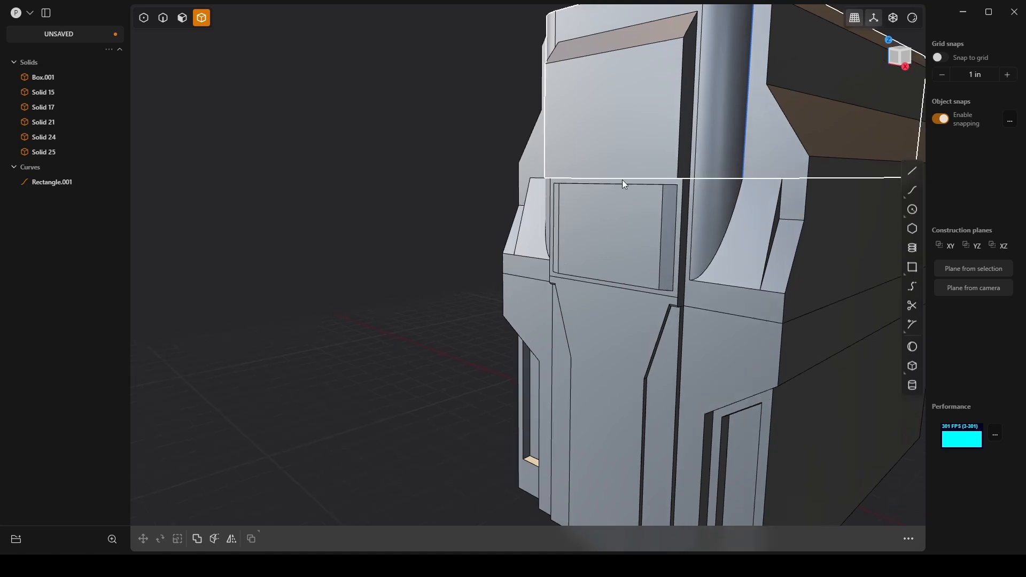
pyautogui.scroll(-3, 602, 230)
pyautogui.moveTo(606, 209); pyautogui.dragTo(690, 300, button='middle')
# Step: Scale all solids and the rectangle curve along X by a factor of 0.75
pyautogui.hotkey('ctrl', 'a')
pyautogui.press('s')
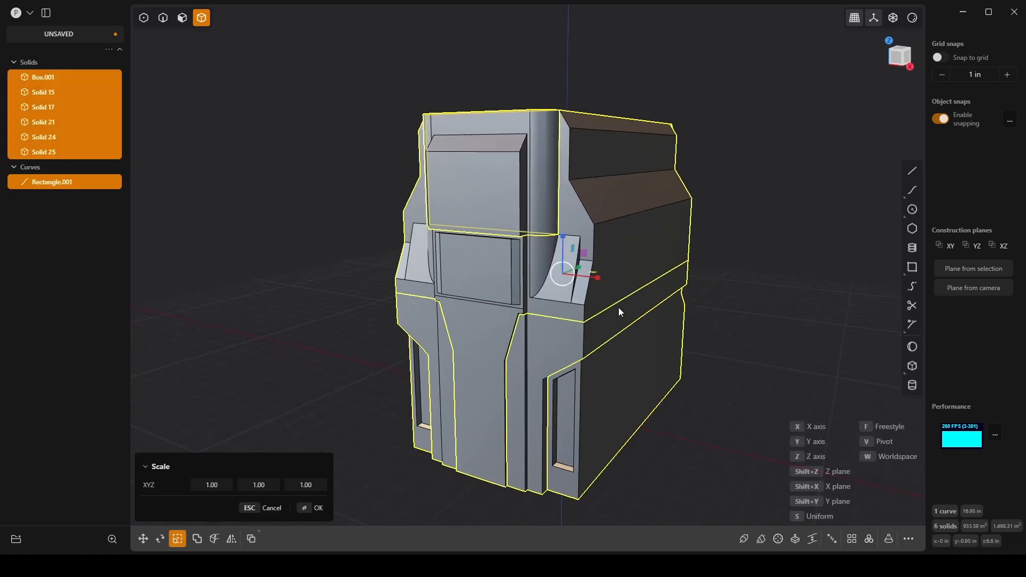
pyautogui.moveTo(597, 274); pyautogui.dragTo(582, 282)
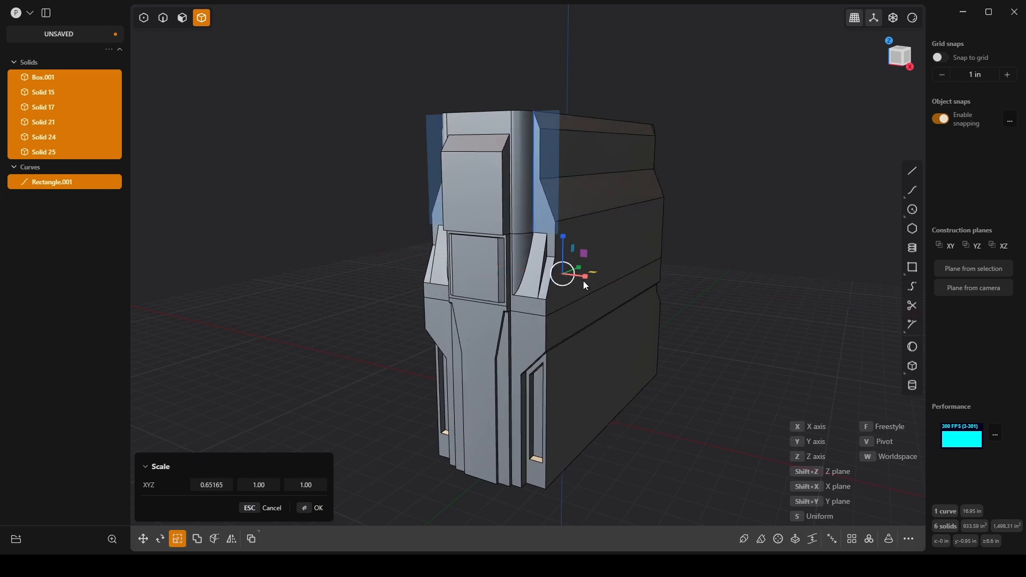
pyautogui.moveTo(583, 282); pyautogui.dragTo(628, 258, button='middle')
pyautogui.press('Return')
pyautogui.press('s')
pyautogui.moveTo(570, 280); pyautogui.dragTo(557, 274)
pyautogui.click(226, 488)
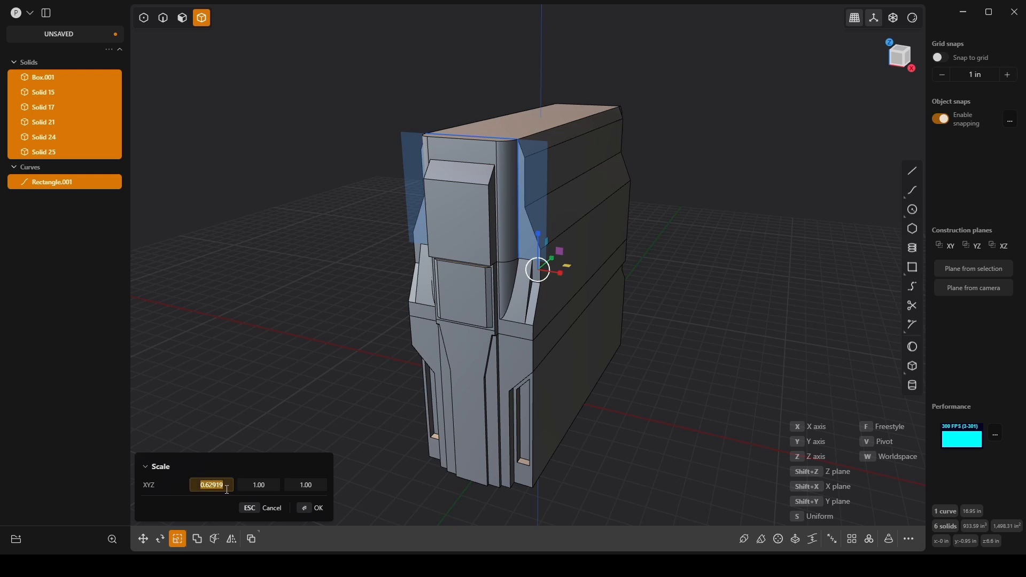
pyautogui.write('.75')
pyautogui.press('Return')
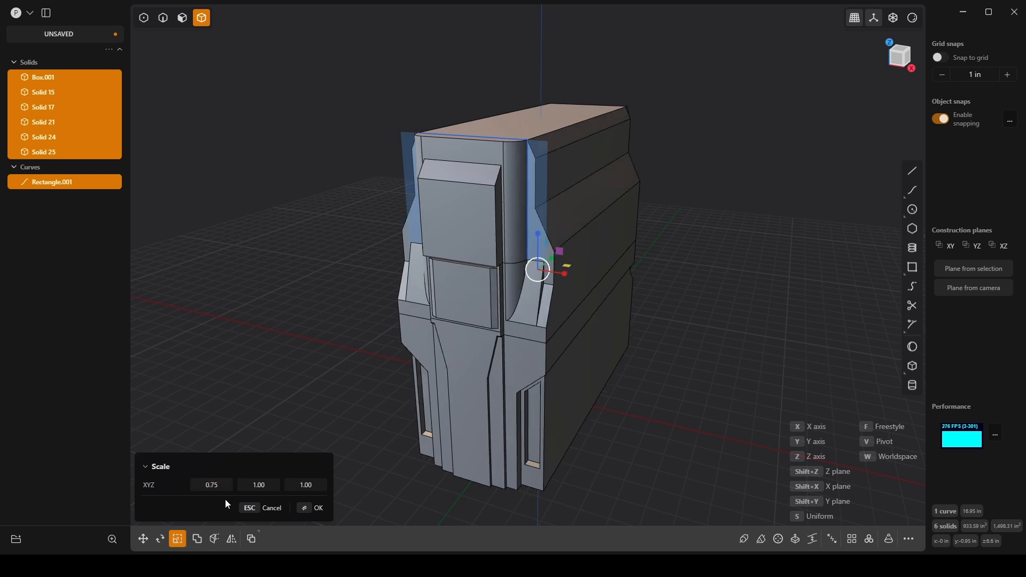
pyautogui.click(316, 514)
pyautogui.moveTo(626, 348); pyautogui.dragTo(768, 280, button='middle')
pyautogui.click(708, 305)
# Step: Create a box centered on the main body's large +X side face, about 3.413 in wide, 0.616 in long and 1 in high
pyautogui.press('KP_1')
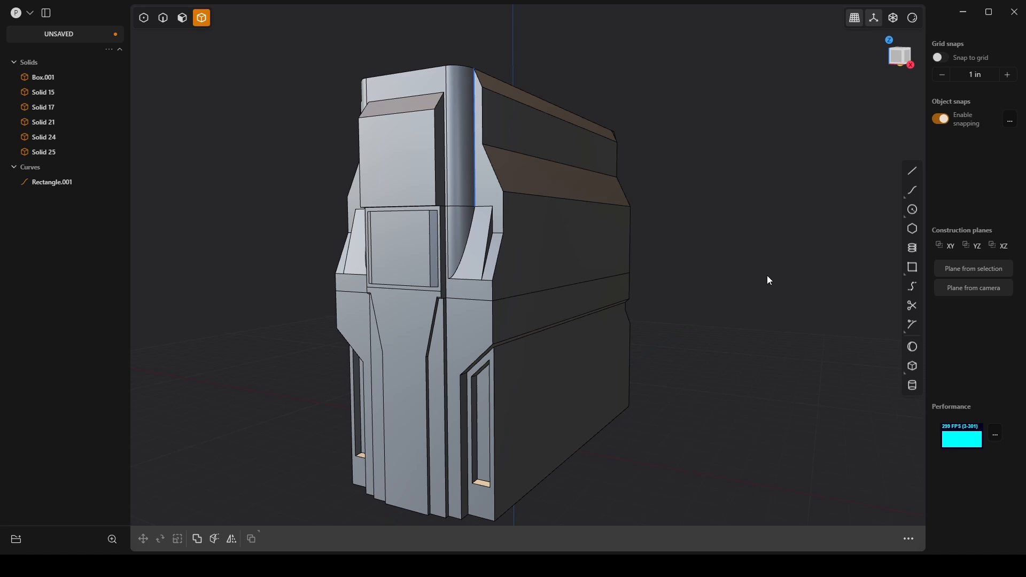
pyautogui.scroll(4, 639, 213)
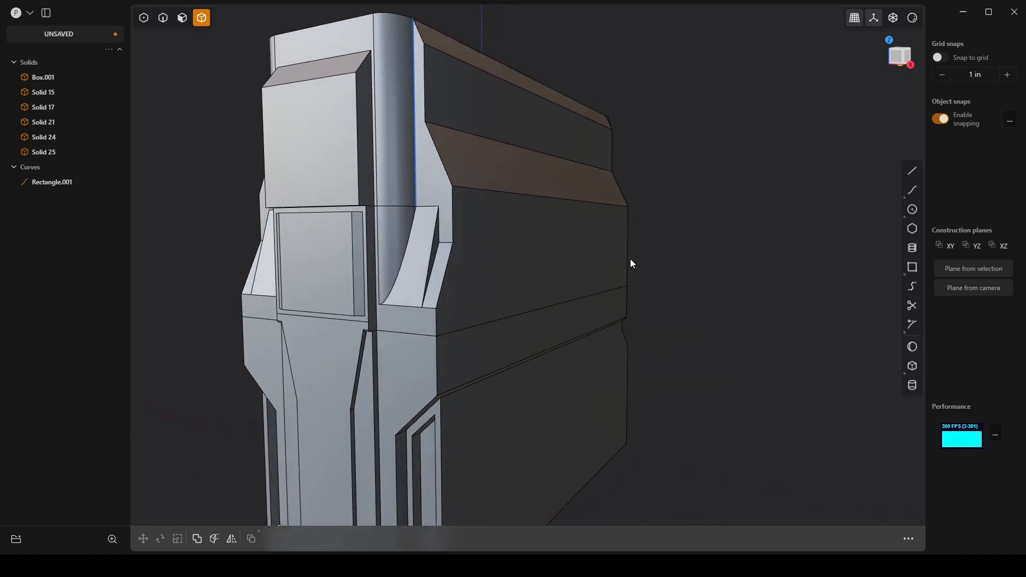
pyautogui.moveTo(630, 259); pyautogui.dragTo(605, 291, button='middle')
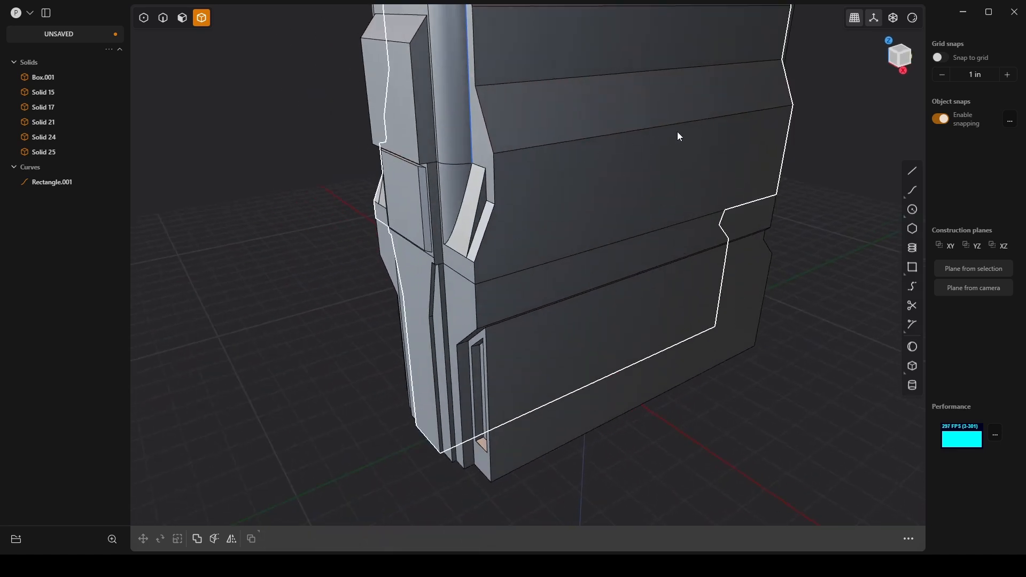
pyautogui.moveTo(721, 194); pyautogui.dragTo(605, 229, button='middle')
pyautogui.press('KP_3')
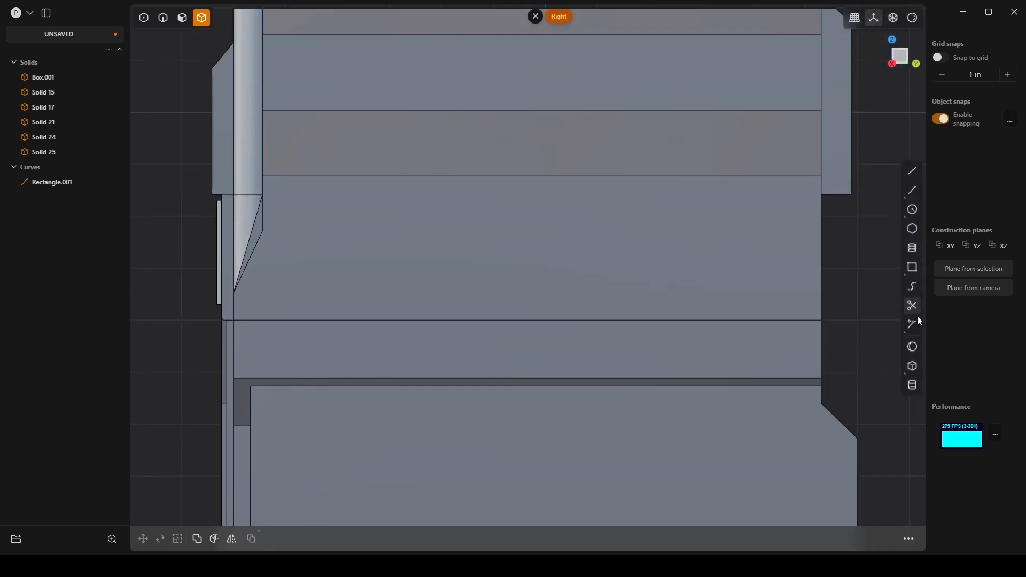
pyautogui.click(912, 366)
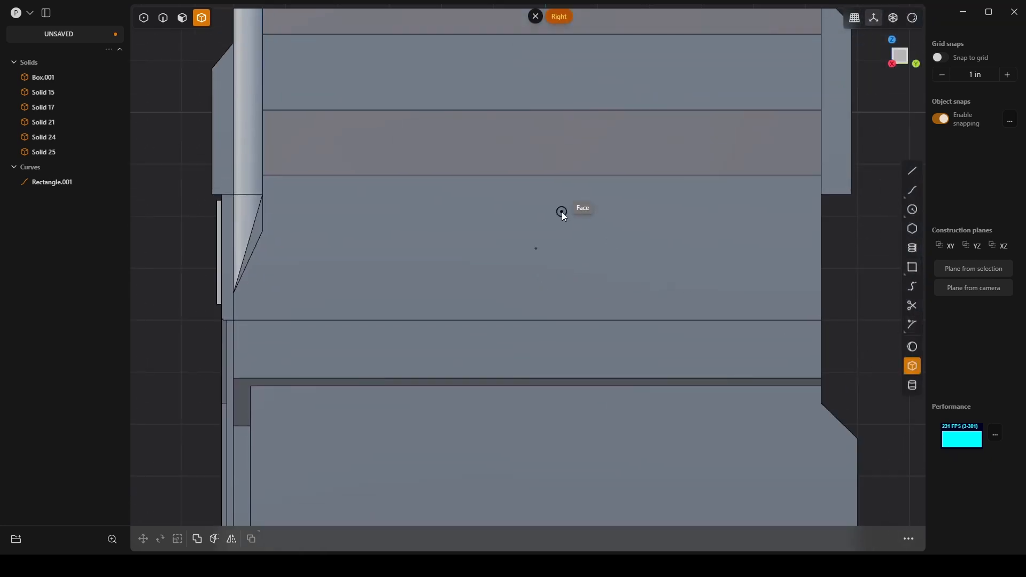
pyautogui.click(536, 249)
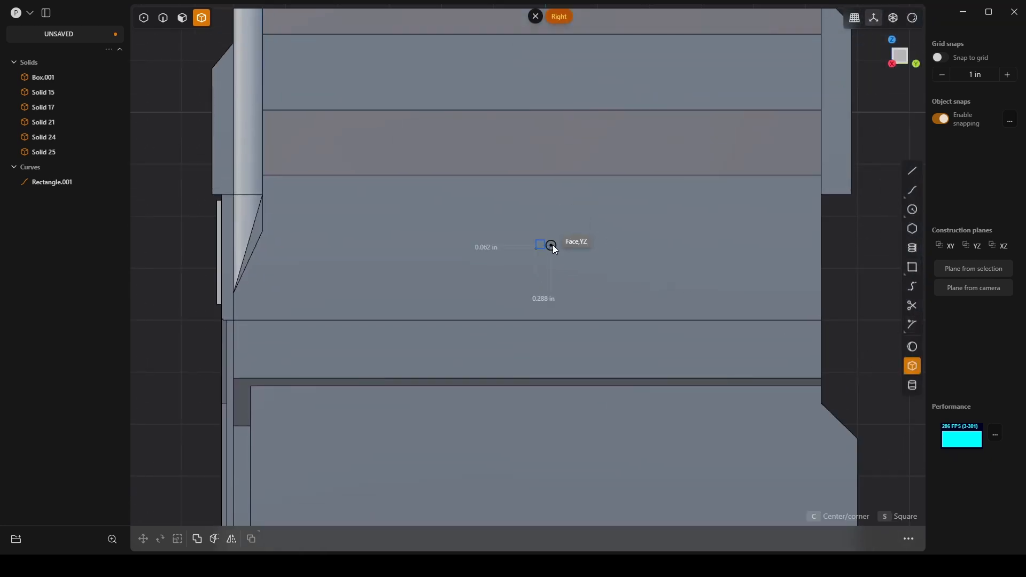
pyautogui.click(624, 233)
pyautogui.moveTo(625, 233); pyautogui.dragTo(718, 224, button='middle')
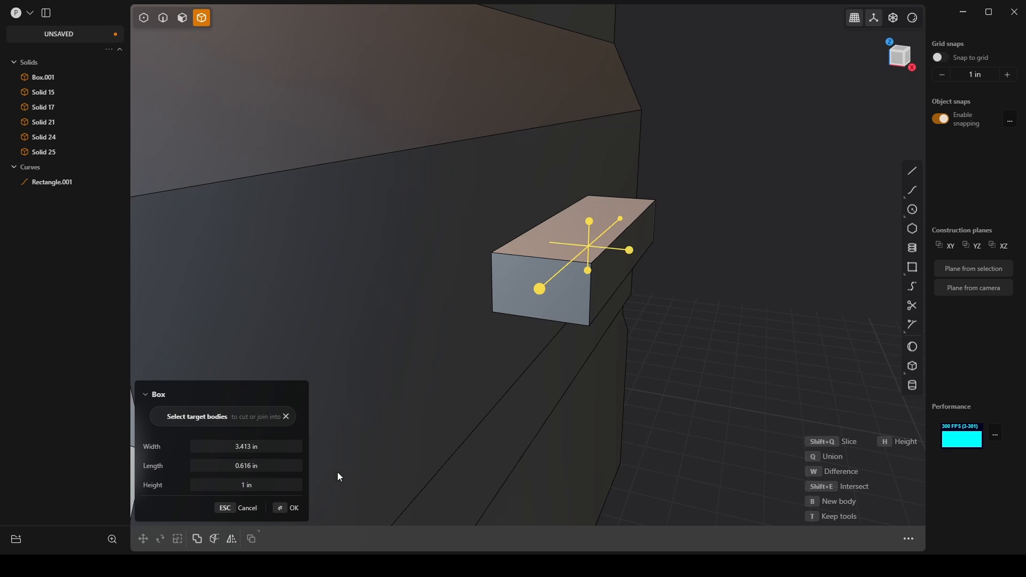
pyautogui.click(287, 513)
pyautogui.press('3')
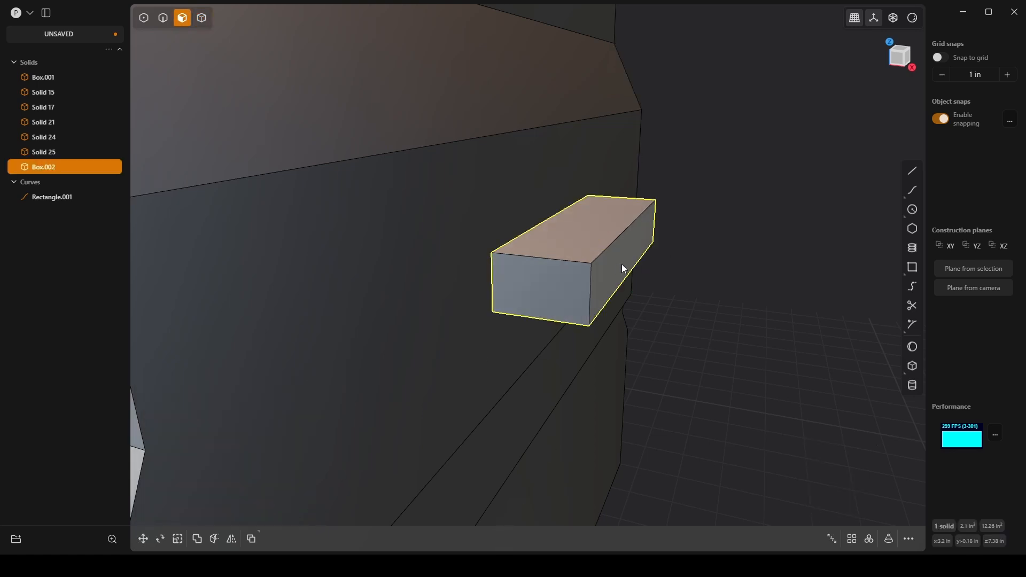
pyautogui.click(621, 263)
pyautogui.moveTo(667, 267); pyautogui.dragTo(607, 249)
pyautogui.moveTo(660, 272); pyautogui.dragTo(614, 208, button='middle')
pyautogui.scroll(-10, 614, 208)
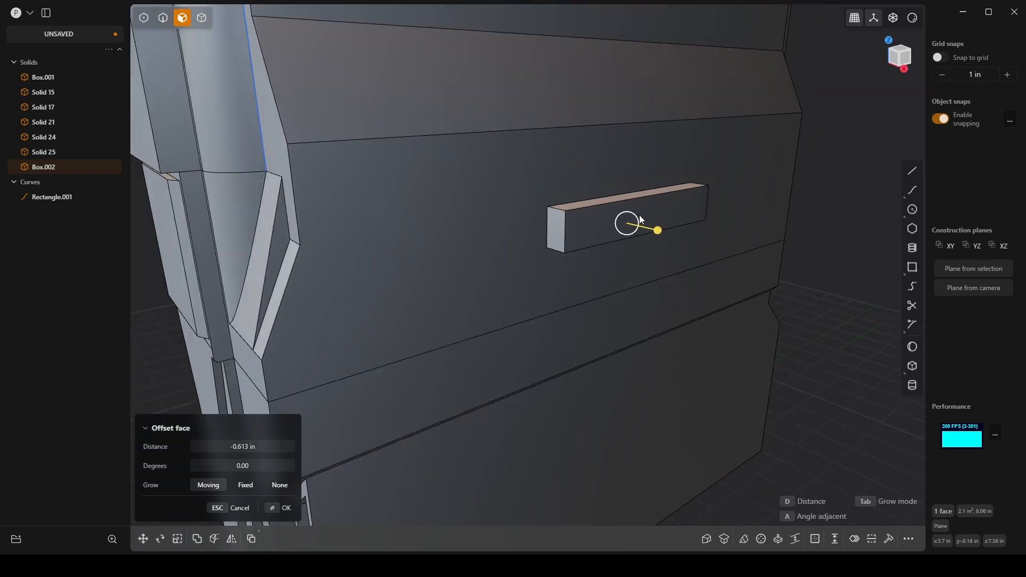
pyautogui.scroll(10, 632, 221)
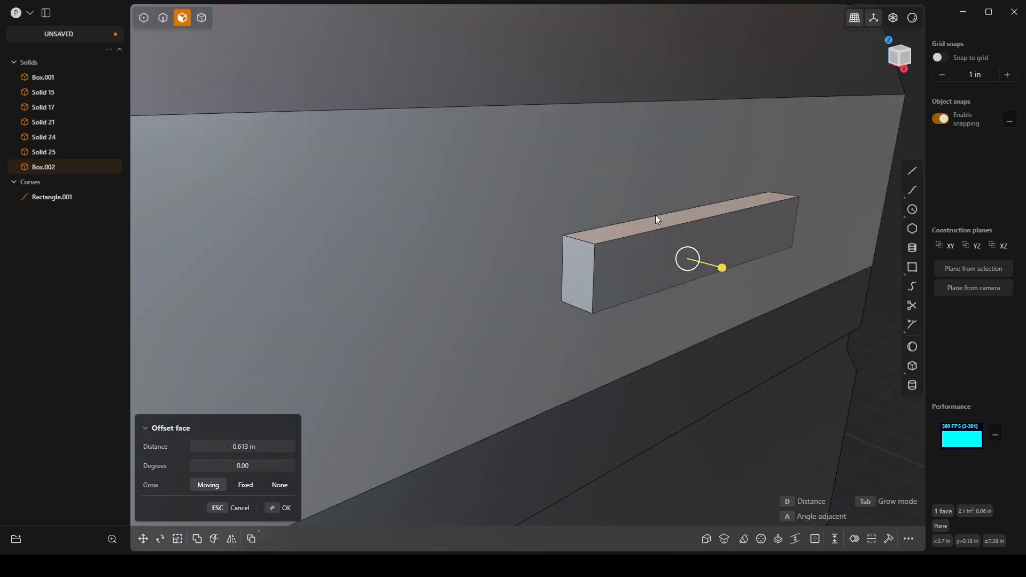
pyautogui.press('2')
pyautogui.click(662, 213)
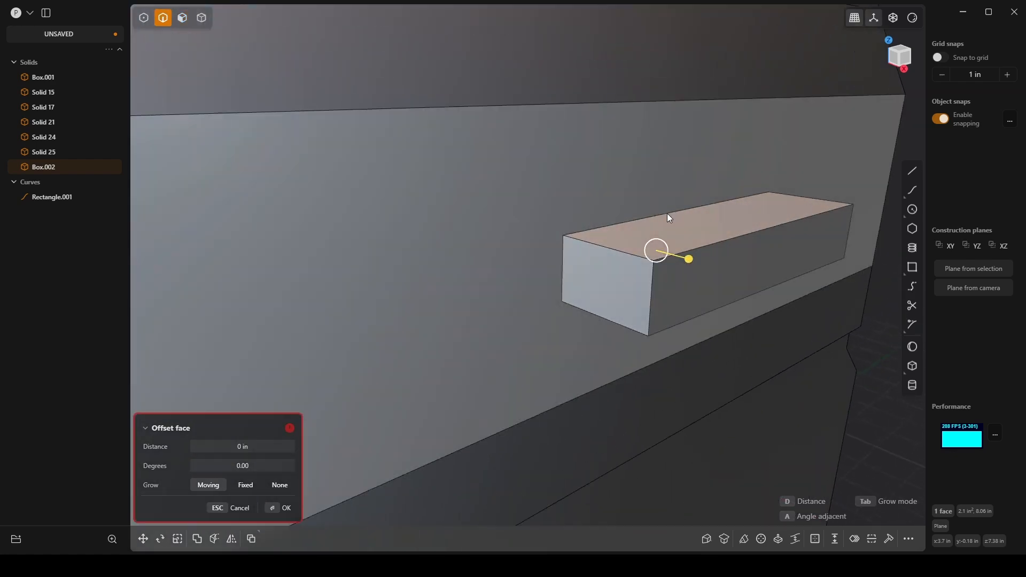
pyautogui.press('Escape')
pyautogui.click(735, 281)
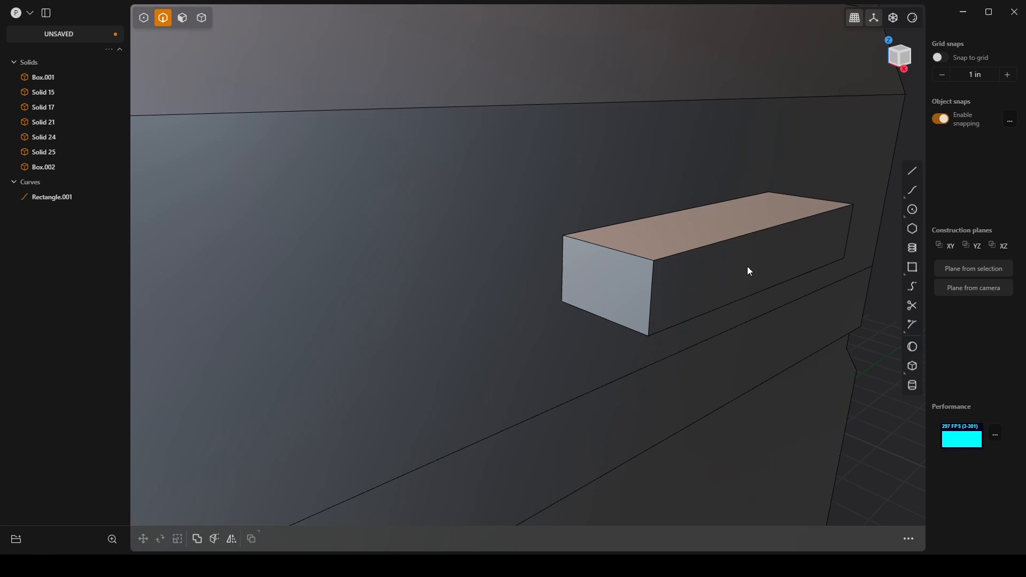
# Step: Offset the small side box's outer face inward by about -0.539 in
pyautogui.press('3')
pyautogui.click(765, 260)
pyautogui.press('o')
pyautogui.moveTo(794, 268); pyautogui.dragTo(744, 253)
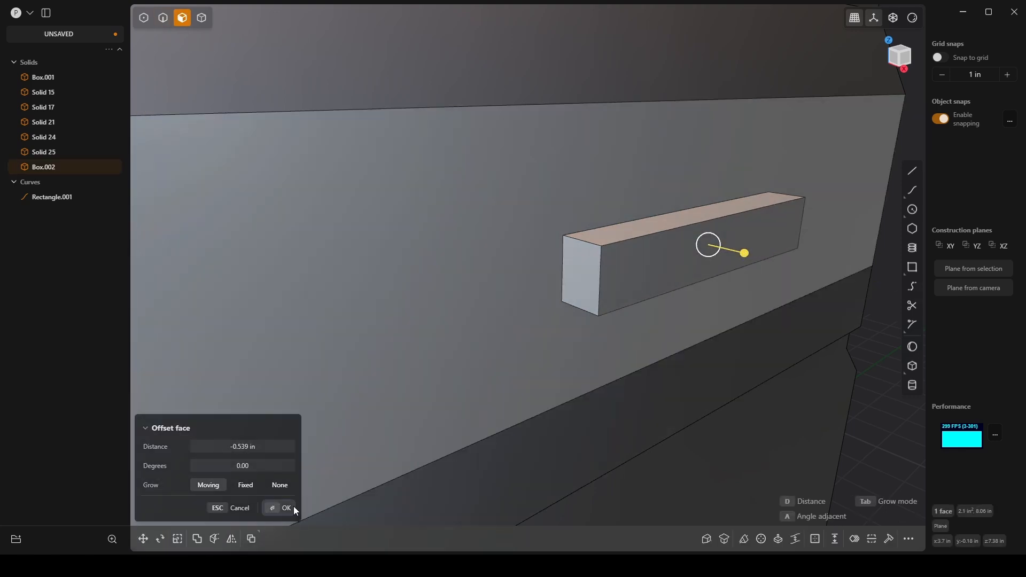
pyautogui.click(286, 508)
# Step: Move the side box's upper edge against the main body up 0.45 in along Z to slope its top face
pyautogui.press('2')
pyautogui.click(643, 223)
pyautogui.press('f')
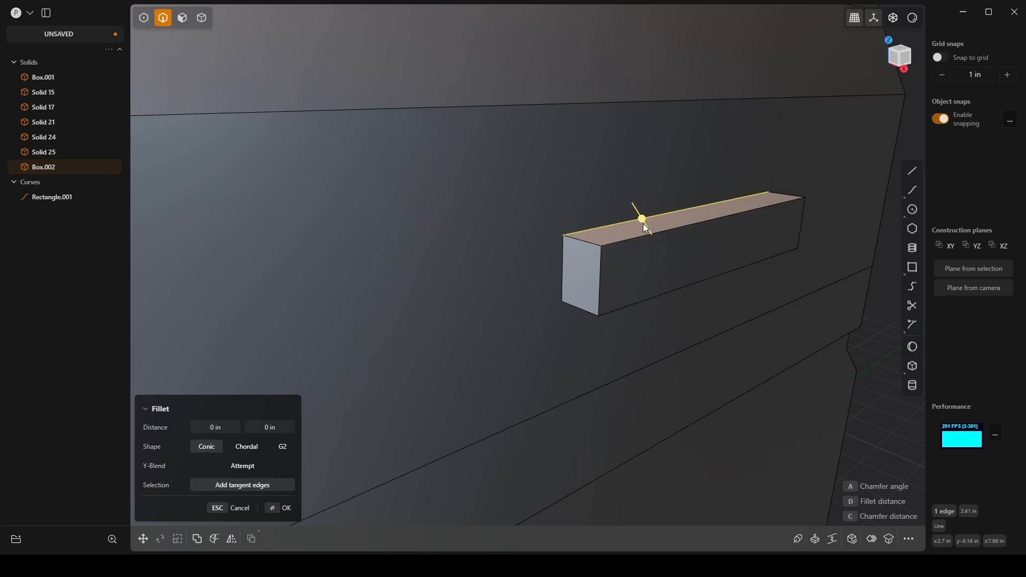
pyautogui.press('g')
pyautogui.moveTo(684, 177); pyautogui.dragTo(701, 124)
pyautogui.click(306, 484)
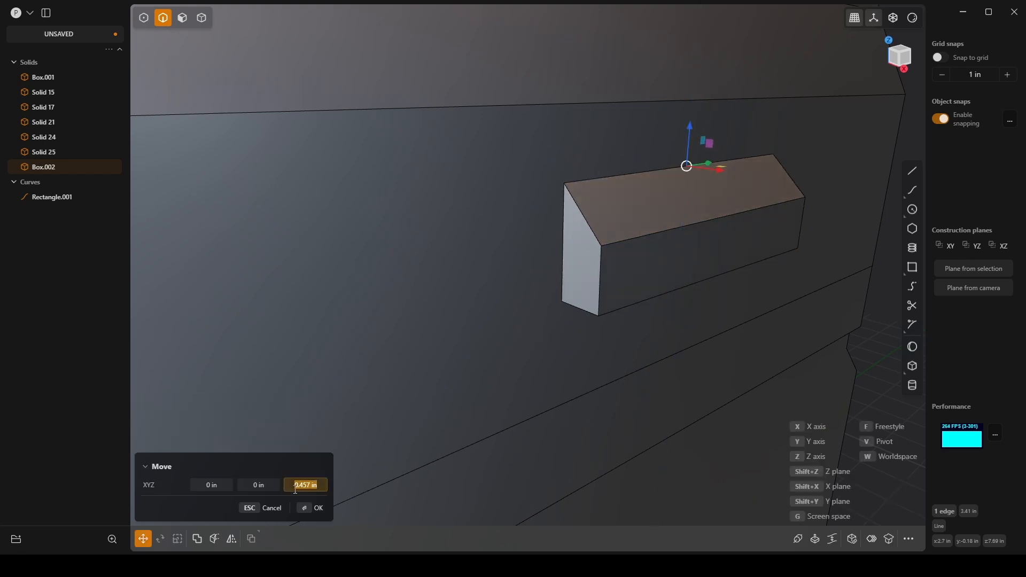
pyautogui.write('0.45')
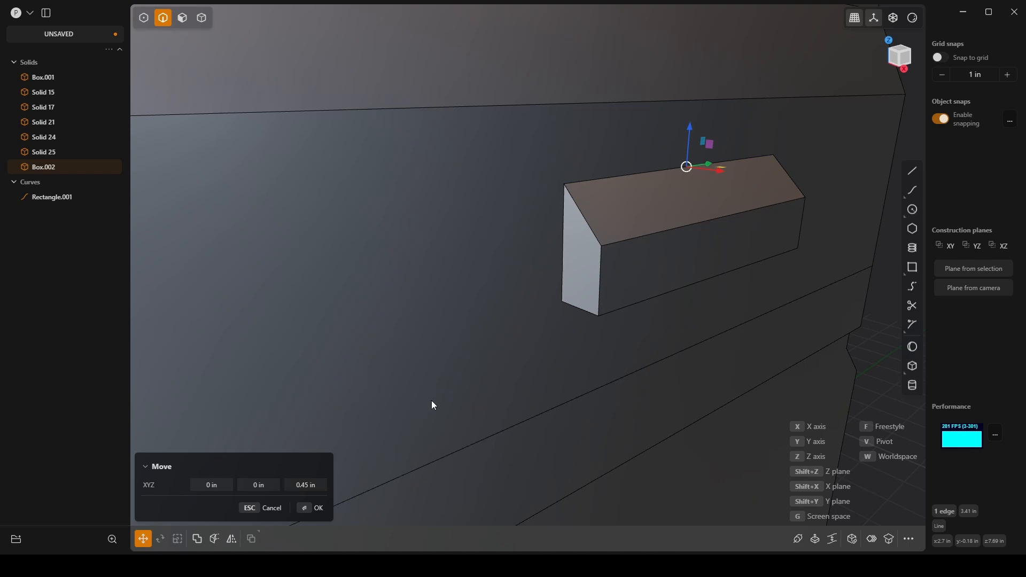
pyautogui.click(309, 507)
# Step: Fillet the four outer edges at both ends of the side box, sloped and vertical, by about 0.379 in
pyautogui.scroll(-3, 538, 312)
pyautogui.scroll(-3, 539, 311)
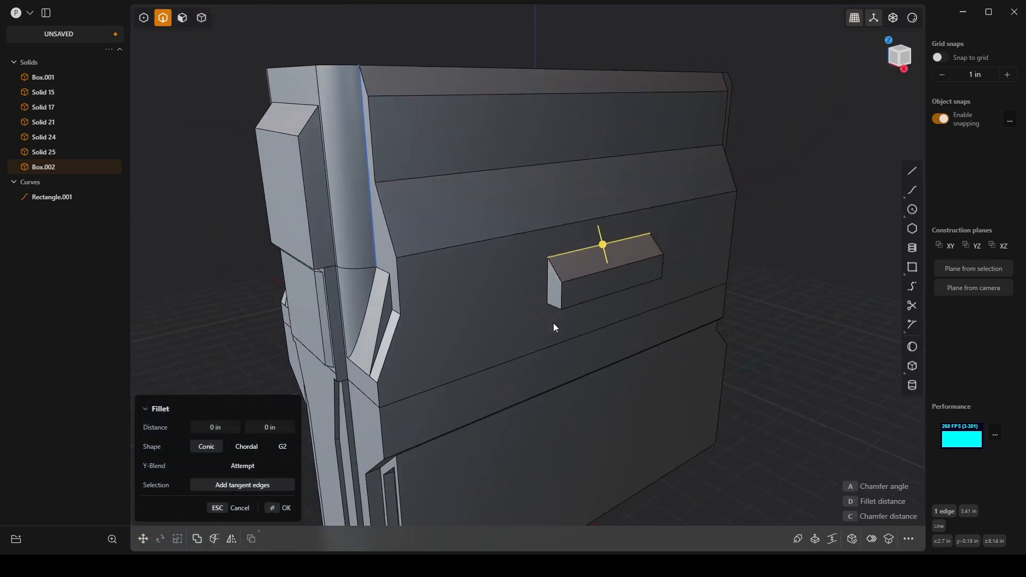
pyautogui.moveTo(554, 325); pyautogui.dragTo(625, 297, button='middle')
pyautogui.moveTo(674, 265); pyautogui.dragTo(545, 241, button='middle')
pyautogui.scroll(3, 543, 220)
pyautogui.scroll(4, 519, 258)
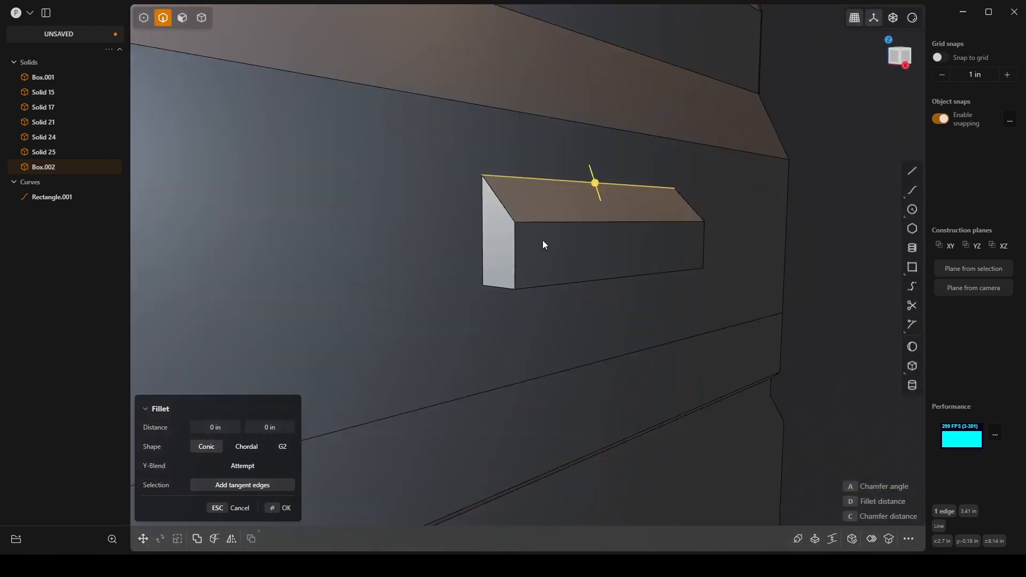
pyautogui.click(518, 244)
pyautogui.keyDown('shift'); pyautogui.click(508, 215); pyautogui.keyUp('shift')
pyautogui.keyDown('shift'); pyautogui.click(681, 207); pyautogui.keyUp('shift')
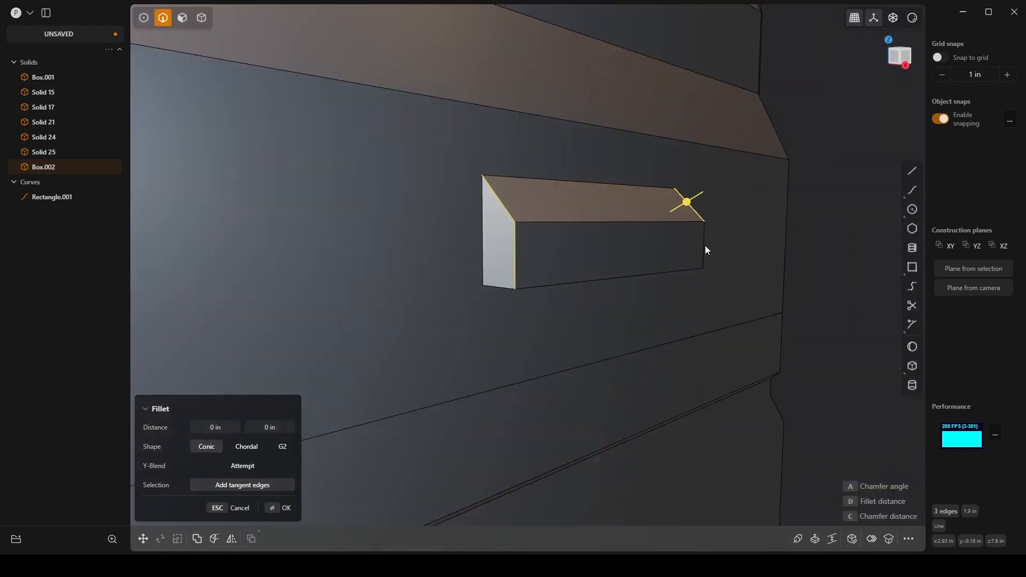
pyautogui.click(690, 201)
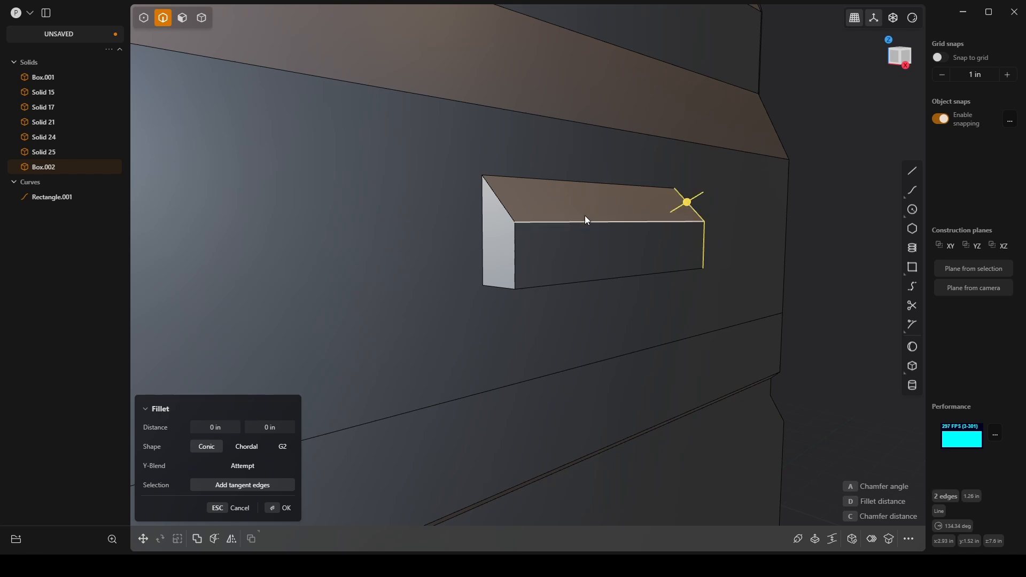
pyautogui.click(508, 210)
pyautogui.click(515, 237)
pyautogui.moveTo(514, 223)
pyautogui.mouseDown()
pyautogui.moveTo(523, 231)
pyautogui.moveTo(514, 239)
pyautogui.mouseUp()
pyautogui.moveTo(714, 265); pyautogui.dragTo(684, 293, button='middle')
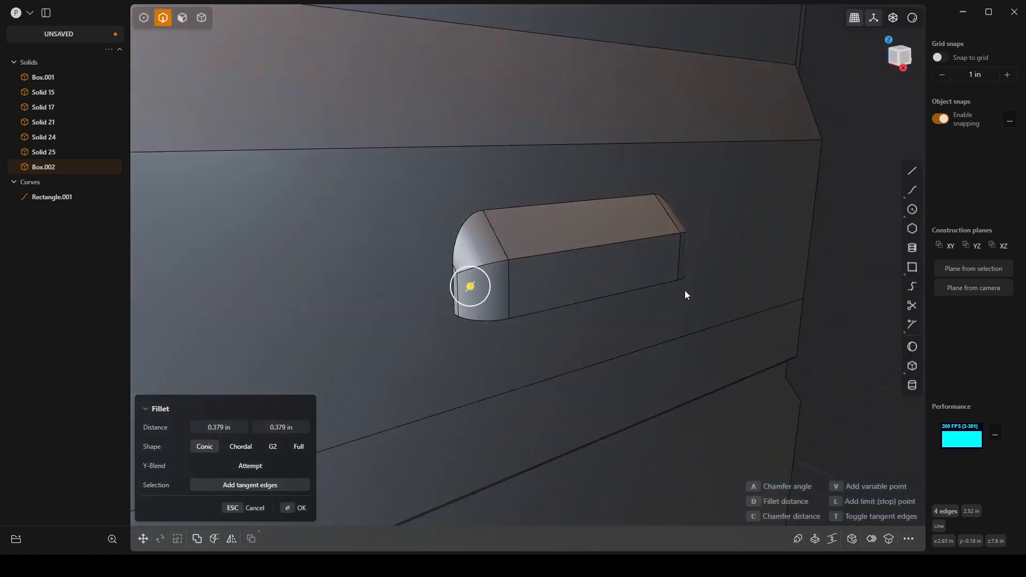
pyautogui.click(305, 510)
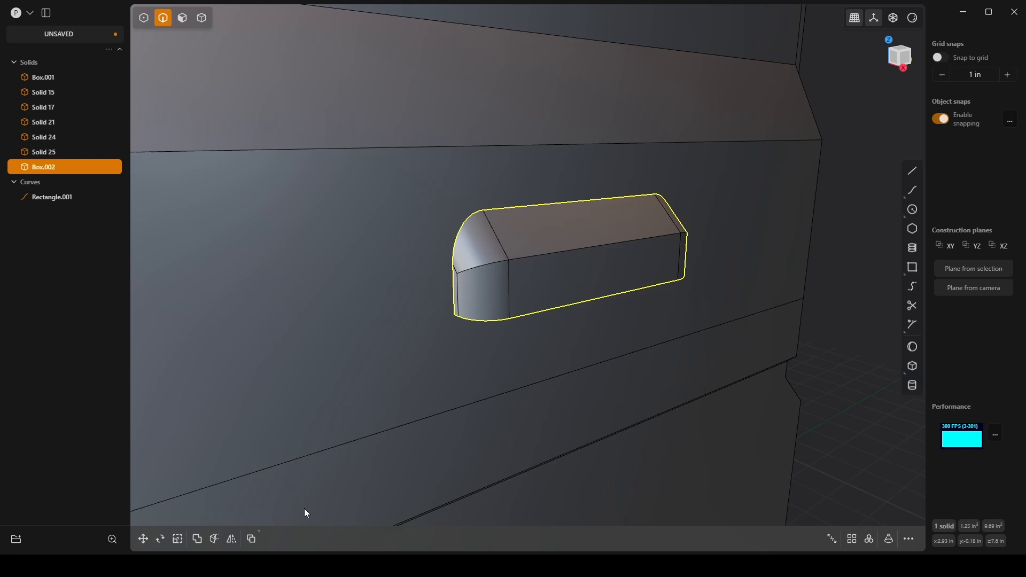
# Step: Fillet the side box's long front edge and its curved end continuations by about 0.608 in
pyautogui.click(562, 252)
pyautogui.press('f')
pyautogui.moveTo(572, 249); pyautogui.dragTo(587, 245)
pyautogui.press('Escape')
pyautogui.keyDown('shift'); pyautogui.click(479, 268); pyautogui.keyUp('shift')
pyautogui.press('b')
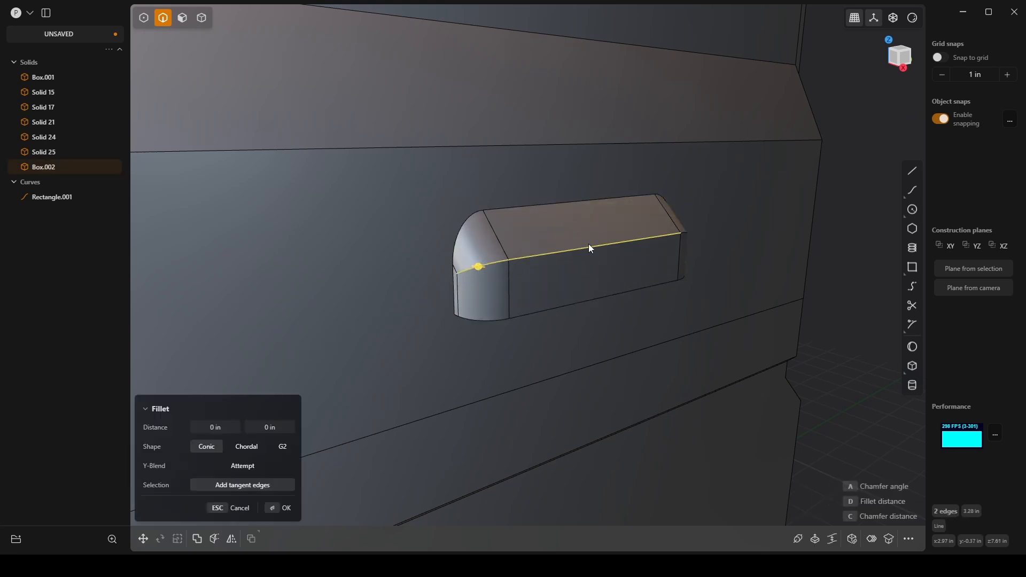
pyautogui.moveTo(716, 251); pyautogui.dragTo(624, 332, button='middle')
pyautogui.scroll(5, 647, 199)
pyautogui.keyDown('shift'); pyautogui.click(655, 232); pyautogui.keyUp('shift')
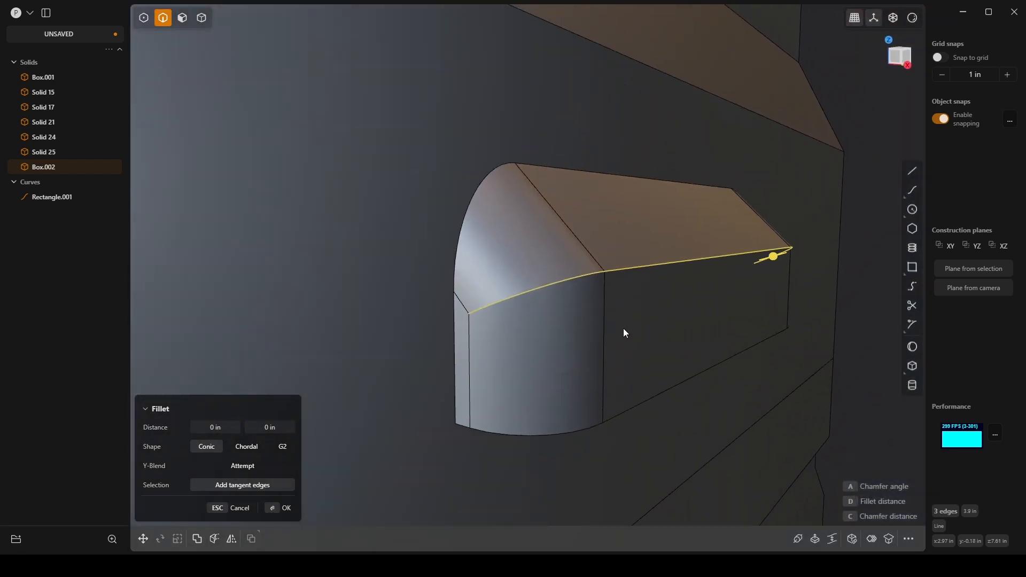
pyautogui.moveTo(766, 262); pyautogui.dragTo(824, 267)
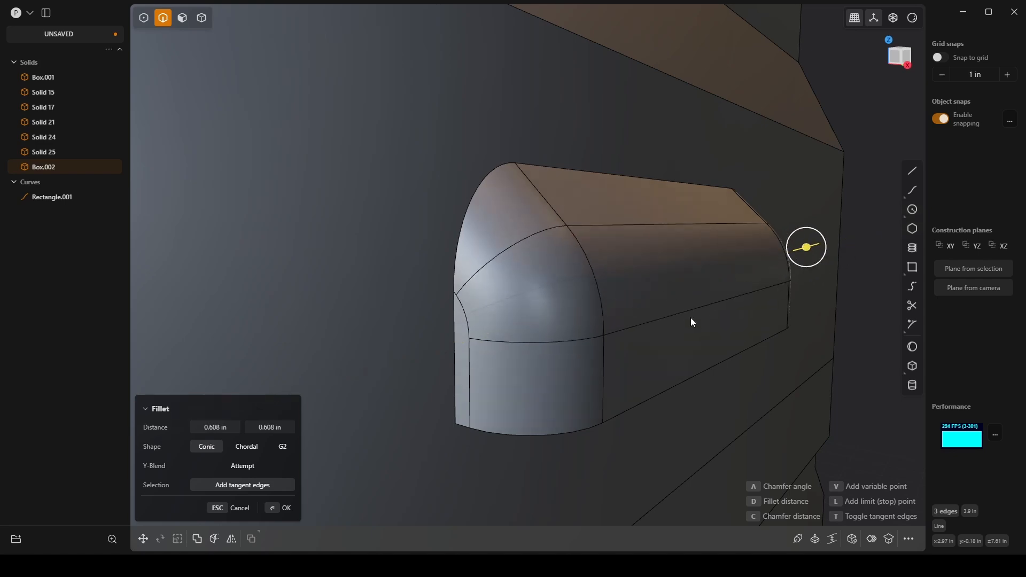
pyautogui.scroll(-3, 676, 314)
pyautogui.moveTo(666, 310); pyautogui.dragTo(620, 323, button='middle')
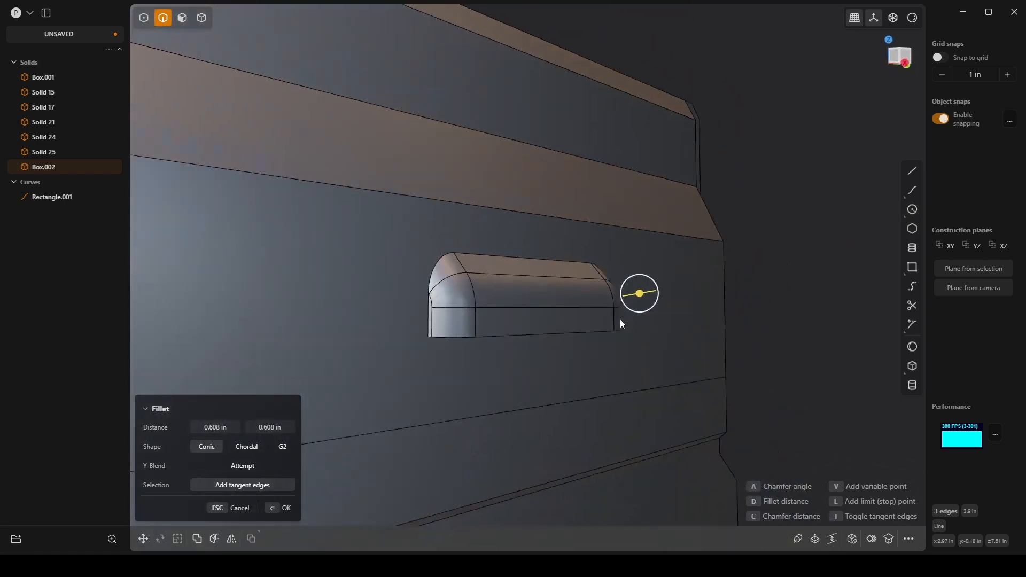
pyautogui.press('Return')
pyautogui.moveTo(754, 332); pyautogui.dragTo(736, 239, button='middle')
pyautogui.click(813, 342)
pyautogui.scroll(-6, 797, 339)
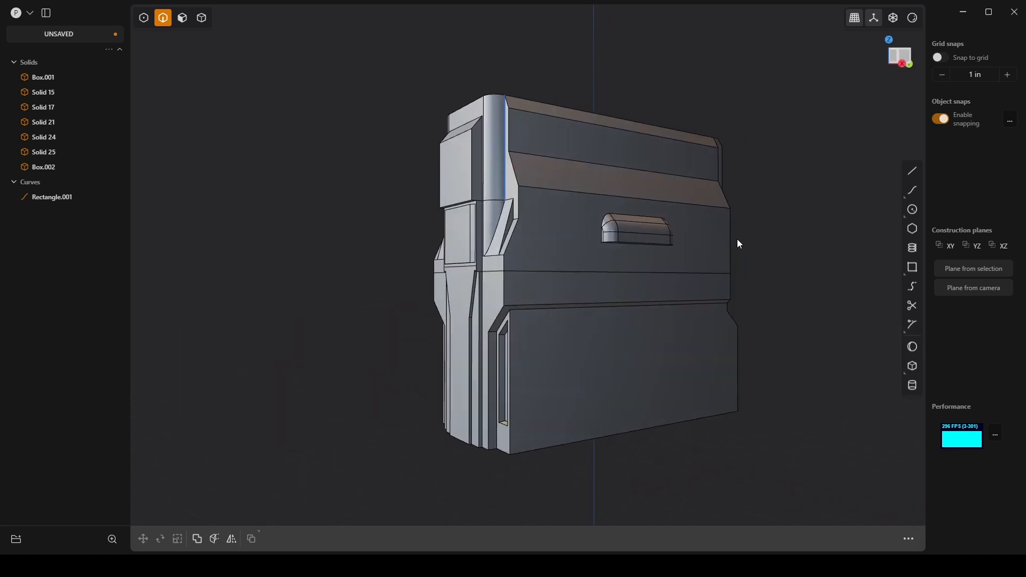
# Step: Isolate the rounded side box and view it straight on from the Right
pyautogui.scroll(4, 588, 236)
pyautogui.moveTo(587, 236); pyautogui.dragTo(657, 239, button='middle')
pyautogui.scroll(5, 657, 241)
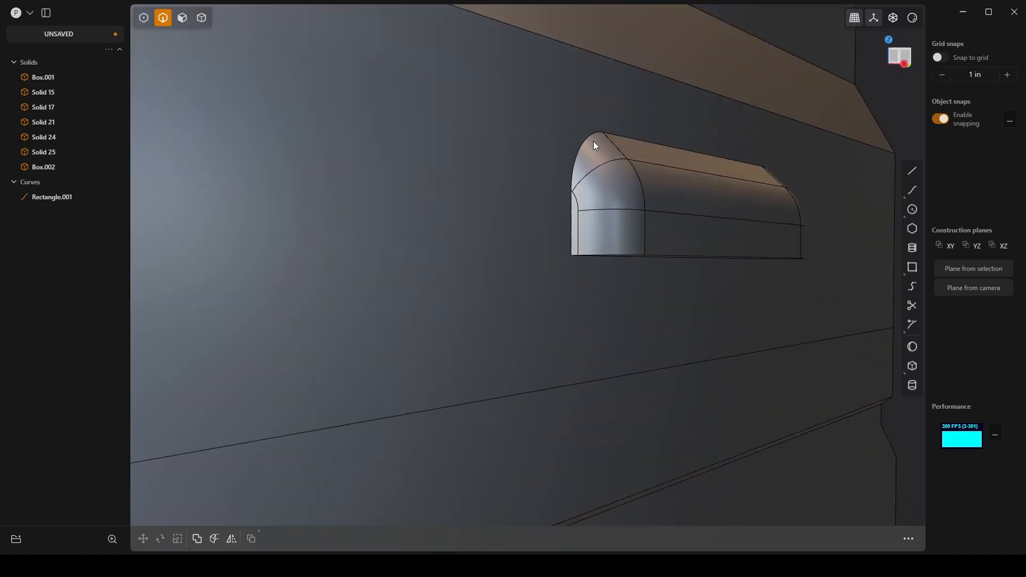
pyautogui.scroll(2, 618, 212)
pyautogui.scroll(-4, 618, 211)
pyautogui.press('4')
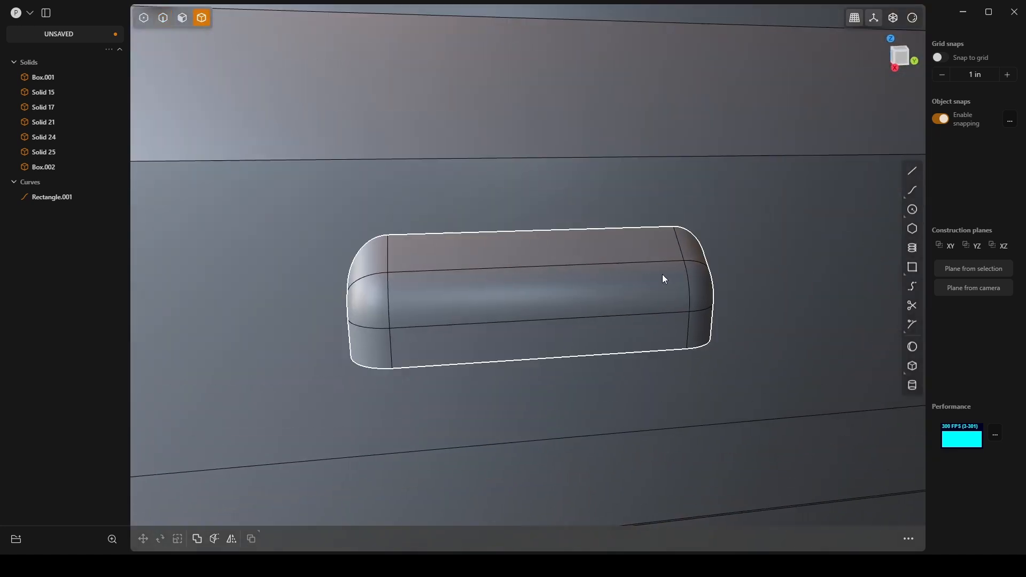
pyautogui.click(663, 275)
pyautogui.moveTo(660, 273); pyautogui.dragTo(647, 289, button='middle')
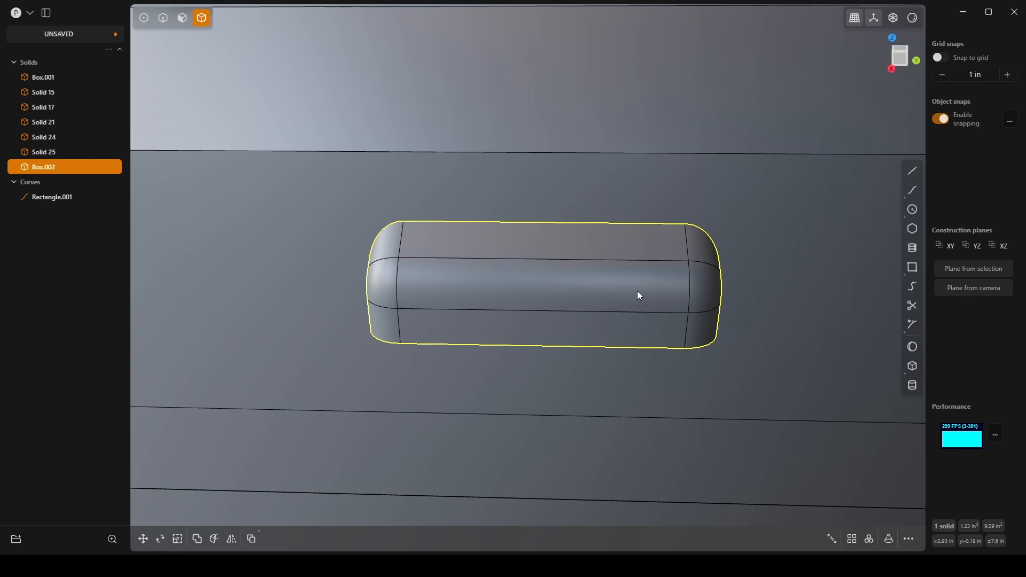
pyautogui.scroll(3, 637, 290)
pyautogui.moveTo(563, 293); pyautogui.dragTo(587, 283, button='middle')
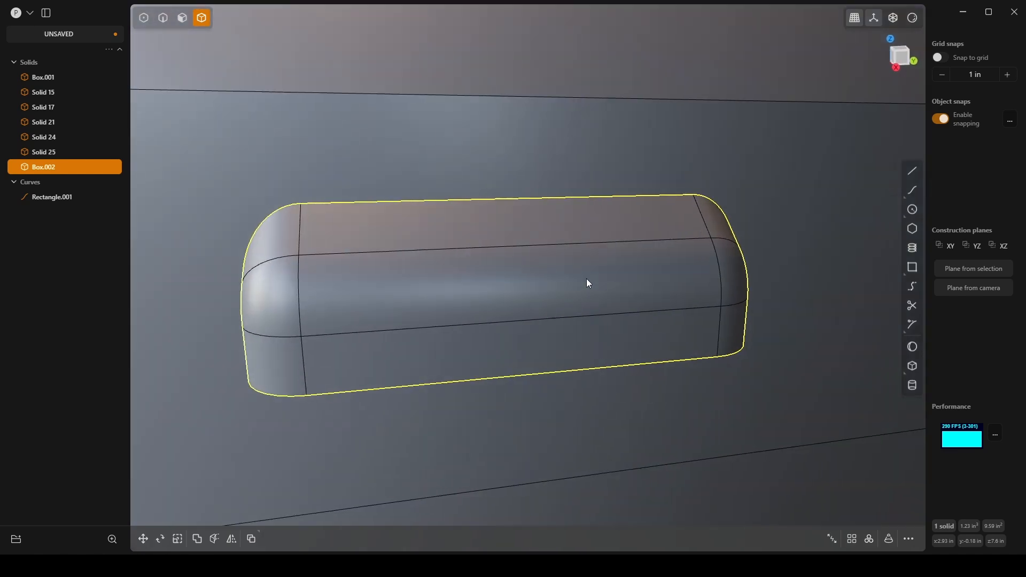
pyautogui.press('/')
pyautogui.scroll(-2, 565, 296)
pyautogui.moveTo(628, 324); pyautogui.dragTo(604, 284, button='middle')
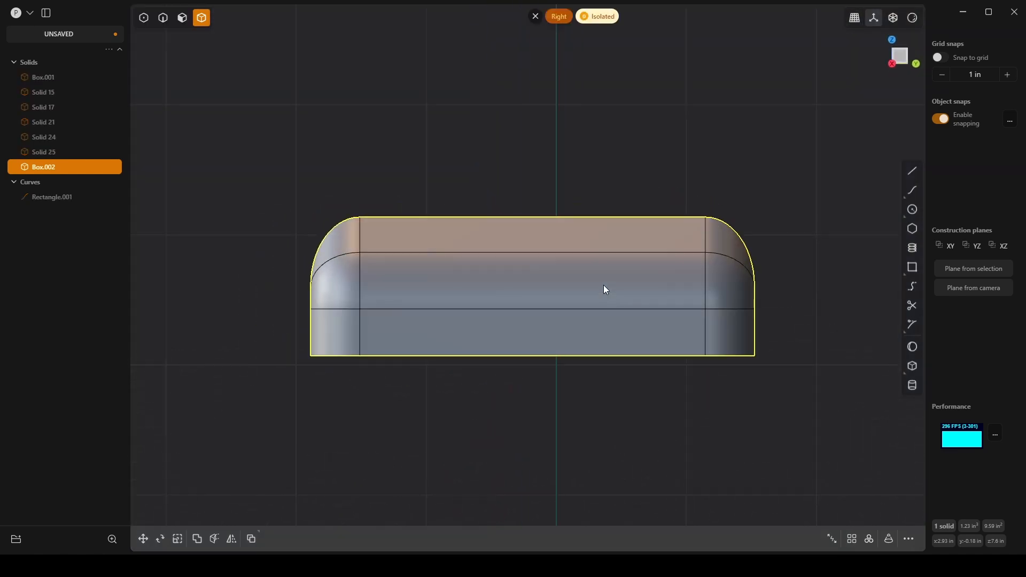
# Step: Draw a rectangle centered on the side box's upper sloped face, extending above it, and move it up about 0.563 in along Z
pyautogui.click(913, 272)
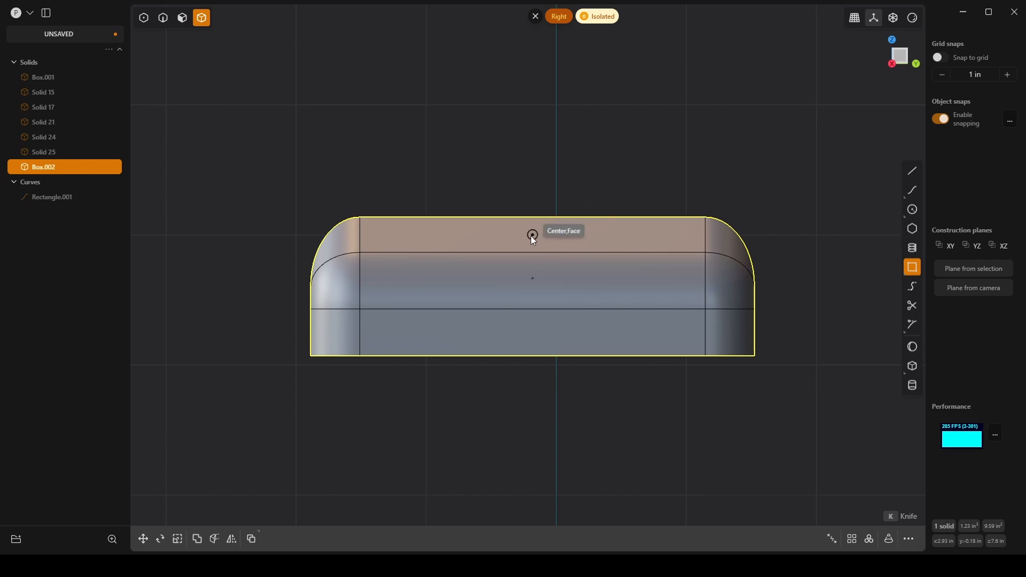
pyautogui.click(533, 239)
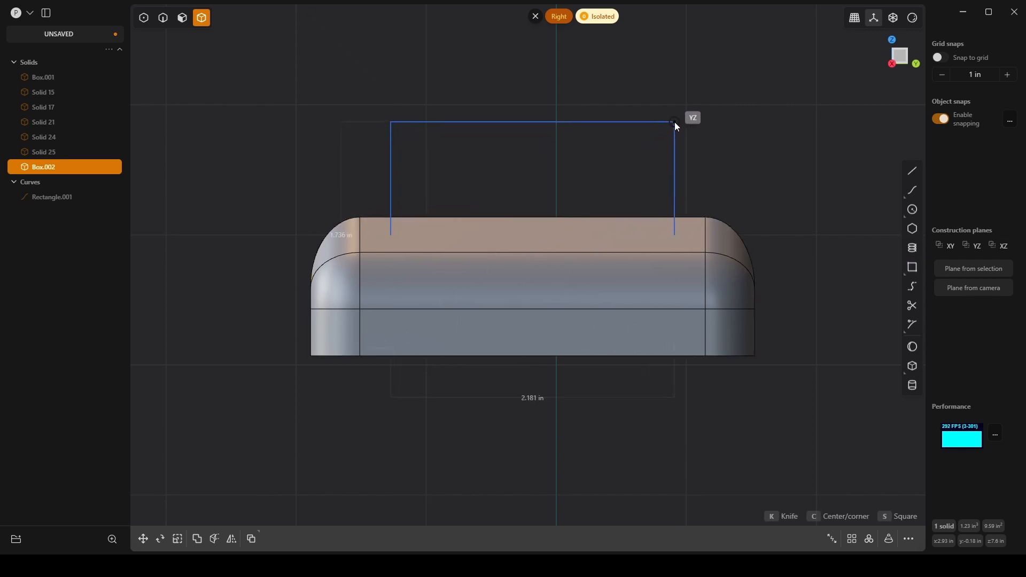
pyautogui.click(671, 120)
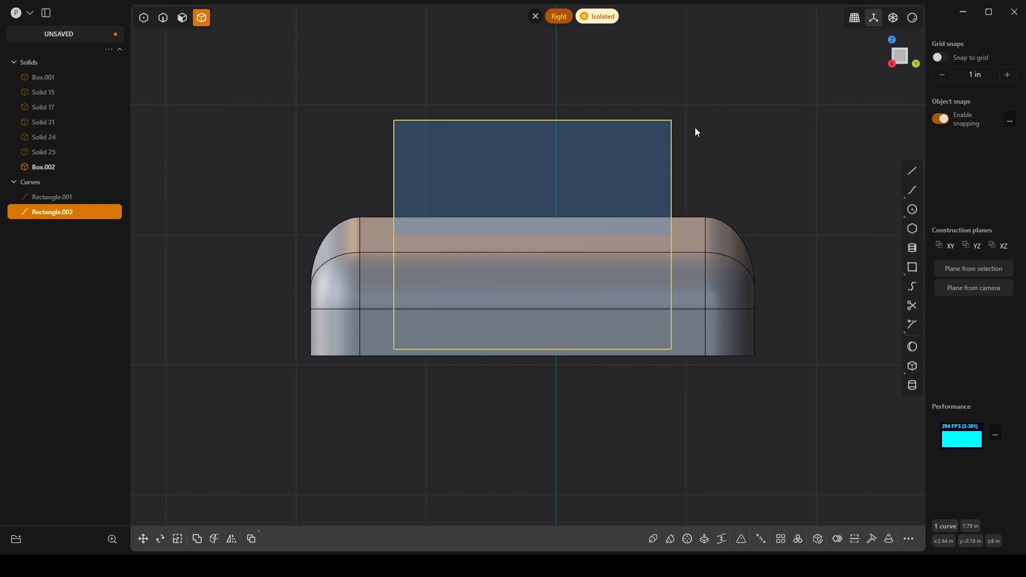
pyautogui.press('g')
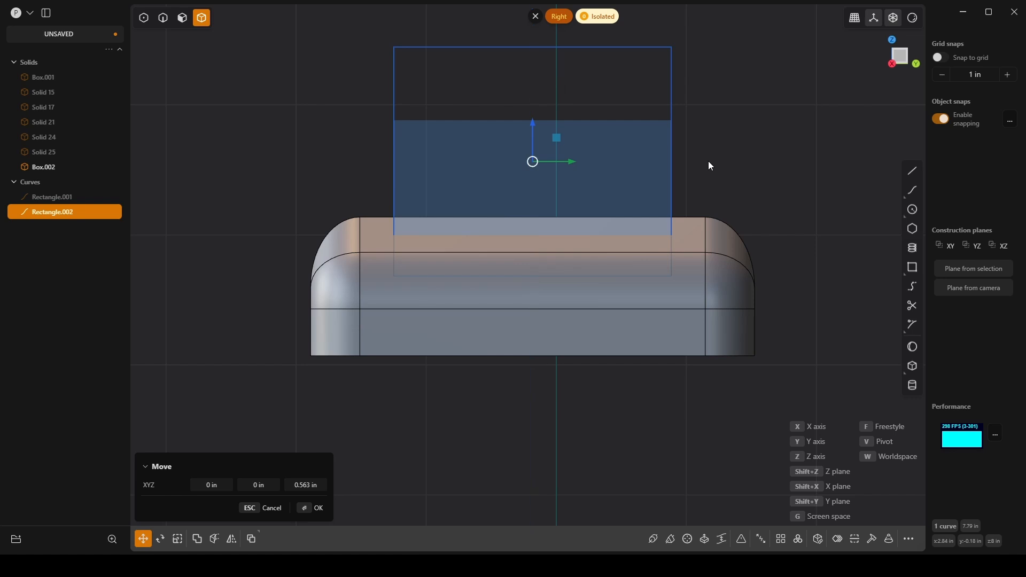
pyautogui.press('2')
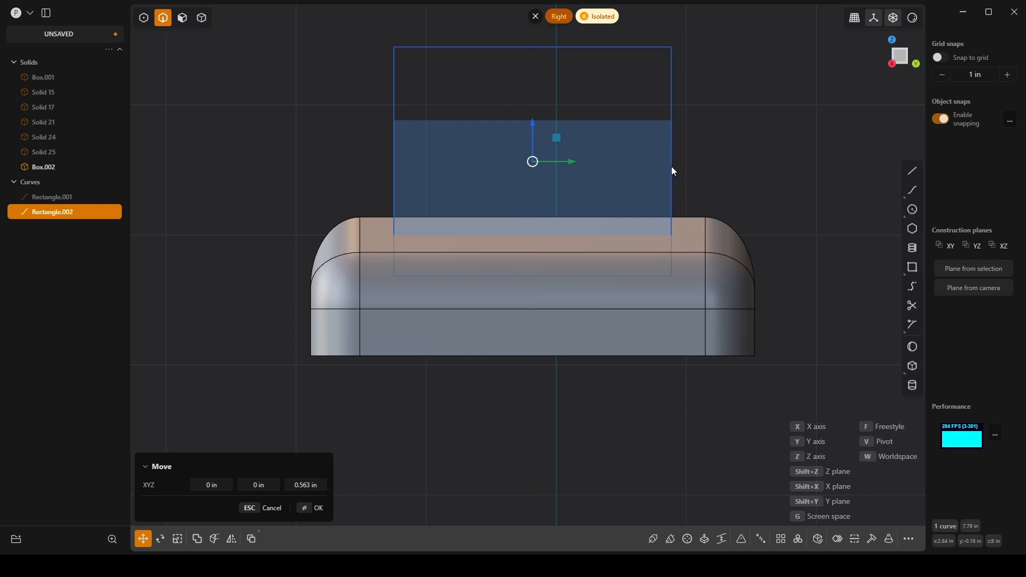
pyautogui.click(672, 170)
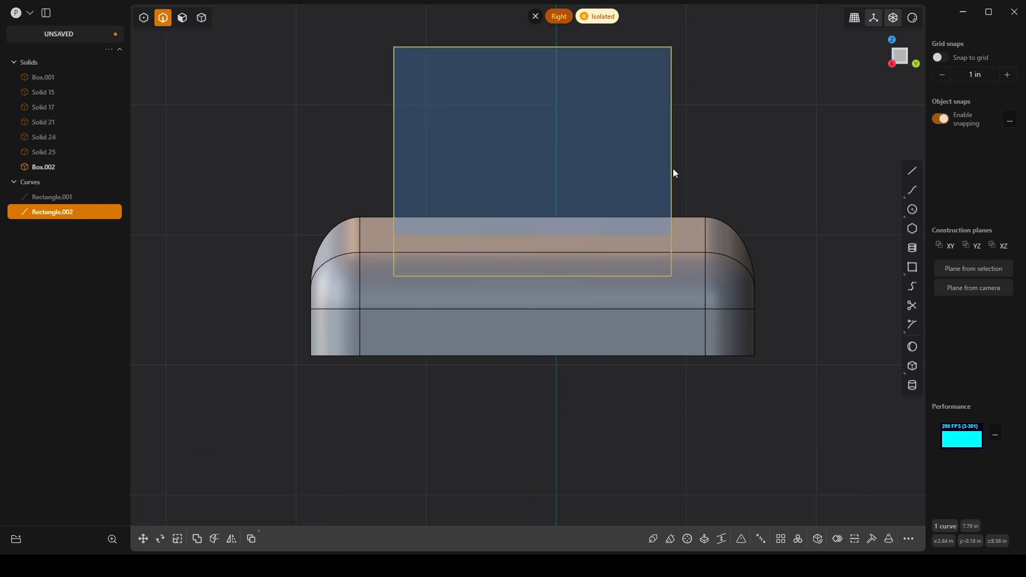
# Step: Cut the side box with the rectangle curve to split off its upper middle section, and delete the rectangle
pyautogui.press('c')
pyautogui.click(694, 221)
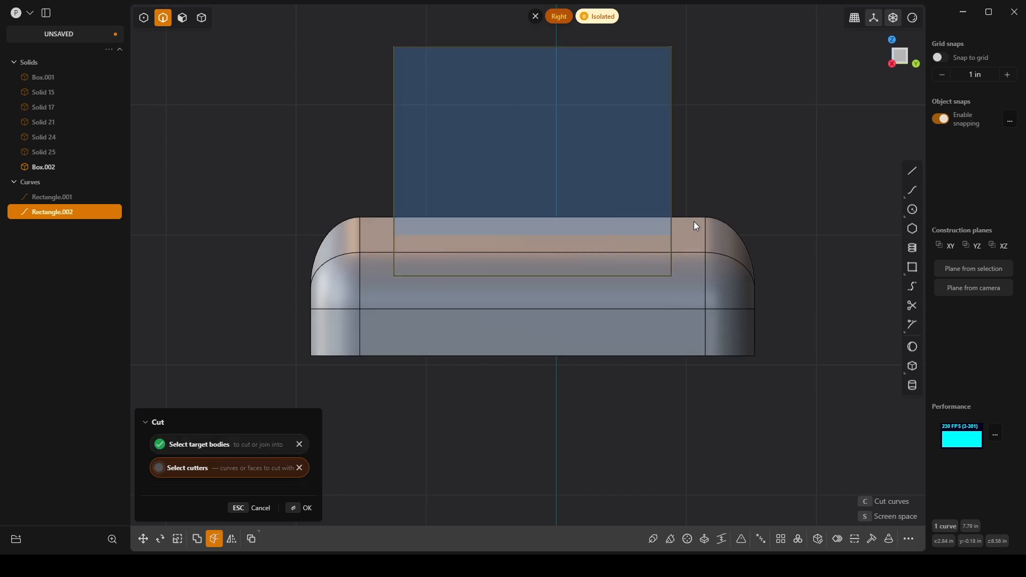
pyautogui.click(306, 509)
pyautogui.moveTo(395, 420); pyautogui.dragTo(597, 213, button='middle')
pyautogui.click(584, 165)
pyautogui.press('Delete')
pyautogui.scroll(3, 597, 213)
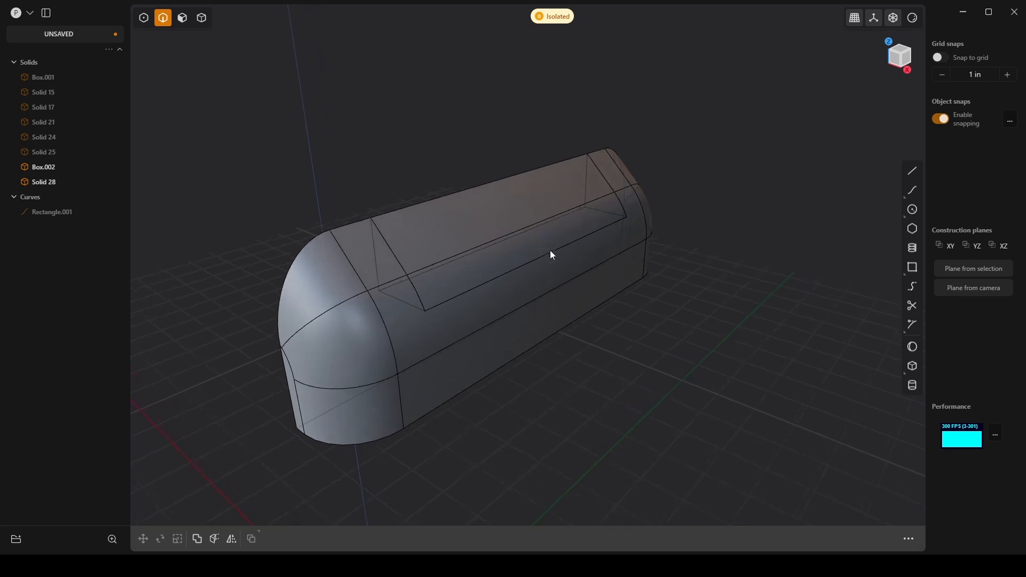
# Step: Offset the sloped and curved top faces of the split-off middle section inward by about -0.053 in
pyautogui.keyDown('shift'); pyautogui.moveTo(550, 250); pyautogui.dragTo(573, 222, button='middle'); pyautogui.keyUp('shift')
pyautogui.press('3')
pyautogui.click(591, 264)
pyautogui.keyDown('shift'); pyautogui.click(576, 238); pyautogui.keyUp('shift')
pyautogui.scroll(2, 573, 223)
pyautogui.moveTo(590, 213); pyautogui.dragTo(581, 221)
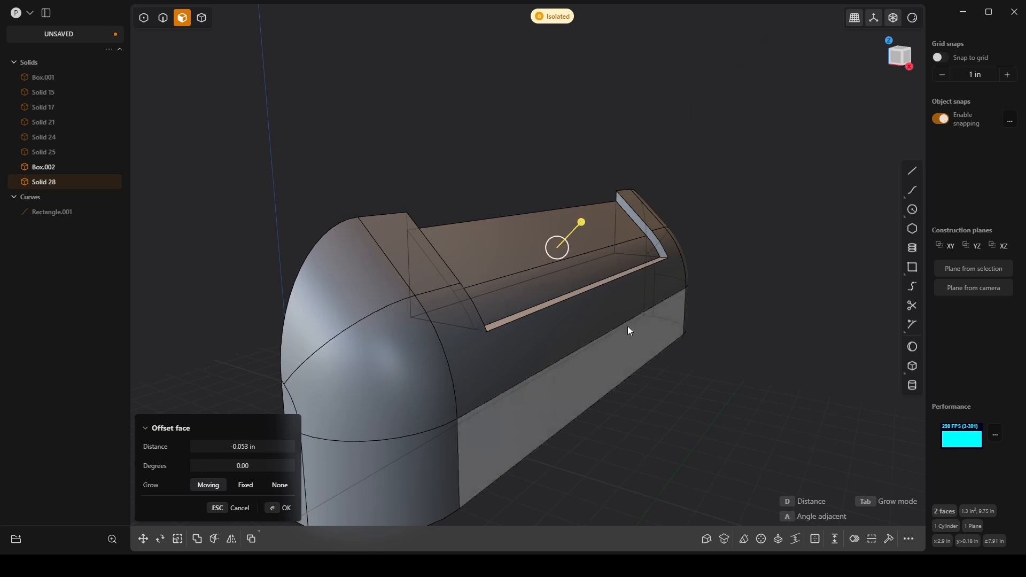
pyautogui.click(284, 509)
pyautogui.click(703, 397)
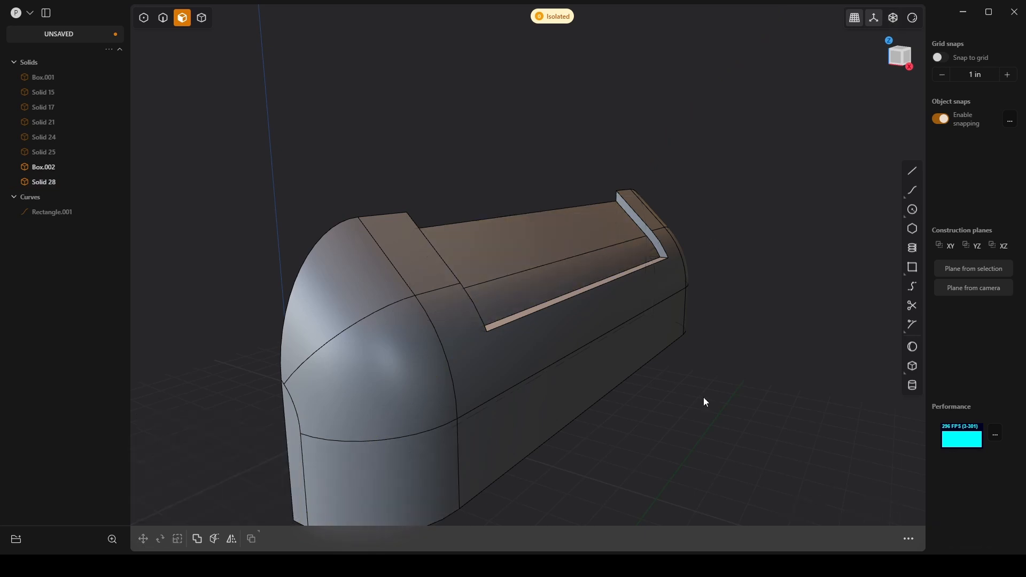
# Step: Exit isolation of the rounded side box to show the full model
pyautogui.moveTo(703, 397); pyautogui.dragTo(683, 391, button='middle')
pyautogui.scroll(2, 684, 385)
pyautogui.scroll(-4, 684, 383)
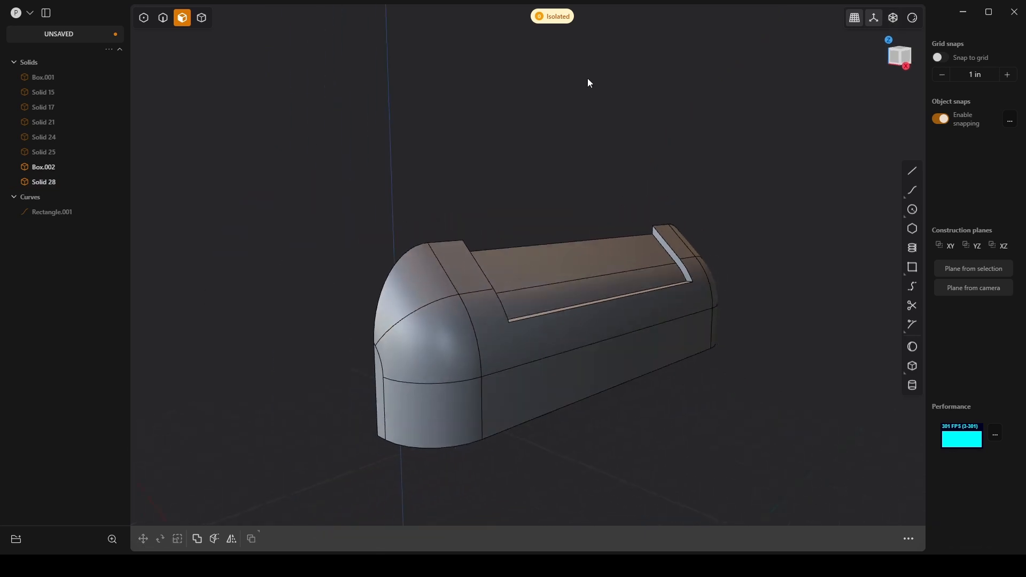
pyautogui.click(552, 16)
pyautogui.scroll(-5, 622, 242)
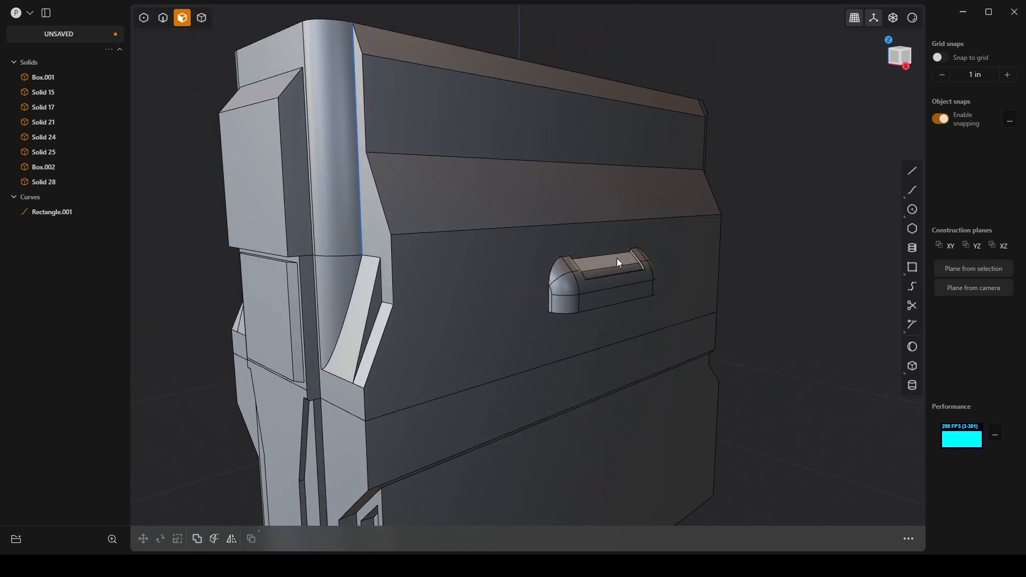
pyautogui.scroll(-3, 617, 259)
pyautogui.moveTo(779, 283); pyautogui.dragTo(799, 225, button='middle')
pyautogui.scroll(-1, 800, 224)
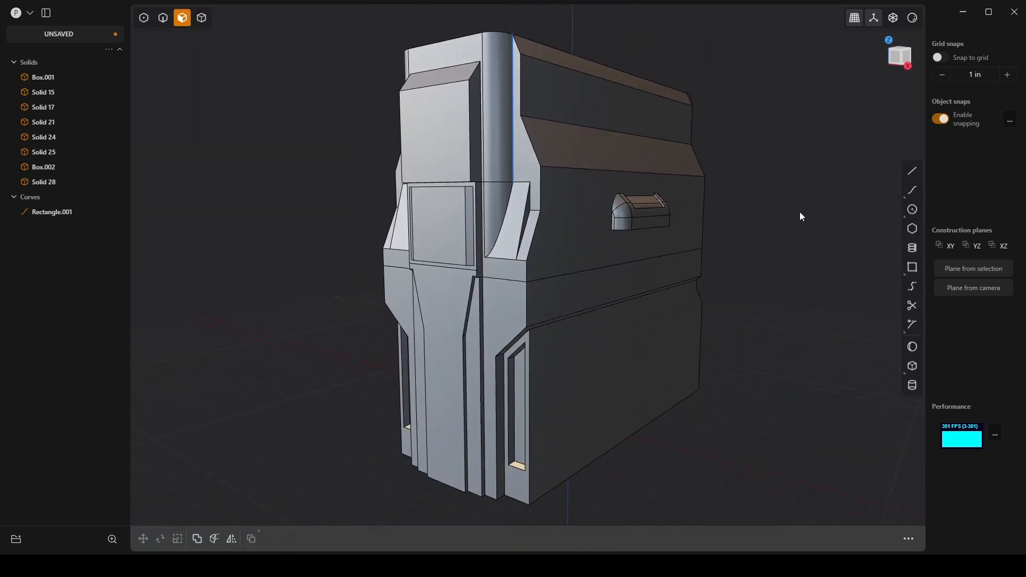
# Step: Toggle the render mode and hide the model's edges to inspect the clean surfaces
pyautogui.click(913, 21)
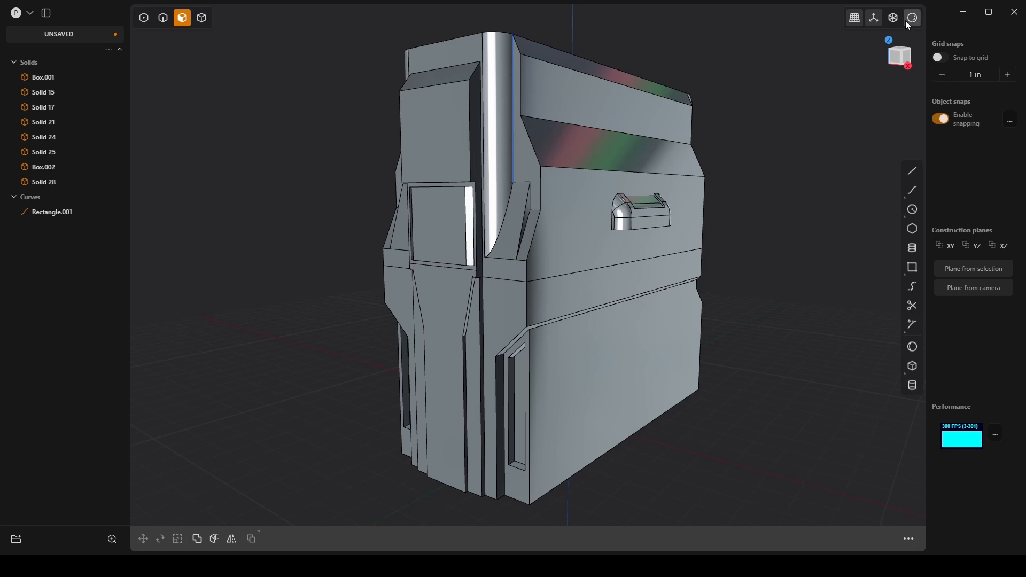
pyautogui.moveTo(915, 20)
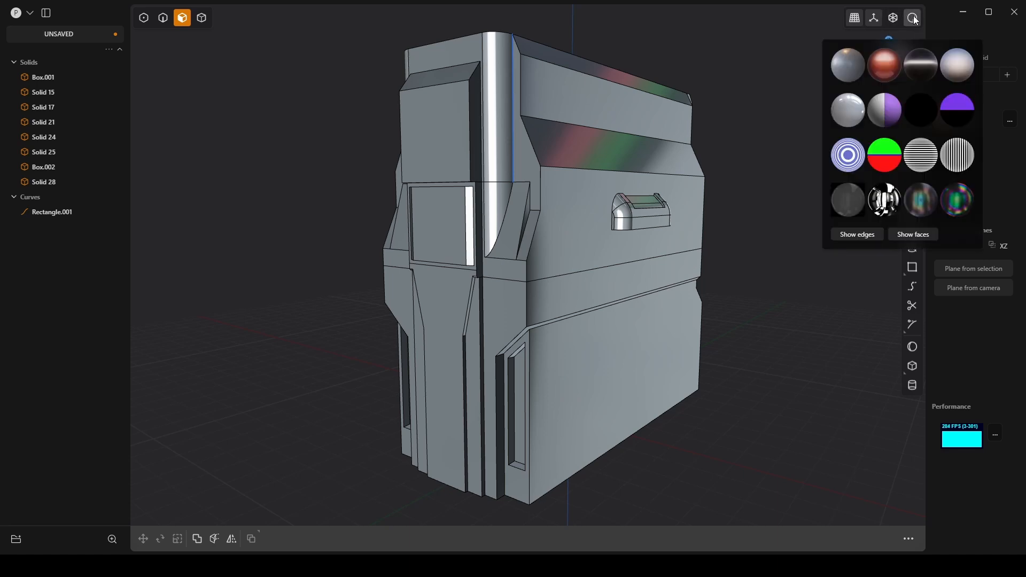
pyautogui.click(876, 235)
pyautogui.moveTo(786, 312); pyautogui.dragTo(621, 198, button='middle')
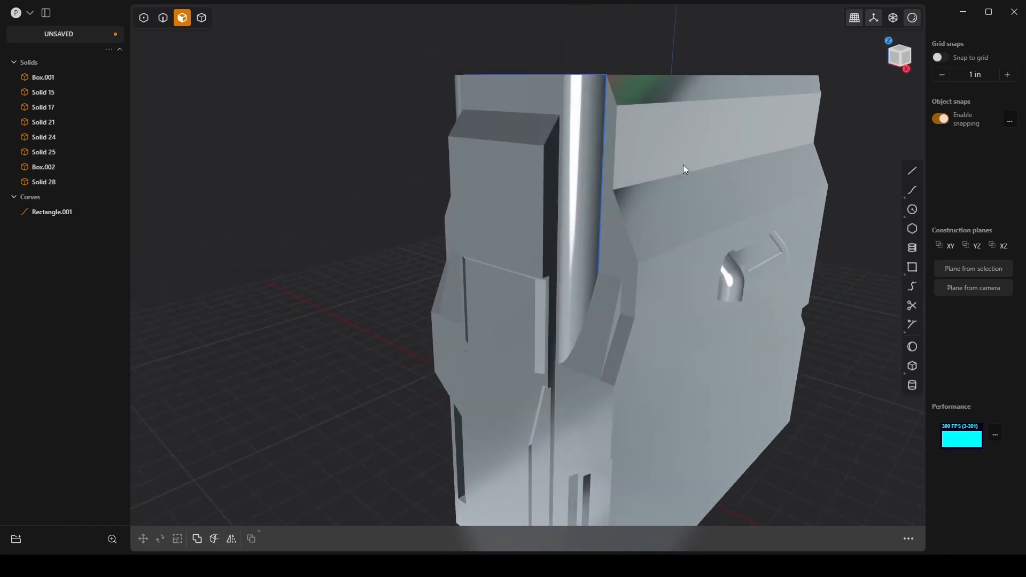
# Step: Toggle the render mode and try several matcaps, including the high-contrast black-and-white reflective one, to check the surface reflections
pyautogui.click(913, 18)
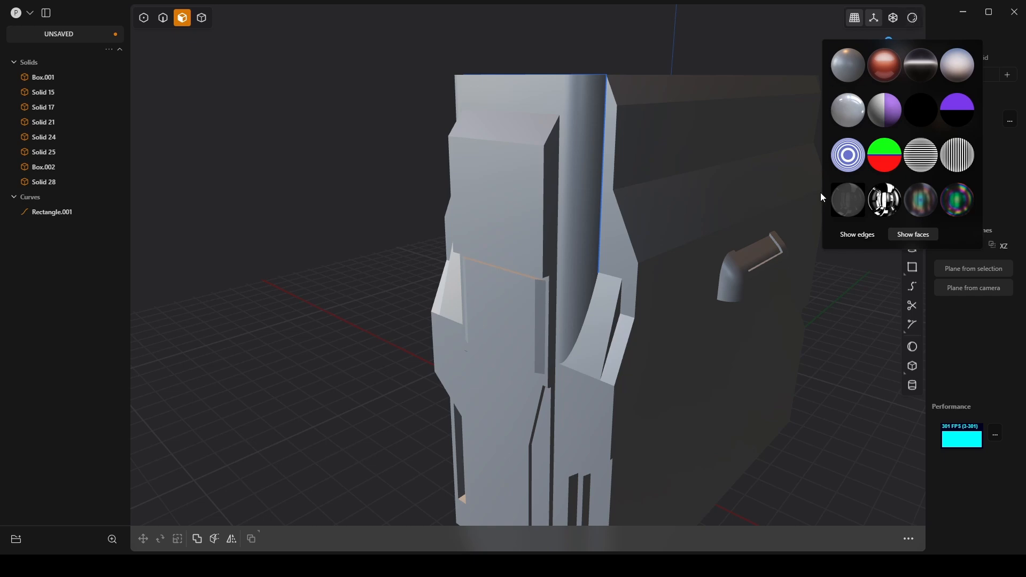
pyautogui.click(913, 75)
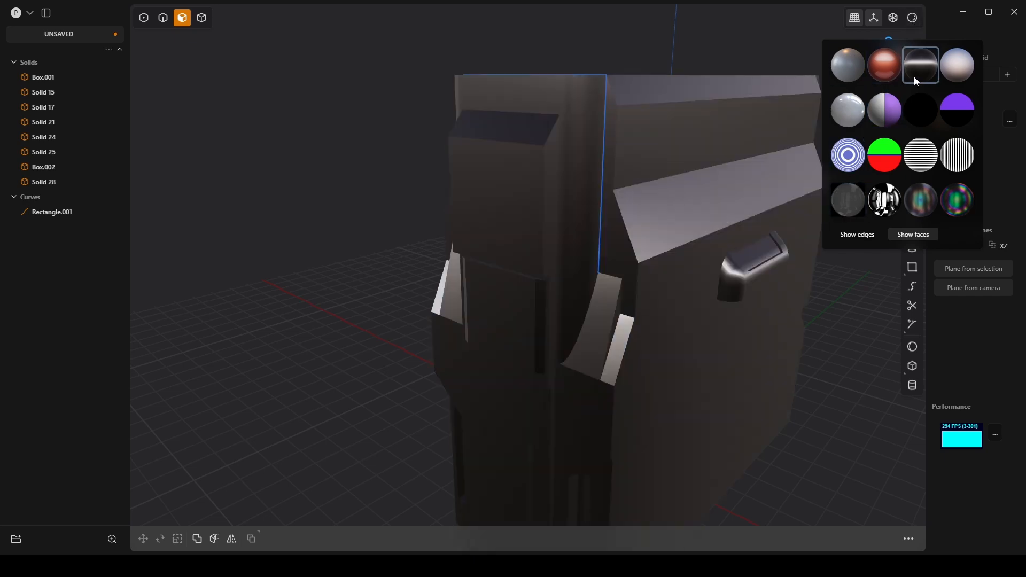
pyautogui.click(928, 202)
pyautogui.click(890, 209)
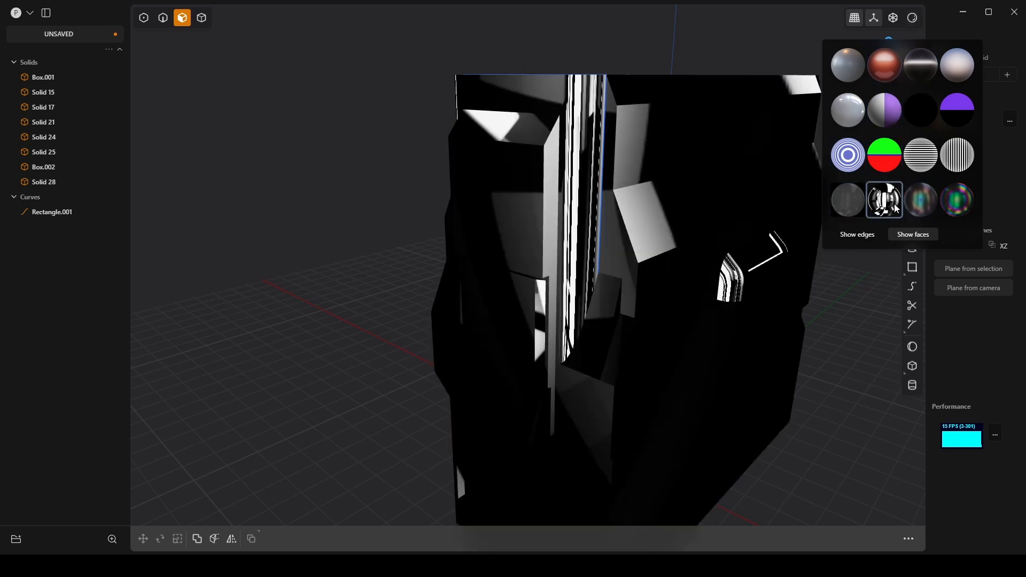
pyautogui.moveTo(732, 269); pyautogui.dragTo(711, 230, button='middle')
pyautogui.scroll(-4, 735, 223)
# Step: Apply the glossy light grey matcap to the model and turn the edge display back on
pyautogui.click(915, 20)
pyautogui.moveTo(915, 19)
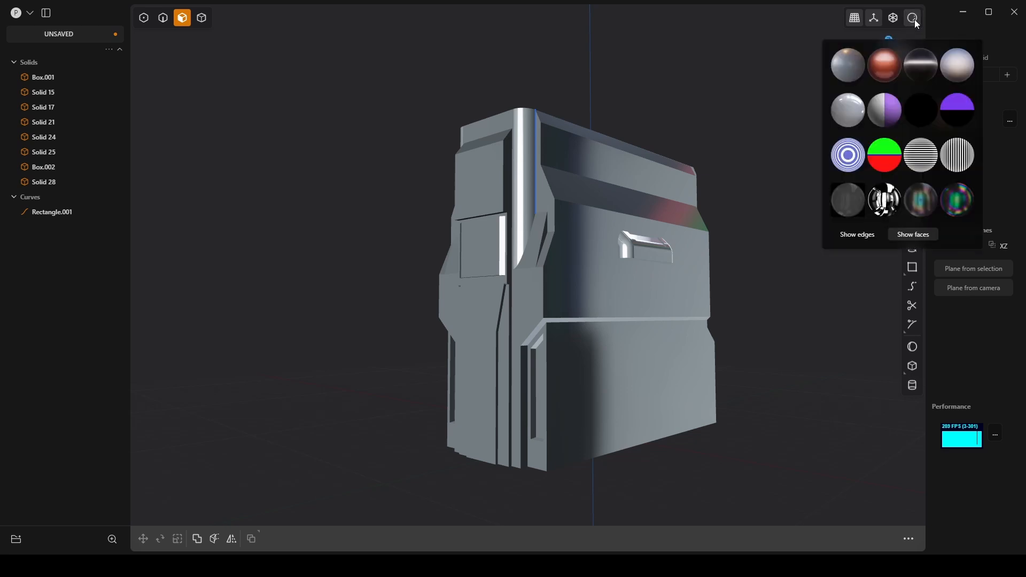
pyautogui.click(847, 204)
pyautogui.click(951, 201)
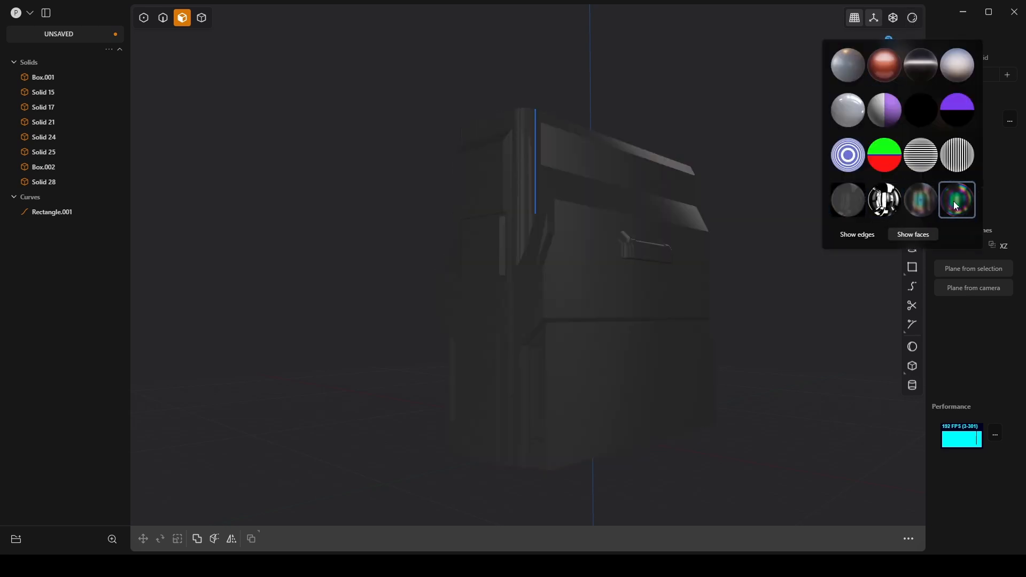
pyautogui.click(928, 203)
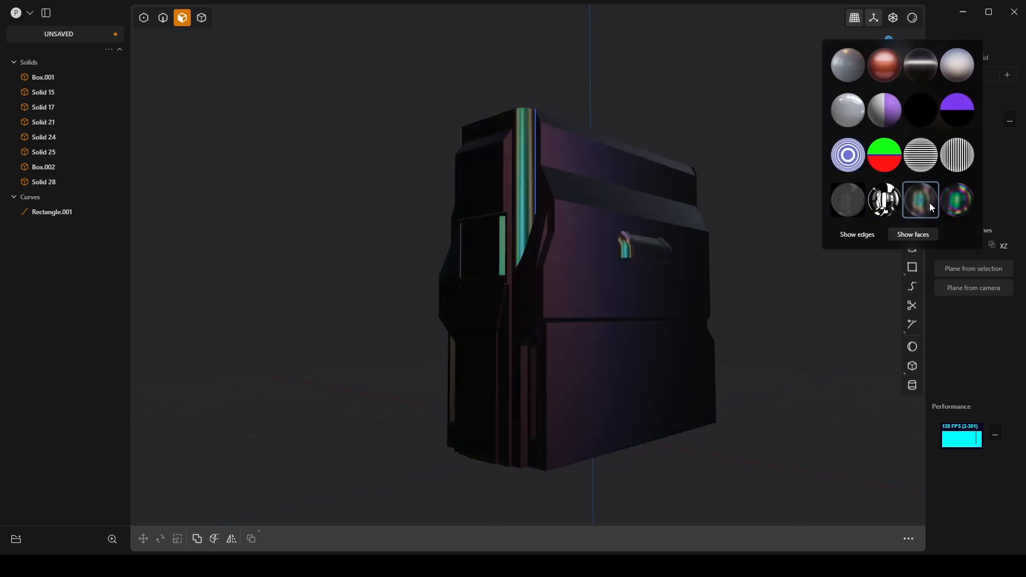
pyautogui.click(897, 111)
pyautogui.click(851, 109)
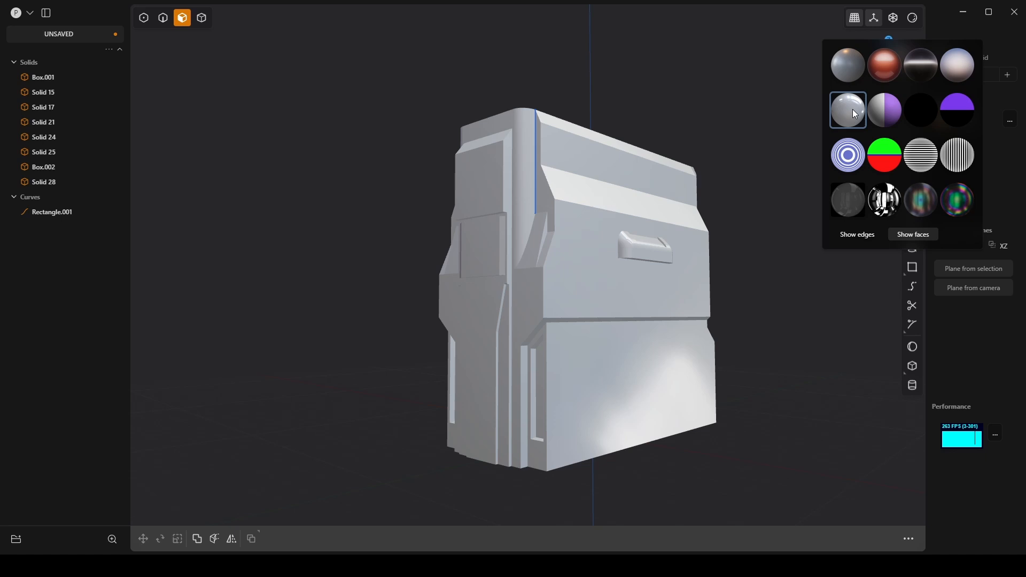
pyautogui.moveTo(566, 293); pyautogui.dragTo(603, 287, button='middle')
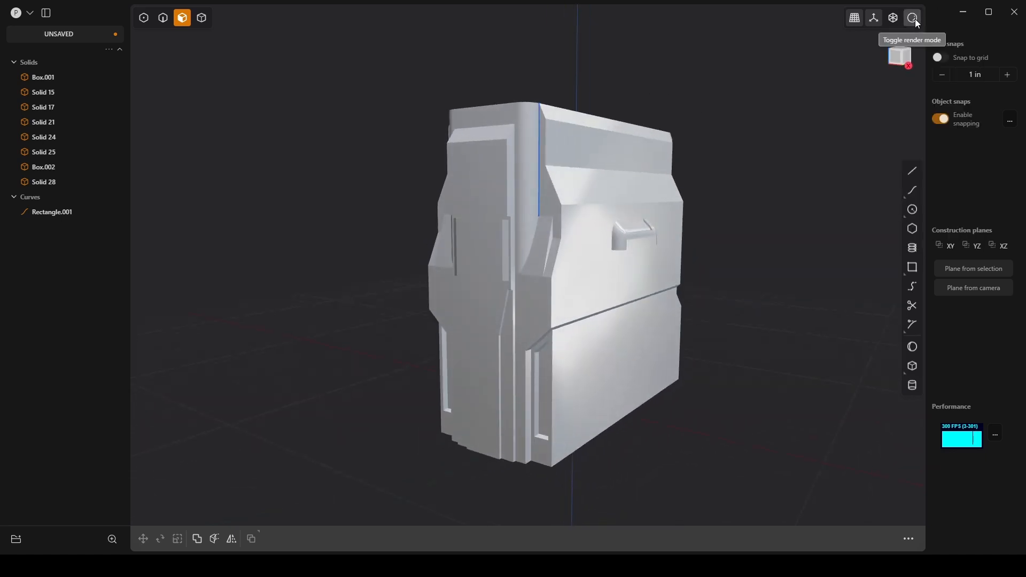
pyautogui.moveTo(913, 19)
pyautogui.click(858, 235)
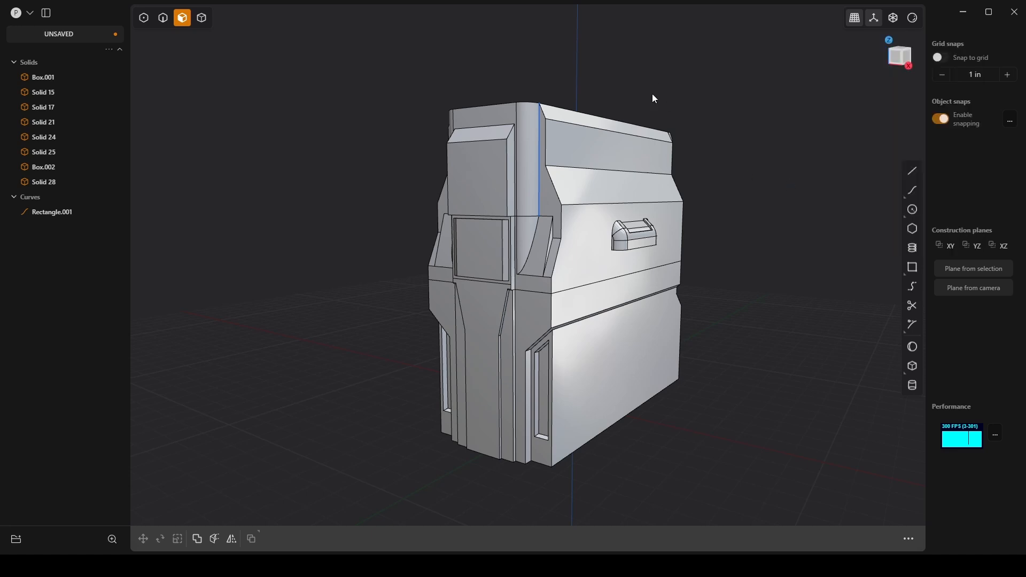
# Step: From the Front view, draw a center rectangle on the XZ plane over the upper front panel's slope, extending above the model
pyautogui.moveTo(652, 94); pyautogui.dragTo(564, 161, button='middle')
pyautogui.press('KP_1')
pyautogui.keyDown('shift'); pyautogui.moveTo(415, 281); pyautogui.dragTo(479, 297, button='middle'); pyautogui.keyUp('shift')
pyautogui.click(912, 267)
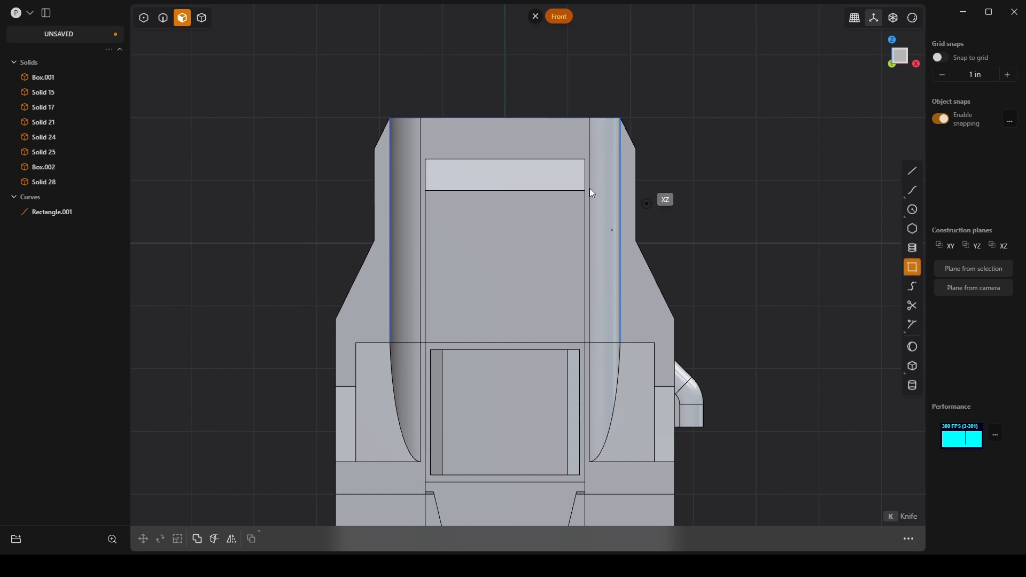
pyautogui.click(505, 174)
pyautogui.press('c')
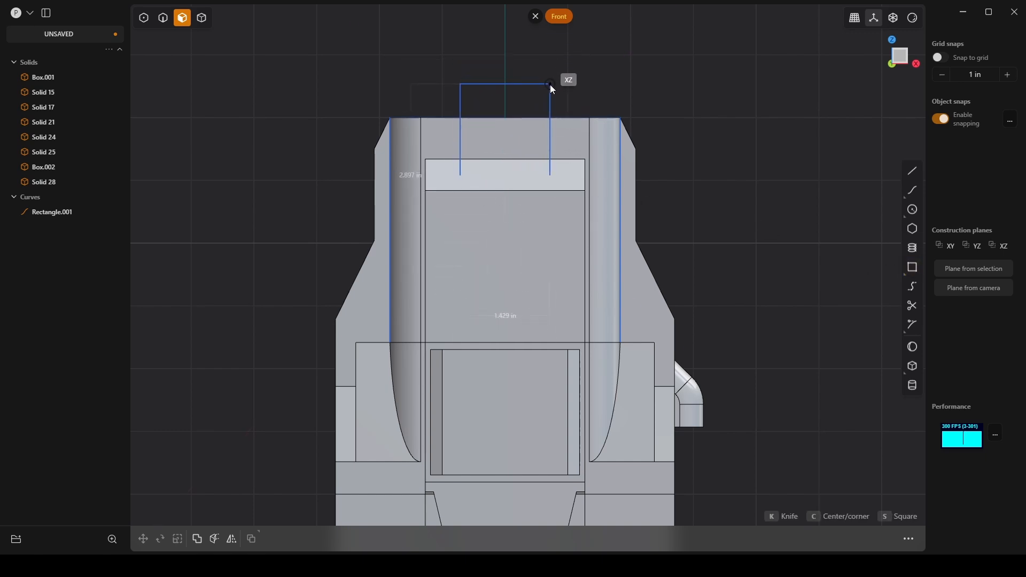
pyautogui.click(553, 102)
# Step: Cut the upper front body with the rectangle curve to split off its upper middle section, and delete the rectangle
pyautogui.moveTo(569, 118); pyautogui.dragTo(587, 190, button='middle')
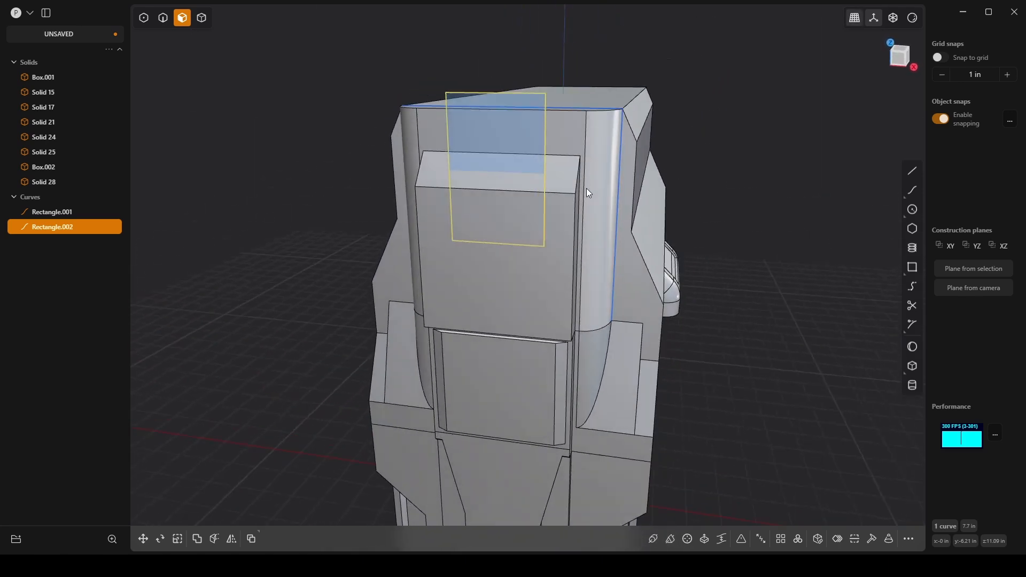
pyautogui.press('x')
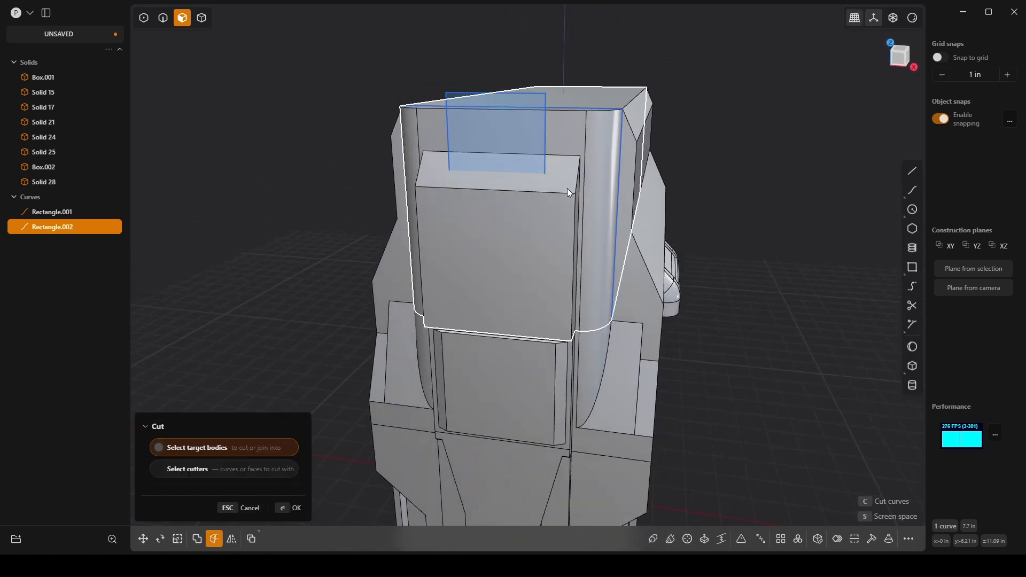
pyautogui.click(293, 508)
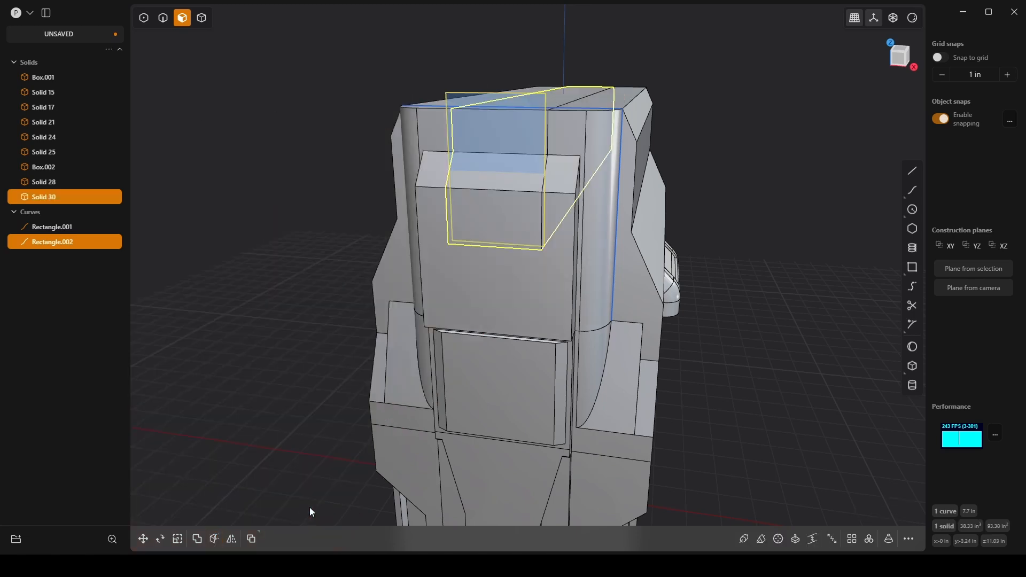
pyautogui.click(670, 93)
pyautogui.click(527, 94)
pyautogui.press('e')
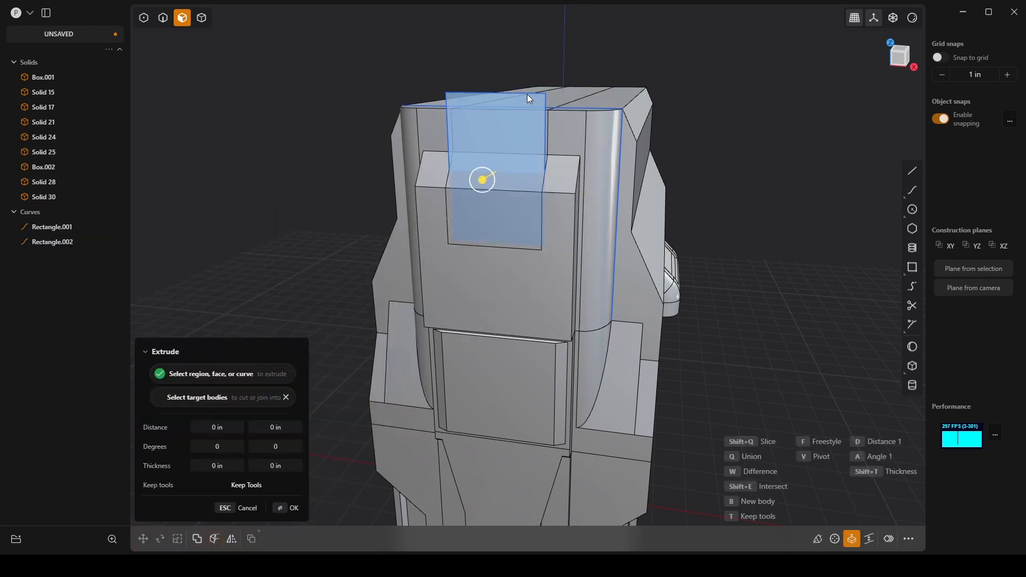
pyautogui.press('2')
pyautogui.press('Escape')
pyautogui.click(479, 95)
pyautogui.press('Delete')
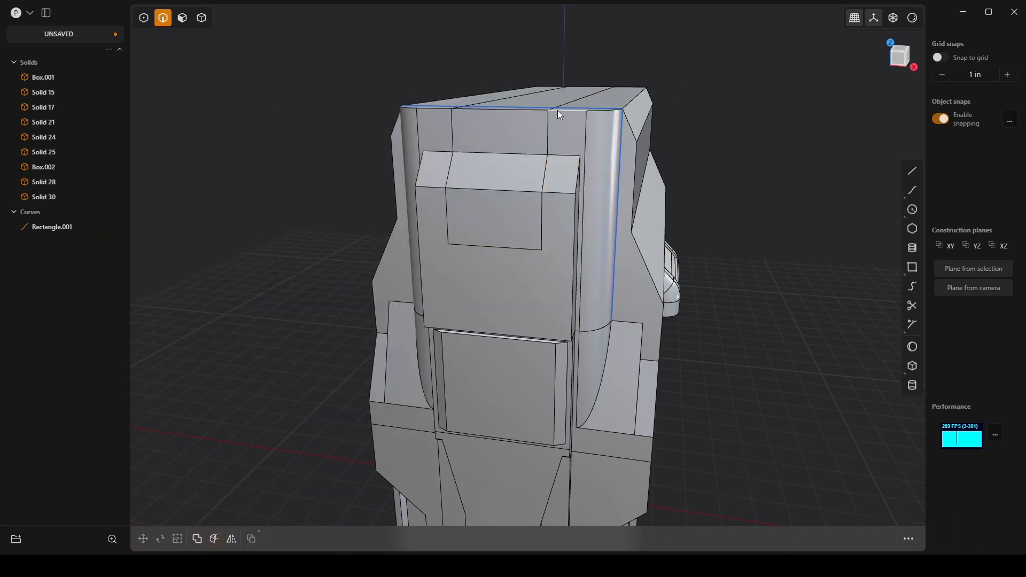
# Step: Offset the three front faces of the split-off middle section inward by about -0.306 in
pyautogui.moveTo(557, 110); pyautogui.dragTo(533, 187, button='middle')
pyautogui.press('3')
pyautogui.click(511, 207)
pyautogui.press('o')
pyautogui.moveTo(496, 162)
pyautogui.mouseDown()
pyautogui.moveTo(534, 149)
pyautogui.moveTo(511, 161)
pyautogui.mouseUp()
pyautogui.moveTo(485, 220); pyautogui.dragTo(626, 197, button='middle')
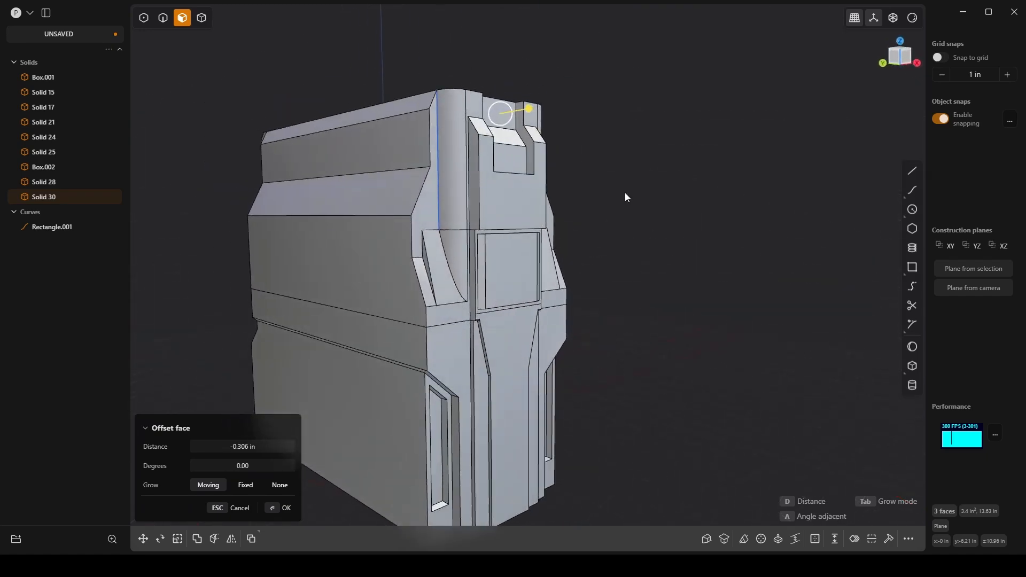
pyautogui.click(286, 507)
pyautogui.moveTo(703, 303); pyautogui.dragTo(775, 216, button='middle')
pyautogui.click(769, 216)
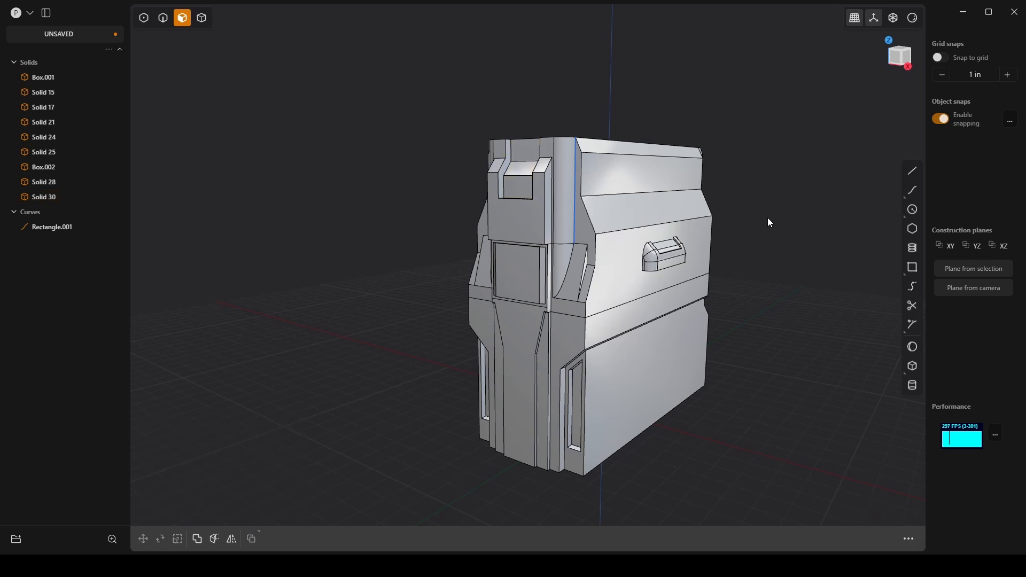
pyautogui.scroll(2, 474, 327)
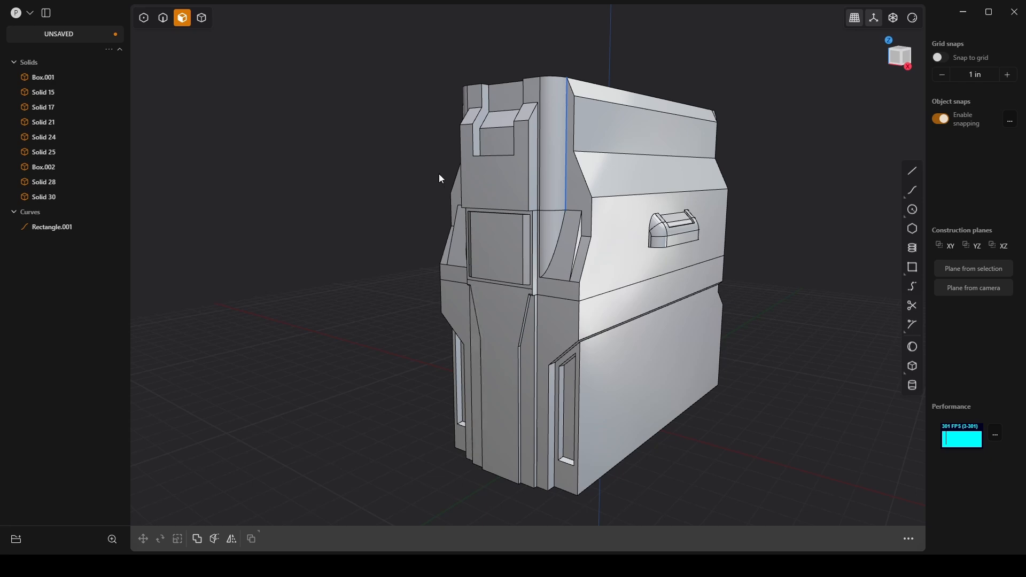
pyautogui.scroll(2, 528, 220)
pyautogui.moveTo(549, 212); pyautogui.dragTo(539, 155, button='middle')
pyautogui.scroll(3, 485, 214)
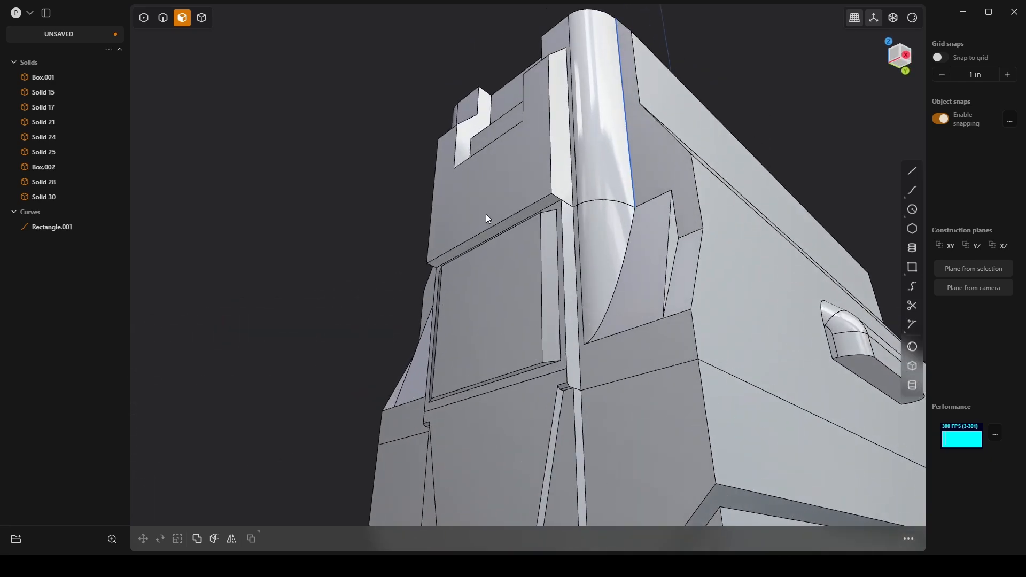
pyautogui.moveTo(550, 192); pyautogui.dragTo(533, 239, button='middle')
pyautogui.scroll(2, 531, 209)
pyautogui.press('2')
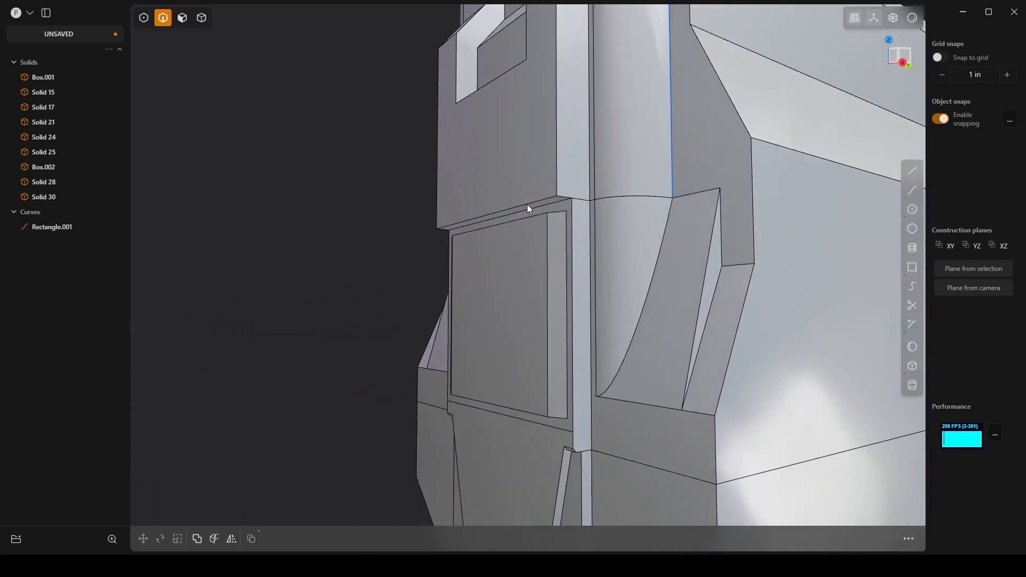
pyautogui.click(526, 203)
pyautogui.press('g')
pyautogui.moveTo(492, 158); pyautogui.dragTo(493, 149)
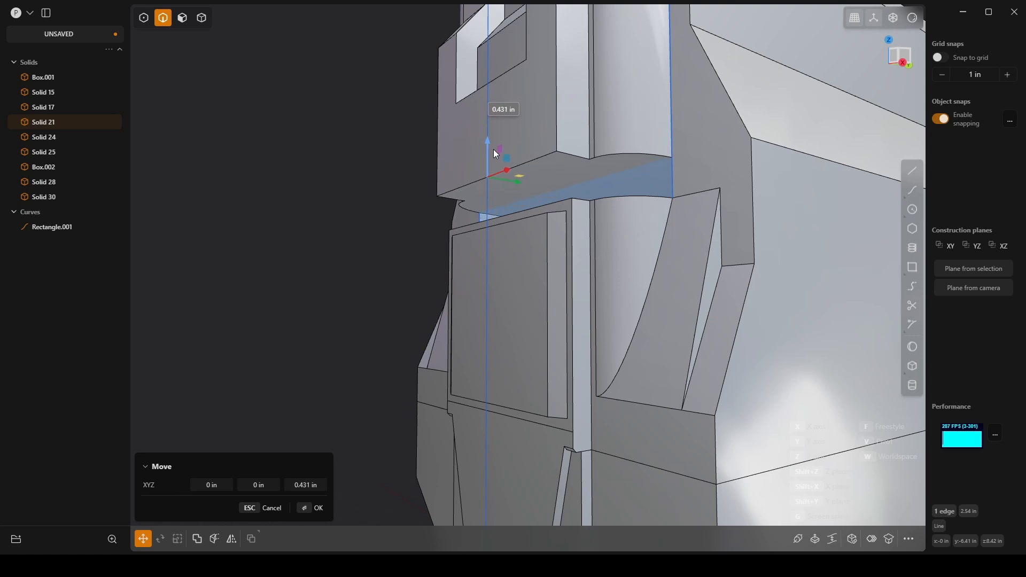
pyautogui.moveTo(529, 166); pyautogui.dragTo(483, 257, button='middle')
pyautogui.press('Escape')
# Step: Try to move the upper front body up about 2.223 in along Z
pyautogui.press('4')
pyautogui.click(607, 252)
pyautogui.click(481, 255)
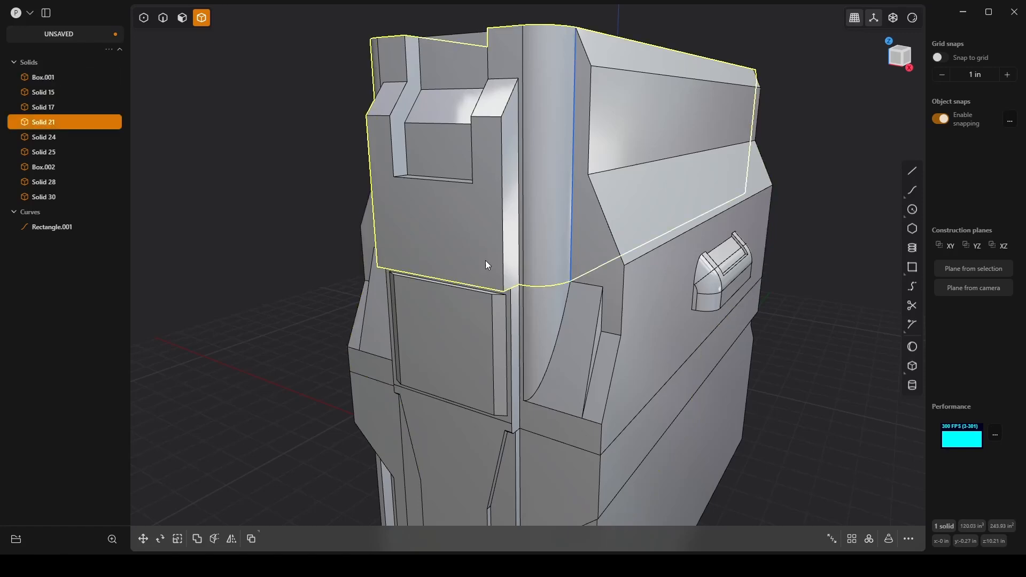
pyautogui.keyDown('shift'); pyautogui.click(512, 316); pyautogui.keyUp('shift')
pyautogui.moveTo(562, 335); pyautogui.dragTo(556, 288, button='middle')
pyautogui.press('Escape')
pyautogui.click(596, 207)
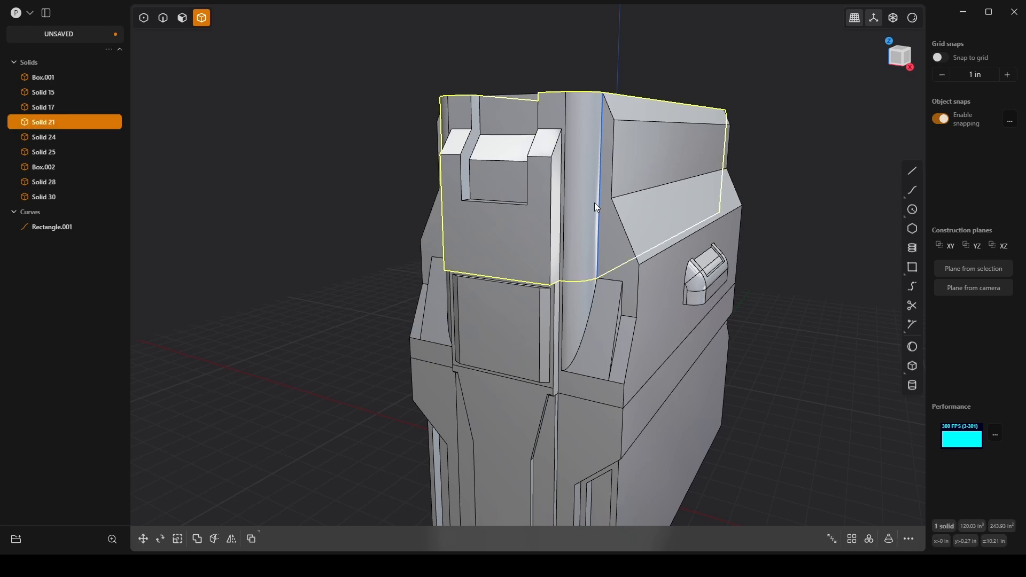
pyautogui.press('g')
pyautogui.moveTo(611, 156); pyautogui.dragTo(648, 117)
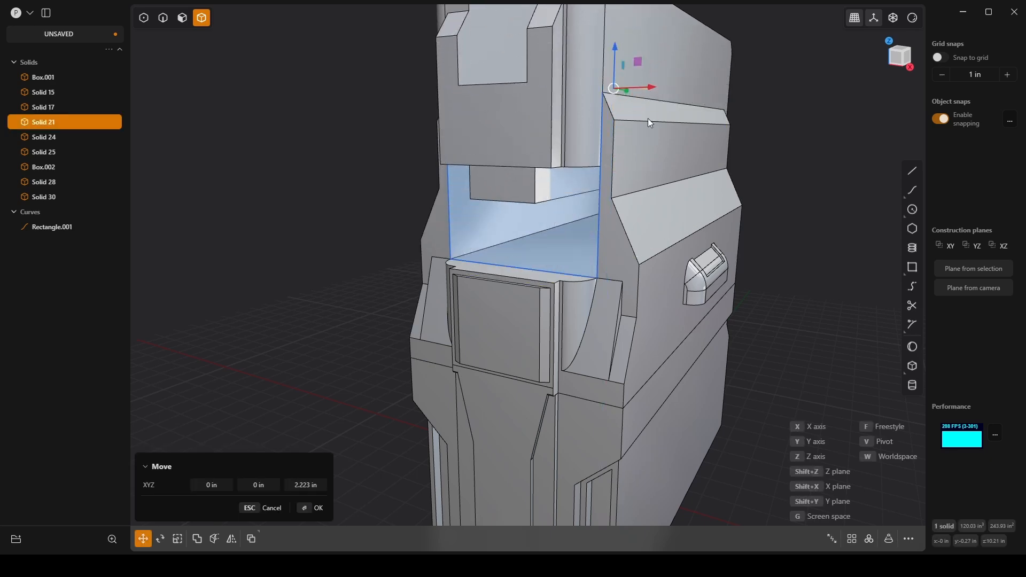
pyautogui.moveTo(650, 122); pyautogui.dragTo(522, 329, button='middle')
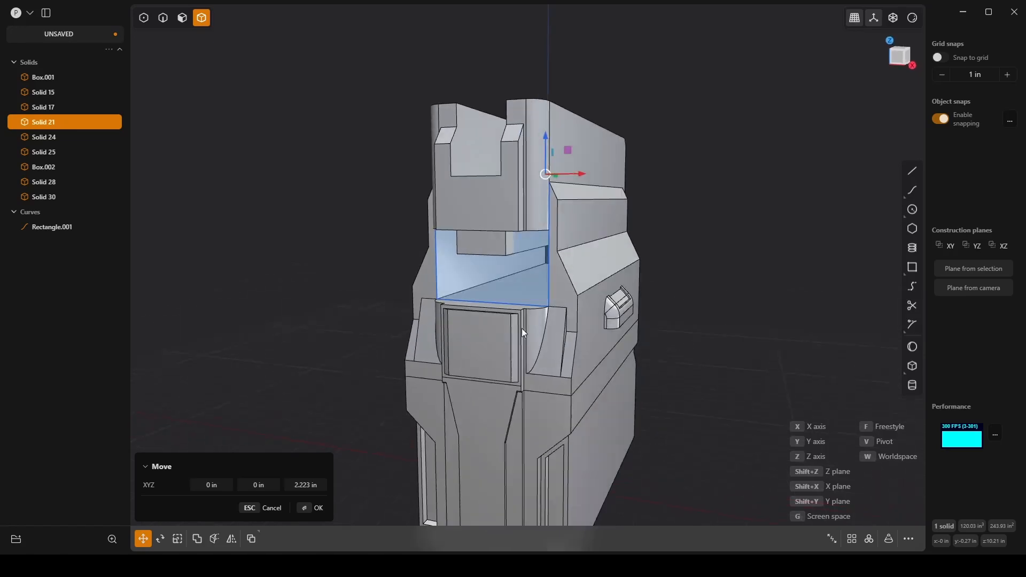
pyautogui.click(724, 228)
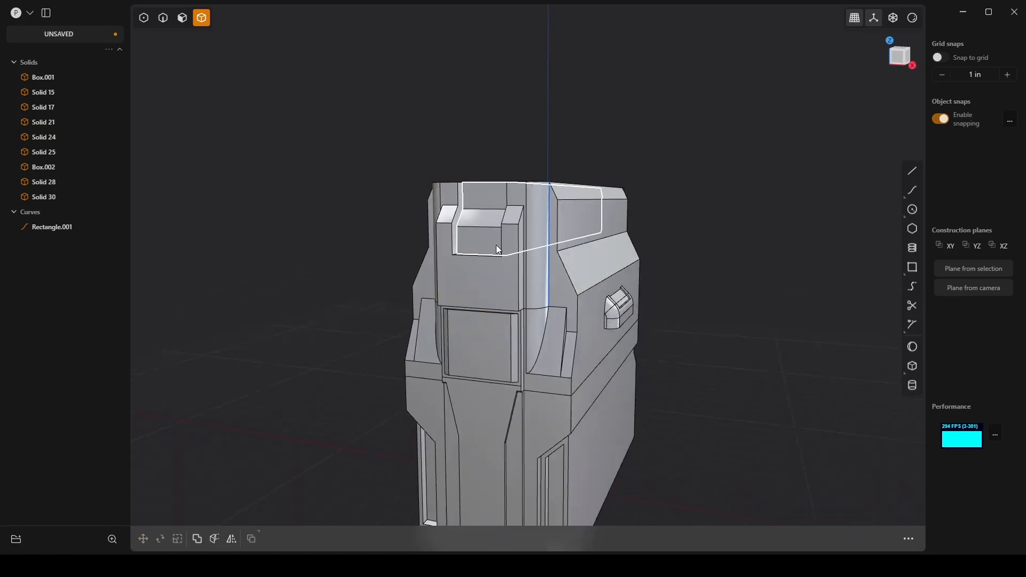
pyautogui.click(496, 246)
pyautogui.keyDown('shift'); pyautogui.click(504, 284); pyautogui.keyUp('shift')
pyautogui.moveTo(505, 283); pyautogui.dragTo(556, 254, button='middle')
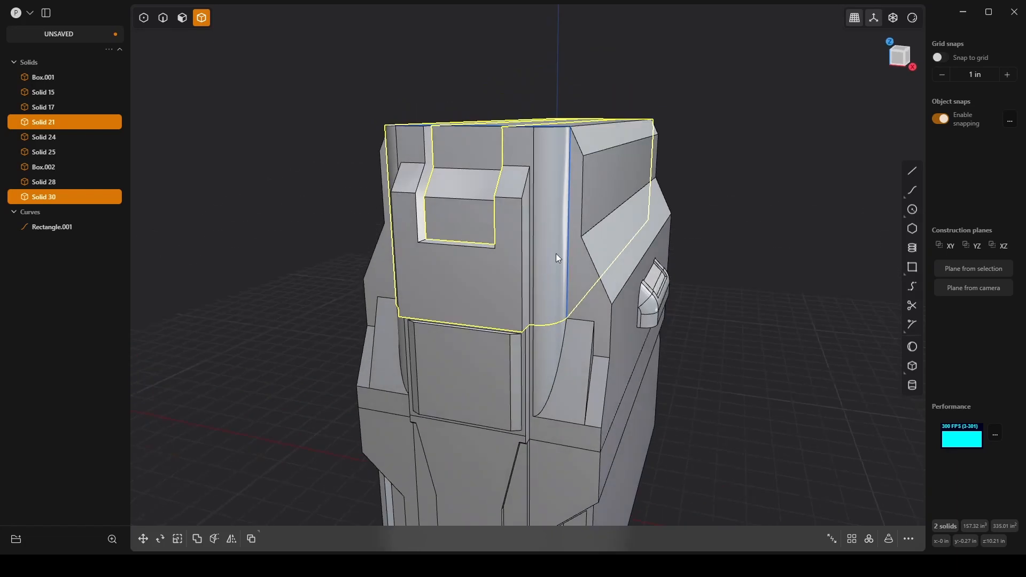
pyautogui.moveTo(690, 253); pyautogui.dragTo(633, 274, button='middle')
pyautogui.press('Escape')
# Step: Cut a horizontal line across the main body's rear face, just below the protruding upper block
pyautogui.moveTo(584, 361); pyautogui.dragTo(570, 339, button='middle')
pyautogui.hotkey('ctrl', 'r')
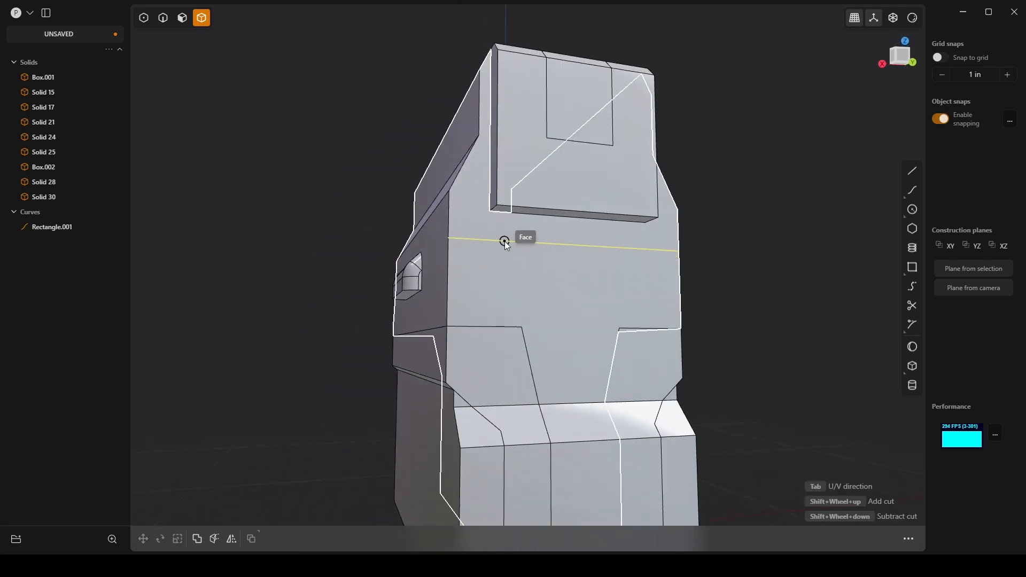
pyautogui.click(504, 242)
pyautogui.moveTo(507, 248); pyautogui.dragTo(574, 287, button='middle')
# Step: Inset the T-shaped rear face below the new cut by about 0.158 in and offset the inner face about -0.084 in
pyautogui.press('3')
pyautogui.click(576, 288)
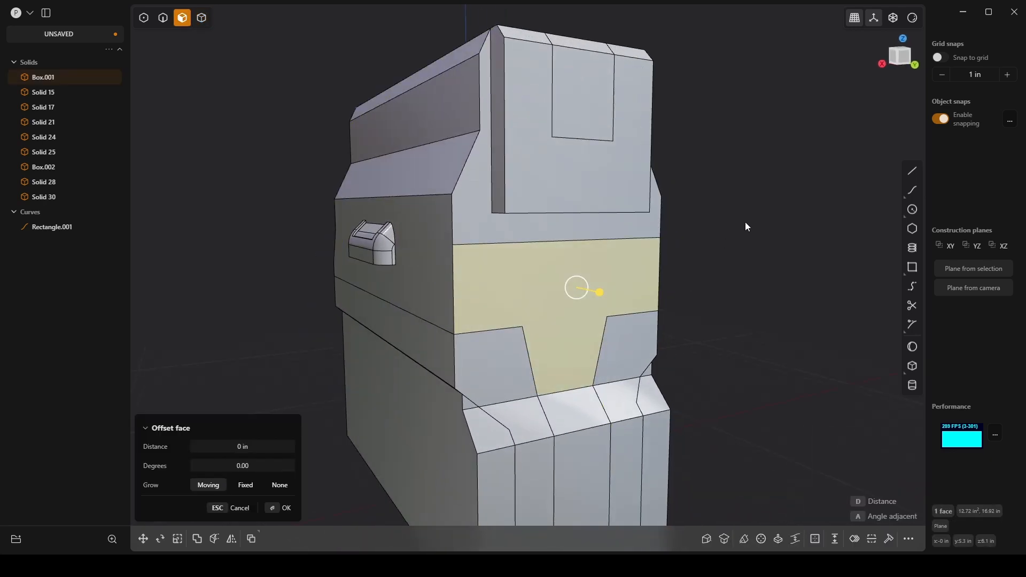
pyautogui.press('o')
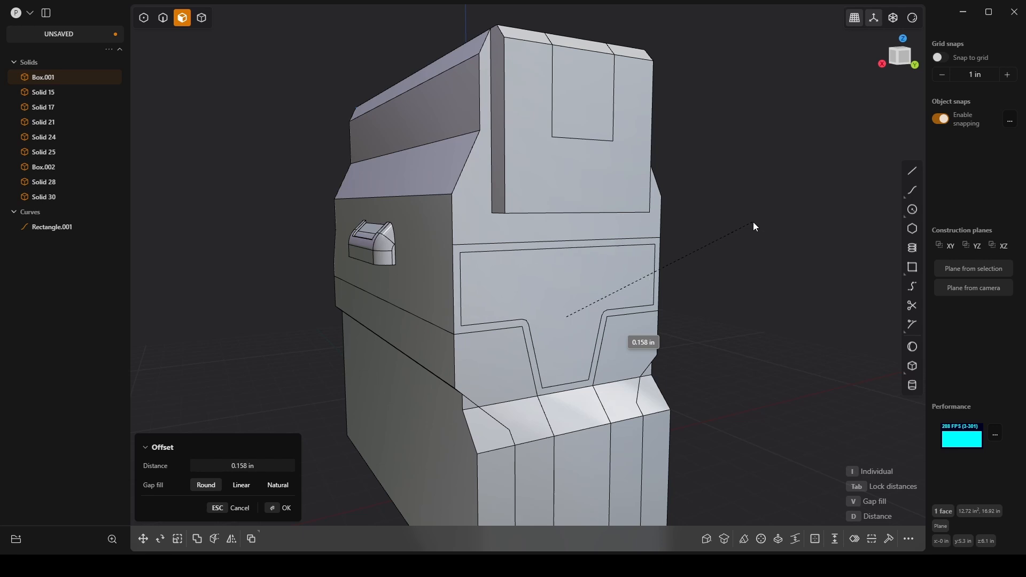
pyautogui.click(754, 225)
pyautogui.moveTo(593, 288); pyautogui.dragTo(587, 291, button='middle')
pyautogui.moveTo(587, 287); pyautogui.dragTo(619, 276)
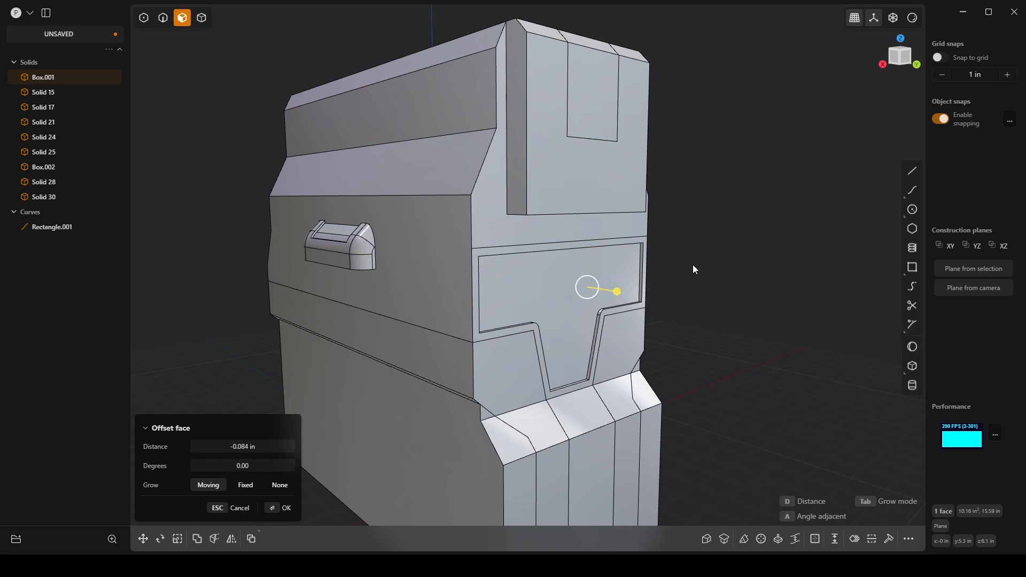
pyautogui.scroll(-2, 648, 338)
pyautogui.click(793, 345)
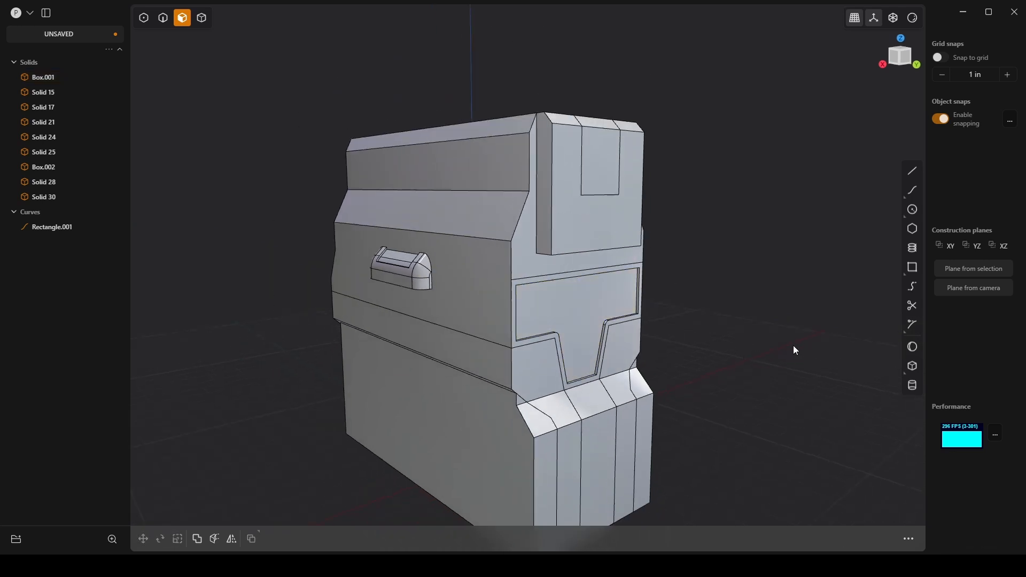
# Step: Offset the sloped and vertical faces of the two narrow strips on the lower rear body inward
pyautogui.moveTo(599, 337); pyautogui.dragTo(587, 451, button='middle')
pyautogui.scroll(5, 588, 455)
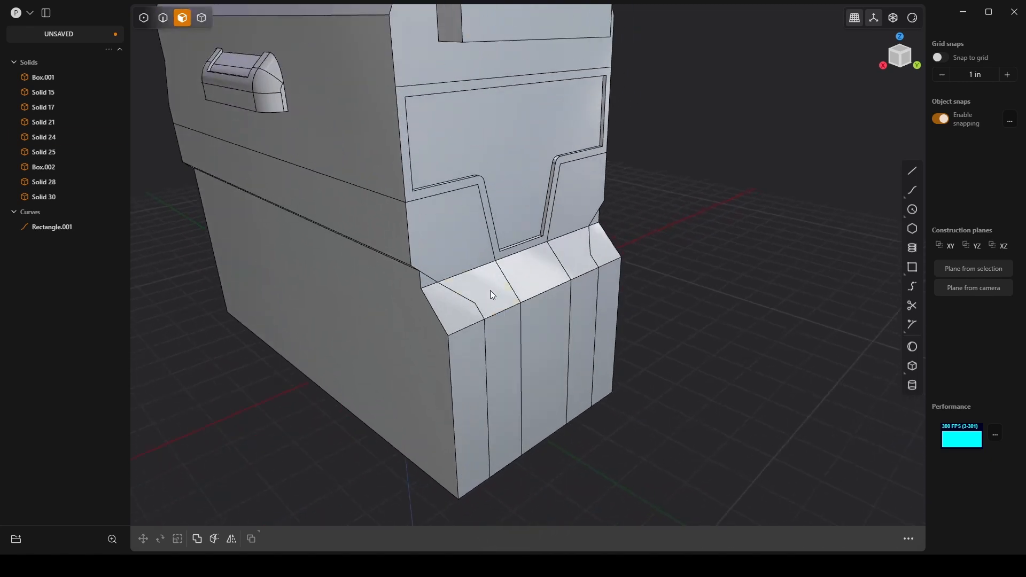
pyautogui.click(489, 290)
pyautogui.keyDown('shift'); pyautogui.click(504, 338); pyautogui.keyUp('shift')
pyautogui.keyDown('shift'); pyautogui.click(580, 249); pyautogui.keyUp('shift')
pyautogui.keyDown('shift'); pyautogui.click(578, 289); pyautogui.keyUp('shift')
pyautogui.moveTo(577, 298); pyautogui.dragTo(619, 300, button='middle')
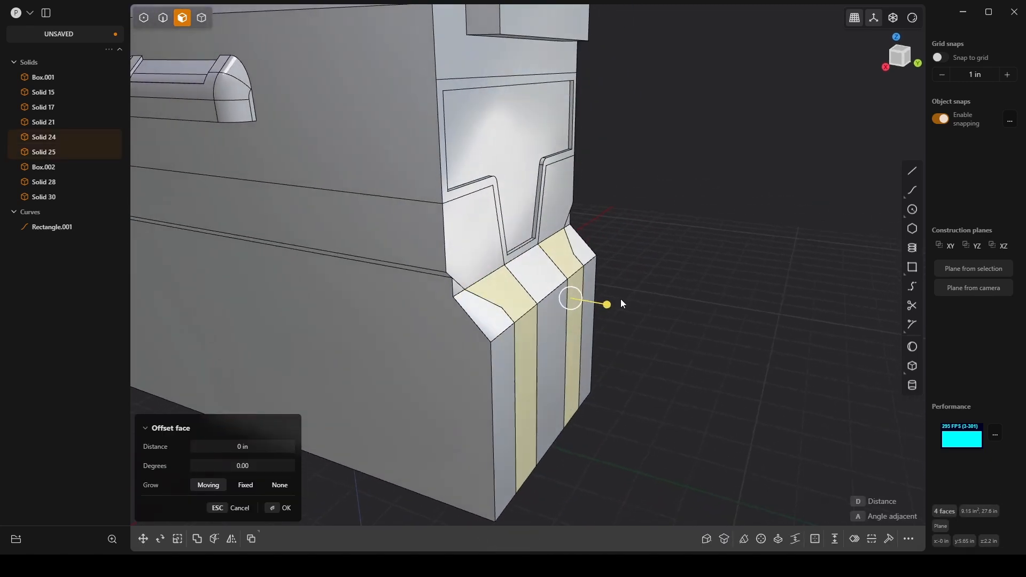
pyautogui.moveTo(619, 300); pyautogui.dragTo(637, 323)
pyautogui.moveTo(636, 323); pyautogui.dragTo(647, 349, button='middle')
pyautogui.press('Return')
pyautogui.scroll(-5, 582, 297)
pyautogui.scroll(-5, 648, 348)
pyautogui.click(639, 292)
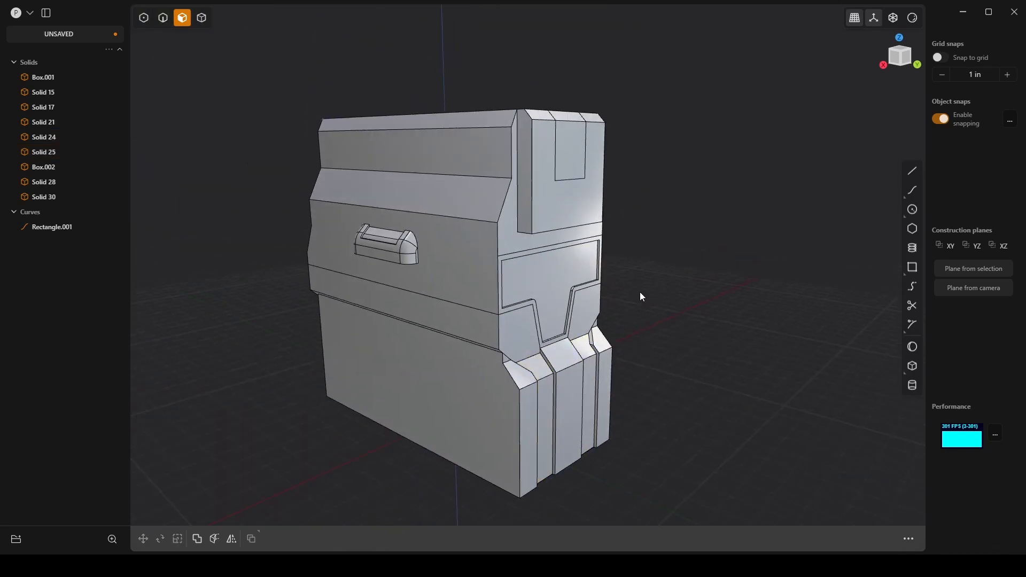
# Step: Bevel the lower outer edge of the upper rear block with the Fillet tool
pyautogui.moveTo(640, 291); pyautogui.dragTo(503, 139, button='middle')
pyautogui.scroll(5, 618, 271)
pyautogui.scroll(5, 509, 181)
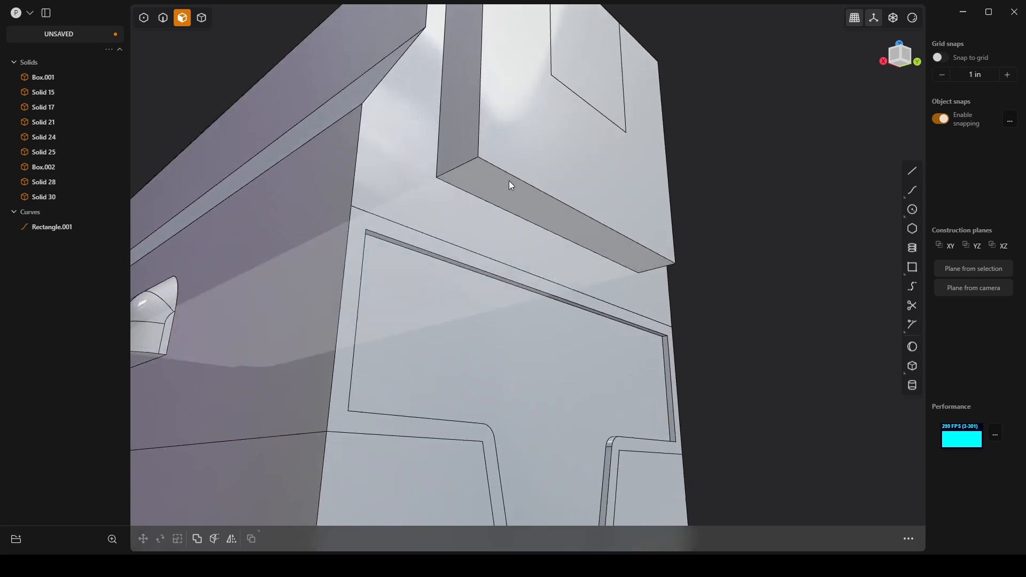
pyautogui.press('2')
pyautogui.click(534, 192)
pyautogui.press('f')
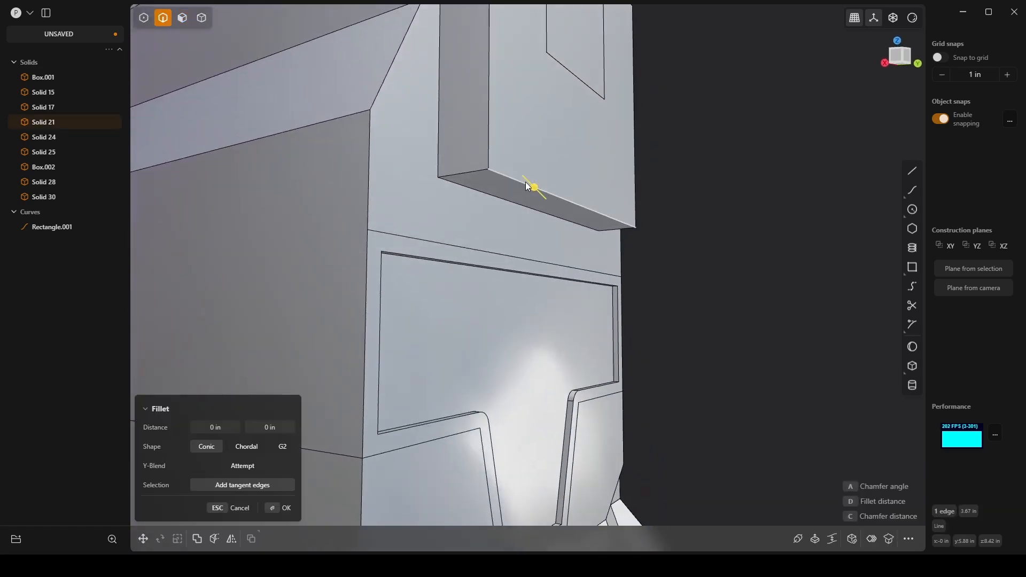
pyautogui.moveTo(524, 182)
pyautogui.mouseDown()
pyautogui.moveTo(514, 181)
pyautogui.moveTo(522, 175)
pyautogui.mouseUp()
pyautogui.moveTo(522, 175); pyautogui.dragTo(561, 235, button='middle')
pyautogui.scroll(-4, 560, 220)
pyautogui.press('Return')
# Step: Move the sloped and vertical faces of the upper rear middle section about -0.145 in along Y
pyautogui.moveTo(692, 203); pyautogui.dragTo(595, 188, button='middle')
pyautogui.scroll(-3, 594, 188)
pyautogui.scroll(3, 594, 188)
pyautogui.moveTo(588, 114); pyautogui.dragTo(614, 238, button='middle')
pyautogui.press('Escape')
pyautogui.press('3')
pyautogui.click(607, 233)
pyautogui.keyDown('shift'); pyautogui.click(595, 151); pyautogui.keyUp('shift')
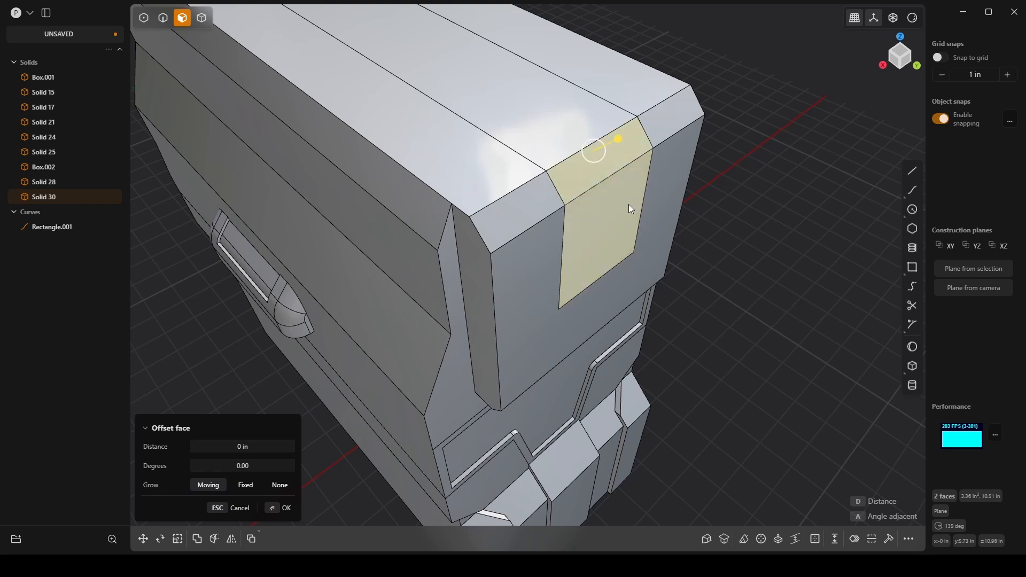
pyautogui.press('g')
pyautogui.moveTo(627, 211); pyautogui.dragTo(617, 203)
pyautogui.scroll(-4, 618, 223)
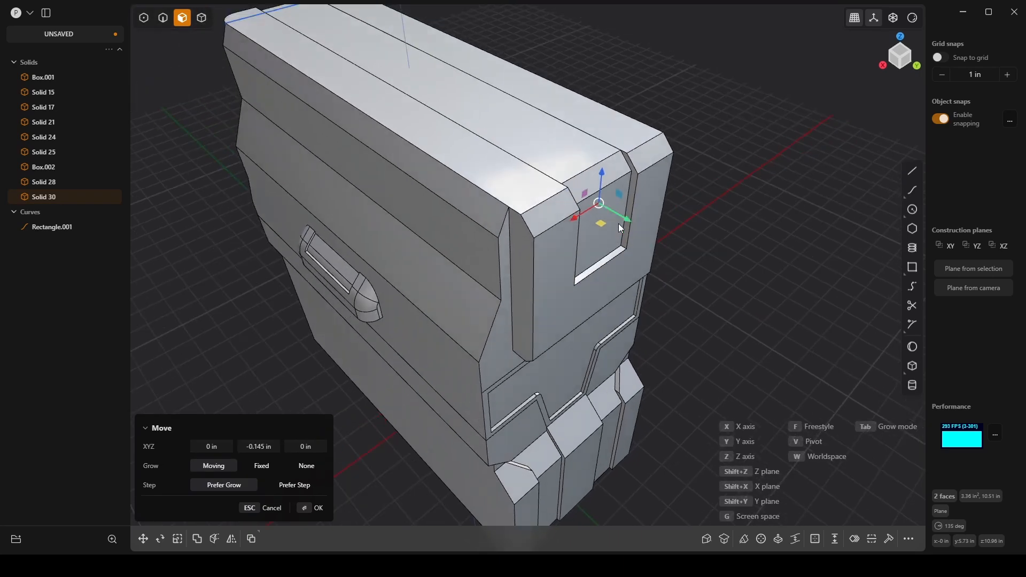
pyautogui.moveTo(618, 224); pyautogui.dragTo(694, 249, button='middle')
pyautogui.scroll(5, 695, 249)
pyautogui.press('Return')
pyautogui.scroll(-2, 653, 246)
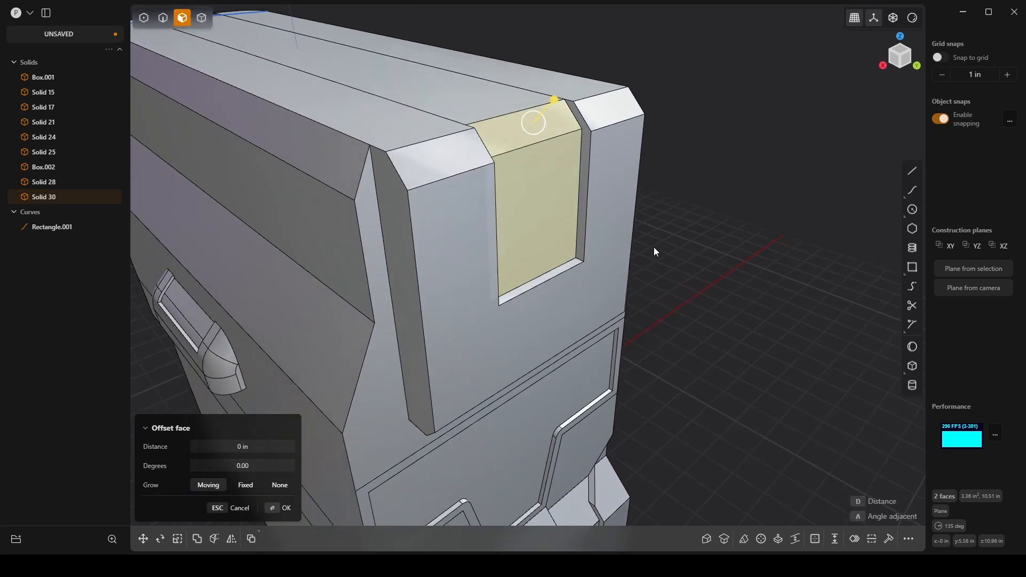
pyautogui.click(720, 207)
pyautogui.press('4')
pyautogui.click(614, 208)
pyautogui.click(563, 197)
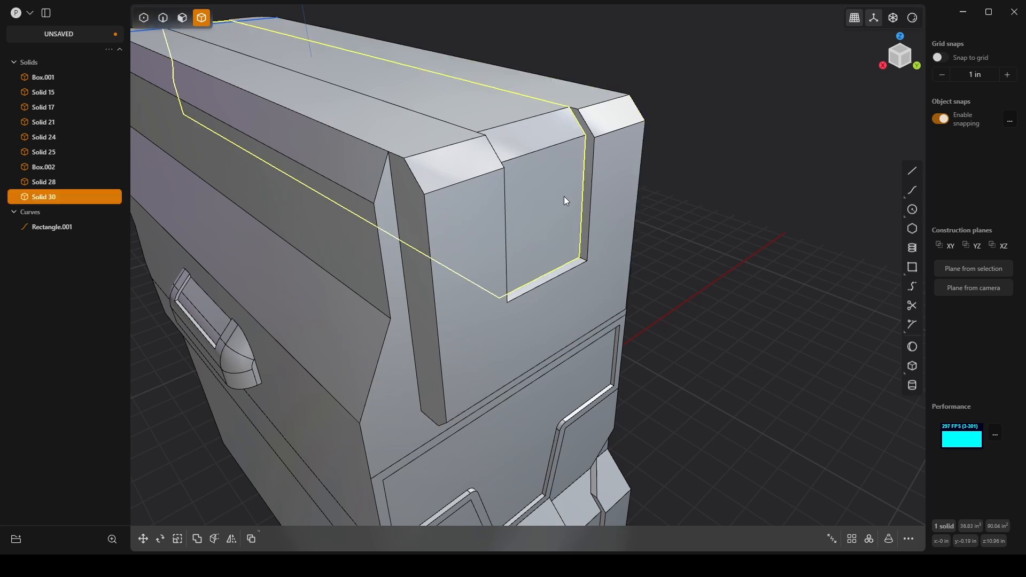
pyautogui.moveTo(563, 199); pyautogui.dragTo(517, 285, button='middle')
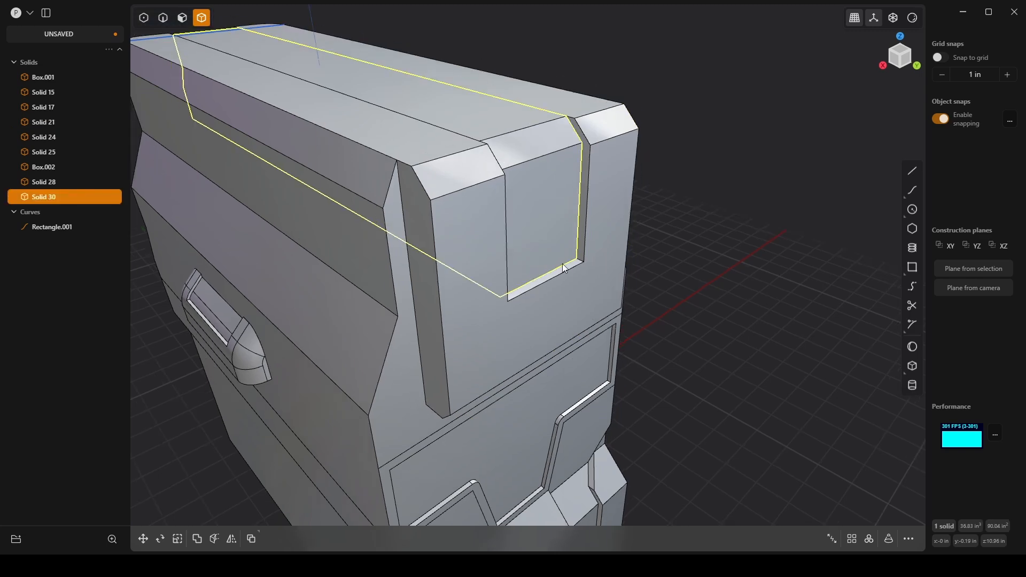
pyautogui.moveTo(483, 210); pyautogui.dragTo(540, 229, button='middle')
# Step: Inset the vertical face of the recessed rear middle section by about 0.116 in and offset the inner face about -0.086 in
pyautogui.press('3')
pyautogui.click(543, 229)
pyautogui.press('o')
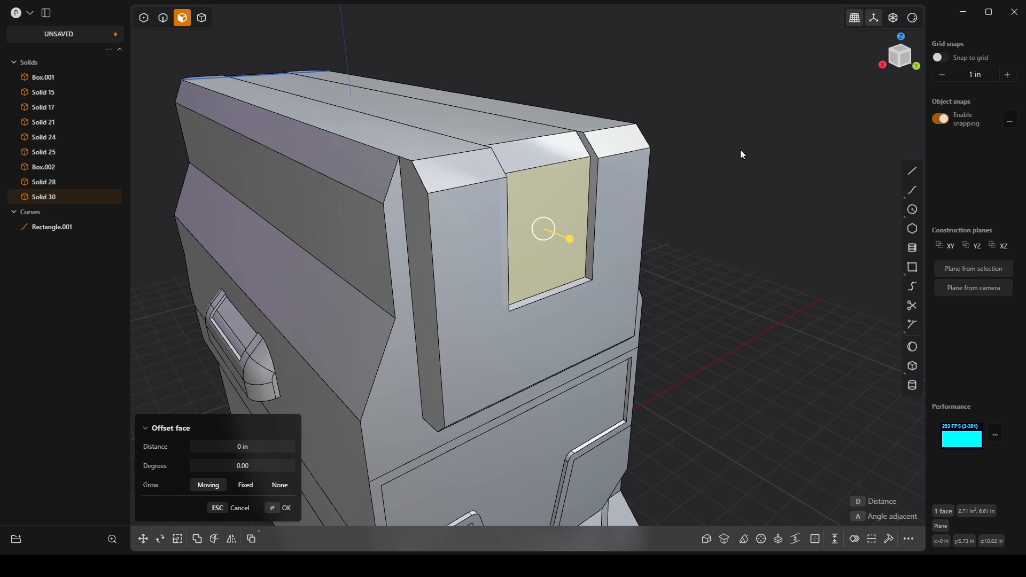
pyautogui.press('o')
pyautogui.click(746, 145)
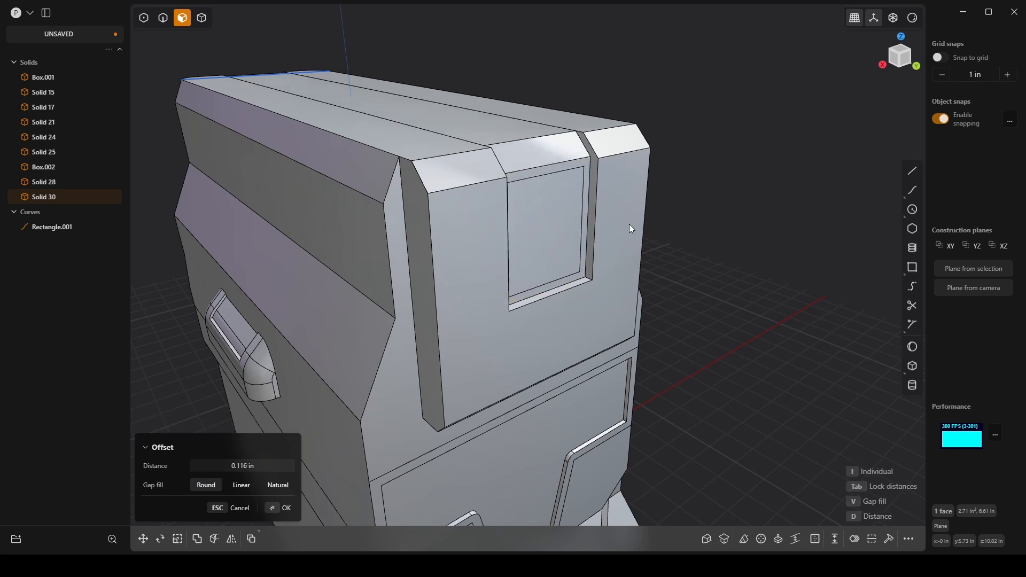
pyautogui.rightClick(543, 228)
pyautogui.moveTo(571, 239); pyautogui.dragTo(570, 233)
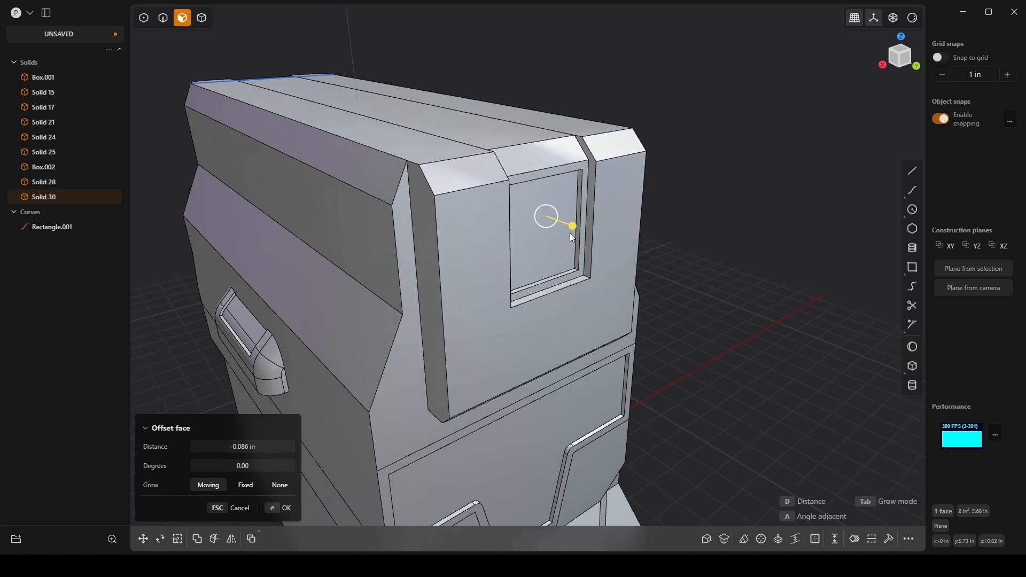
pyautogui.scroll(-5, 570, 233)
pyautogui.moveTo(556, 256); pyautogui.dragTo(504, 342, button='middle')
pyautogui.moveTo(505, 342); pyautogui.dragTo(633, 224, button='right')
pyautogui.scroll(-4, 633, 224)
pyautogui.moveTo(632, 224); pyautogui.dragTo(669, 274, button='middle')
pyautogui.moveTo(348, 206); pyautogui.dragTo(502, 176, button='middle')
pyautogui.rightClick(517, 172)
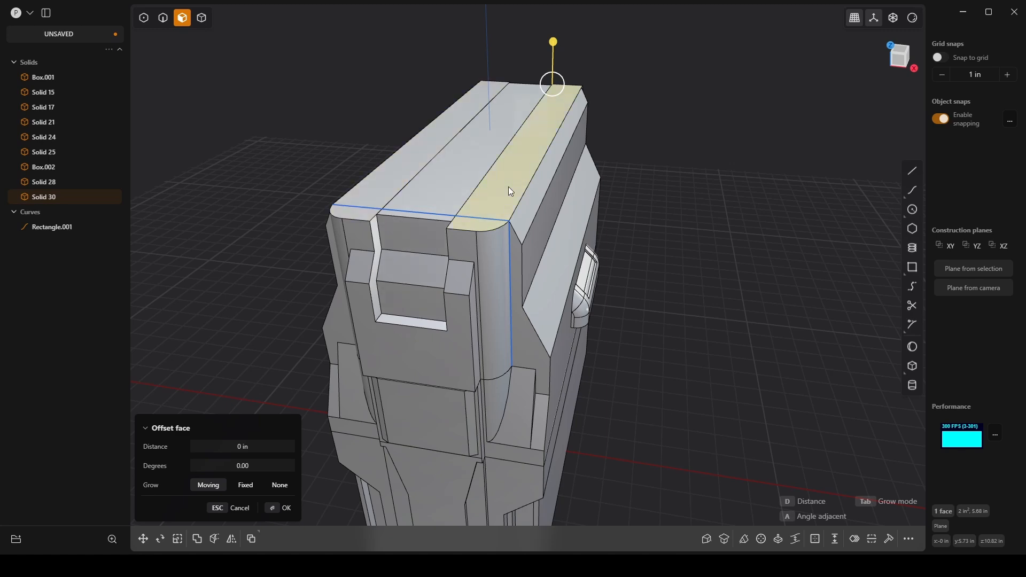
pyautogui.moveTo(422, 160); pyautogui.dragTo(424, 101, button='middle')
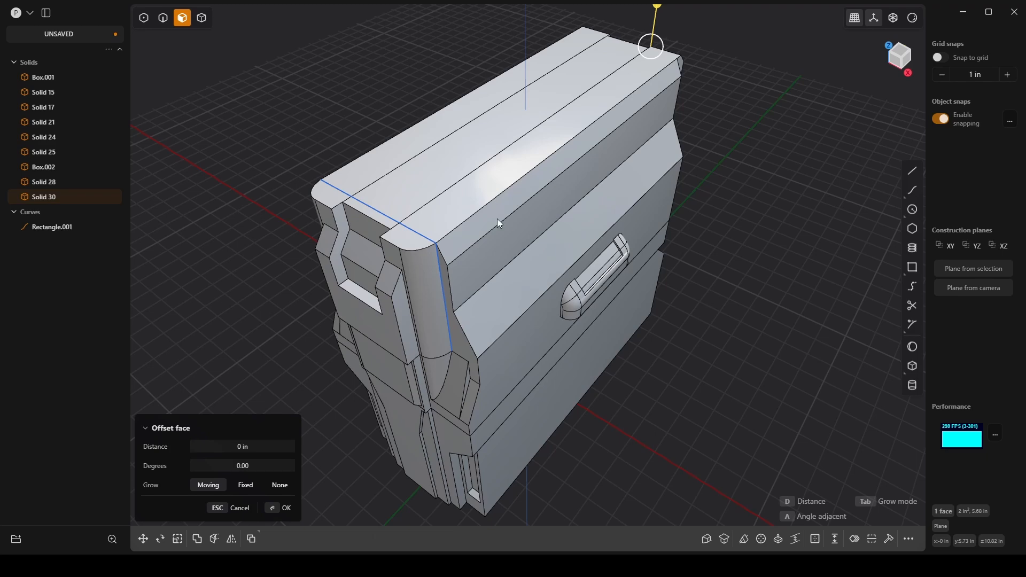
pyautogui.hotkey('ctrl', 'z')
pyautogui.hotkey('ctrl', 'z')
# Step: Raise the two outer top strips of the upper body with a face offset of about 0.353 in
pyautogui.click(441, 142)
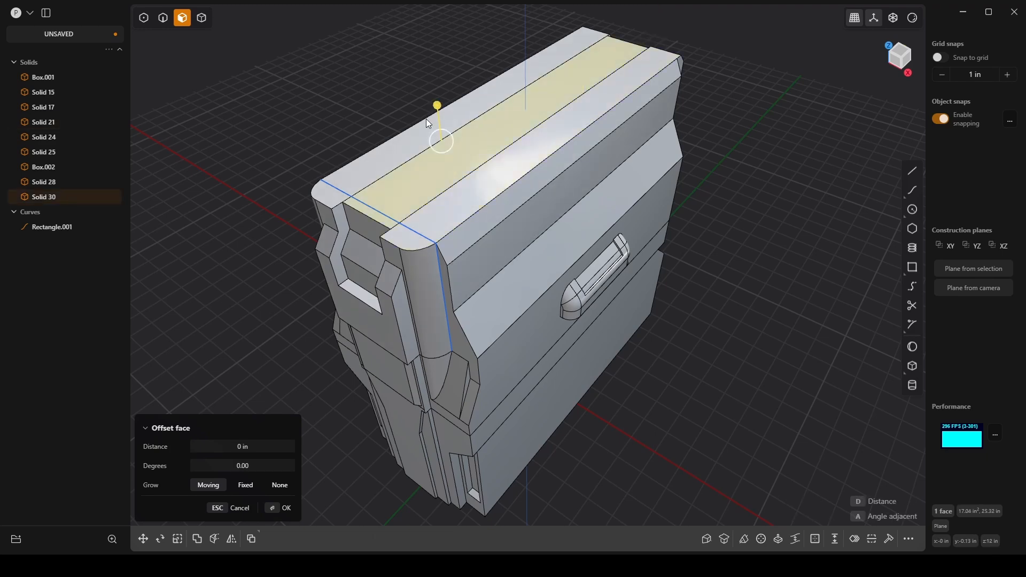
pyautogui.click(426, 118)
pyautogui.keyDown('shift'); pyautogui.click(524, 155); pyautogui.keyUp('shift')
pyautogui.moveTo(503, 202); pyautogui.dragTo(518, 163, button='middle')
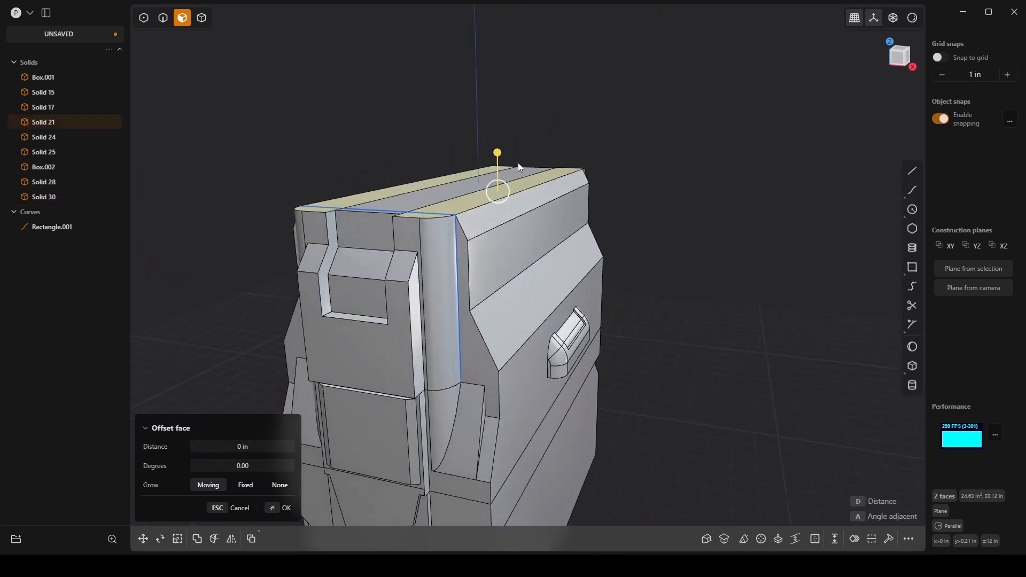
pyautogui.moveTo(499, 151); pyautogui.dragTo(501, 135)
pyautogui.moveTo(502, 135); pyautogui.dragTo(675, 123, button='middle')
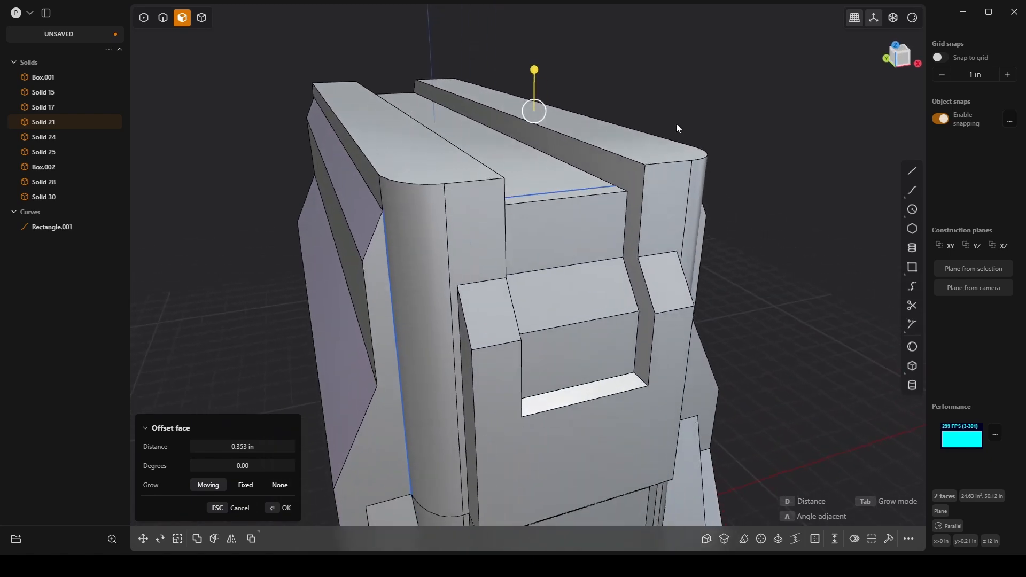
pyautogui.click(278, 512)
# Step: Chamfer the two long inner top edges of the raised outer strips by about 0.233 in
pyautogui.press('2')
pyautogui.click(562, 134)
pyautogui.moveTo(562, 134)
pyautogui.mouseDown(button='middle')
pyautogui.moveTo(501, 125)
pyautogui.moveTo(568, 146)
pyautogui.moveTo(551, 131)
pyautogui.mouseUp(button='middle')
pyautogui.click(540, 123)
pyautogui.moveTo(532, 126); pyautogui.dragTo(569, 111)
pyautogui.moveTo(569, 111); pyautogui.dragTo(531, 194, button='middle')
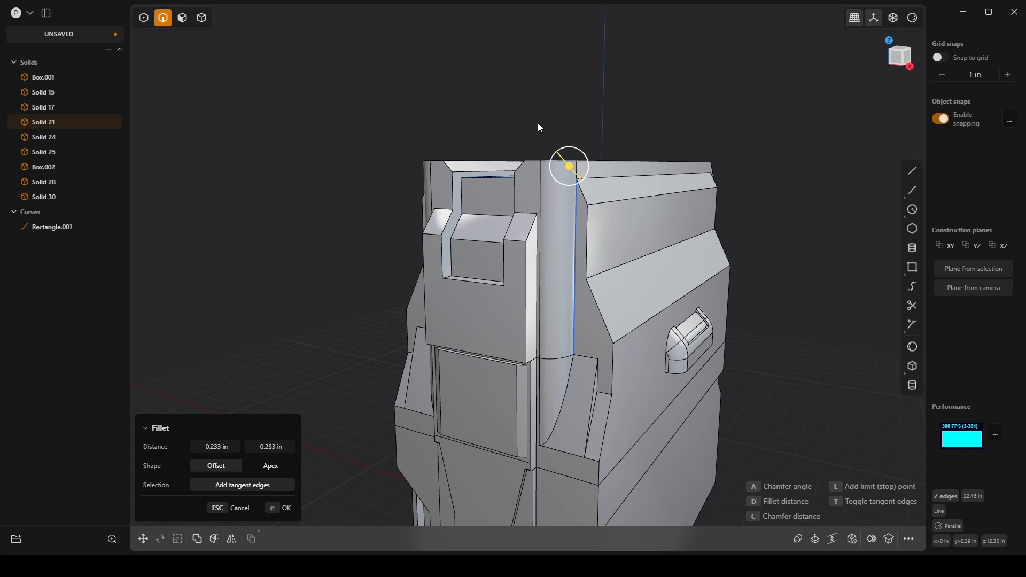
pyautogui.press('Return')
# Step: Chamfer the short front top edges of both raised strips by about 0.577 in
pyautogui.moveTo(501, 135); pyautogui.dragTo(526, 158, button='middle')
pyautogui.scroll(5, 522, 139)
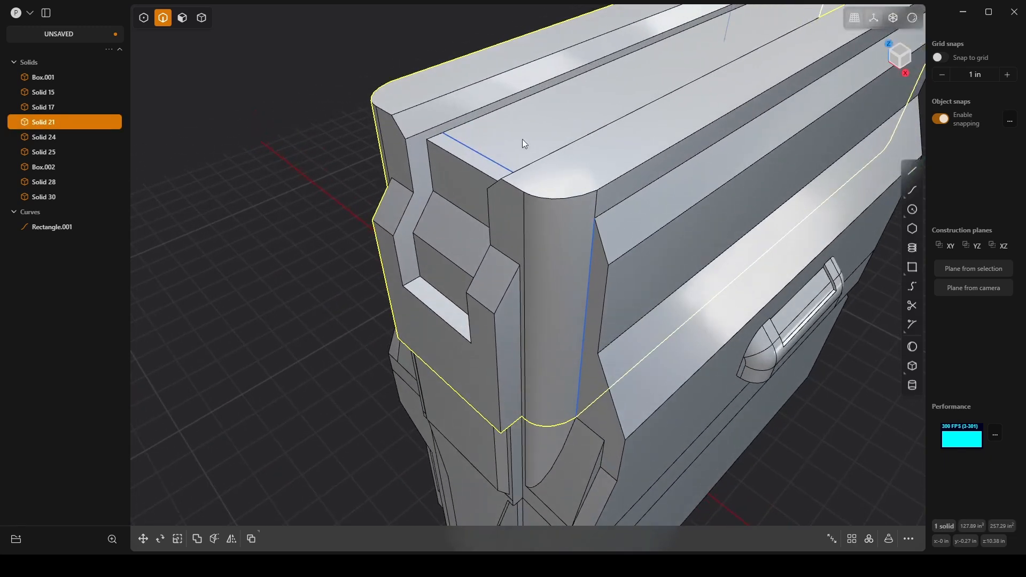
pyautogui.click(515, 186)
pyautogui.press('f')
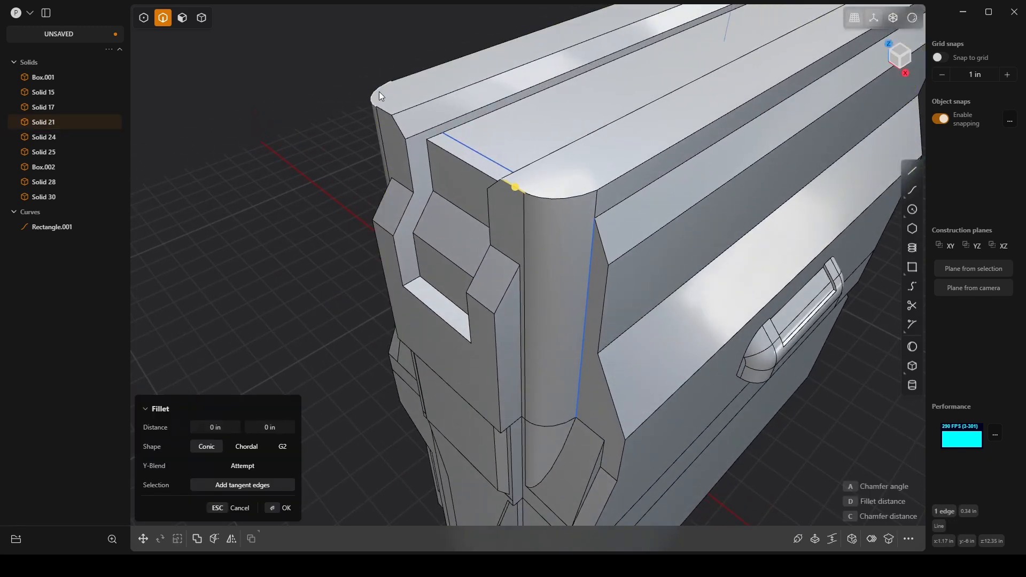
pyautogui.click(383, 110)
pyautogui.moveTo(393, 113); pyautogui.dragTo(402, 149)
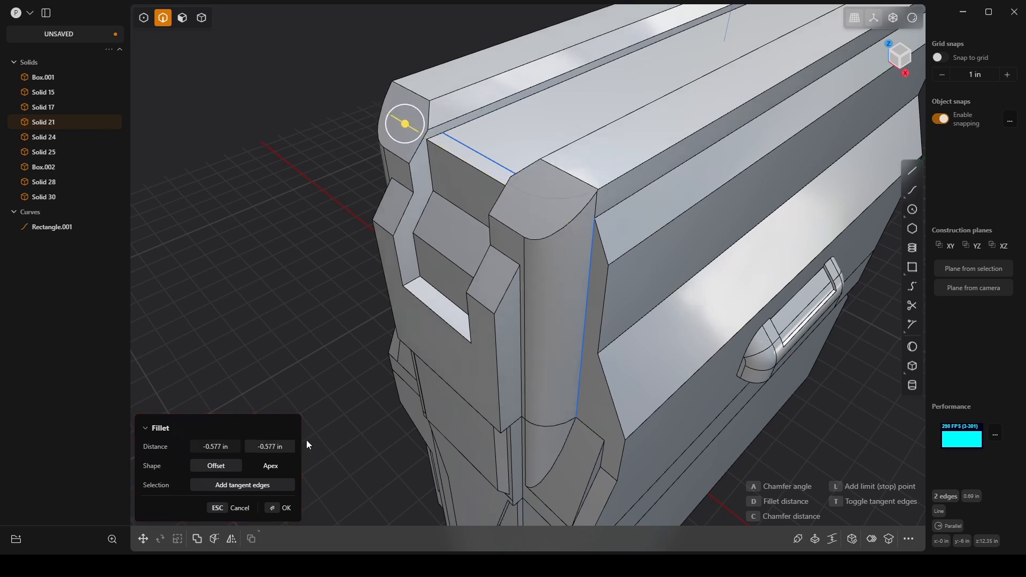
pyautogui.moveTo(306, 440); pyautogui.dragTo(716, 302, button='middle')
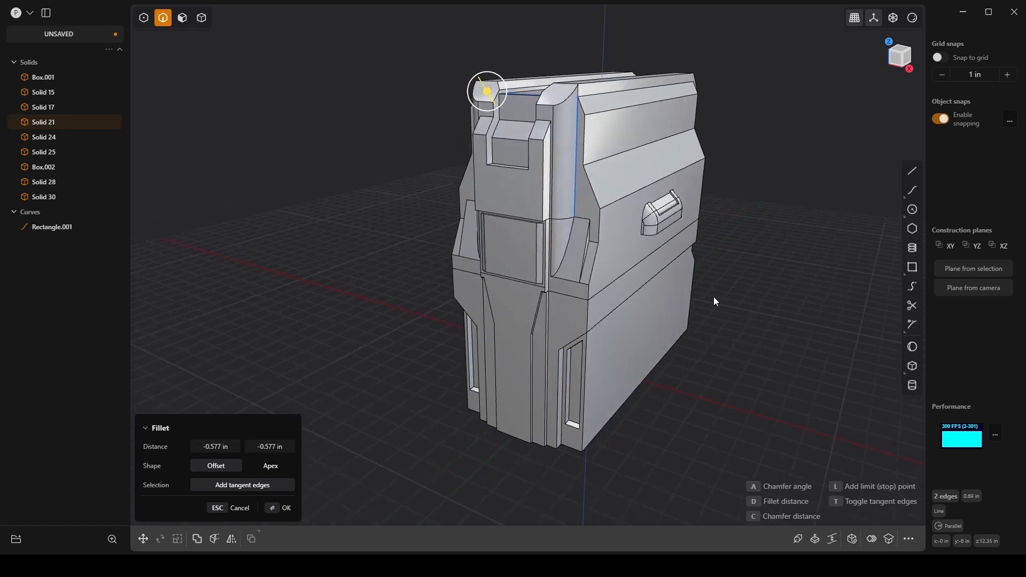
pyautogui.click(283, 508)
pyautogui.click(782, 265)
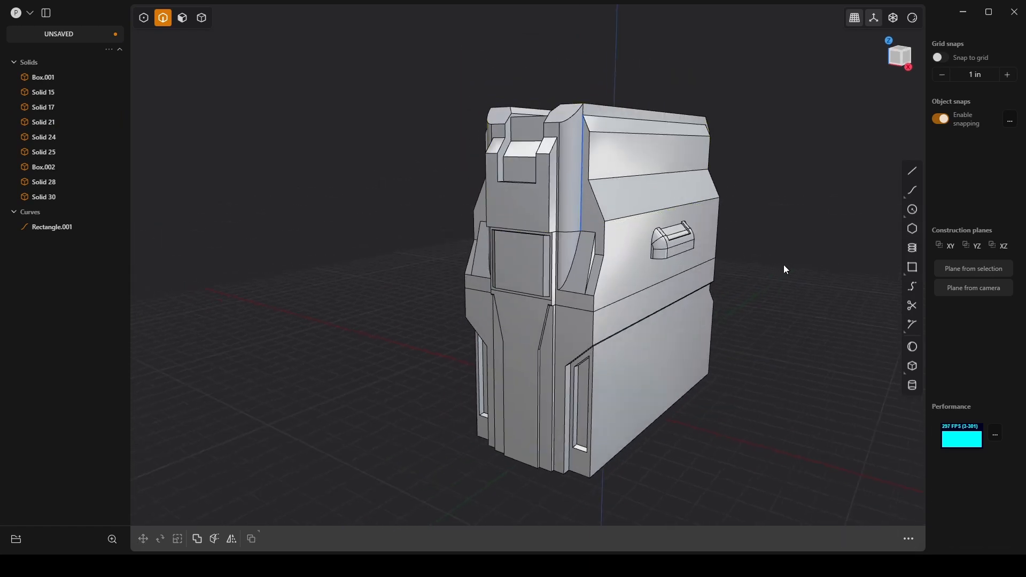
# Step: Change the viewport shading to the blue-grey matcap sphere with the orange highlight
pyautogui.moveTo(783, 265); pyautogui.dragTo(706, 250, button='middle')
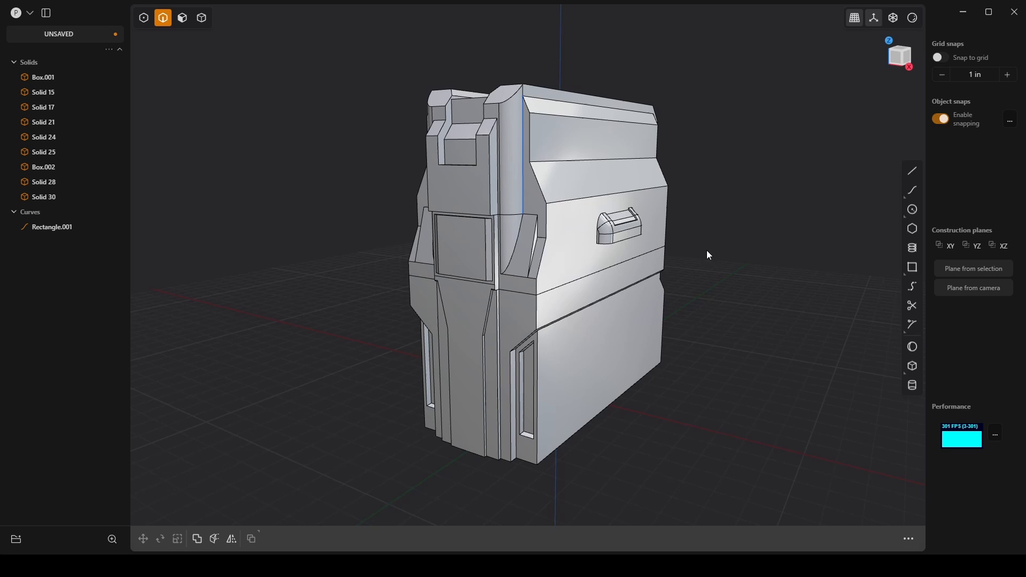
pyautogui.click(911, 18)
pyautogui.moveTo(918, 18)
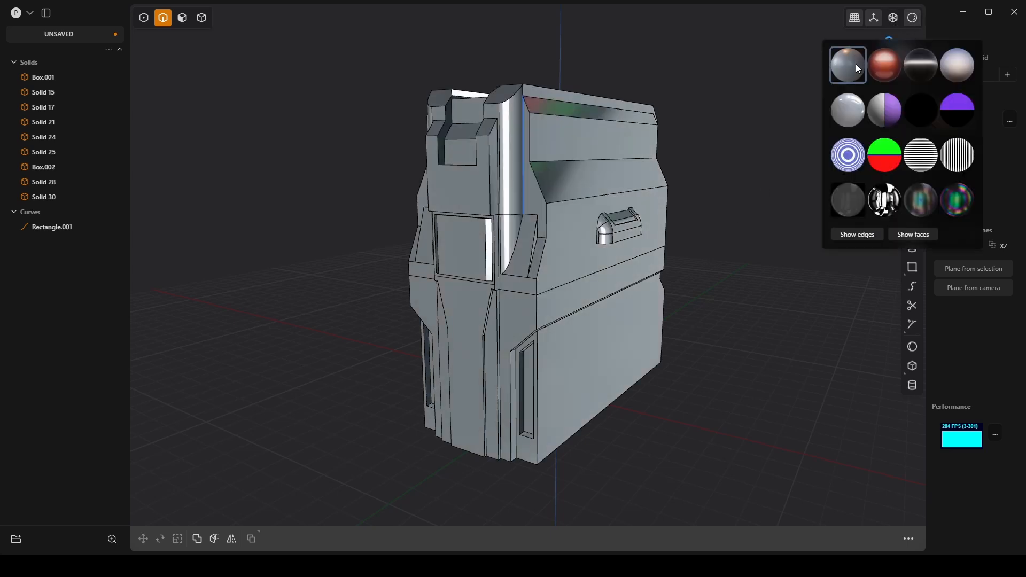
pyautogui.click(848, 67)
pyautogui.moveTo(743, 270); pyautogui.dragTo(740, 262, button='middle')
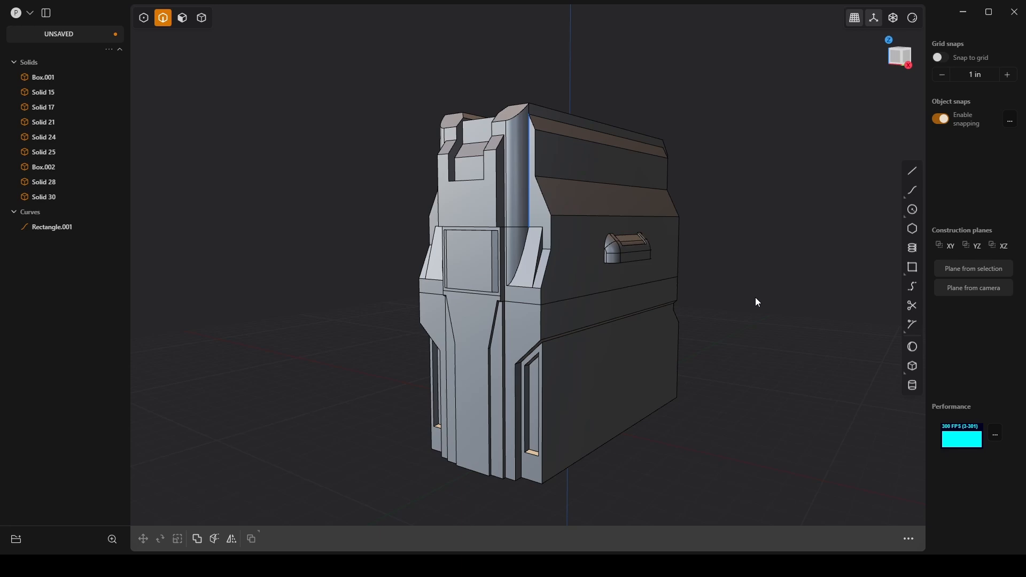
pyautogui.moveTo(668, 309); pyautogui.dragTo(501, 156, button='middle')
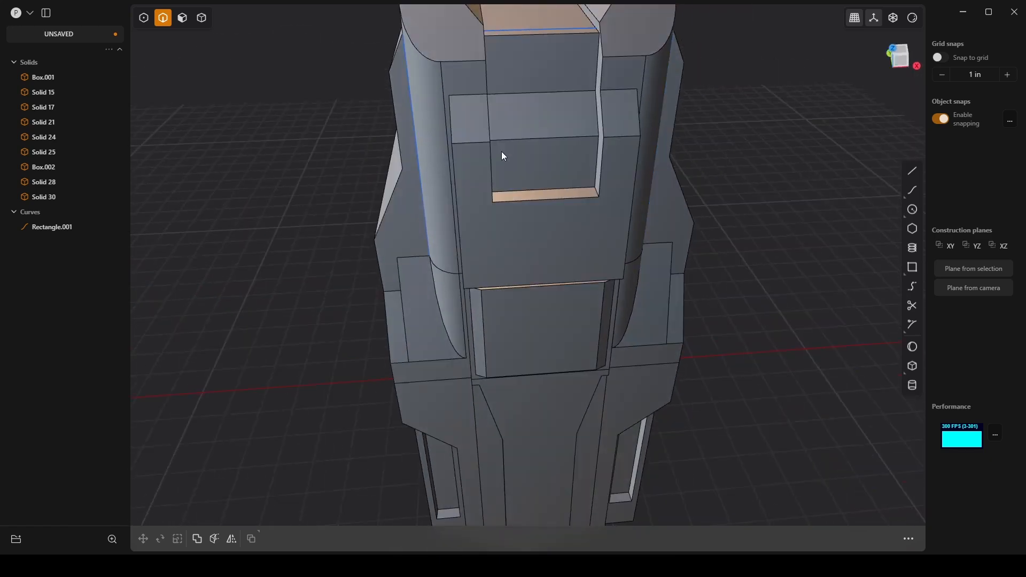
pyautogui.moveTo(572, 99); pyautogui.dragTo(631, 225, button='middle')
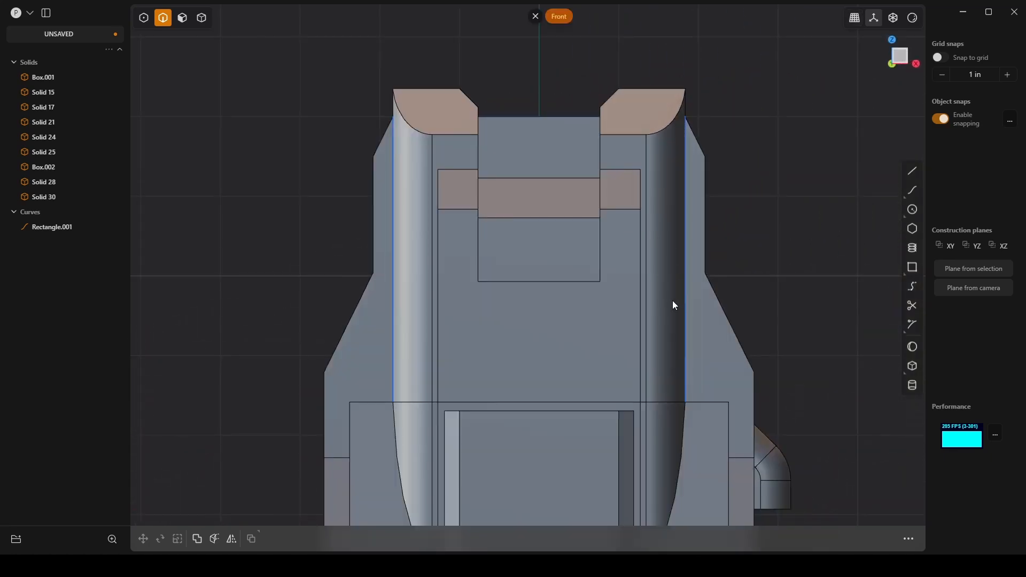
pyautogui.keyDown('shift'); pyautogui.moveTo(685, 349); pyautogui.dragTo(637, 107, button='middle'); pyautogui.keyUp('shift')
pyautogui.scroll(-10, 636, 108)
pyautogui.keyDown('shift'); pyautogui.moveTo(664, 330); pyautogui.dragTo(619, 203, button='middle'); pyautogui.keyUp('shift')
pyautogui.scroll(5, 622, 204)
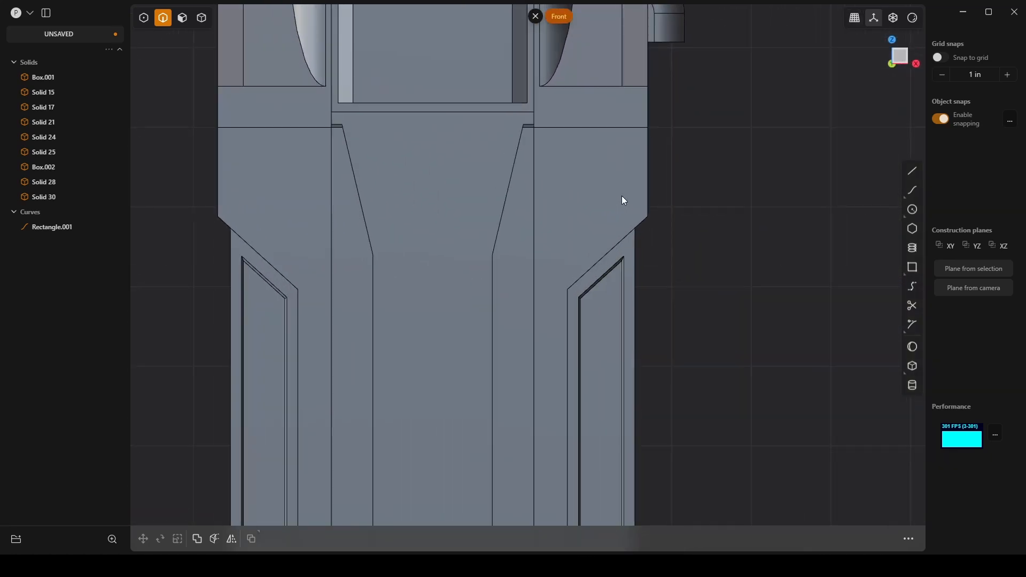
pyautogui.click(909, 211)
pyautogui.click(592, 177)
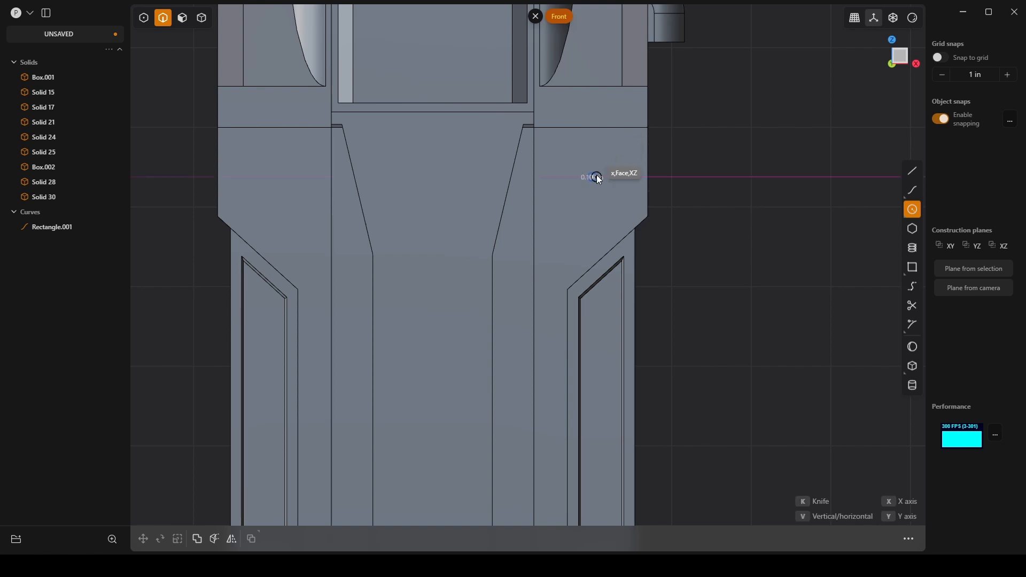
pyautogui.click(626, 157)
pyautogui.moveTo(628, 159); pyautogui.dragTo(631, 233, button='middle')
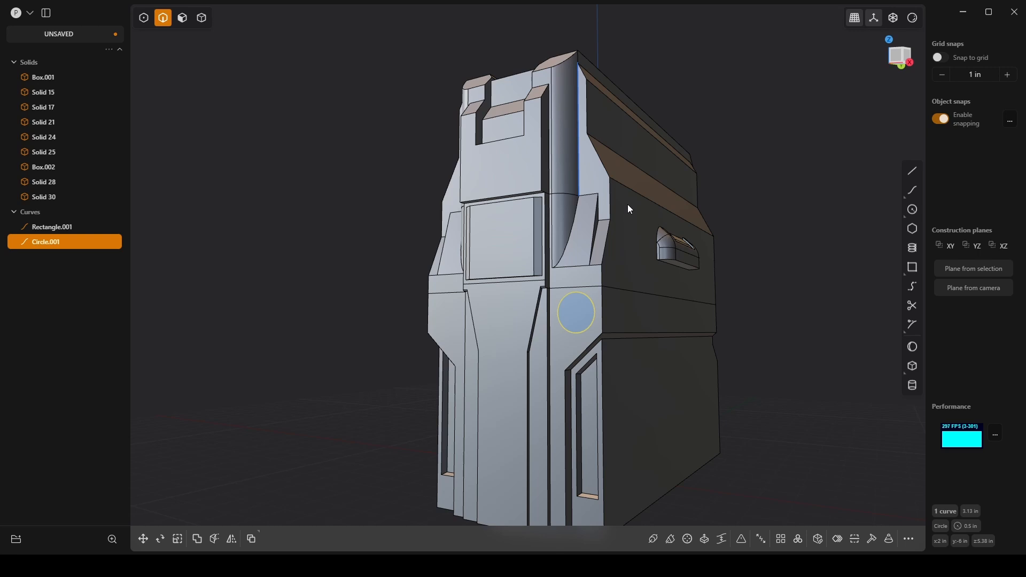
pyautogui.press('Delete')
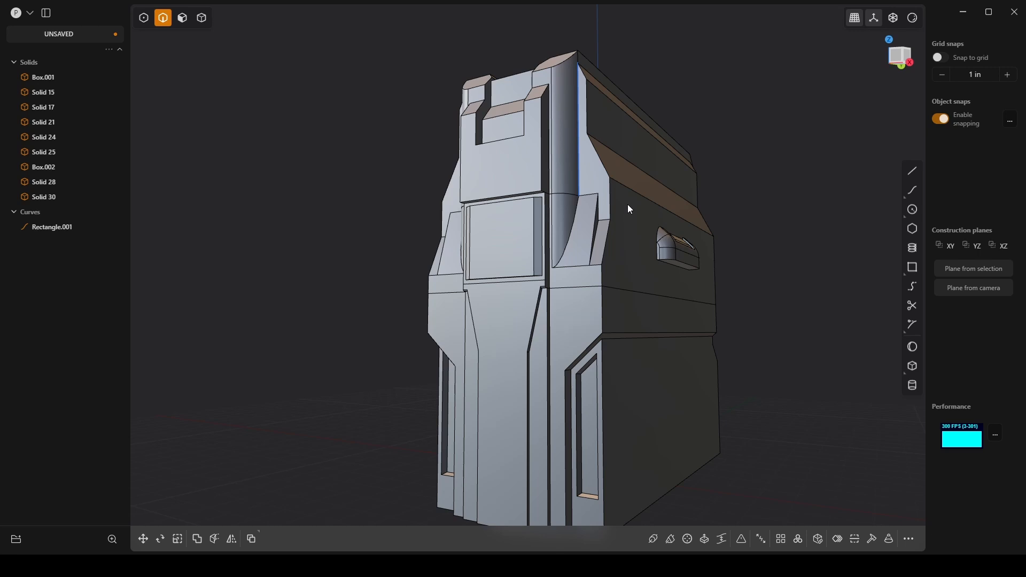
# Step: Draw a circle of about 1.18 in radius in front view, centred on the vertical face in the upper front notch
pyautogui.press('KP_1')
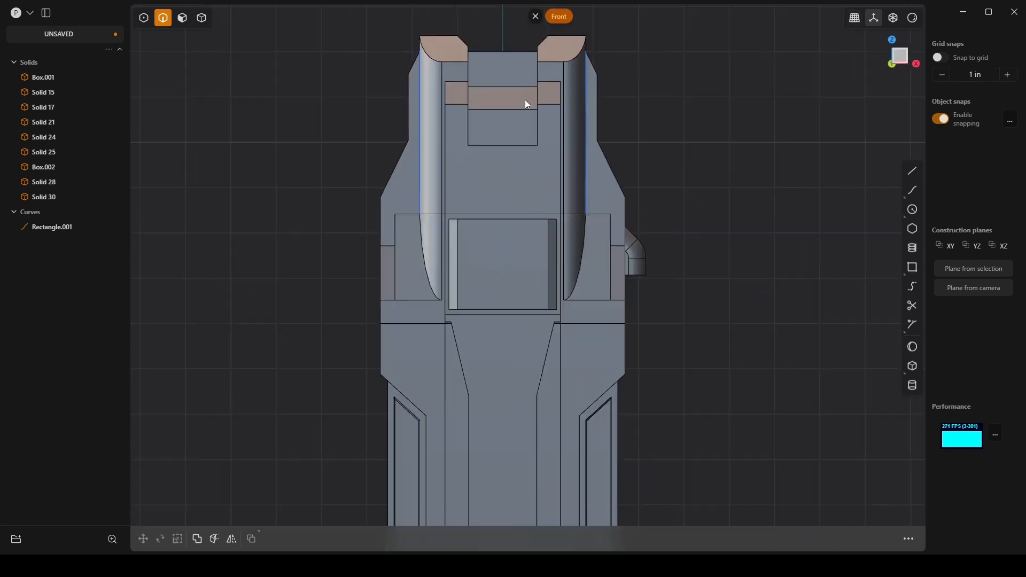
pyautogui.scroll(5, 521, 101)
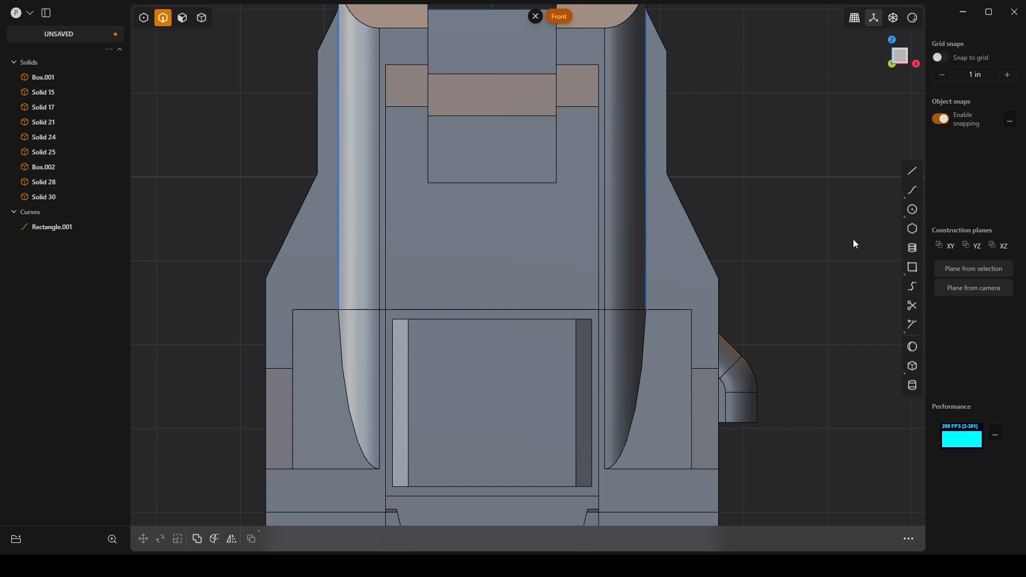
pyautogui.click(912, 210)
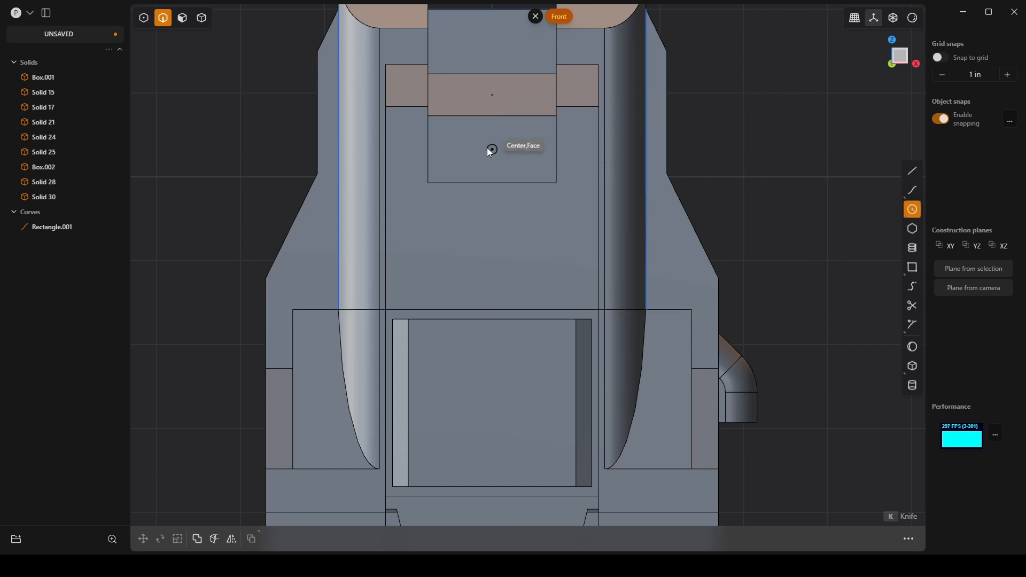
pyautogui.click(490, 148)
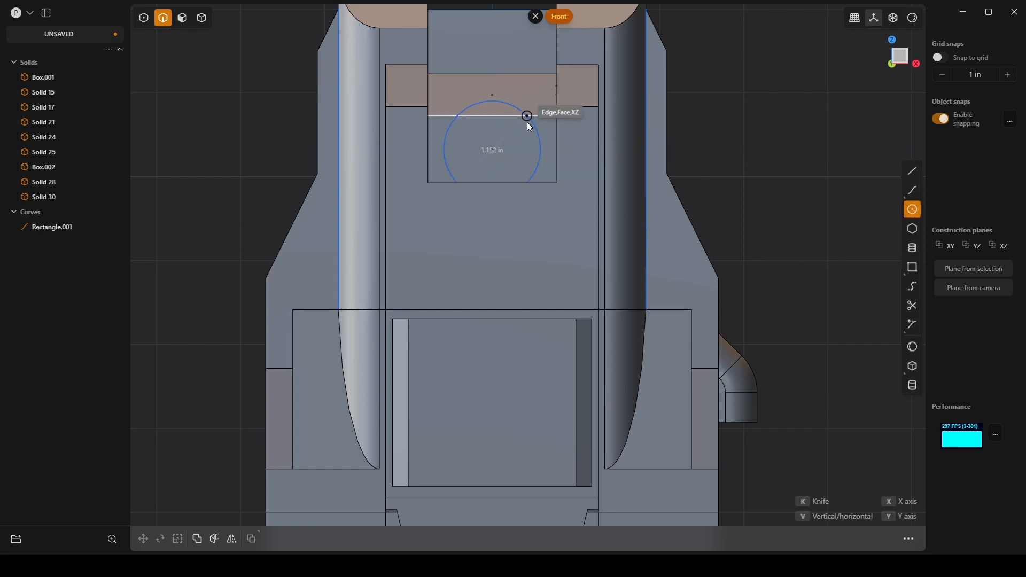
pyautogui.click(556, 80)
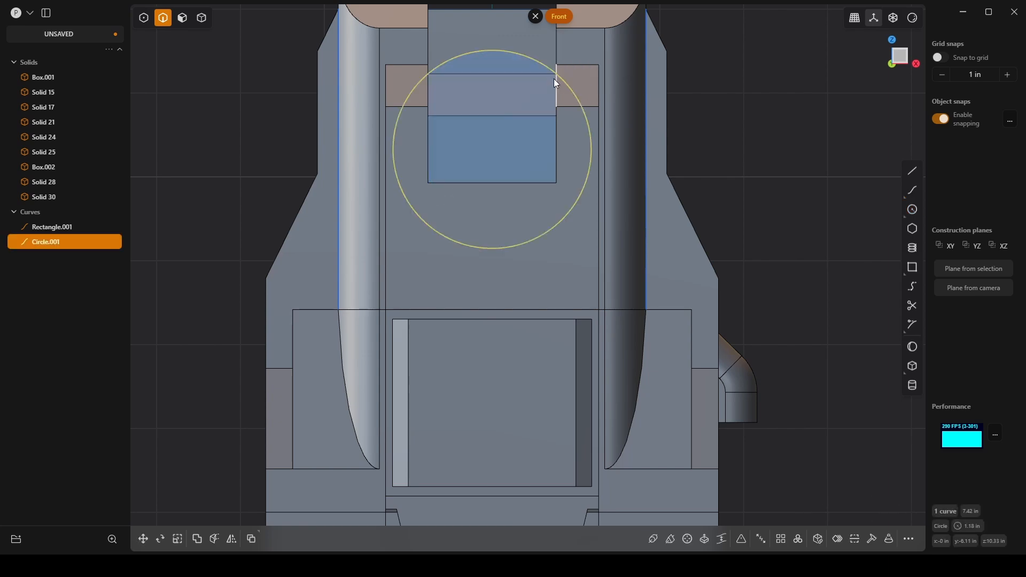
pyautogui.moveTo(556, 81); pyautogui.dragTo(559, 223, button='middle')
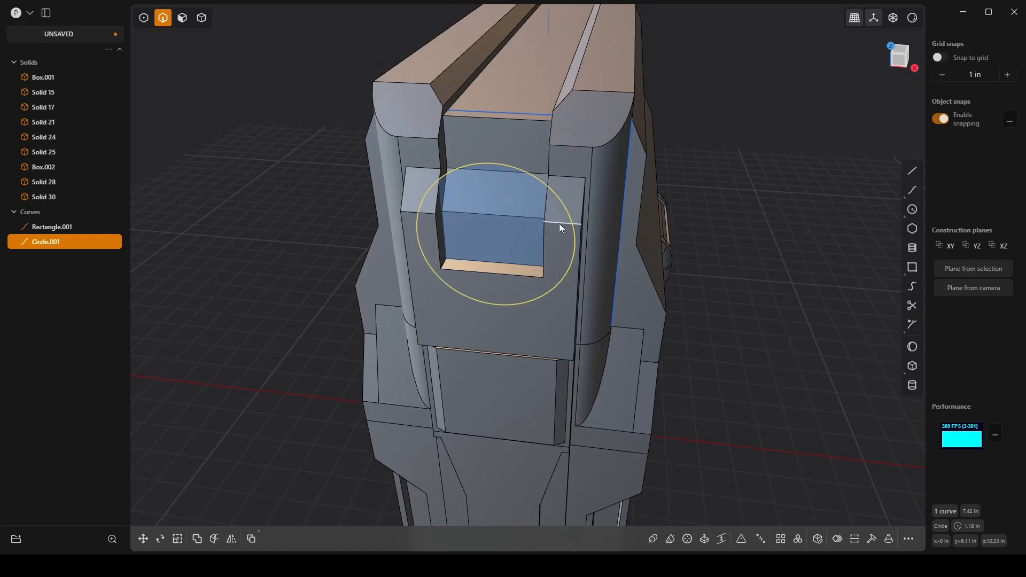
# Step: Cut the notch's centre block out as a separate solid with the circle, and delete the circle curve
pyautogui.press('c')
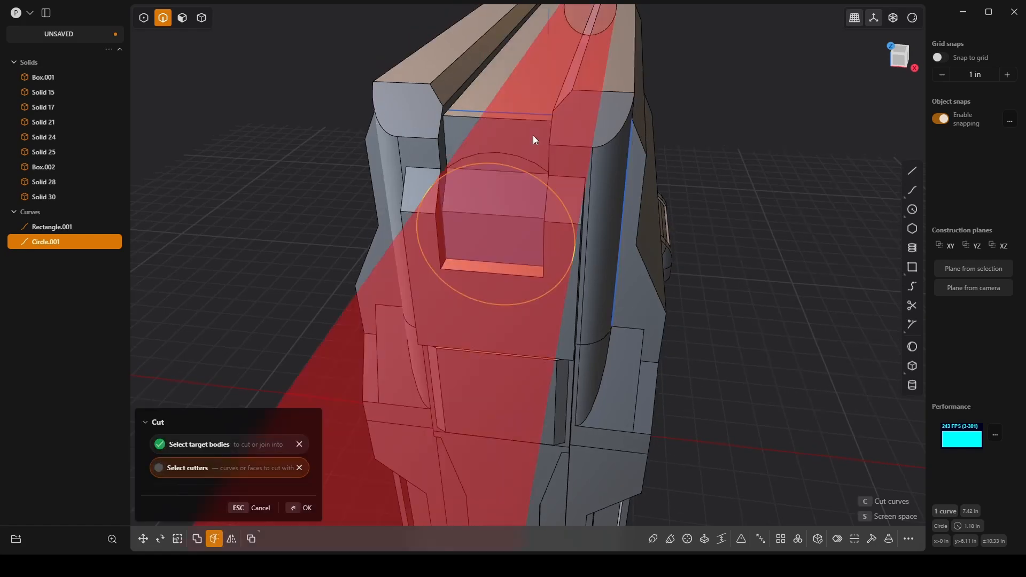
pyautogui.click(296, 511)
pyautogui.moveTo(667, 221); pyautogui.dragTo(720, 160, button='middle')
pyautogui.click(725, 160)
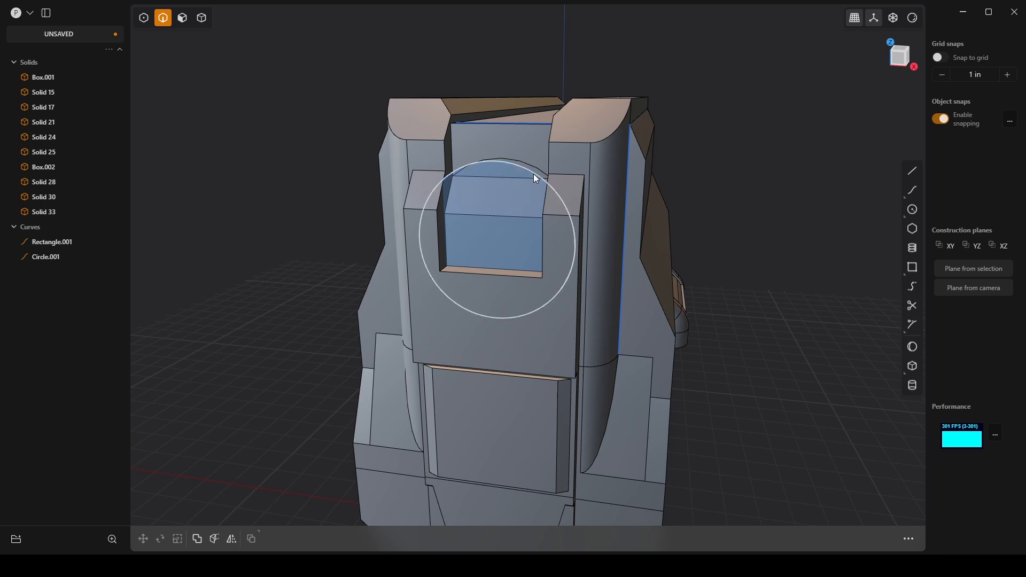
pyautogui.click(533, 174)
pyautogui.press('Delete')
pyautogui.moveTo(552, 163); pyautogui.dragTo(524, 176, button='middle')
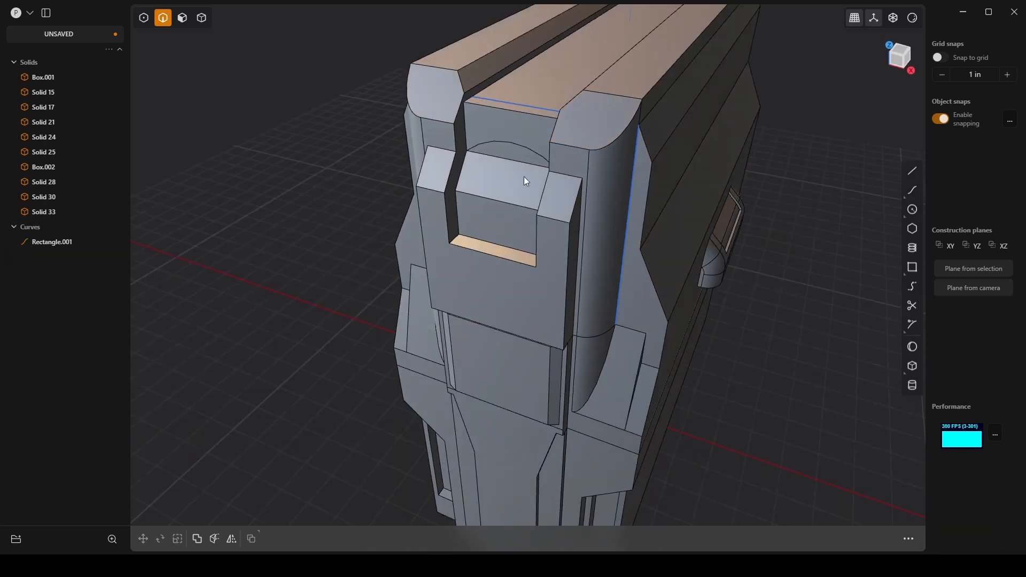
# Step: Move the arc face, sloped face and vertical front face of the notch block about -0.14 in along Y
pyautogui.scroll(2, 524, 176)
pyautogui.press('3')
pyautogui.click(512, 149)
pyautogui.keyDown('shift'); pyautogui.click(512, 174); pyautogui.keyUp('shift')
pyautogui.keyDown('shift'); pyautogui.click(502, 217); pyautogui.keyUp('shift')
pyautogui.press('g')
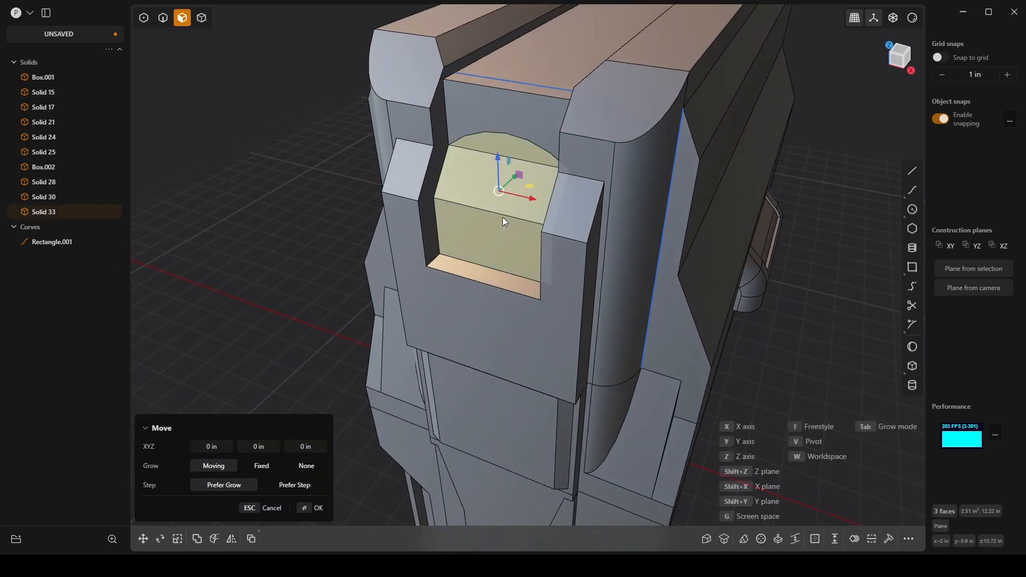
pyautogui.moveTo(513, 181)
pyautogui.mouseDown()
pyautogui.moveTo(525, 178)
pyautogui.moveTo(516, 198)
pyautogui.mouseUp()
pyautogui.moveTo(470, 262); pyautogui.dragTo(556, 219, button='middle')
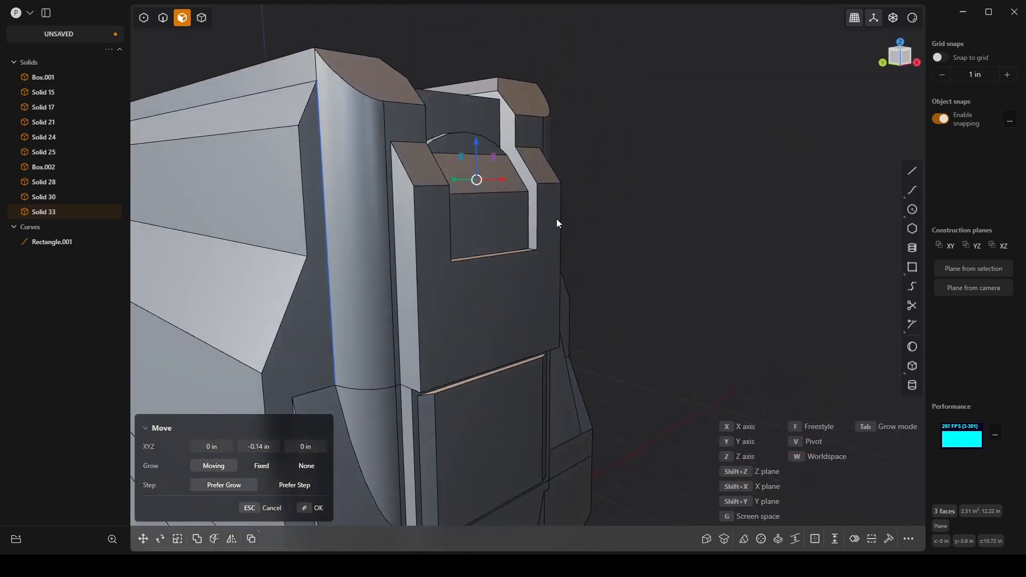
pyautogui.moveTo(649, 203); pyautogui.dragTo(709, 180, button='middle')
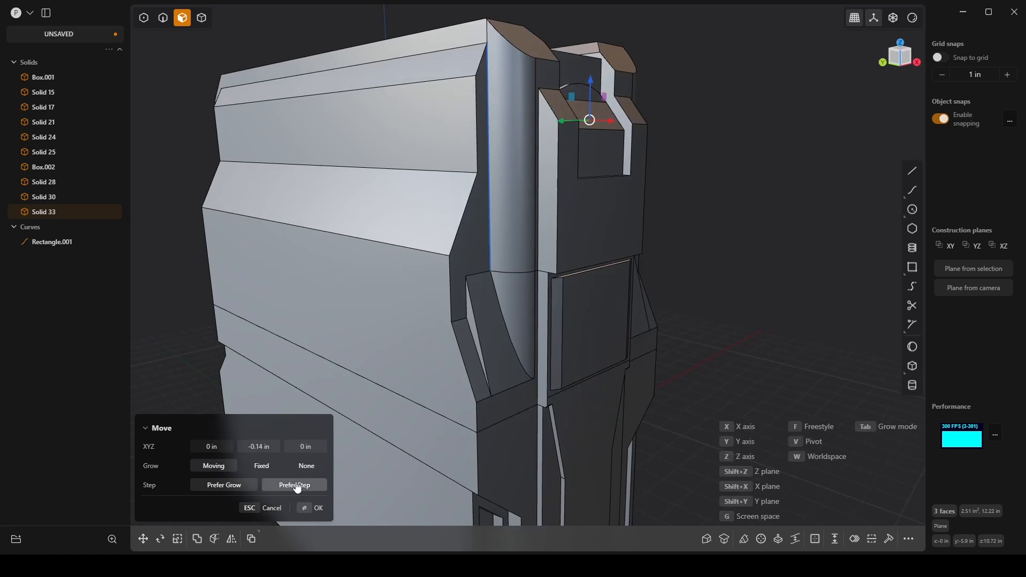
pyautogui.click(320, 511)
pyautogui.moveTo(764, 244); pyautogui.dragTo(745, 226, button='middle')
pyautogui.click(746, 225)
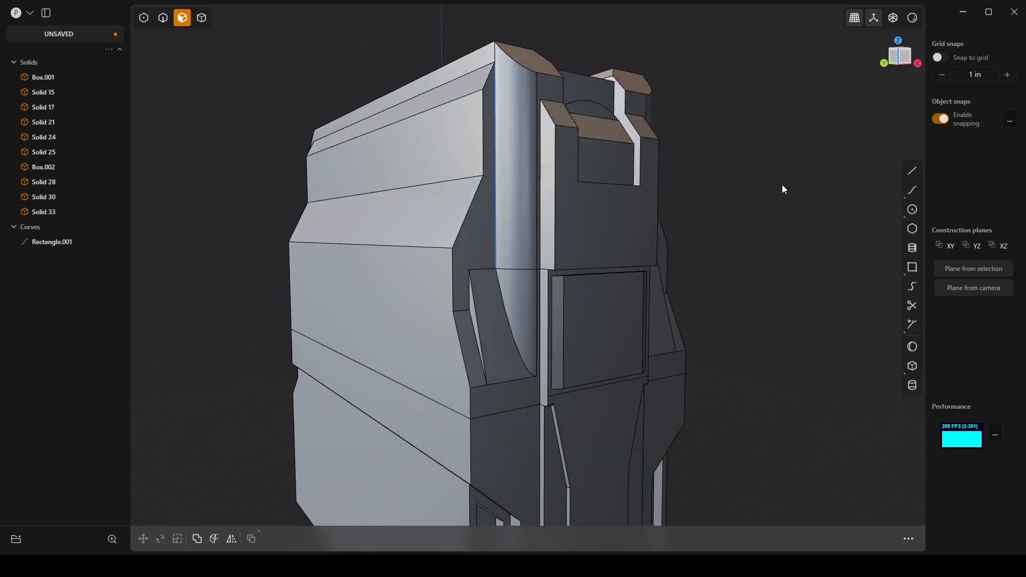
pyautogui.moveTo(782, 184); pyautogui.dragTo(736, 176, button='middle')
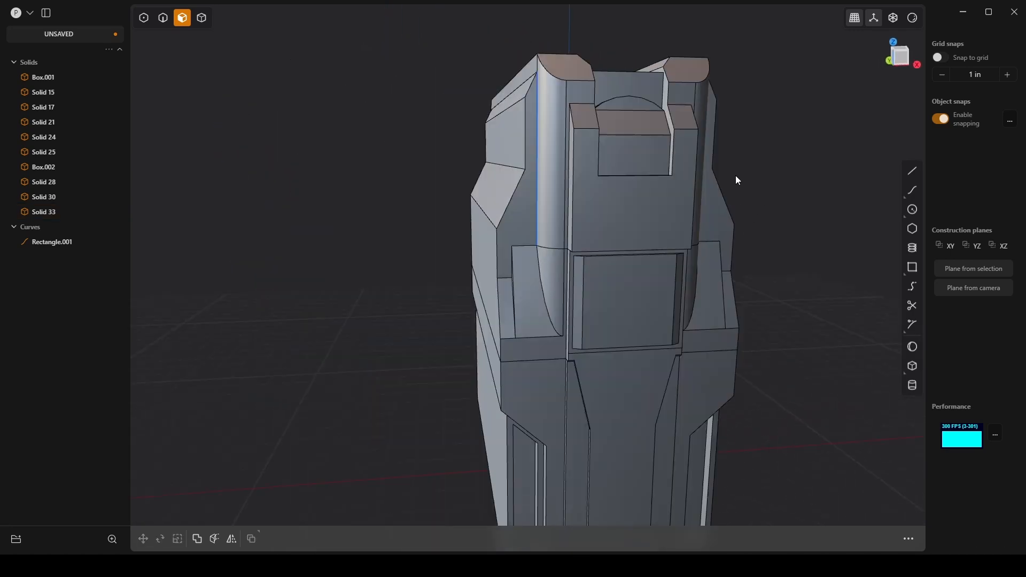
# Step: Fillet the curved top edge of the notch block by about 0.062 in
pyautogui.moveTo(680, 3); pyautogui.dragTo(527, 150, button='middle')
pyautogui.scroll(5, 566, 151)
pyautogui.press('2')
pyautogui.click(545, 184)
pyautogui.press('f')
pyautogui.click(527, 149)
pyautogui.moveTo(525, 149)
pyautogui.mouseDown()
pyautogui.moveTo(517, 148)
pyautogui.moveTo(537, 143)
pyautogui.moveTo(528, 138)
pyautogui.mouseUp()
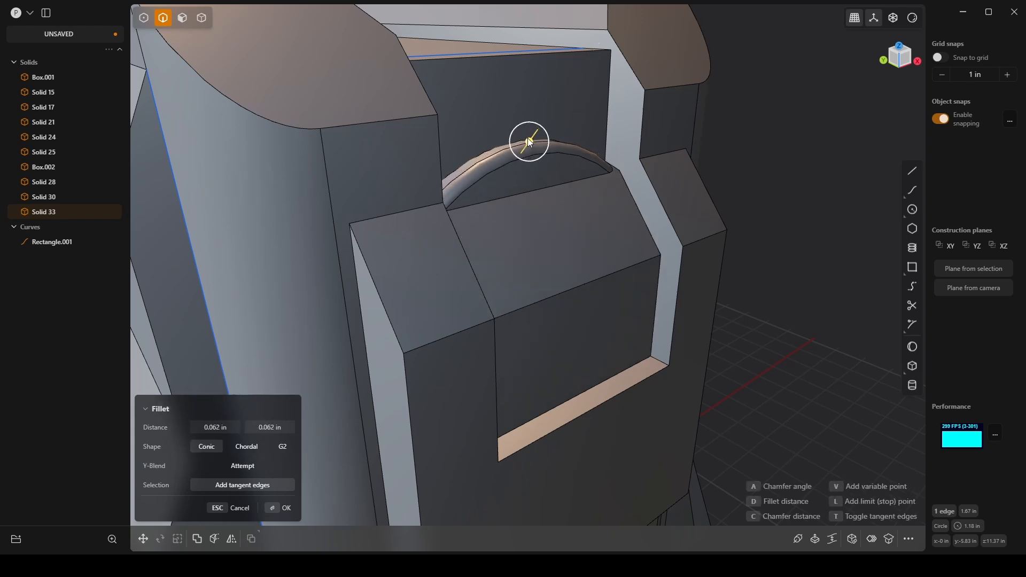
pyautogui.moveTo(528, 138); pyautogui.dragTo(493, 300, button='middle')
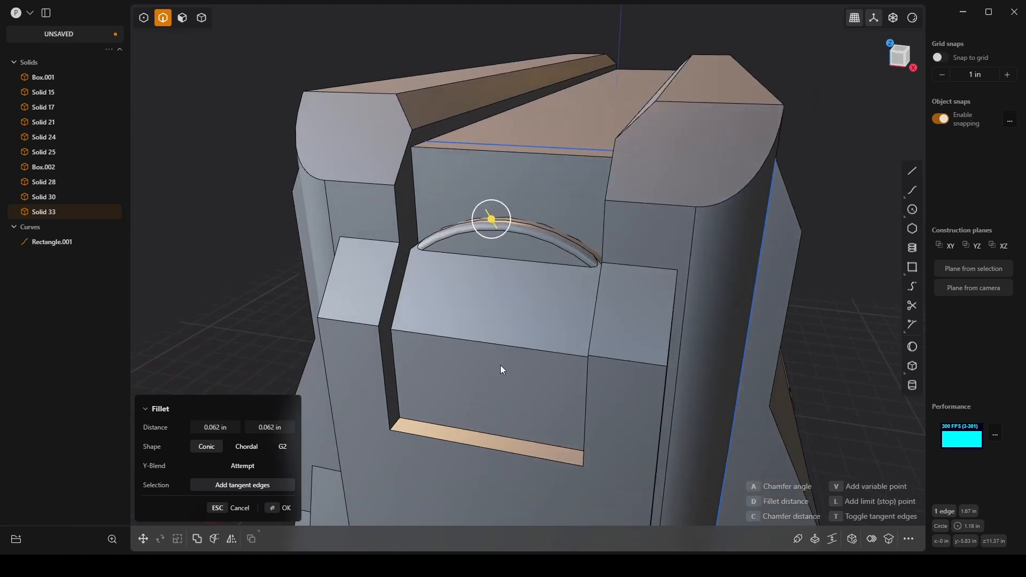
pyautogui.click(285, 509)
# Step: Offset the outline of the notch block's vertical front face inward by about 0.08 in
pyautogui.press('3')
pyautogui.click(506, 390)
pyautogui.moveTo(505, 389); pyautogui.dragTo(588, 296, button='middle')
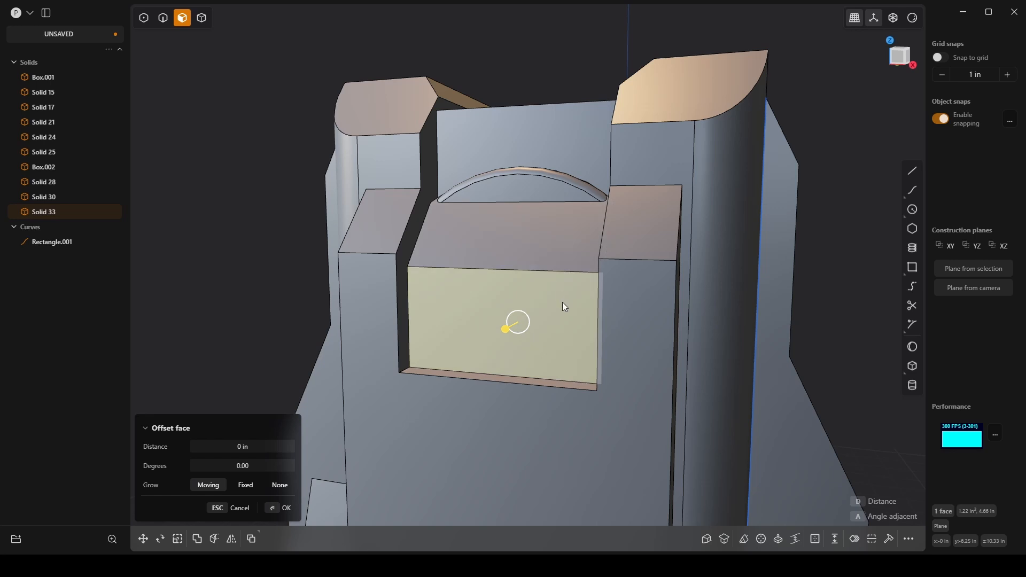
pyautogui.press('o')
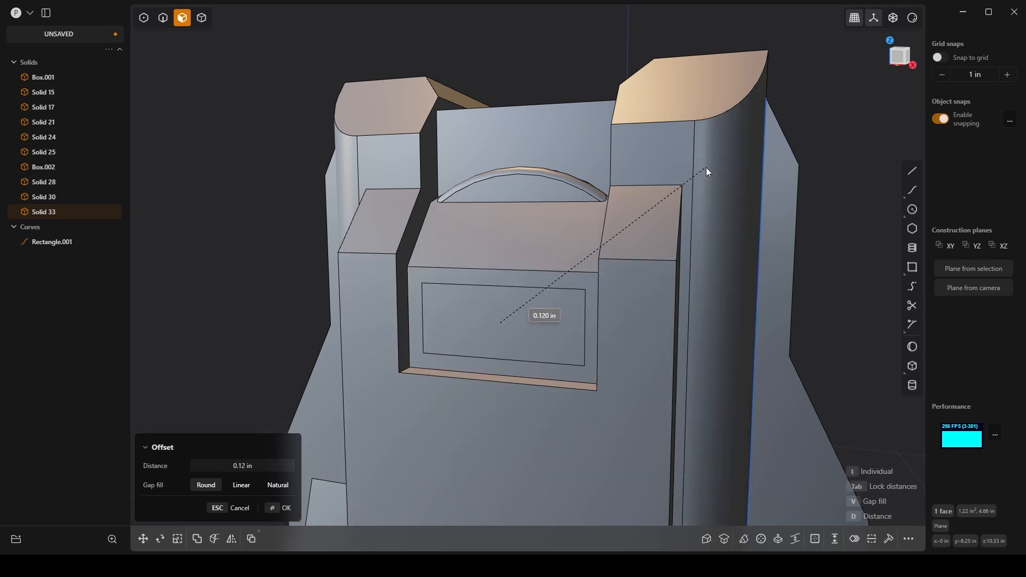
pyautogui.click(591, 279)
pyautogui.moveTo(591, 279); pyautogui.dragTo(538, 338, button='middle')
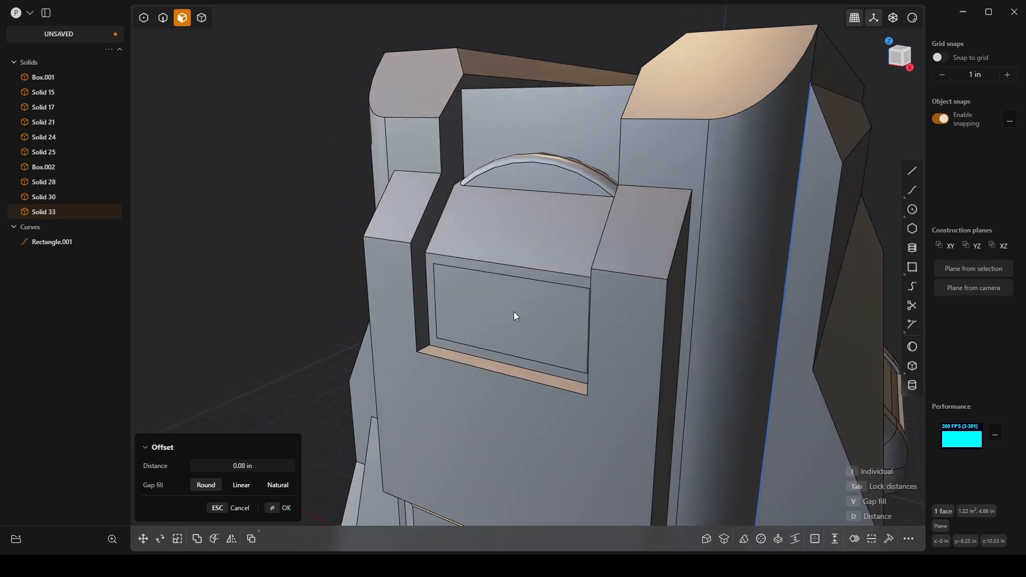
# Step: Recess the inner rectangle on the notch block by about 0.094 in, with its side walls angled about 5.34 degrees
pyautogui.press('o')
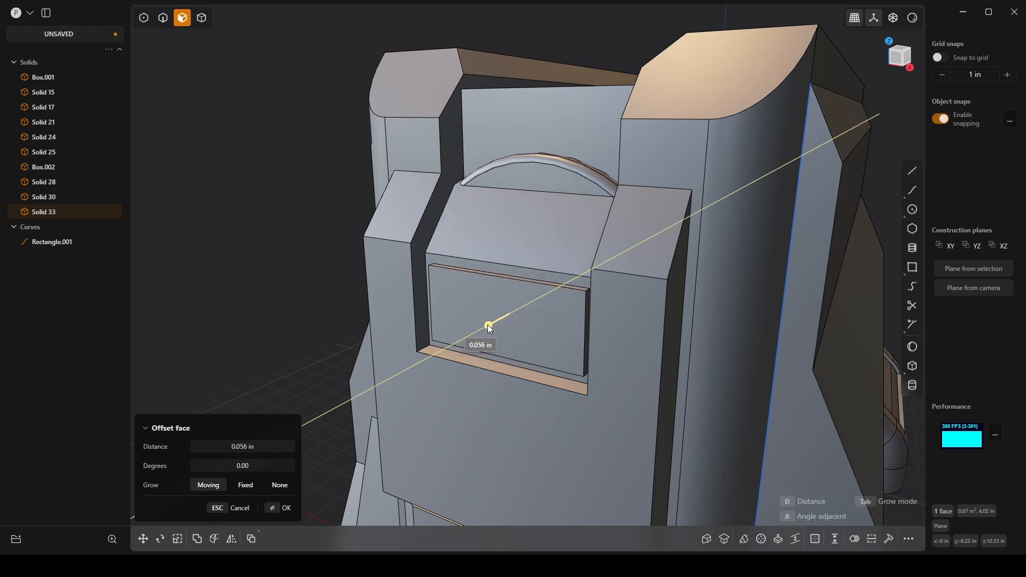
pyautogui.moveTo(455, 331); pyautogui.dragTo(531, 324, button='middle')
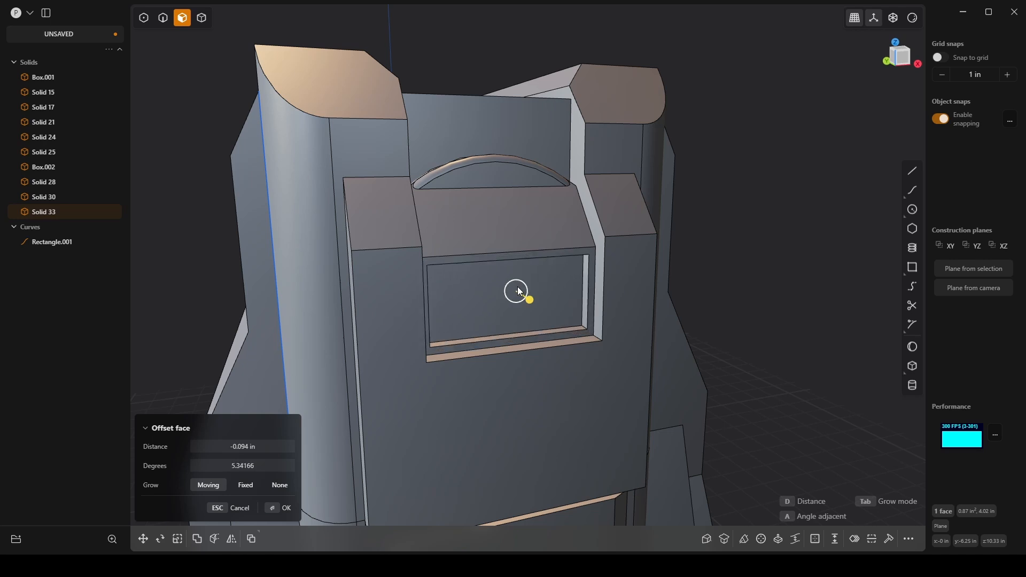
pyautogui.click(283, 508)
pyautogui.scroll(-5, 540, 320)
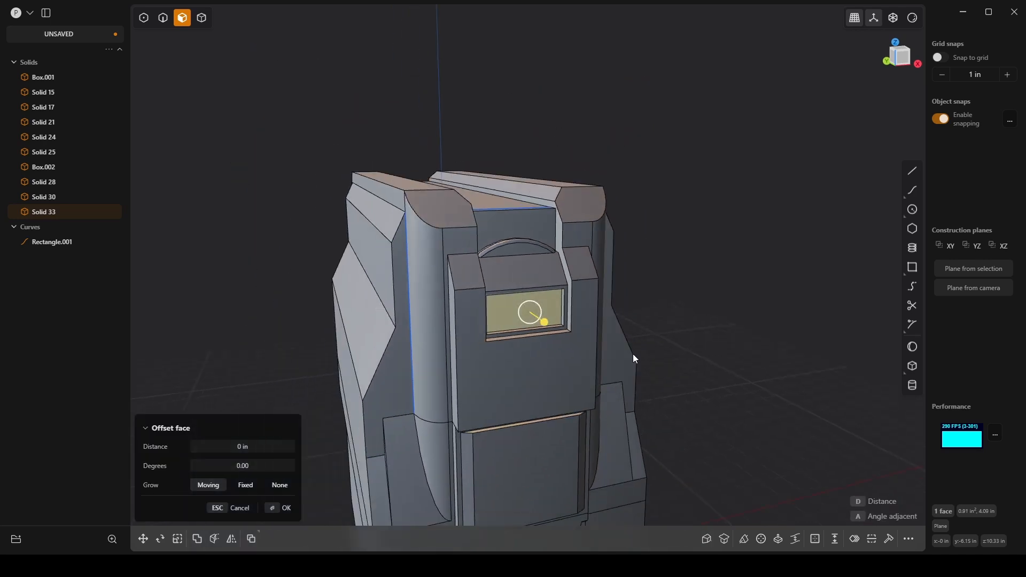
pyautogui.keyDown('shift'); pyautogui.moveTo(632, 354); pyautogui.dragTo(693, 188, button='middle'); pyautogui.keyUp('shift')
pyautogui.click(737, 184)
pyautogui.scroll(-4, 748, 190)
# Step: Chamfer the two long vertical edges beside the lower front centre panel by about 0.074 in
pyautogui.moveTo(762, 192); pyautogui.dragTo(617, 140, button='middle')
pyautogui.scroll(8, 735, 388)
pyautogui.scroll(2, 700, 256)
pyautogui.press('2')
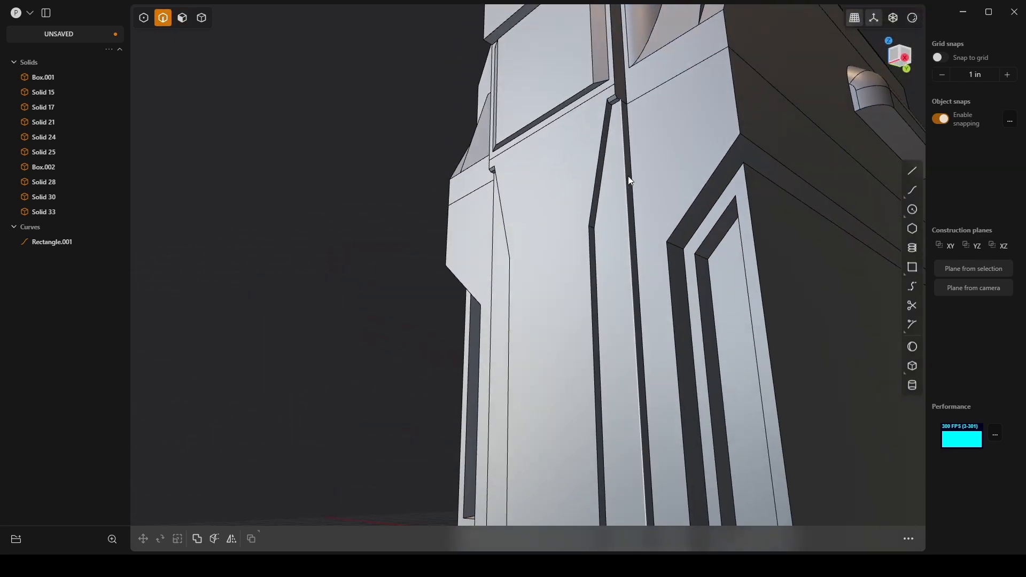
pyautogui.click(624, 184)
pyautogui.press('f')
pyautogui.moveTo(624, 185); pyautogui.dragTo(666, 258, button='middle')
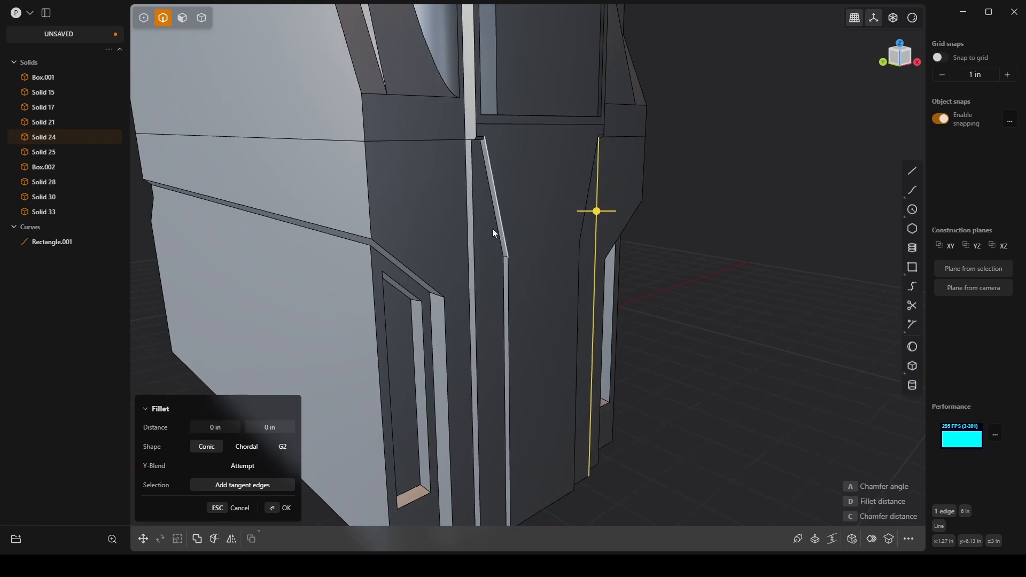
pyautogui.click(476, 226)
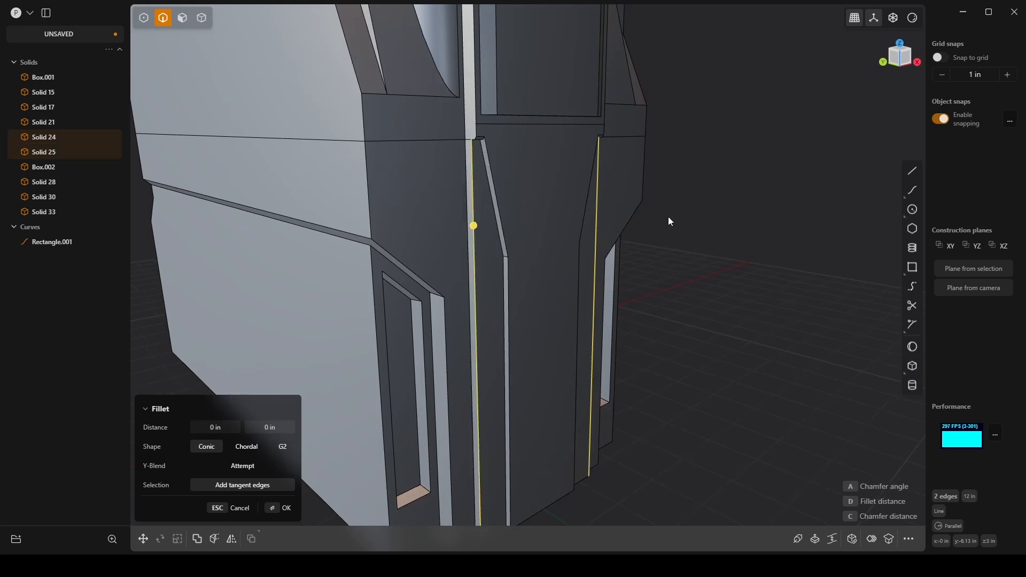
pyautogui.scroll(3, 662, 216)
pyautogui.moveTo(449, 214); pyautogui.dragTo(422, 233, button='middle')
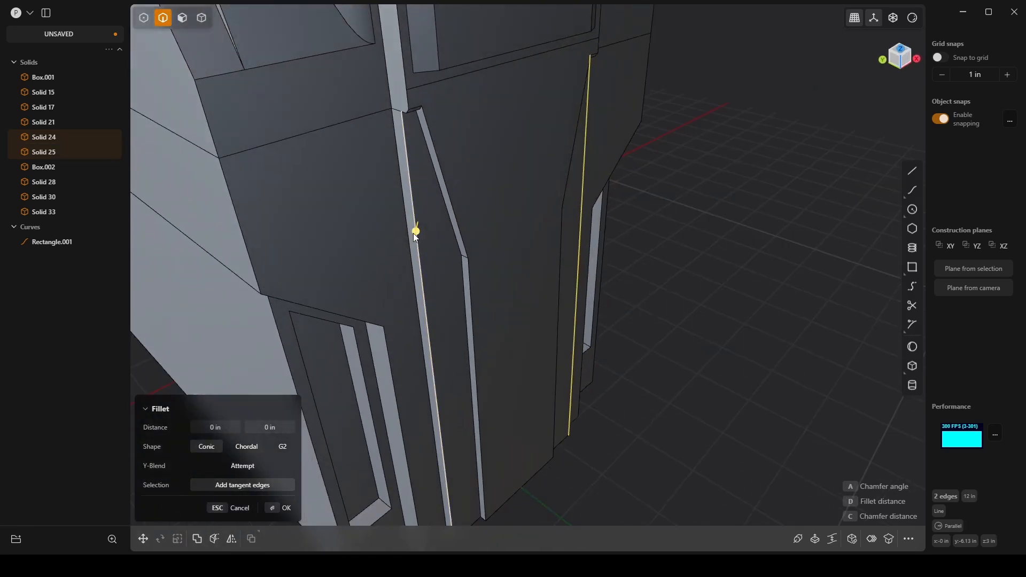
pyautogui.moveTo(414, 232)
pyautogui.mouseDown()
pyautogui.moveTo(427, 237)
pyautogui.moveTo(401, 240)
pyautogui.moveTo(430, 235)
pyautogui.mouseUp()
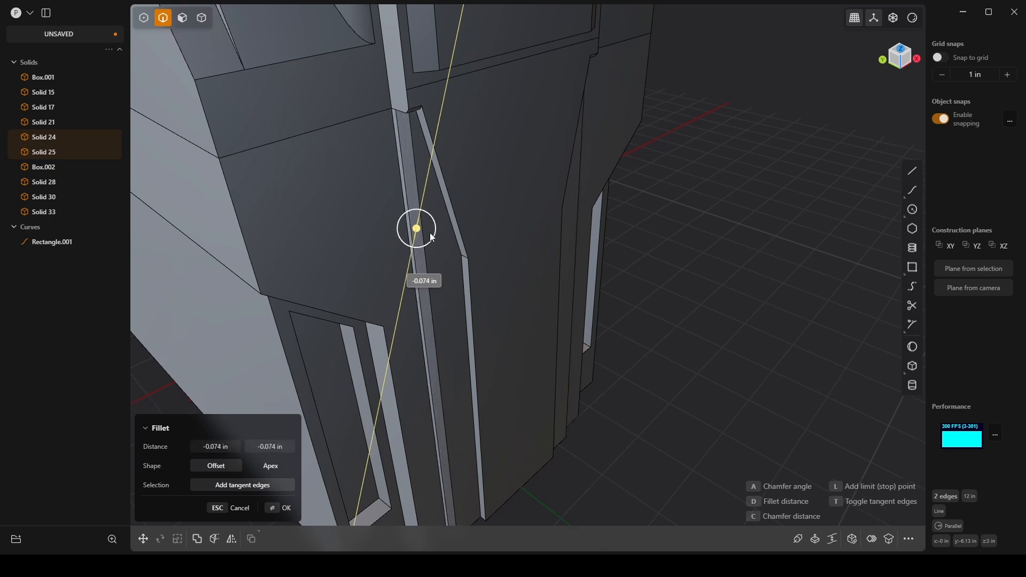
pyautogui.moveTo(716, 278); pyautogui.dragTo(574, 299, button='middle')
pyautogui.click(279, 509)
pyautogui.scroll(-8, 613, 366)
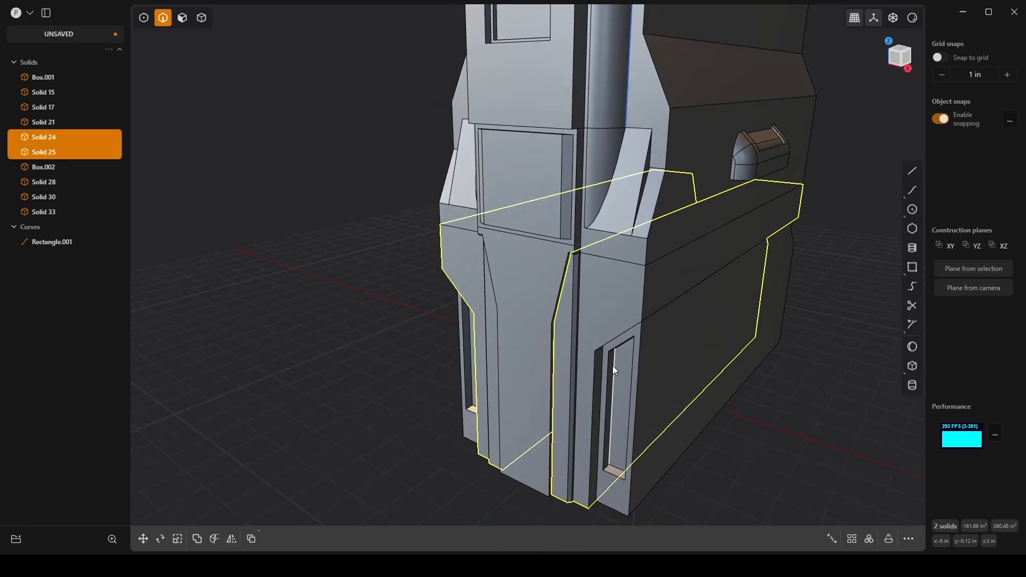
pyautogui.keyDown('shift'); pyautogui.moveTo(614, 365); pyautogui.dragTo(566, 370, button='middle'); pyautogui.keyUp('shift')
pyautogui.click(698, 325)
pyautogui.moveTo(698, 324); pyautogui.dragTo(734, 268, button='middle')
pyautogui.scroll(10, 469, 186)
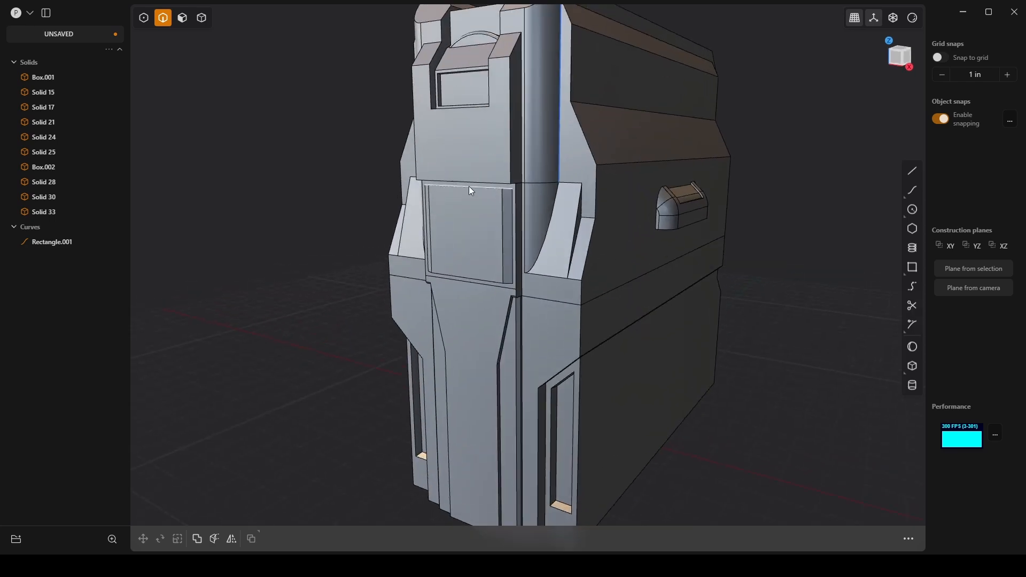
# Step: Recess the two front faces flanking the lower centre panel by about 0.129 in using Offset face
pyautogui.moveTo(438, 222); pyautogui.dragTo(539, 289, button='middle')
pyautogui.scroll(-4, 486, 222)
pyautogui.scroll(-2, 514, 243)
pyautogui.scroll(-4, 493, 168)
pyautogui.moveTo(540, 289); pyautogui.dragTo(465, 276, button='middle')
pyautogui.scroll(3, 758, 234)
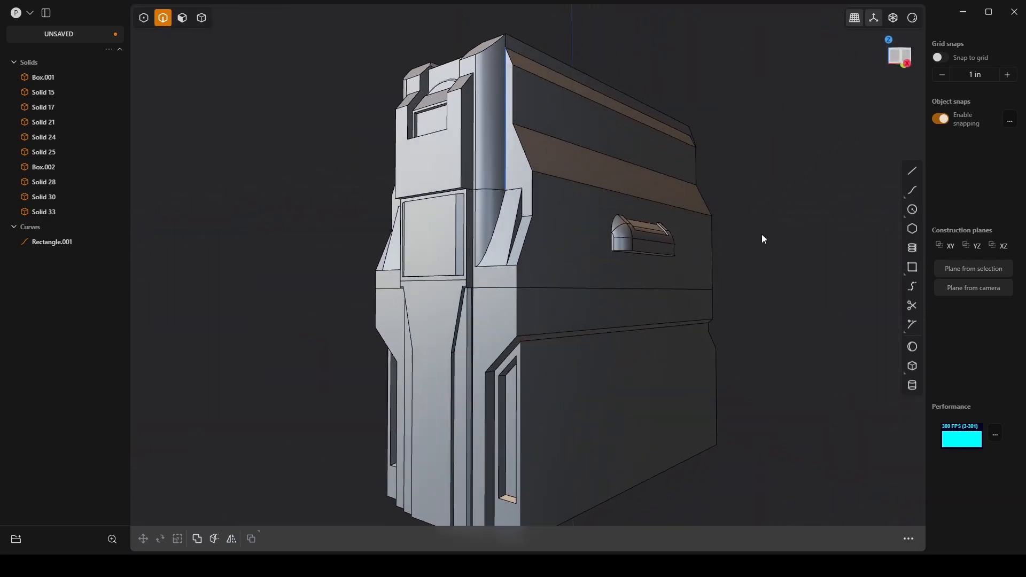
pyautogui.moveTo(761, 234)
pyautogui.mouseDown(button='middle')
pyautogui.moveTo(762, 265)
pyautogui.moveTo(765, 238)
pyautogui.mouseUp(button='middle')
pyautogui.scroll(-2, 760, 248)
pyautogui.scroll(-1, 764, 239)
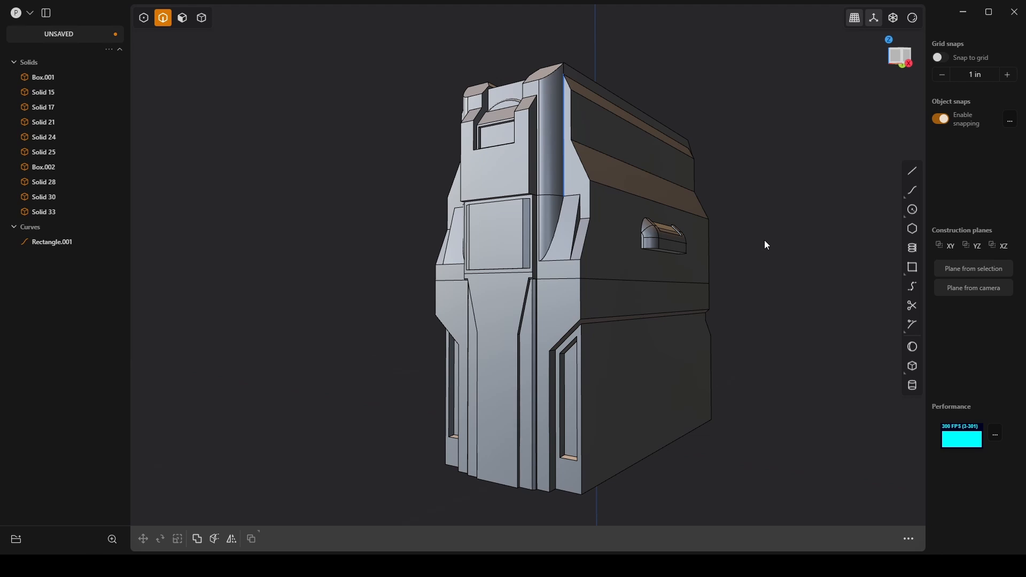
pyautogui.scroll(4, 582, 342)
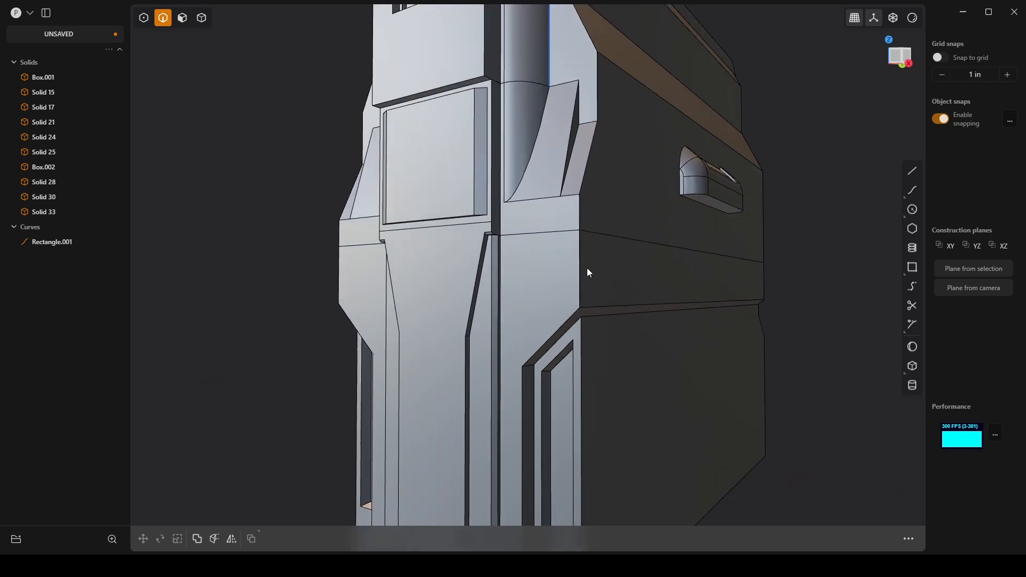
pyautogui.moveTo(586, 270); pyautogui.dragTo(551, 242, button='middle')
pyautogui.moveTo(527, 324); pyautogui.dragTo(557, 322, button='middle')
pyautogui.press('3')
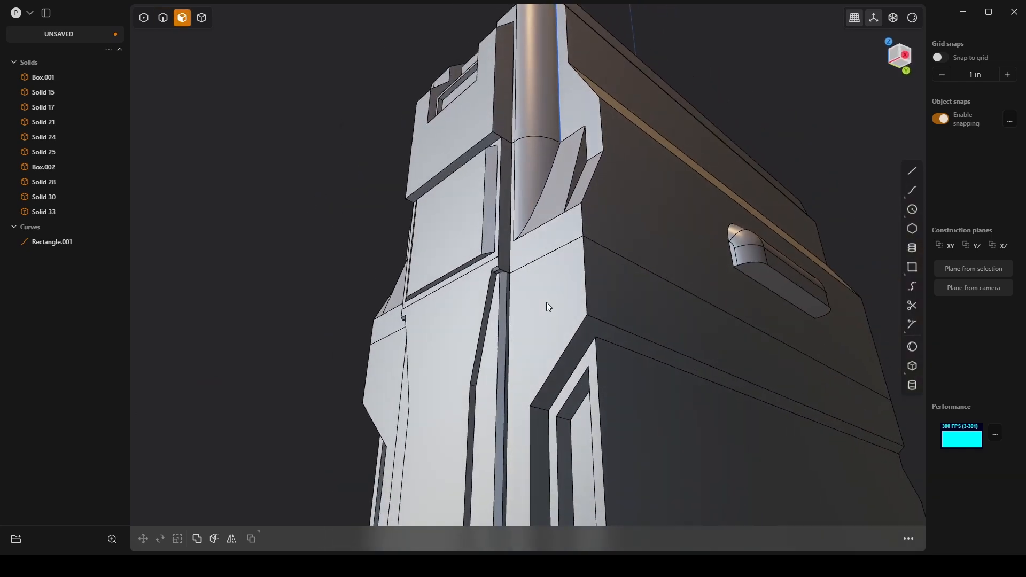
pyautogui.click(545, 301)
pyautogui.keyDown('shift'); pyautogui.click(384, 365); pyautogui.keyUp('shift')
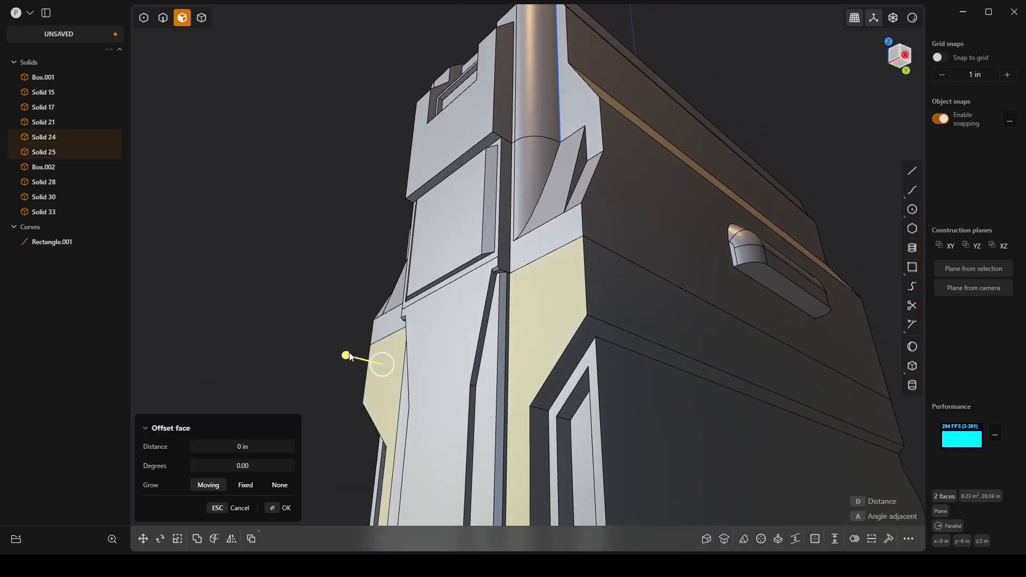
pyautogui.moveTo(350, 357); pyautogui.dragTo(359, 355)
pyautogui.moveTo(502, 229); pyautogui.dragTo(599, 209, button='middle')
pyautogui.scroll(-3, 521, 248)
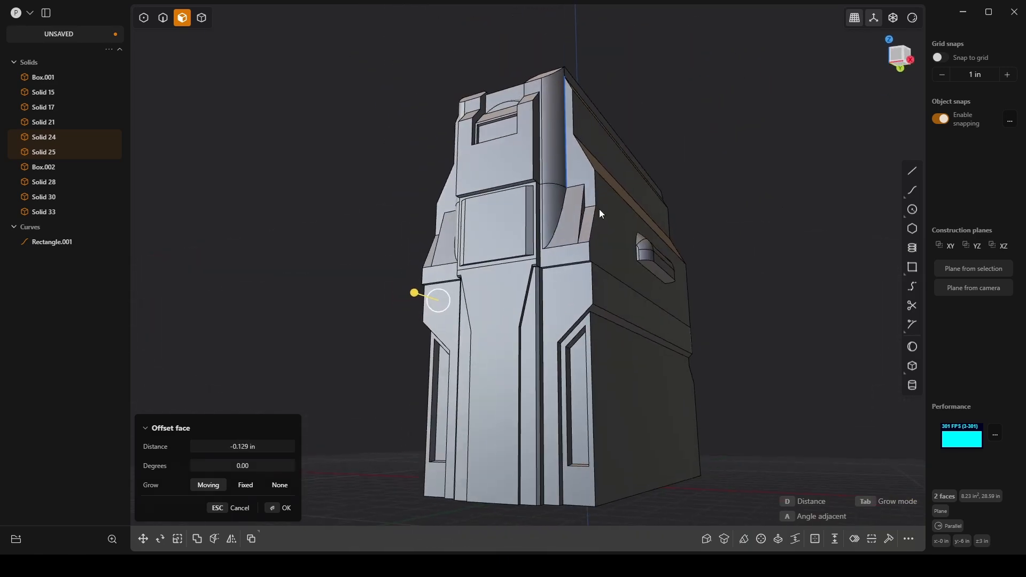
pyautogui.click(284, 511)
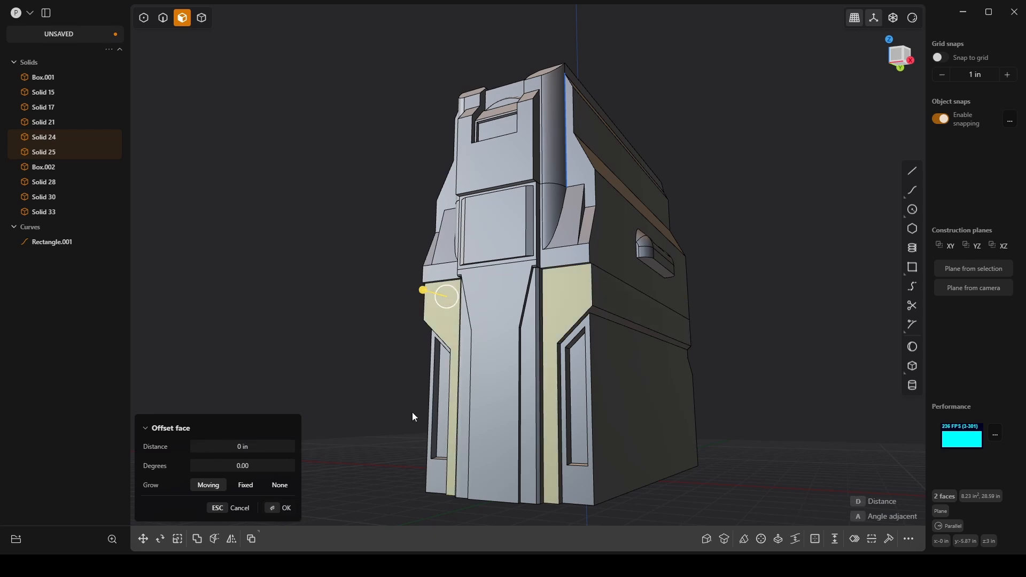
pyautogui.moveTo(566, 294); pyautogui.dragTo(515, 378, button='middle')
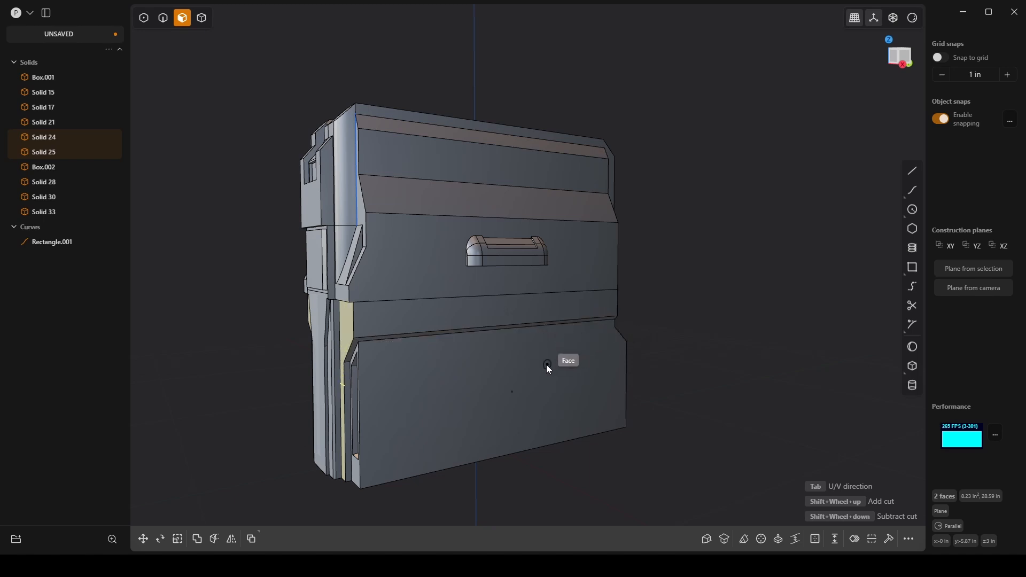
pyautogui.moveTo(555, 370); pyautogui.dragTo(559, 373, button='middle')
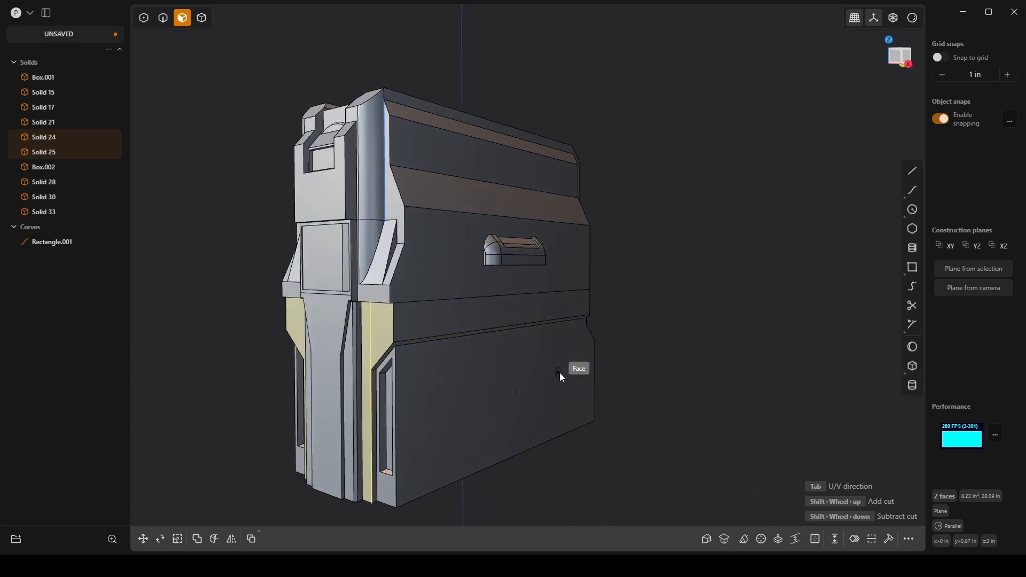
pyautogui.moveTo(719, 325); pyautogui.dragTo(652, 343, button='middle')
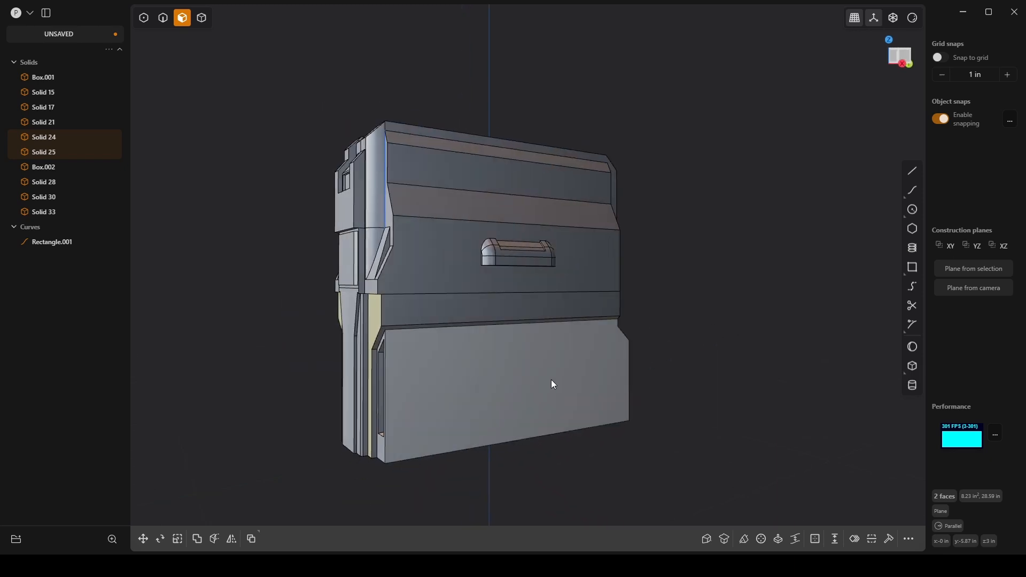
pyautogui.hotkey('ctrl', 'r')
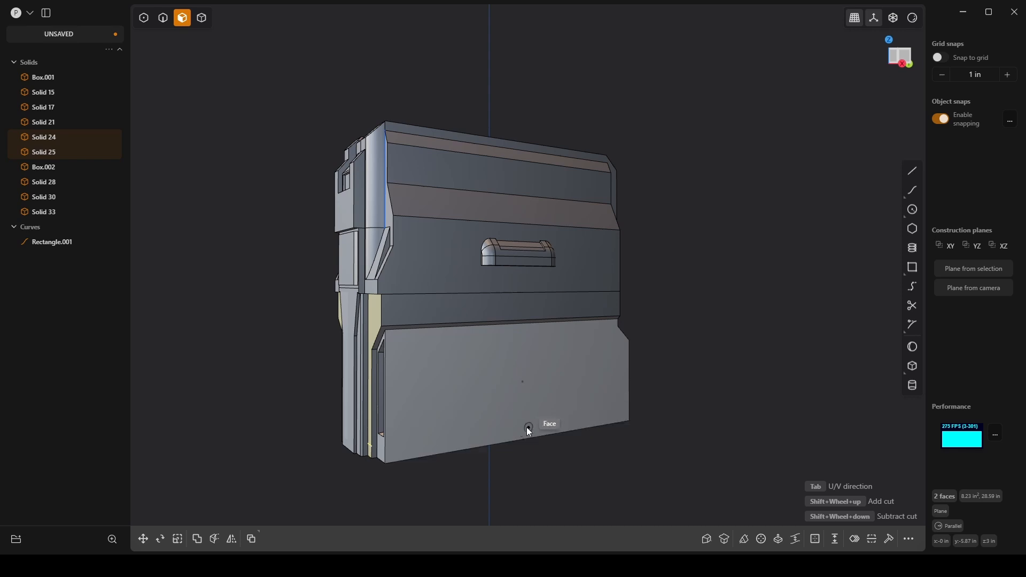
pyautogui.scroll(5, 472, 354)
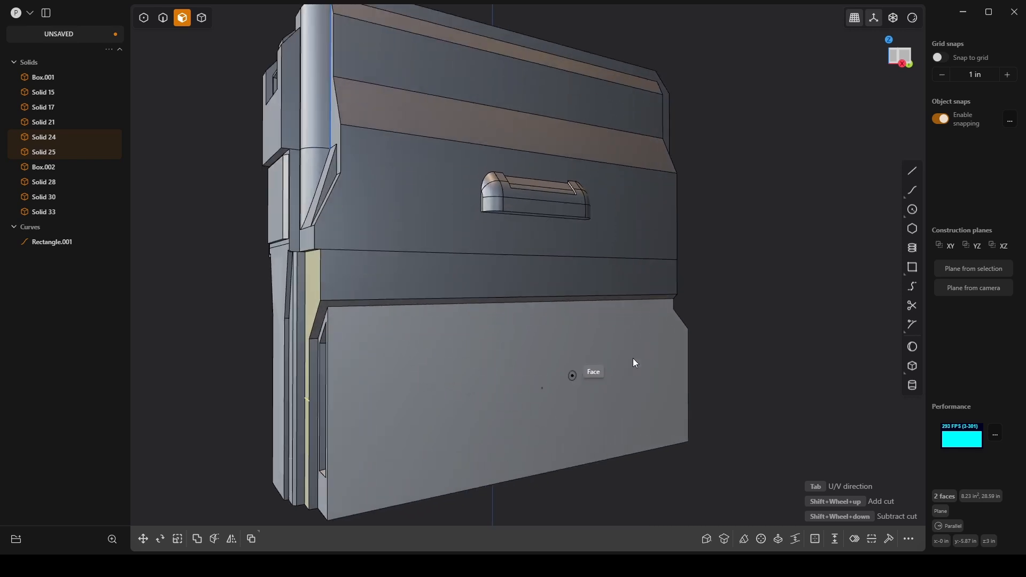
pyautogui.press('Escape')
# Step: Cut the lower side panel lengthwise below its upper edge, and cut its lower portion vertically near the front
pyautogui.click(597, 360)
pyautogui.scroll(-1, 567, 377)
pyautogui.hotkey('ctrl', 'r')
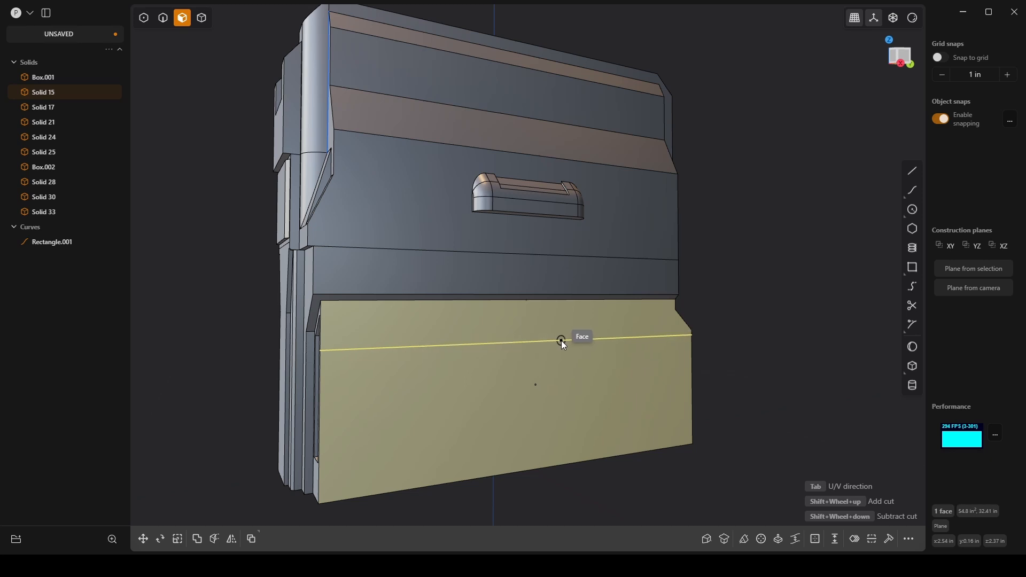
pyautogui.click(570, 355)
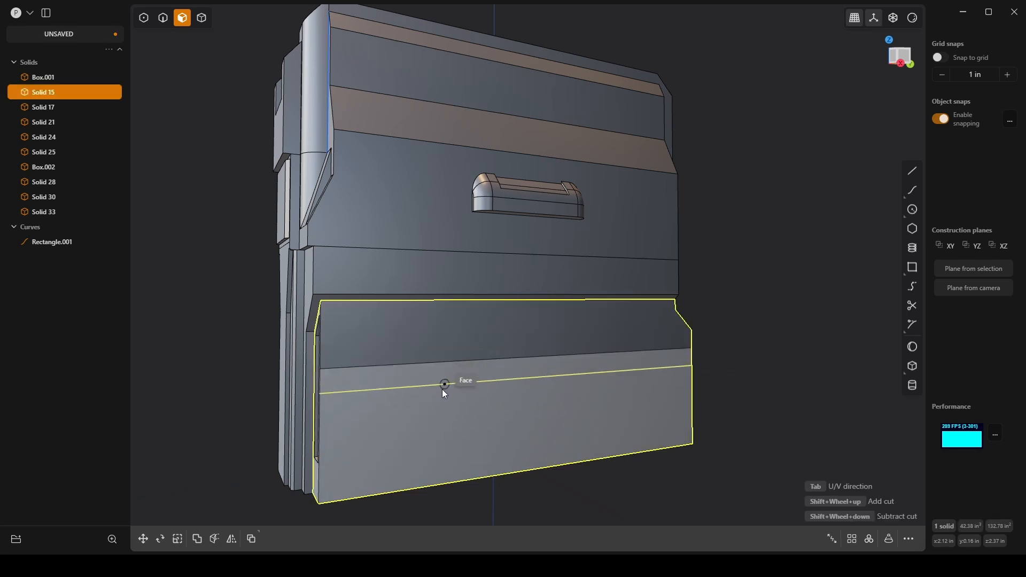
pyautogui.press('Tab')
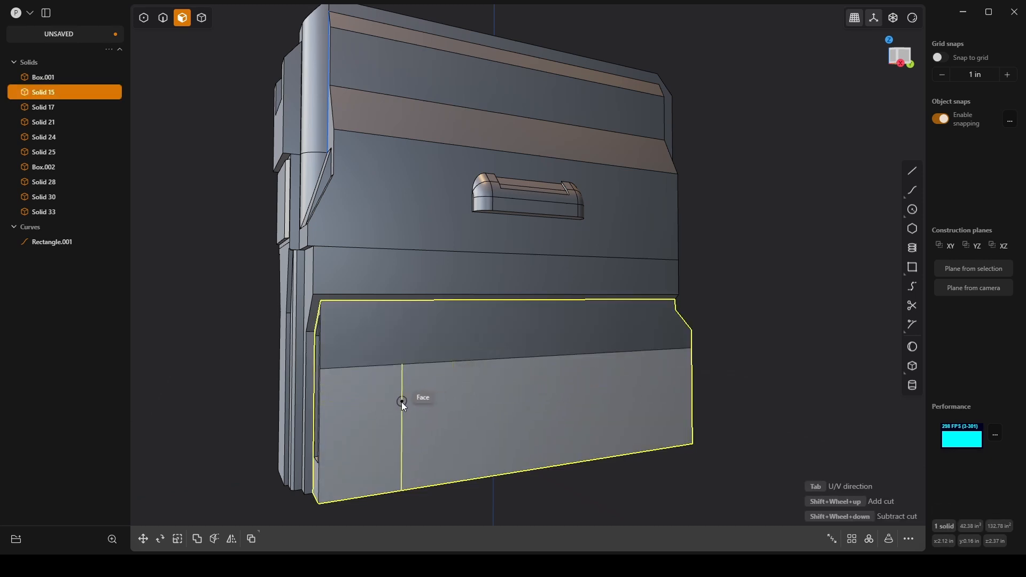
pyautogui.click(382, 404)
# Step: Offset the upper strip and the narrow front strip of the lower side panel outward by 0.09 in
pyautogui.moveTo(413, 387); pyautogui.dragTo(460, 275, button='middle')
pyautogui.press('1')
pyautogui.scroll(5, 527, 377)
pyautogui.press('3')
pyautogui.click(460, 272)
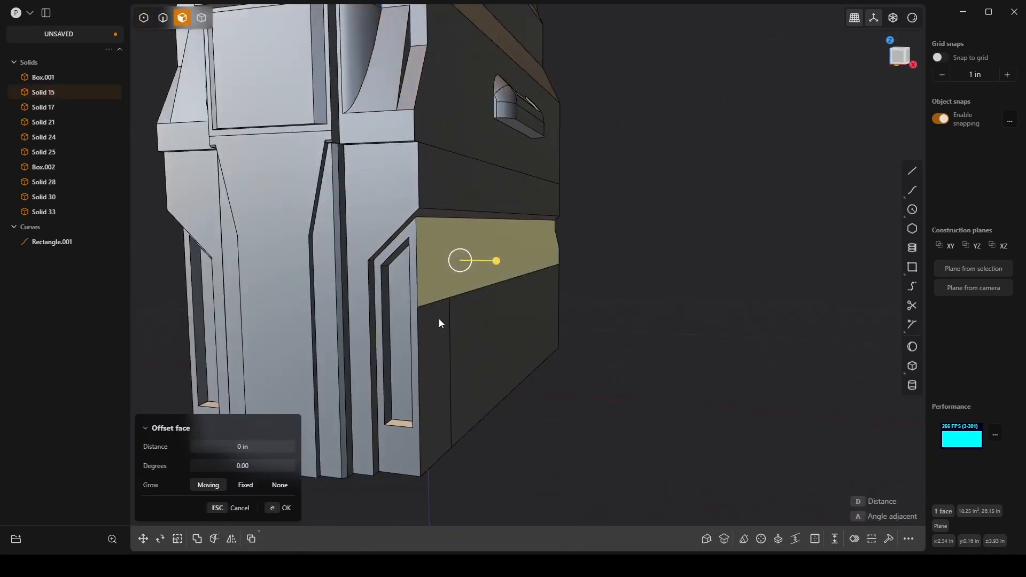
pyautogui.keyDown('shift'); pyautogui.click(438, 318); pyautogui.keyUp('shift')
pyautogui.moveTo(472, 320); pyautogui.dragTo(478, 326)
pyautogui.moveTo(590, 314); pyautogui.dragTo(373, 309, button='middle')
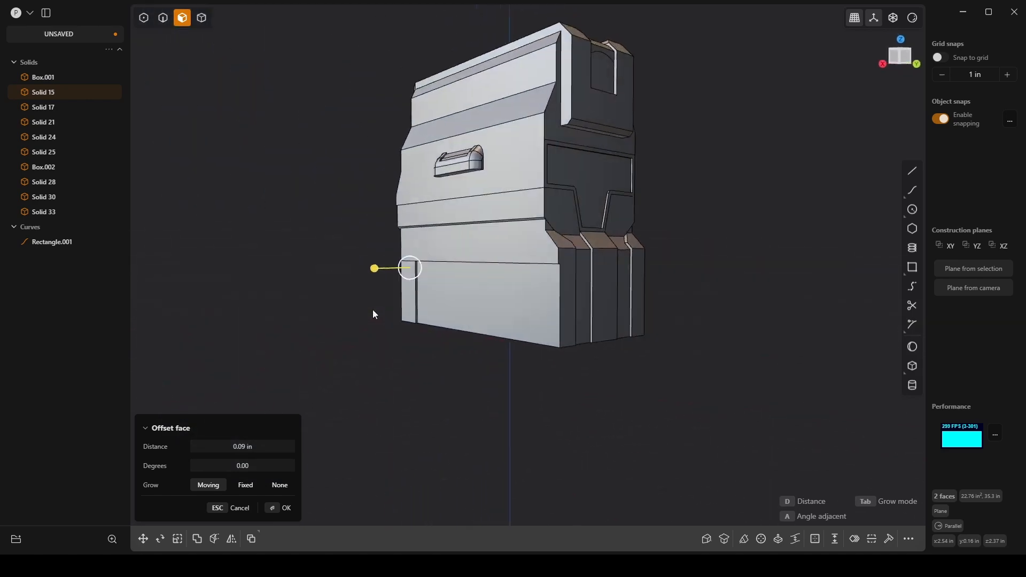
pyautogui.scroll(5, 483, 289)
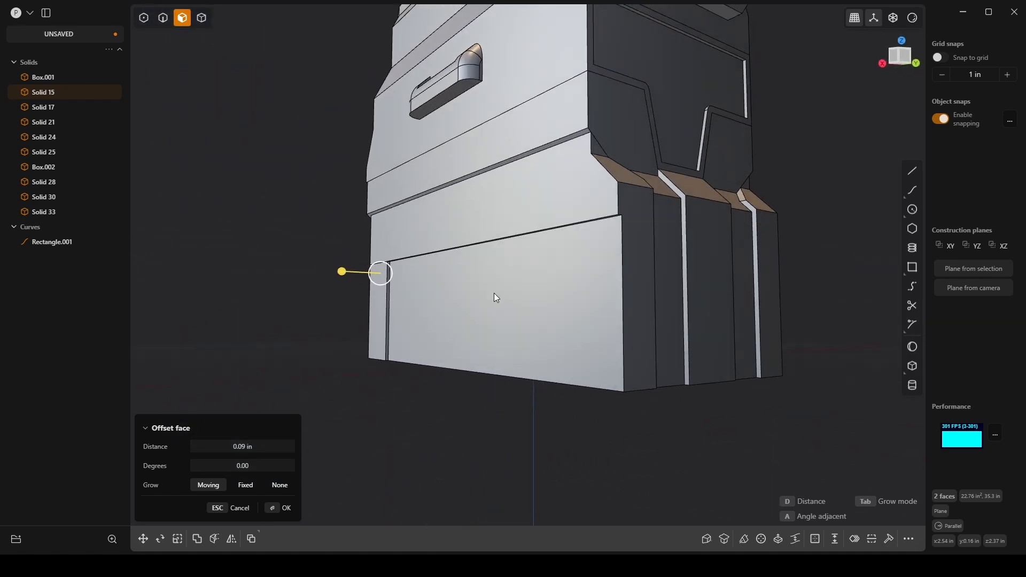
pyautogui.click(280, 508)
# Step: Recess the remaining large face of the lower side panel by about 0.247 in
pyautogui.click(498, 347)
pyautogui.moveTo(465, 345); pyautogui.dragTo(470, 347)
pyautogui.moveTo(428, 308); pyautogui.dragTo(296, 266, button='middle')
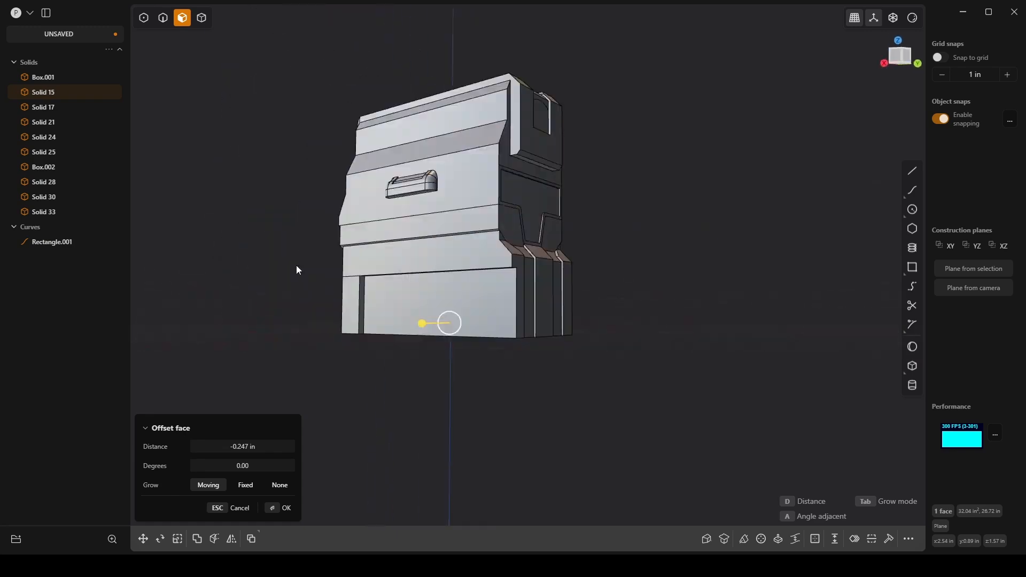
pyautogui.scroll(8, 329, 289)
pyautogui.moveTo(466, 285); pyautogui.dragTo(465, 246, button='middle')
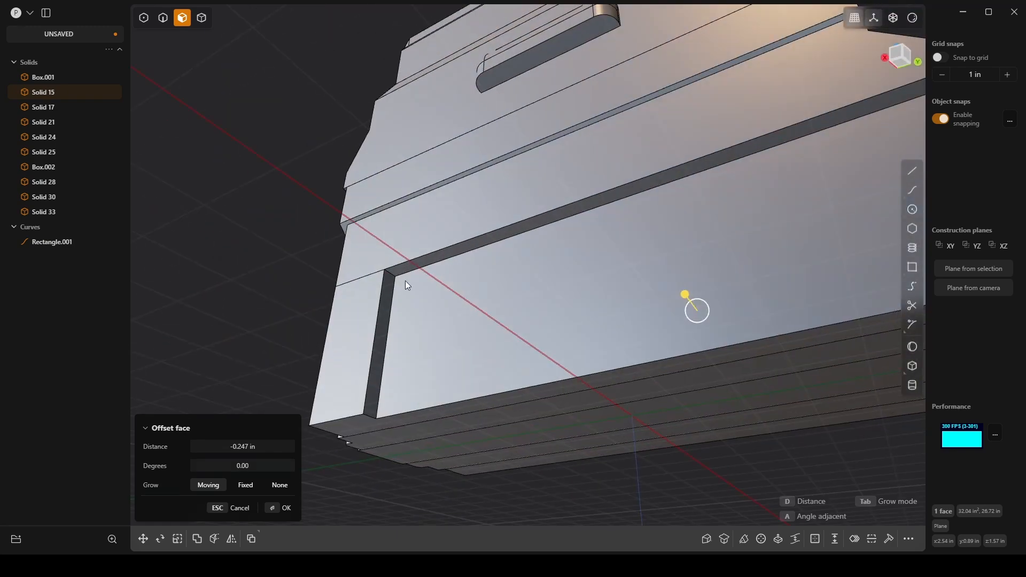
pyautogui.press('Return')
# Step: Chamfer the upper front corner edge of the side panel's recess by about 2.143 in
pyautogui.press('2')
pyautogui.click(391, 275)
pyautogui.press('f')
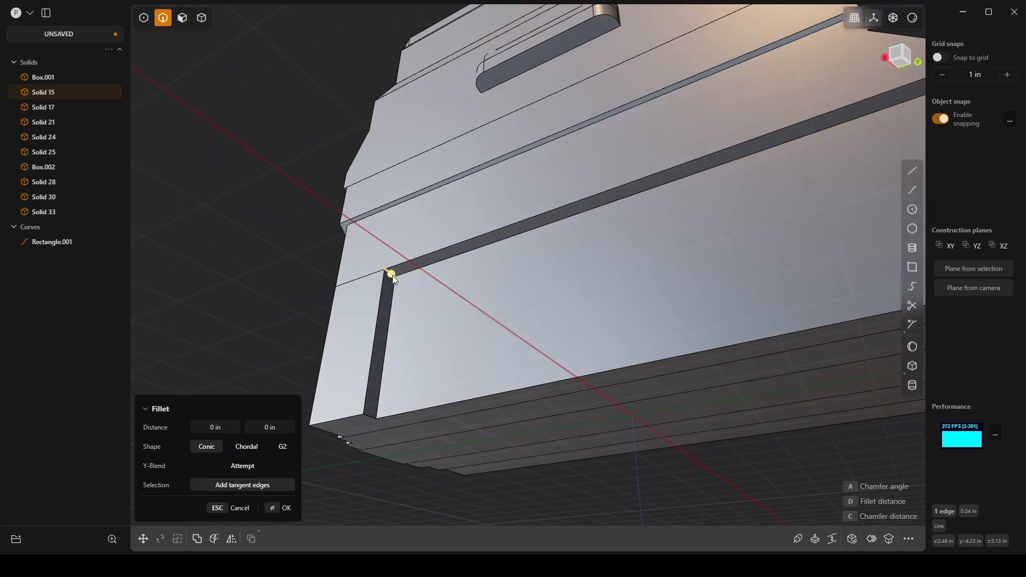
pyautogui.moveTo(393, 274); pyautogui.dragTo(296, 294)
pyautogui.moveTo(296, 294); pyautogui.dragTo(534, 332, button='middle')
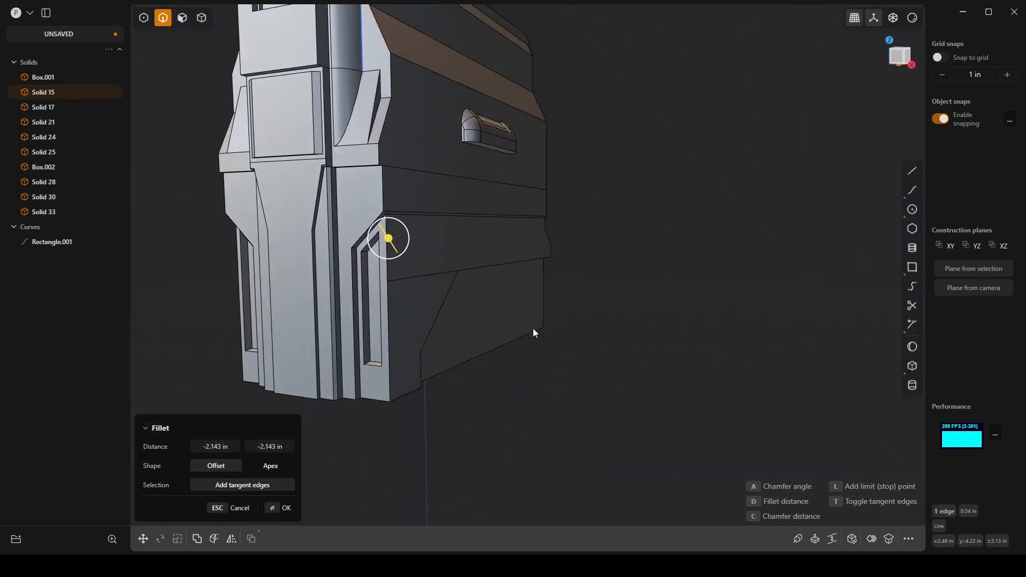
pyautogui.click(272, 517)
pyautogui.scroll(-3, 618, 367)
pyautogui.keyDown('shift'); pyautogui.moveTo(597, 296); pyautogui.dragTo(655, 323, button='middle'); pyautogui.keyUp('shift')
pyautogui.click(652, 325)
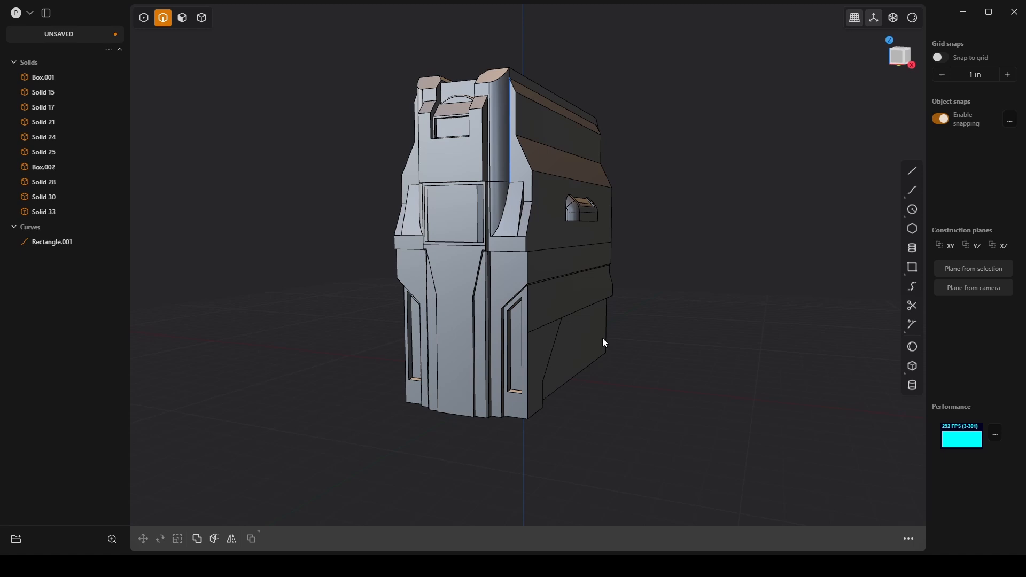
# Step: Delete the plain lower side panel solid on the opposite side of the model
pyautogui.press('4')
pyautogui.click(411, 276)
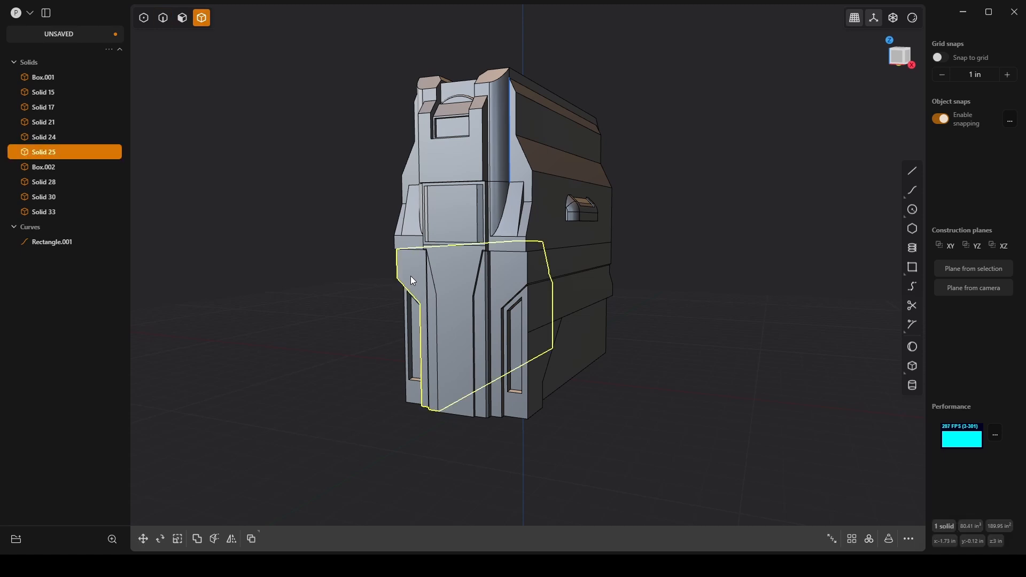
pyautogui.click(578, 293)
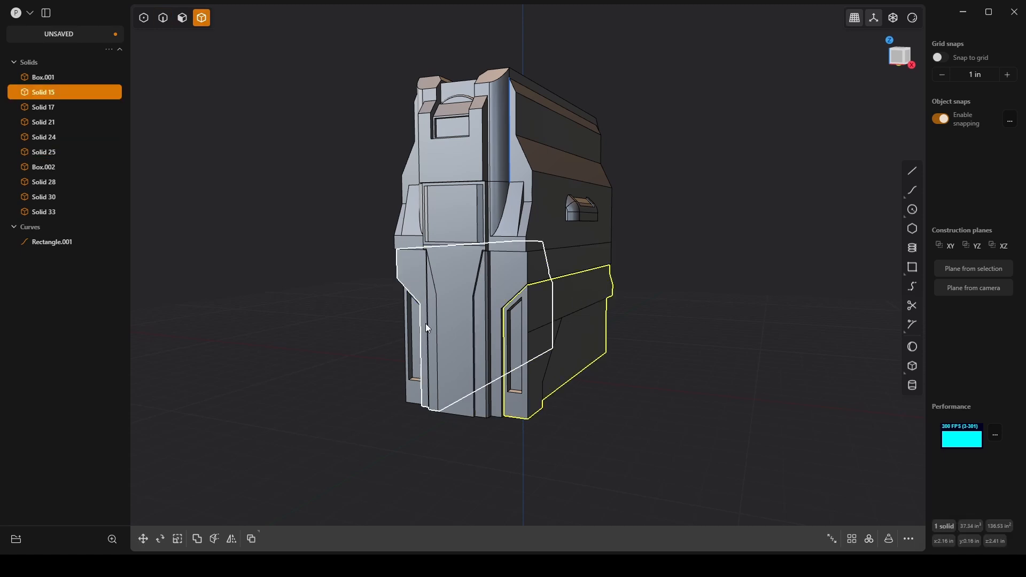
pyautogui.click(420, 337)
pyautogui.press('Delete')
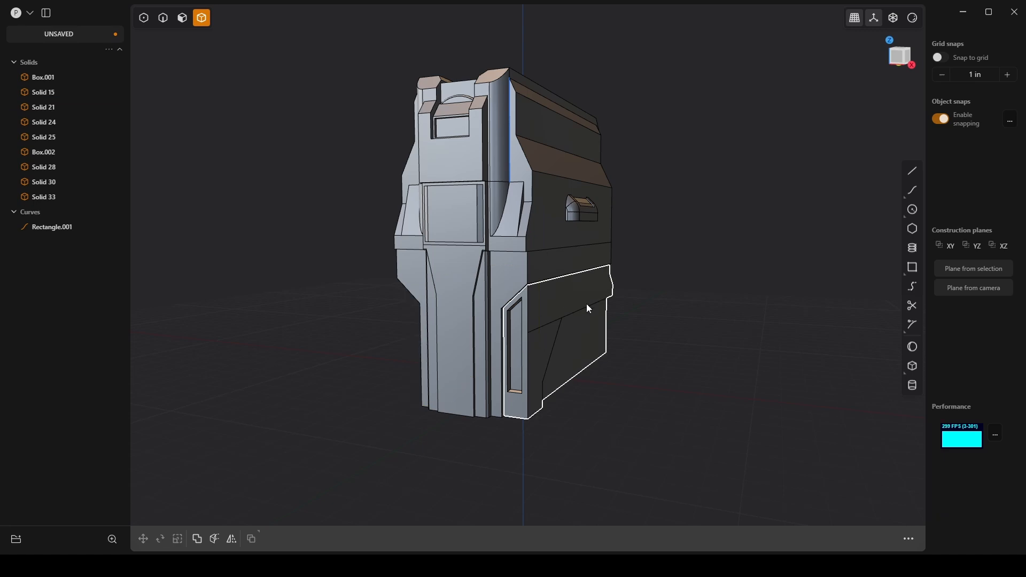
# Step: Mirror the detailed lower side panel solid along the X axis to the opposite side
pyautogui.click(586, 304)
pyautogui.hotkey('alt', 'x')
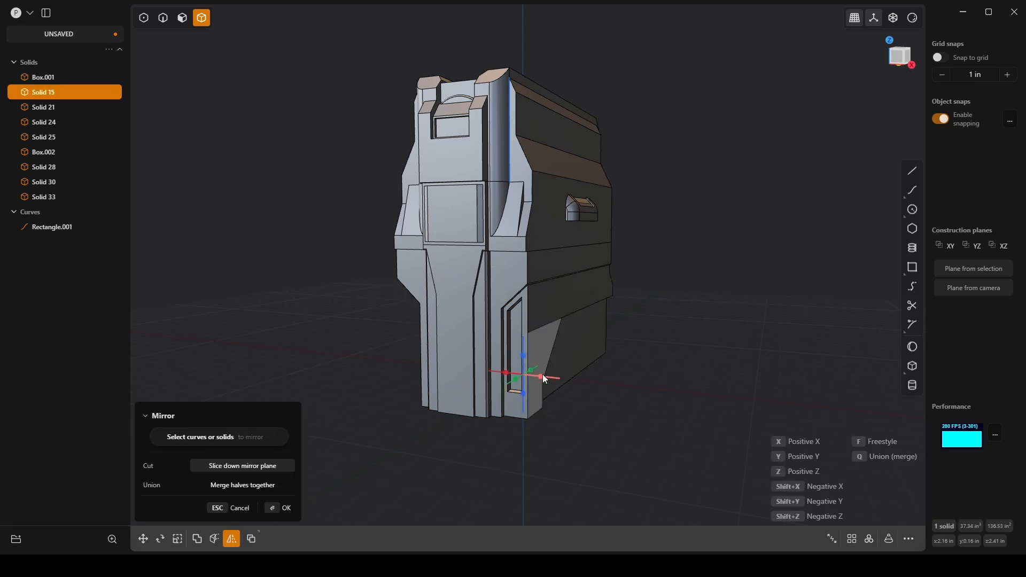
pyautogui.click(542, 375)
pyautogui.click(291, 511)
pyautogui.moveTo(364, 413)
pyautogui.mouseDown(button='middle')
pyautogui.moveTo(521, 384)
pyautogui.moveTo(359, 412)
pyautogui.mouseUp(button='middle')
pyautogui.click(619, 441)
# Step: Move the recess floor's diagonal and short vertical front edges 0.5 in along Y to slope the recess walls
pyautogui.moveTo(619, 442); pyautogui.dragTo(561, 380, button='middle')
pyautogui.scroll(10, 659, 346)
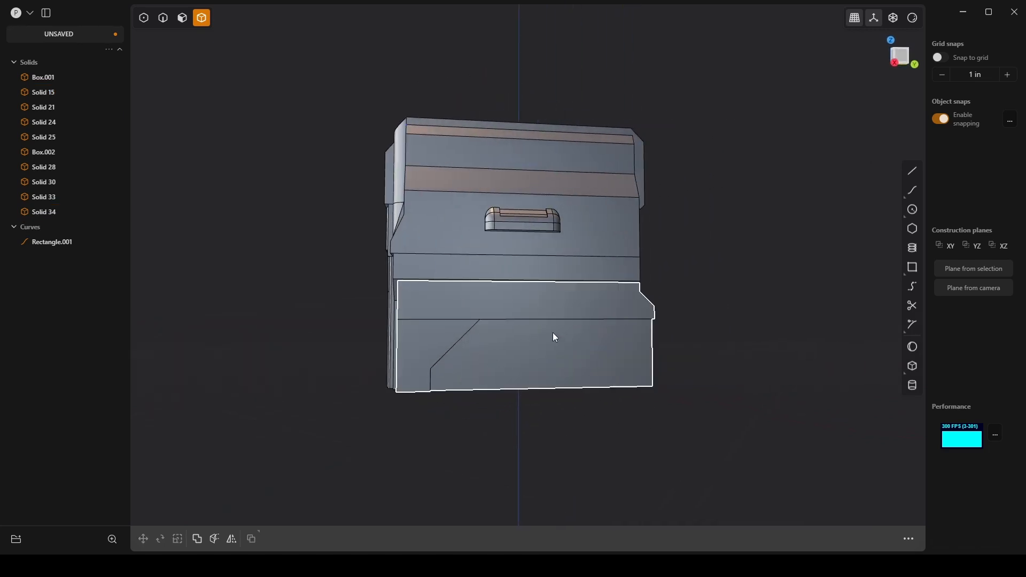
pyautogui.moveTo(486, 354); pyautogui.dragTo(499, 271, button='middle')
pyautogui.press('2')
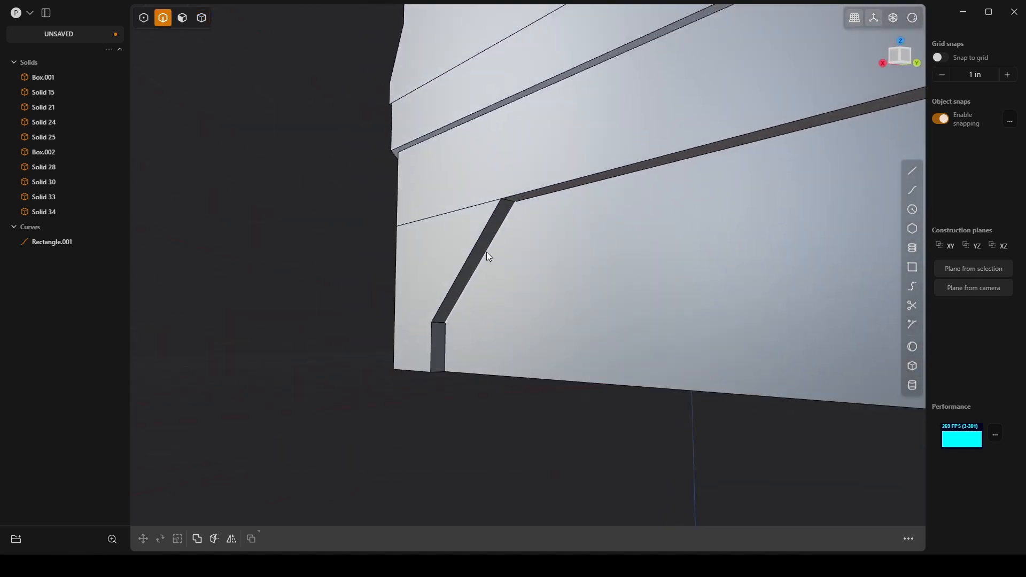
pyautogui.click(486, 252)
pyautogui.press('f')
pyautogui.click(446, 333)
pyautogui.moveTo(446, 334); pyautogui.dragTo(504, 311, button='middle')
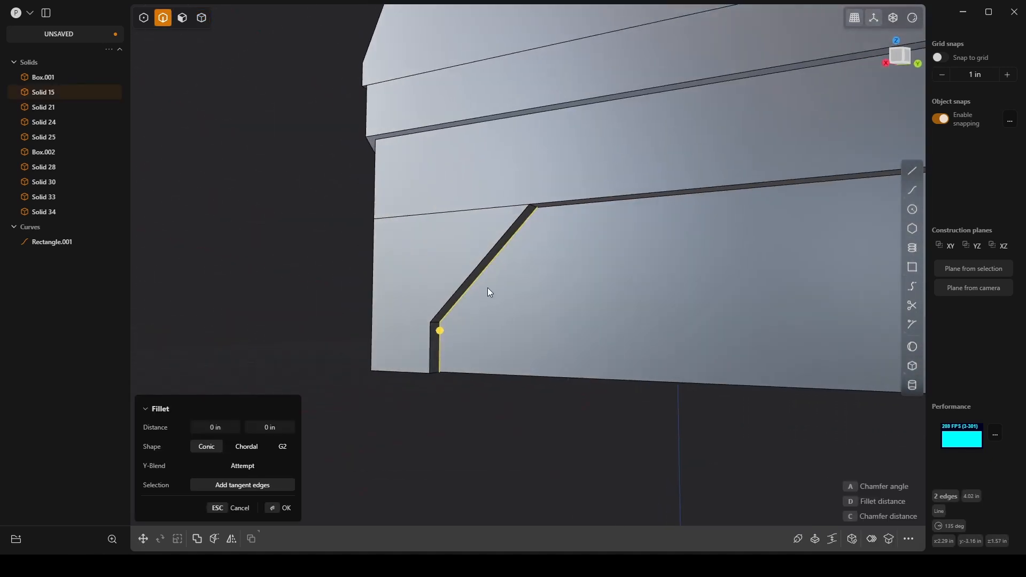
pyautogui.press('Escape')
pyautogui.press('g')
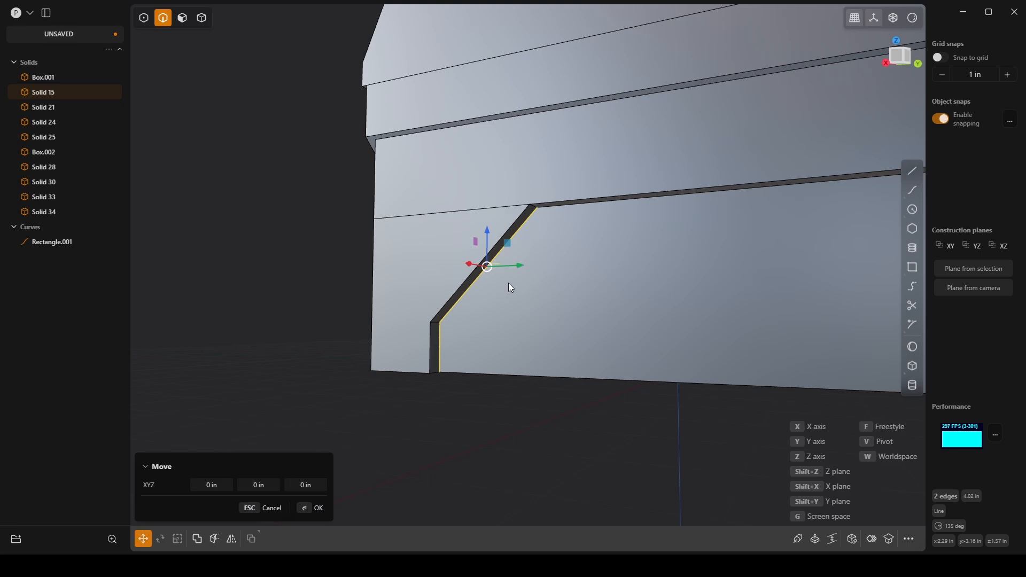
pyautogui.press('y')
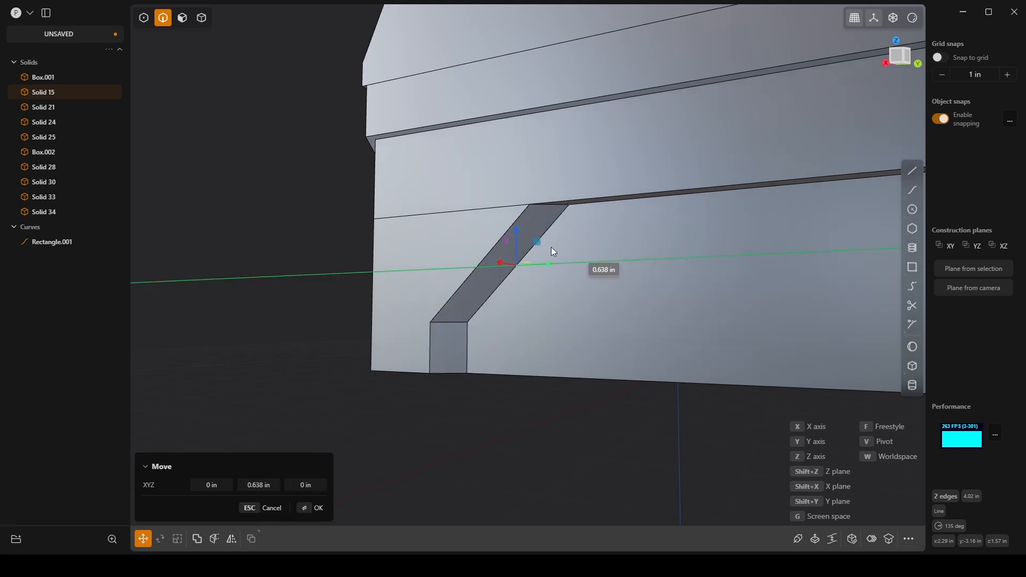
pyautogui.moveTo(552, 251)
pyautogui.mouseDown(button='middle')
pyautogui.moveTo(524, 264)
pyautogui.moveTo(575, 250)
pyautogui.moveTo(549, 212)
pyautogui.moveTo(485, 242)
pyautogui.moveTo(511, 267)
pyautogui.moveTo(565, 262)
pyautogui.moveTo(572, 239)
pyautogui.moveTo(545, 234)
pyautogui.mouseUp(button='middle')
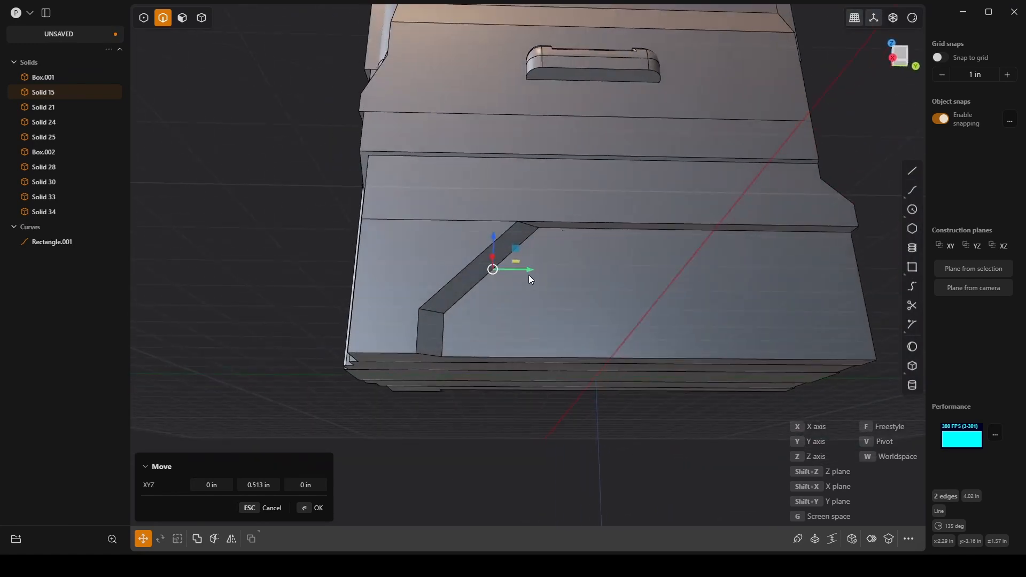
pyautogui.click(259, 485)
pyautogui.press('BackSpace')
pyautogui.write('.5')
pyautogui.press('Return')
pyautogui.click(318, 508)
# Step: Move the recess floor's long upper edge -0.5 in along Z to slope the upper wall
pyautogui.press('b')
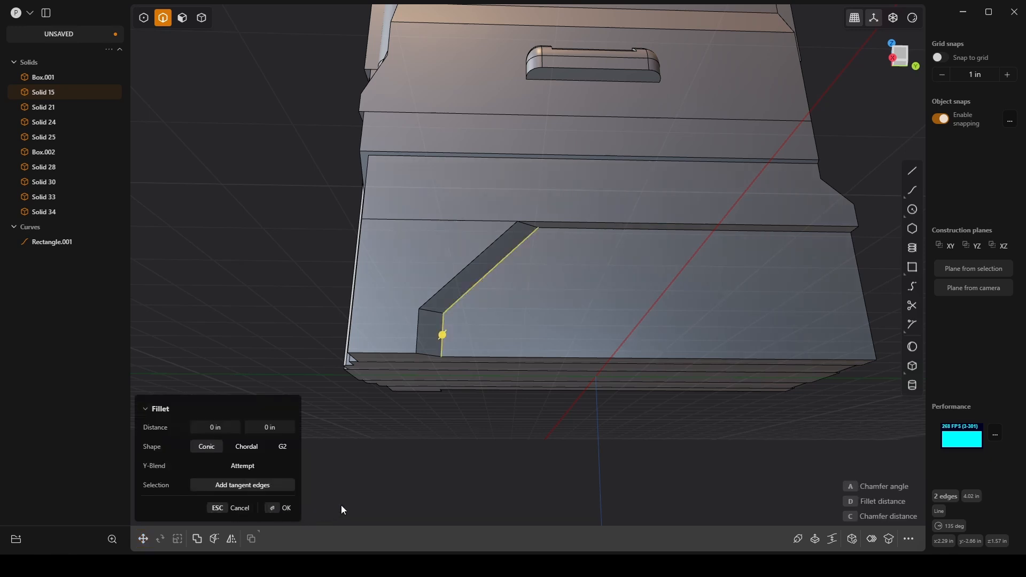
pyautogui.click(663, 231)
pyautogui.press('g')
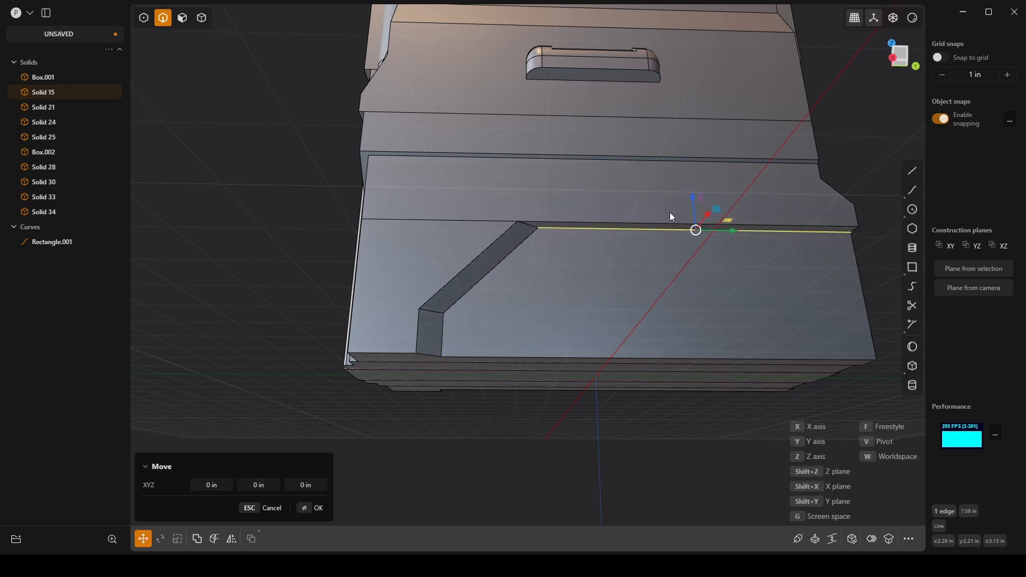
pyautogui.moveTo(696, 208); pyautogui.dragTo(696, 213)
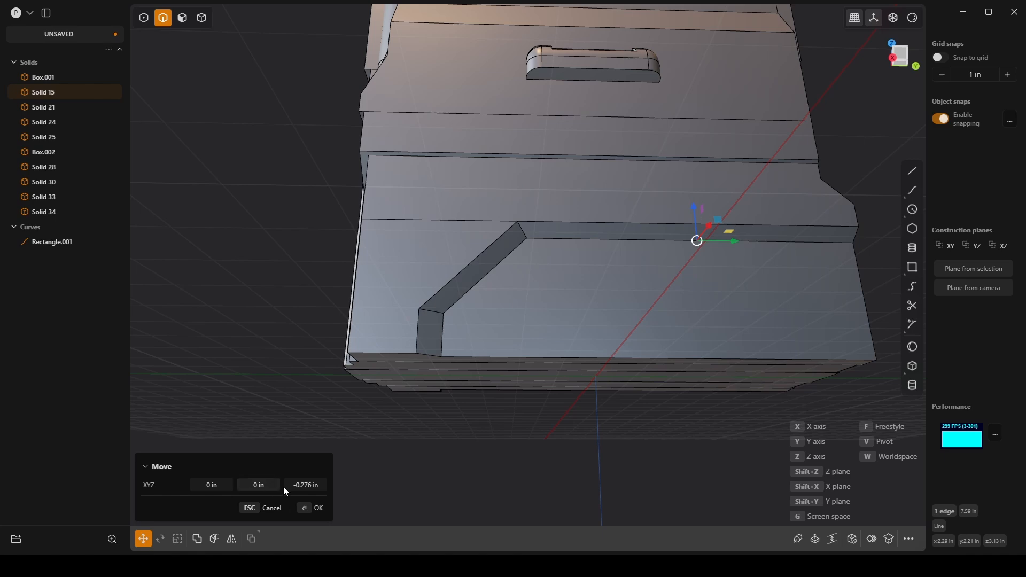
pyautogui.click(306, 485)
pyautogui.write('-0.5')
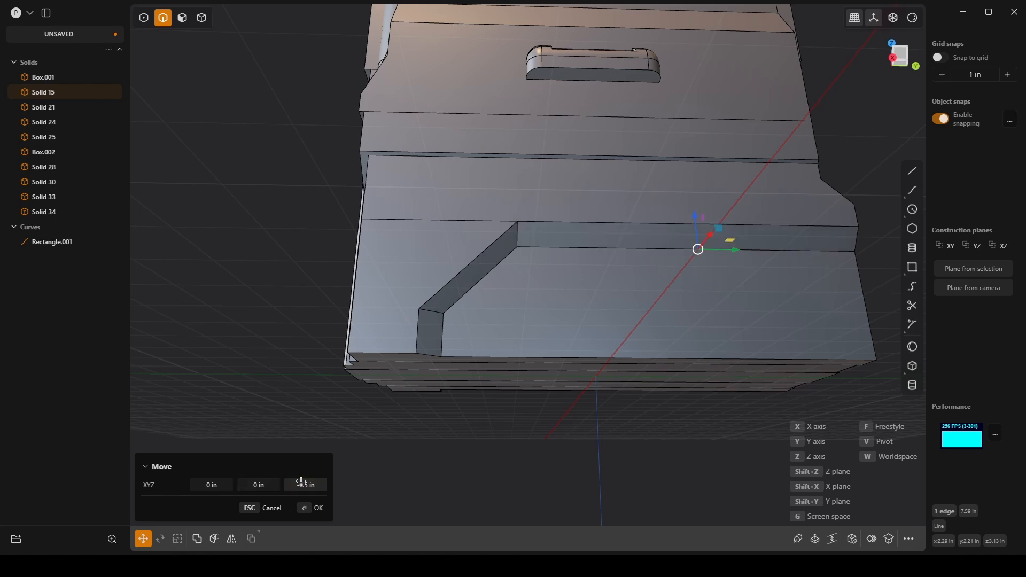
pyautogui.click(315, 509)
# Step: Offset the outline of the long sloped upper face of the side panel's recess
pyautogui.moveTo(337, 438); pyautogui.dragTo(521, 422, button='middle')
pyautogui.click(614, 457)
pyautogui.moveTo(615, 458); pyautogui.dragTo(646, 318, button='middle')
pyautogui.press('3')
pyautogui.click(660, 305)
pyautogui.scroll(3, 623, 308)
pyautogui.press('o')
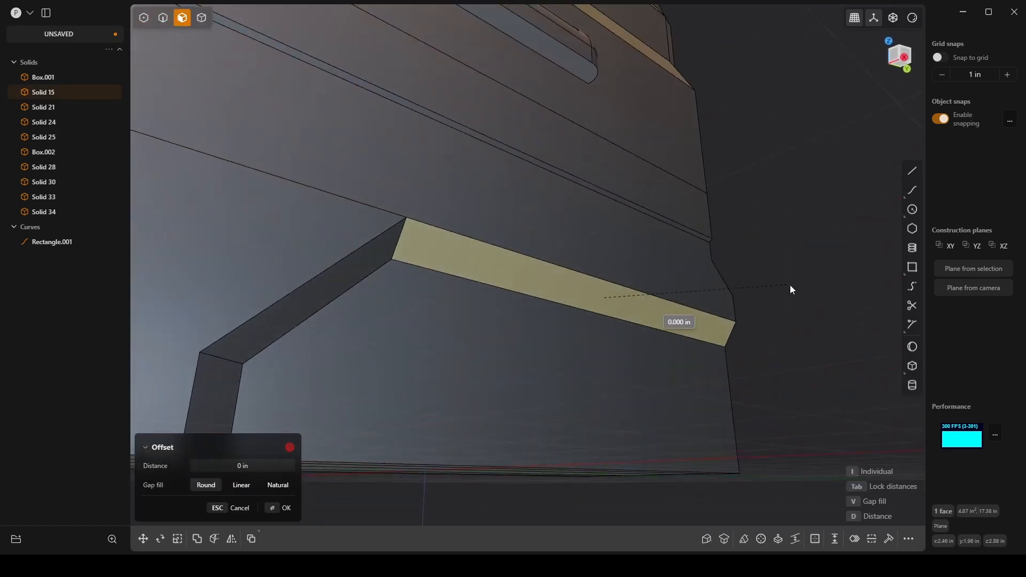
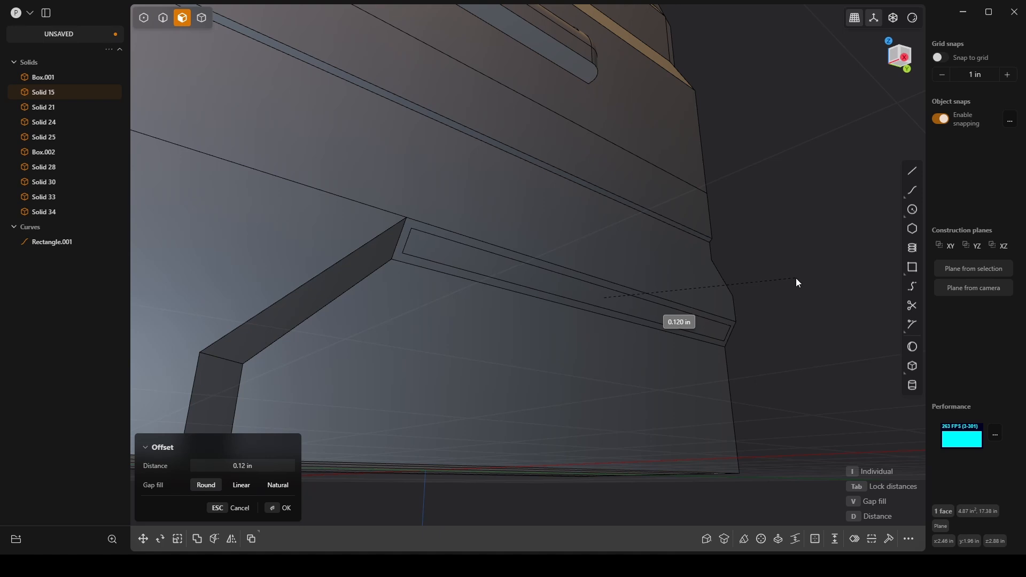
# Step: Offset the inset strip face on the side recess's sloped upper wall by about -0.296 in to sink a slot
pyautogui.moveTo(797, 277); pyautogui.dragTo(623, 332, button='middle')
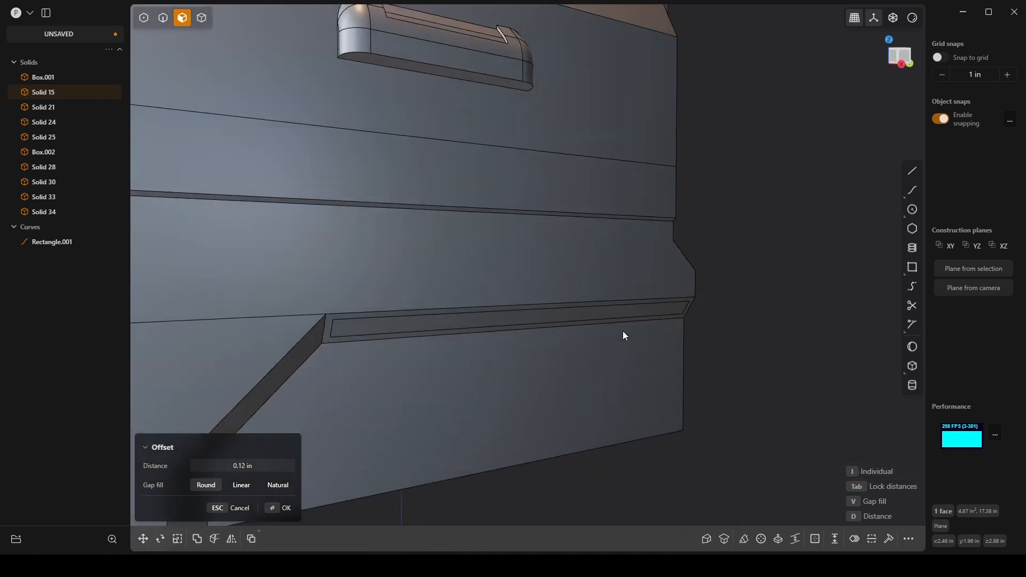
pyautogui.rightClick(594, 310)
pyautogui.click(588, 311)
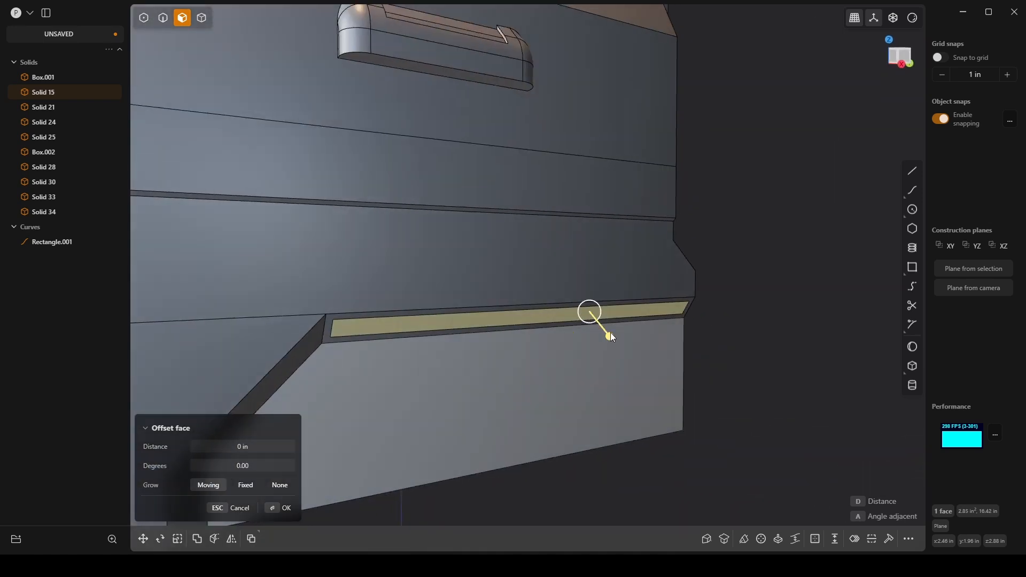
pyautogui.moveTo(610, 332); pyautogui.dragTo(681, 324)
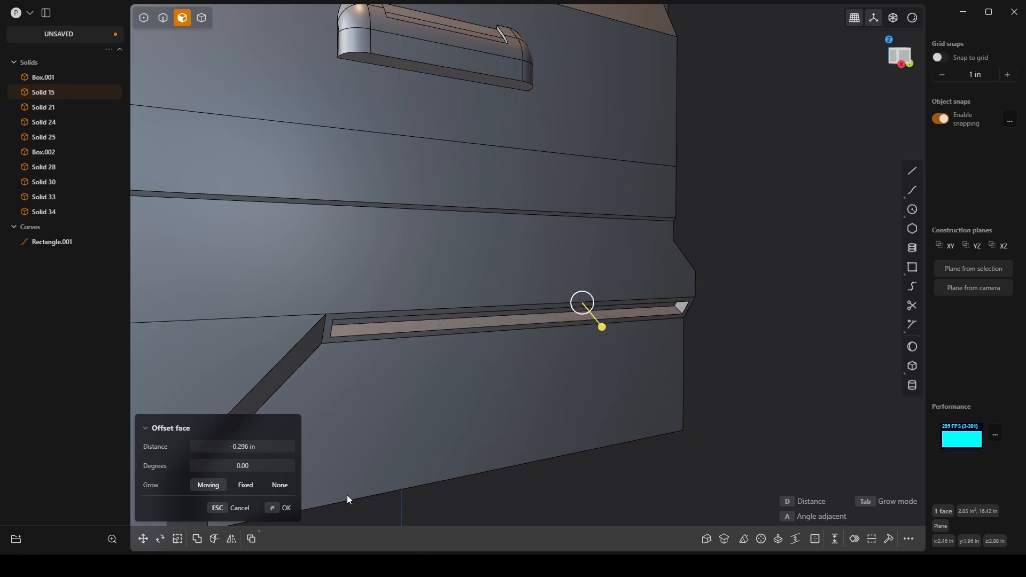
pyautogui.click(290, 508)
pyautogui.scroll(-6, 459, 444)
pyautogui.keyDown('shift'); pyautogui.moveTo(461, 445); pyautogui.dragTo(710, 359, button='middle'); pyautogui.keyUp('shift')
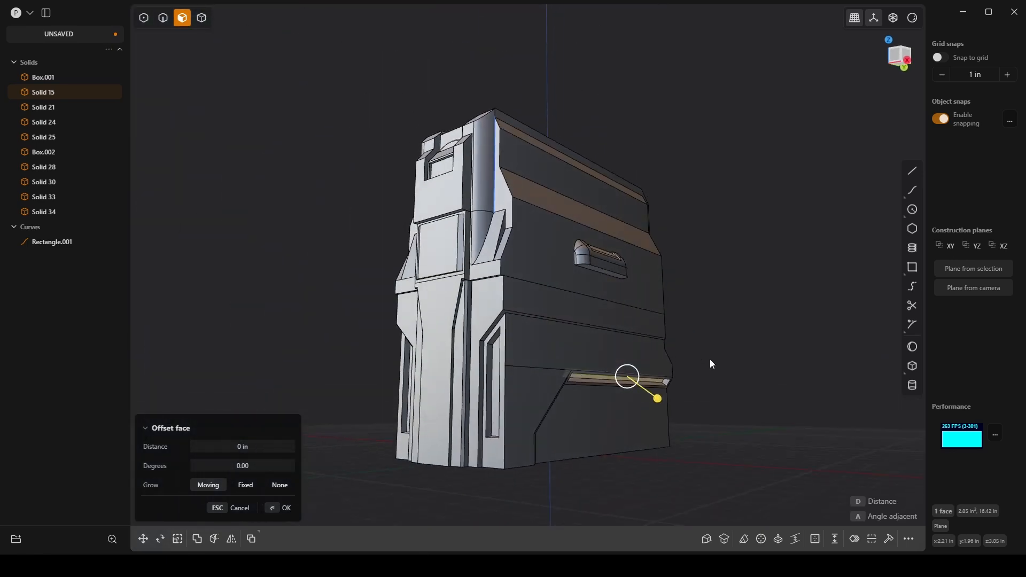
pyautogui.click(710, 360)
# Step: Offset the outline of the side handle's underside face inward by about 0.095 in
pyautogui.moveTo(728, 315); pyautogui.dragTo(678, 292, button='middle')
pyautogui.scroll(5, 520, 390)
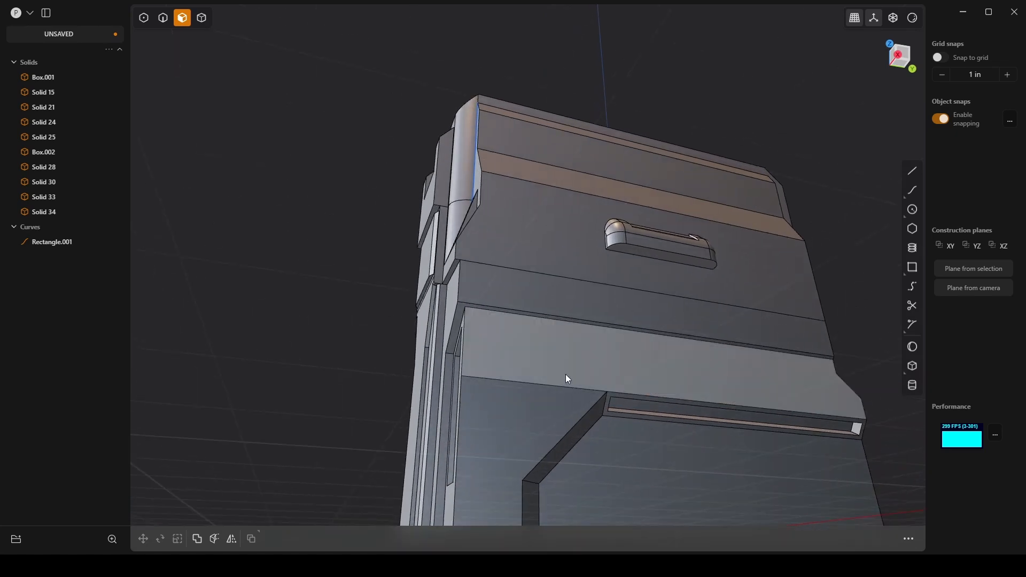
pyautogui.moveTo(568, 380); pyautogui.dragTo(599, 376, button='middle')
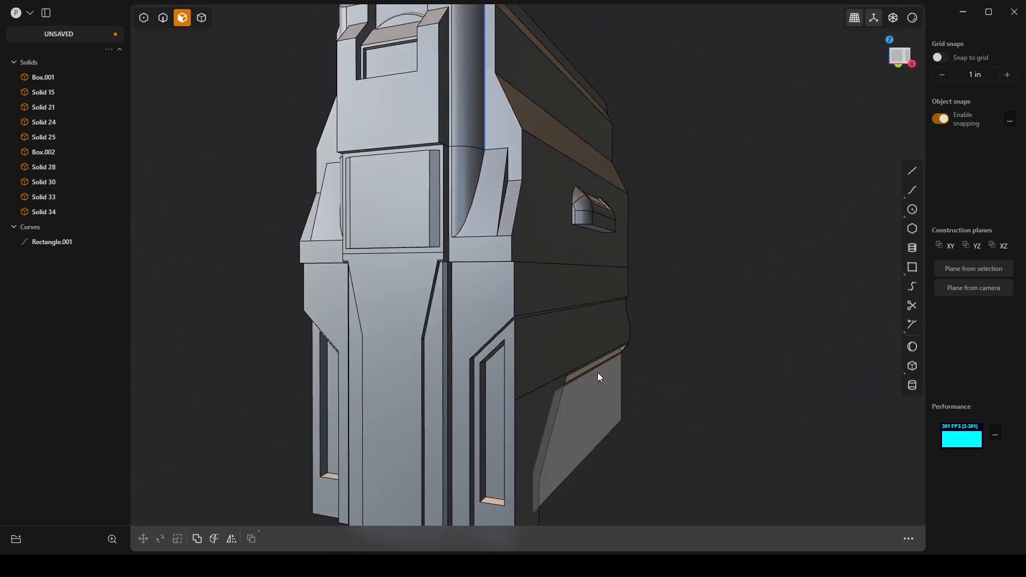
pyautogui.moveTo(547, 331); pyautogui.dragTo(700, 191, button='middle')
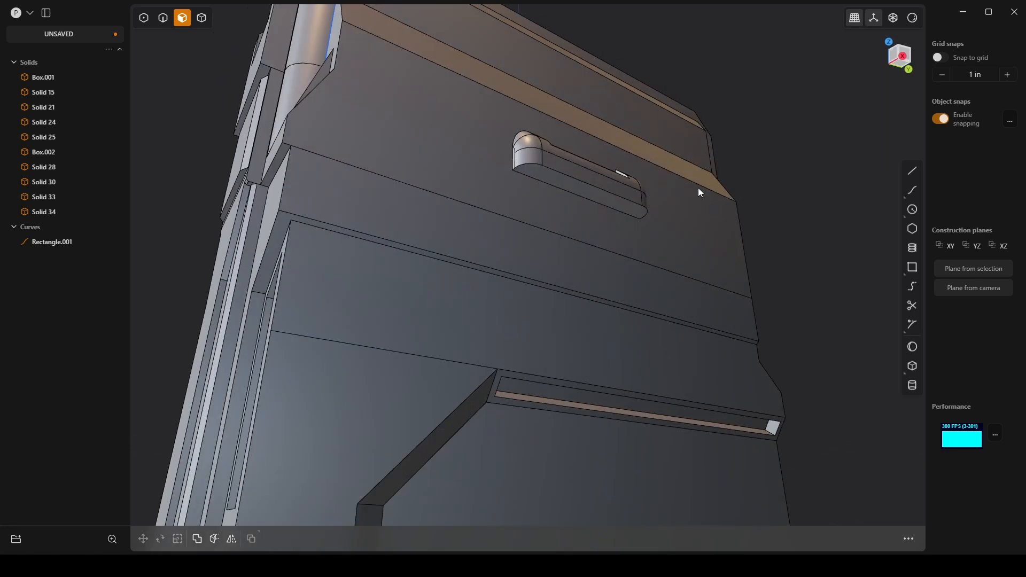
pyautogui.scroll(5, 590, 184)
pyautogui.click(601, 192)
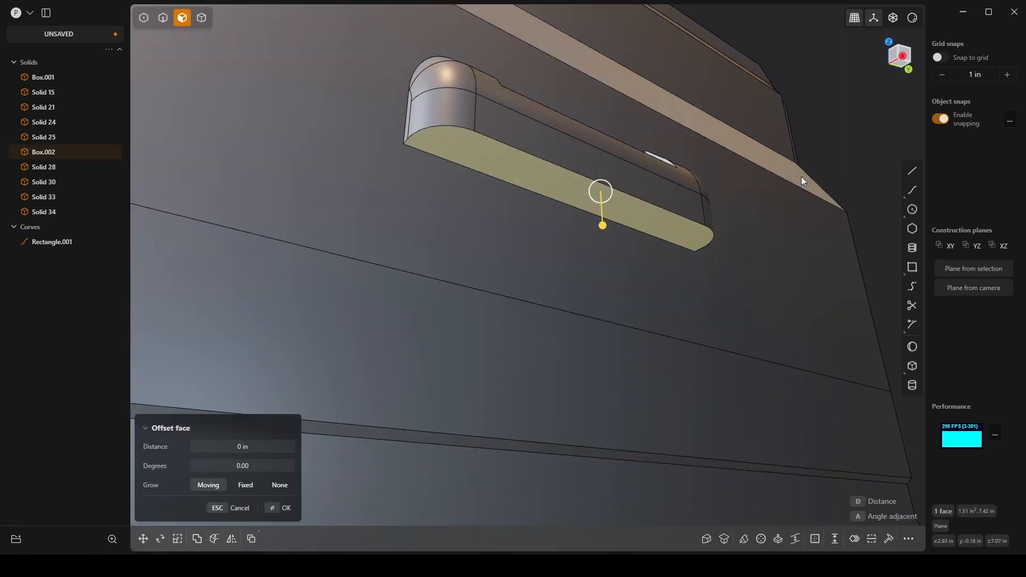
pyautogui.press('o')
pyautogui.press('d')
pyautogui.click(861, 114)
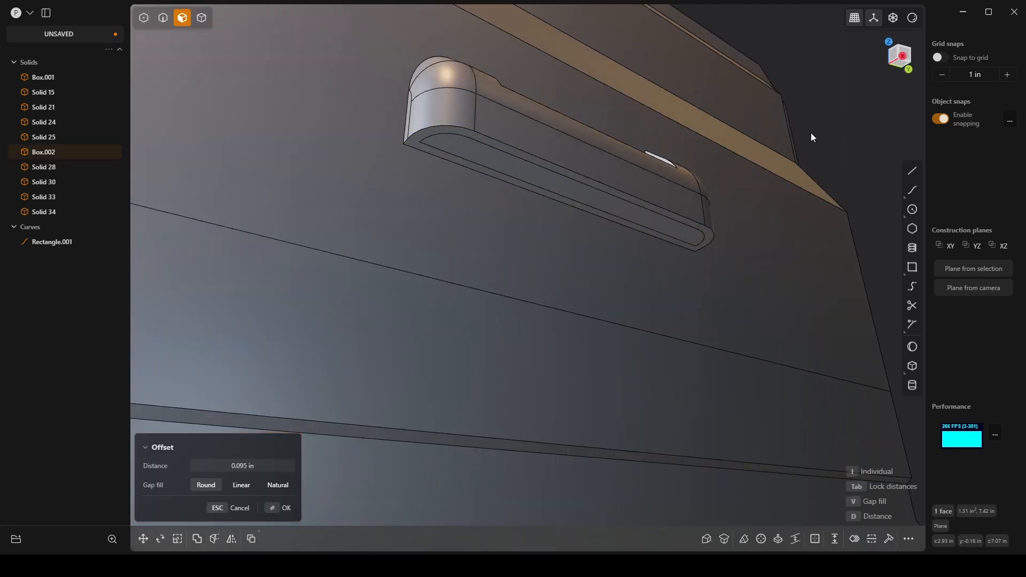
pyautogui.moveTo(811, 133); pyautogui.dragTo(588, 197, button='middle')
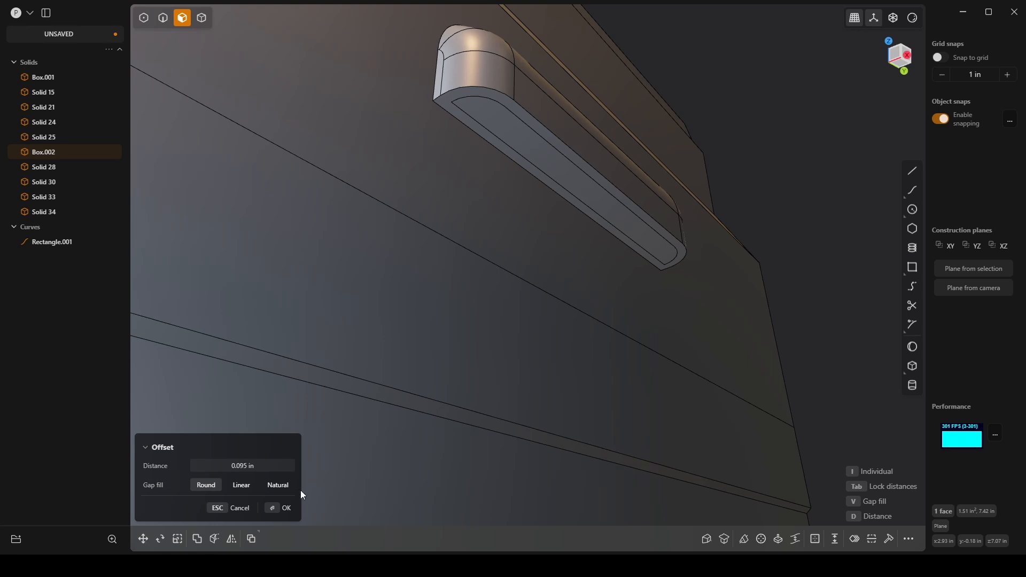
pyautogui.click(283, 508)
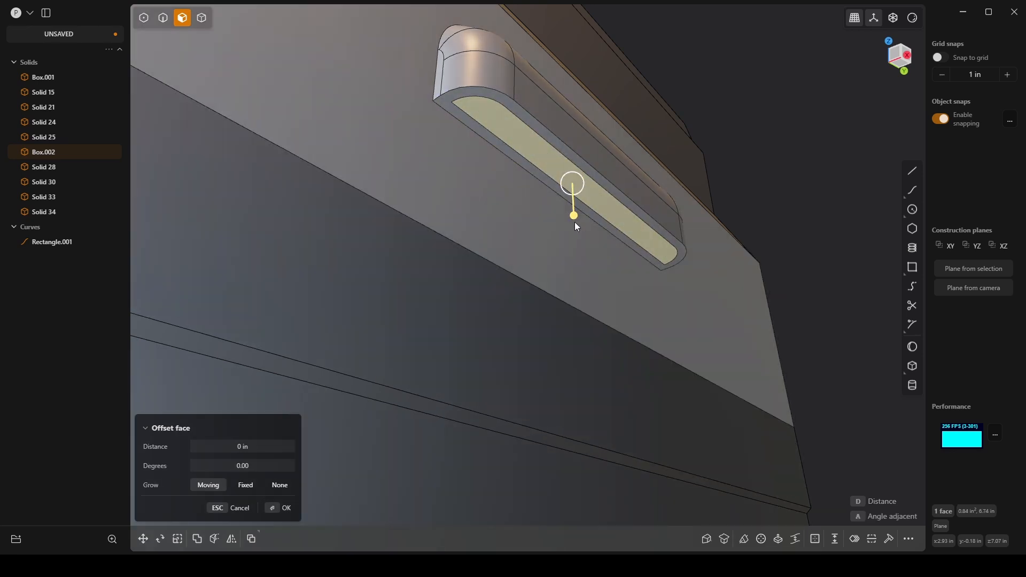
# Step: Offset the inset face on the handle's underside by about -0.166 in to recess it
pyautogui.moveTo(577, 227)
pyautogui.mouseDown()
pyautogui.moveTo(575, 235)
pyautogui.moveTo(576, 212)
pyautogui.mouseUp()
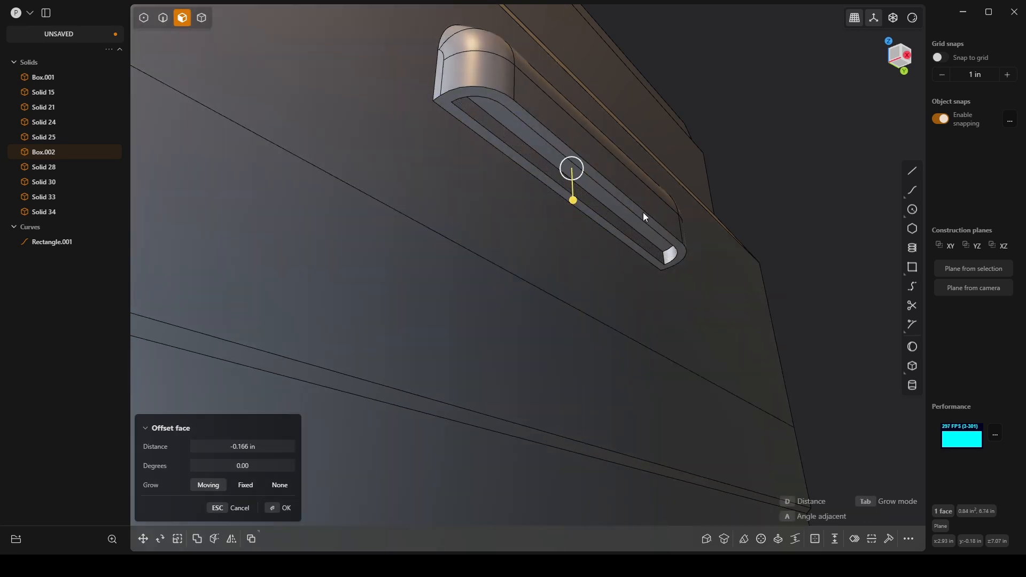
pyautogui.moveTo(609, 210); pyautogui.dragTo(734, 186, button='middle')
pyautogui.press('Return')
# Step: Try to move the recessed floor face on the handle's underside along the X axis
pyautogui.click(555, 294)
pyautogui.press('g')
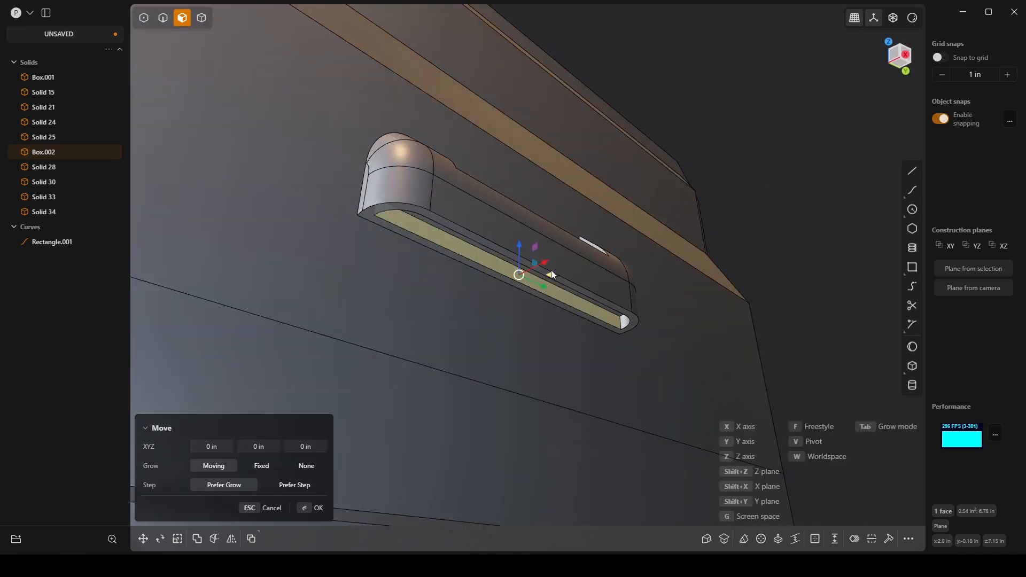
pyautogui.press('x')
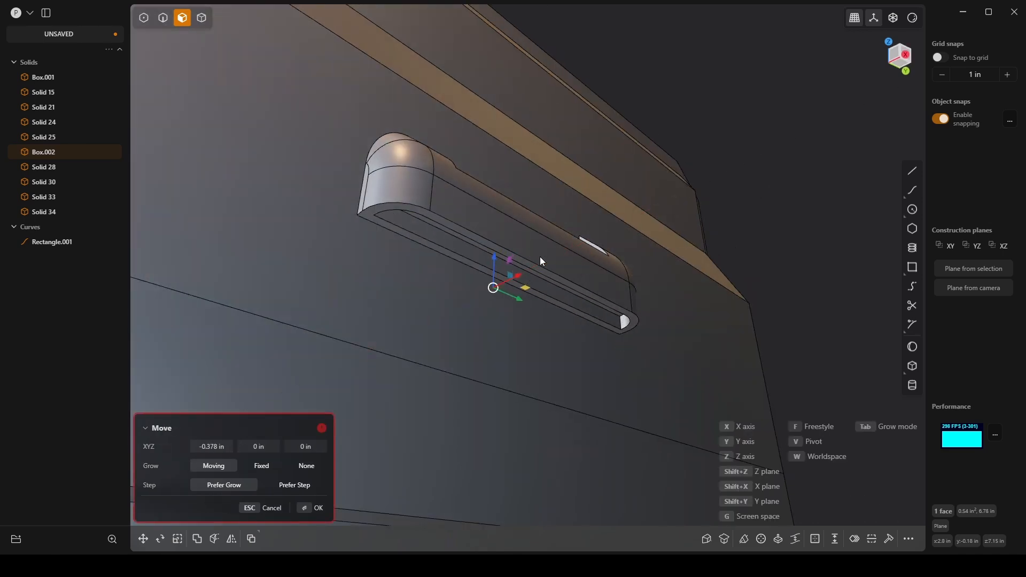
pyautogui.click(552, 262)
pyautogui.press('g')
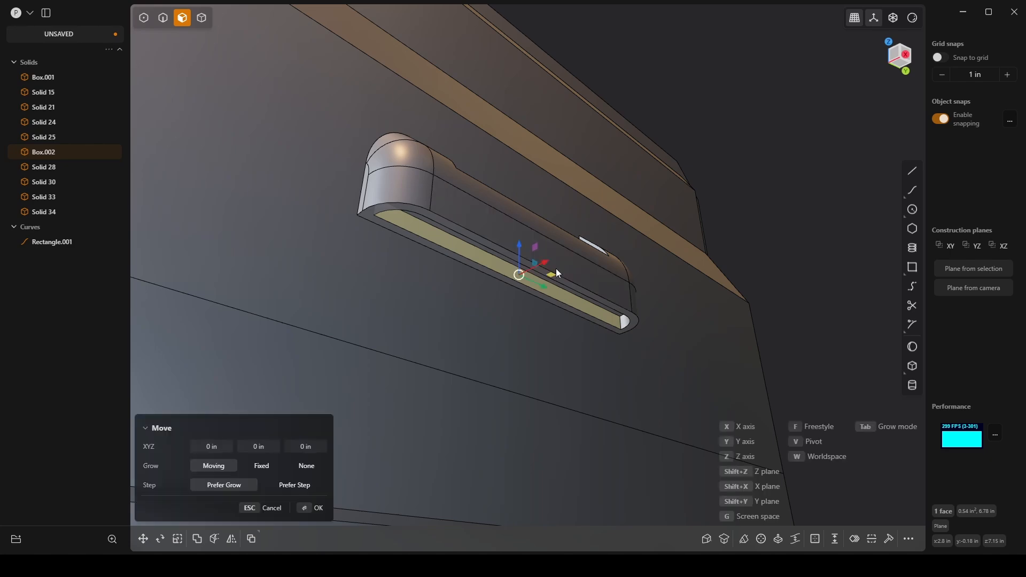
pyautogui.press('x')
pyautogui.moveTo(572, 256); pyautogui.dragTo(631, 219, button='middle')
pyautogui.scroll(-6, 589, 276)
pyautogui.doubleClick(686, 275)
# Step: Join Box.001, the side handle Box.002 and Solid 28 into one body with a Boolean Union
pyautogui.press('4')
pyautogui.click(620, 265)
pyautogui.keyDown('shift'); pyautogui.click(585, 254); pyautogui.keyUp('shift')
pyautogui.keyDown('shift'); pyautogui.click(556, 227); pyautogui.keyUp('shift')
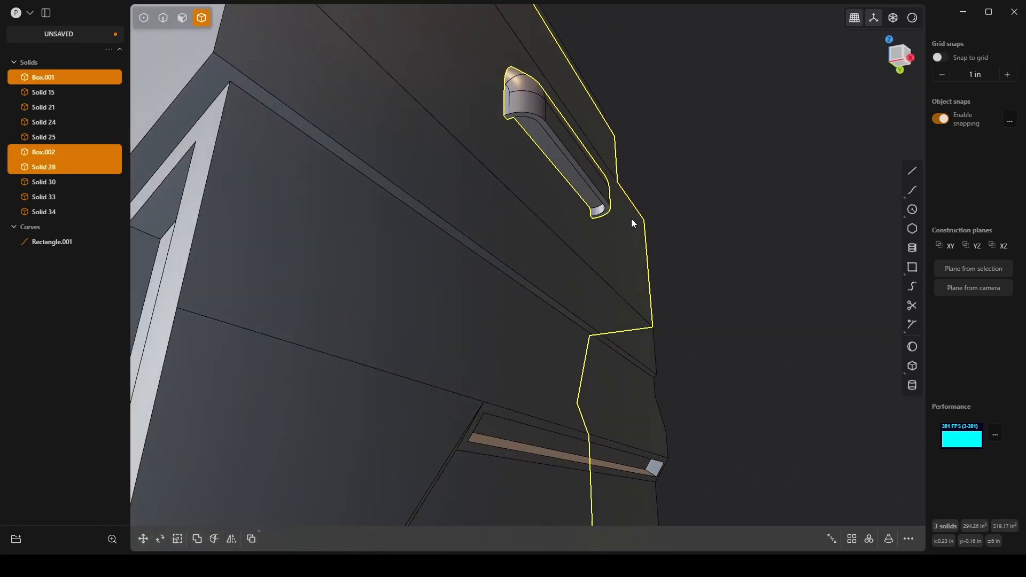
pyautogui.press('q')
pyautogui.press('q')
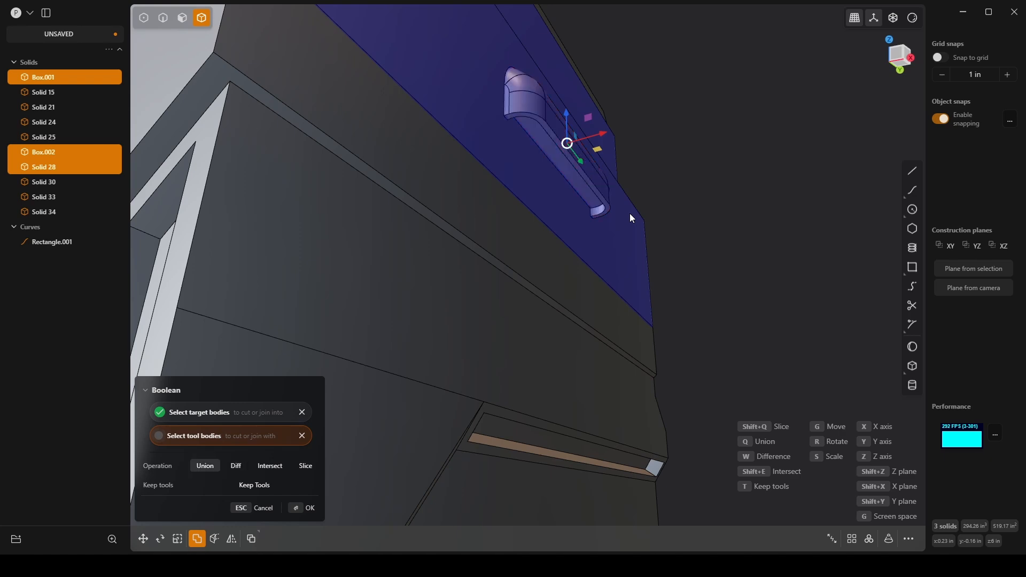
pyautogui.click(303, 508)
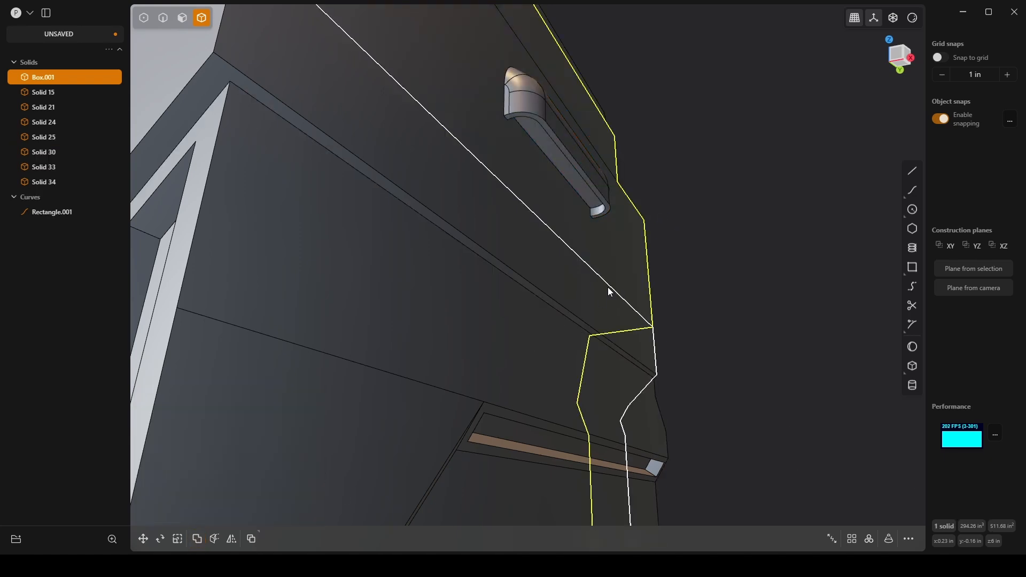
# Step: Mirror the main body with its joined handle across the X axis, merging the halves together
pyautogui.moveTo(608, 287); pyautogui.dragTo(667, 272, button='middle')
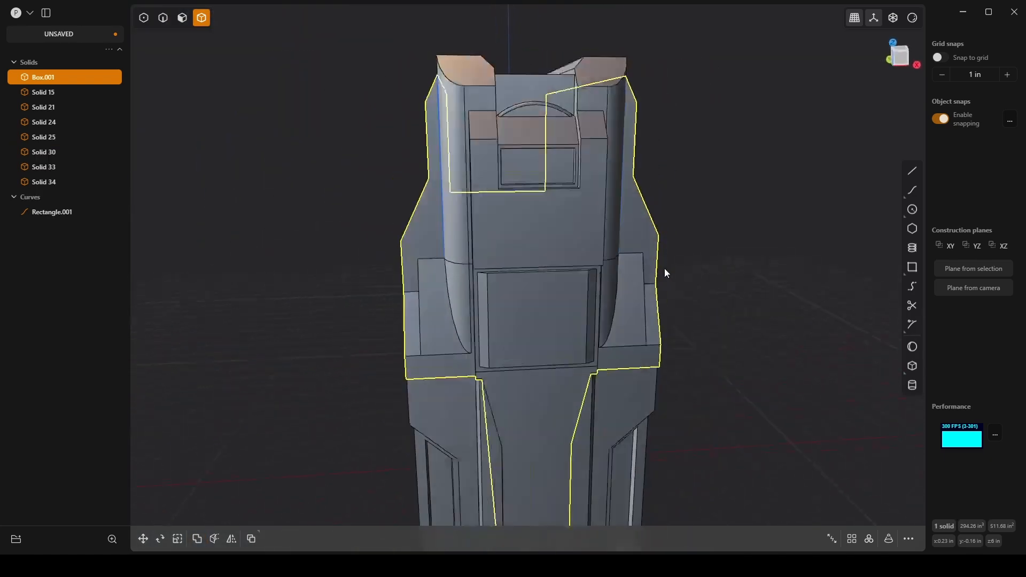
pyautogui.click(744, 253)
pyautogui.click(629, 235)
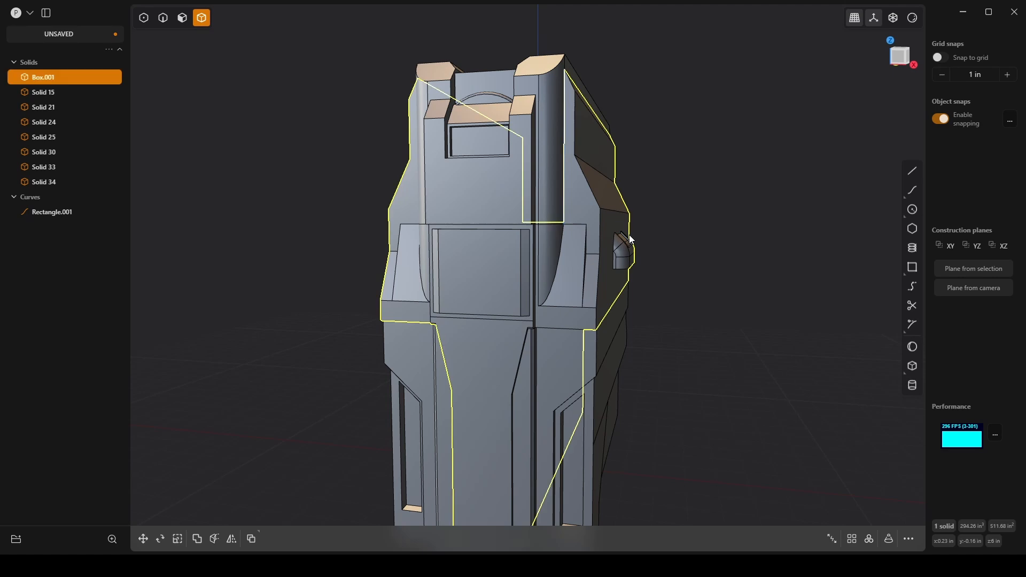
pyautogui.hotkey('alt', 'x')
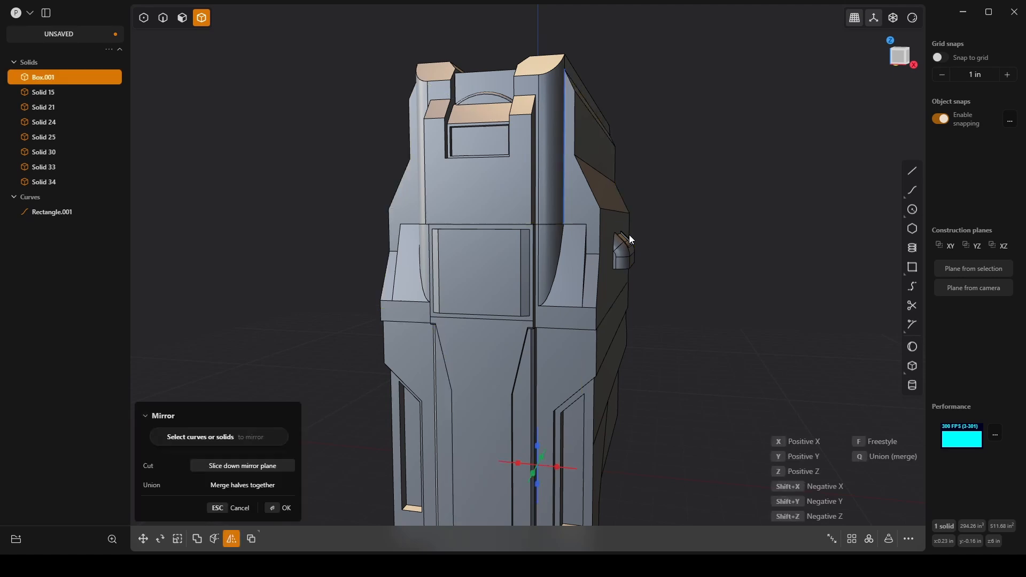
pyautogui.click(557, 466)
pyautogui.moveTo(570, 361); pyautogui.dragTo(566, 342, button='middle')
pyautogui.click(242, 485)
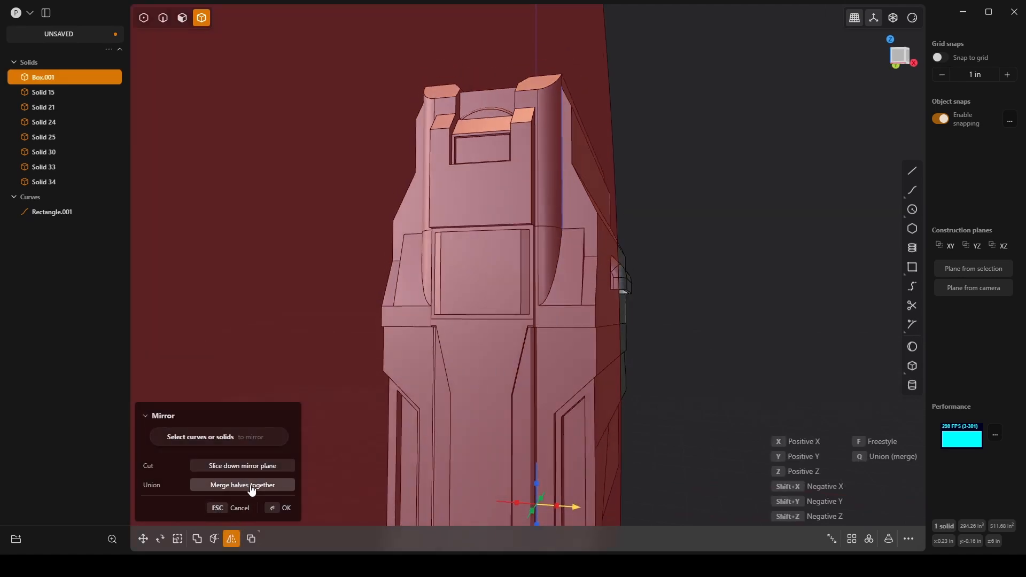
pyautogui.click(286, 507)
pyautogui.click(681, 340)
# Step: Examine the mirrored handle and the overall body from both sides and from above
pyautogui.scroll(-3, 663, 299)
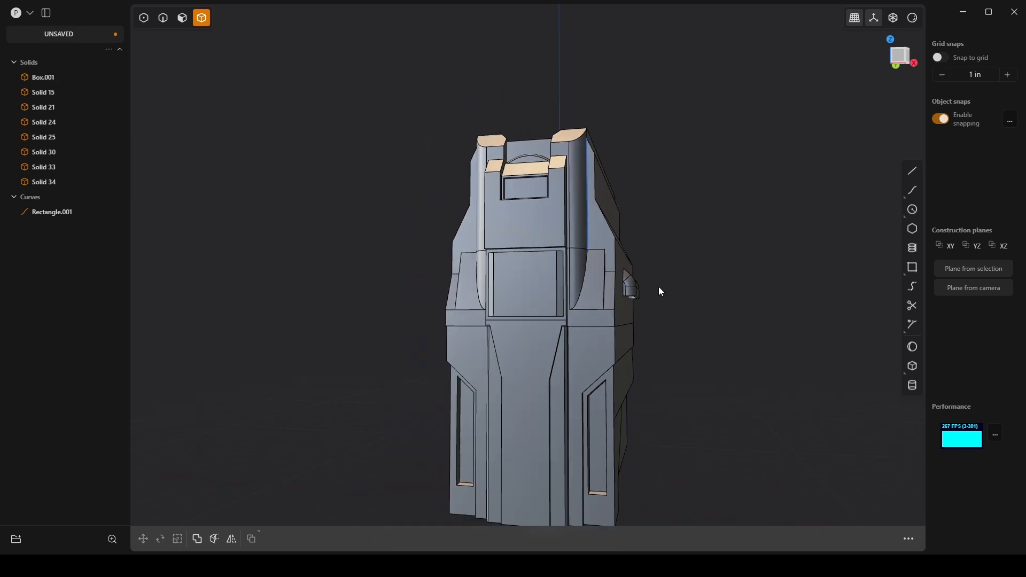
pyautogui.moveTo(701, 297); pyautogui.dragTo(616, 258, button='middle')
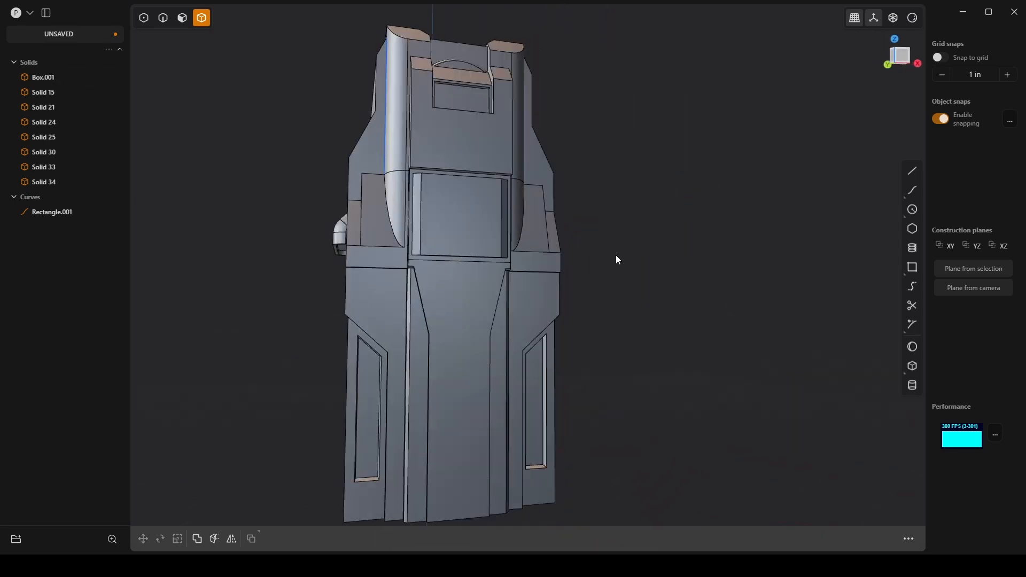
pyautogui.scroll(3, 657, 260)
pyautogui.scroll(-1, 655, 255)
pyautogui.moveTo(548, 240); pyautogui.dragTo(518, 266, button='middle')
pyautogui.moveTo(693, 236); pyautogui.dragTo(597, 309, button='middle')
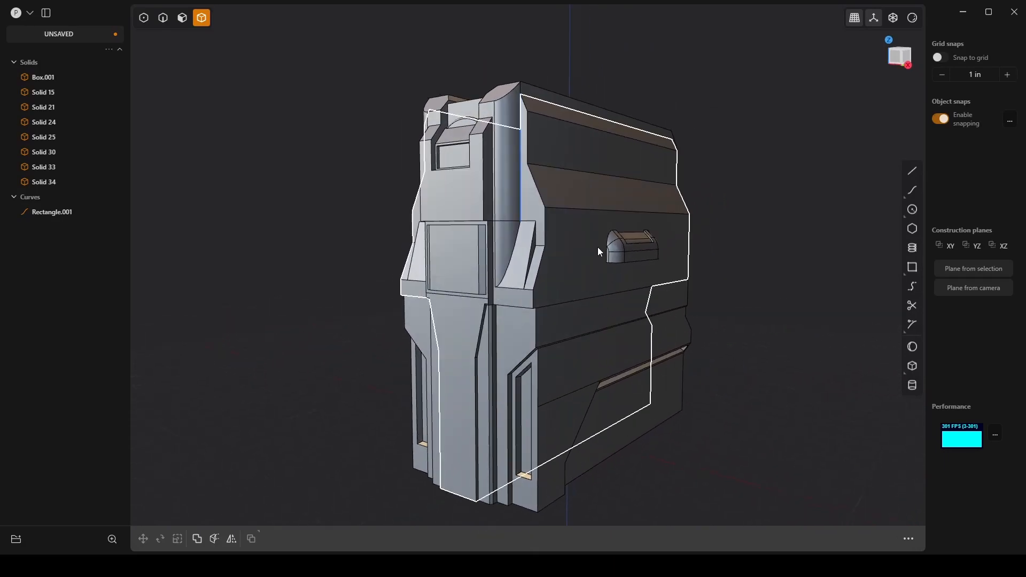
pyautogui.moveTo(496, 88); pyautogui.dragTo(508, 121, button='middle')
pyautogui.scroll(4, 504, 107)
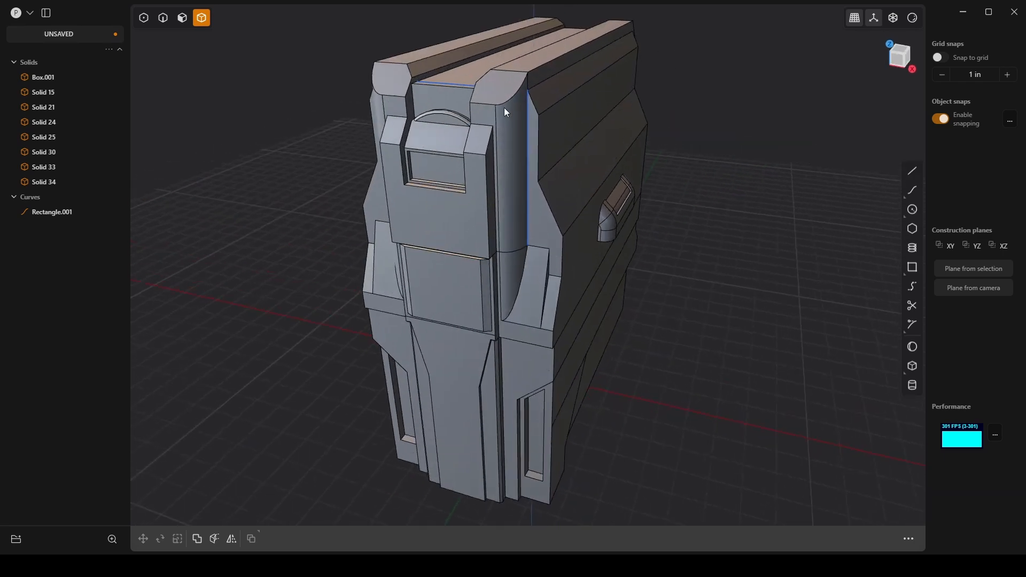
# Step: Select the two sloped front end faces of the upper rails and switch to the front view
pyautogui.keyDown('shift'); pyautogui.moveTo(443, 92); pyautogui.dragTo(527, 158, button='middle'); pyautogui.keyUp('shift')
pyautogui.scroll(5, 566, 153)
pyautogui.press('3')
pyautogui.click(597, 154)
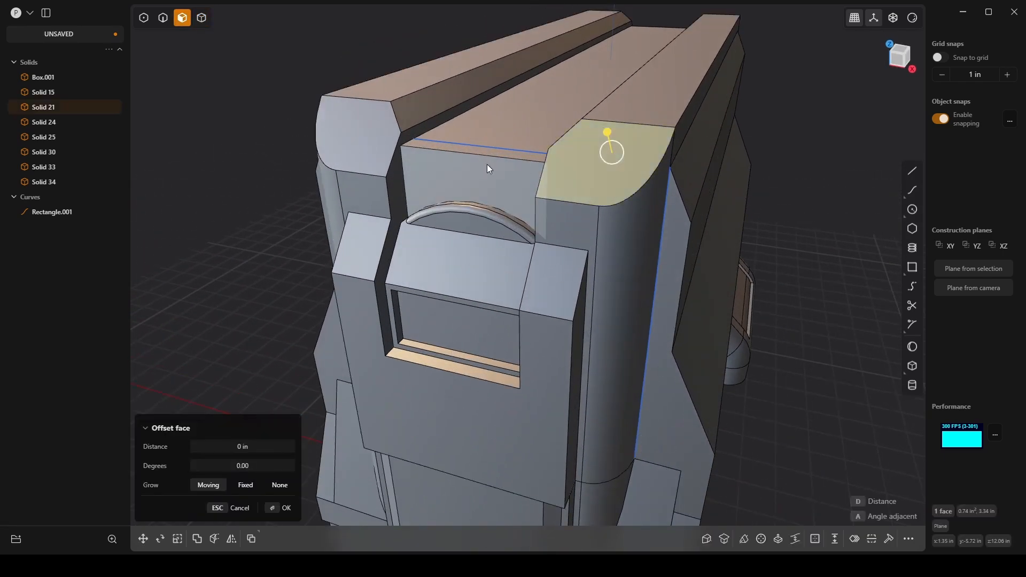
pyautogui.keyDown('shift'); pyautogui.click(353, 128); pyautogui.keyUp('shift')
pyautogui.moveTo(461, 188); pyautogui.dragTo(531, 161, button='middle')
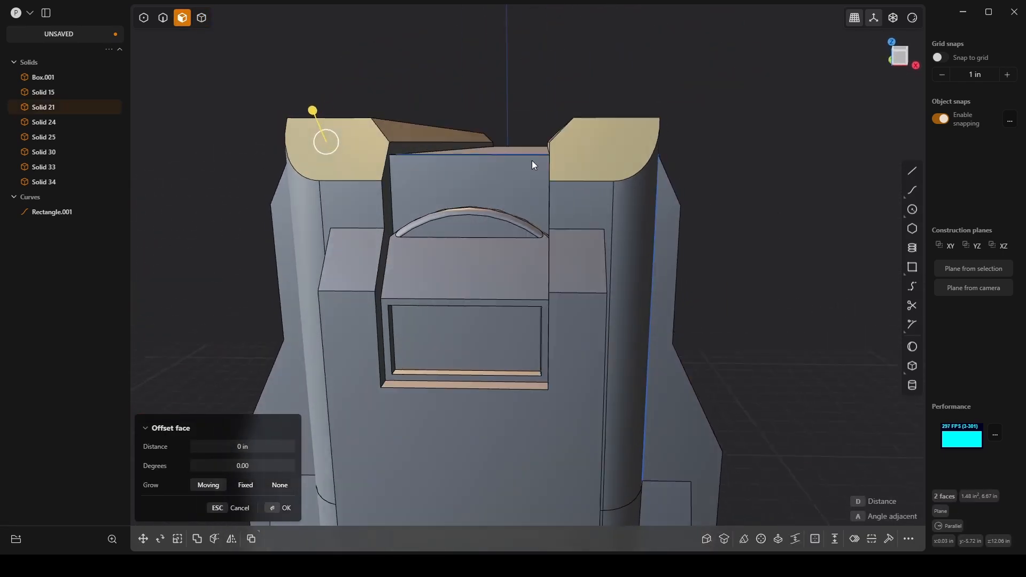
pyautogui.press('KP_1')
pyautogui.scroll(-4, 549, 164)
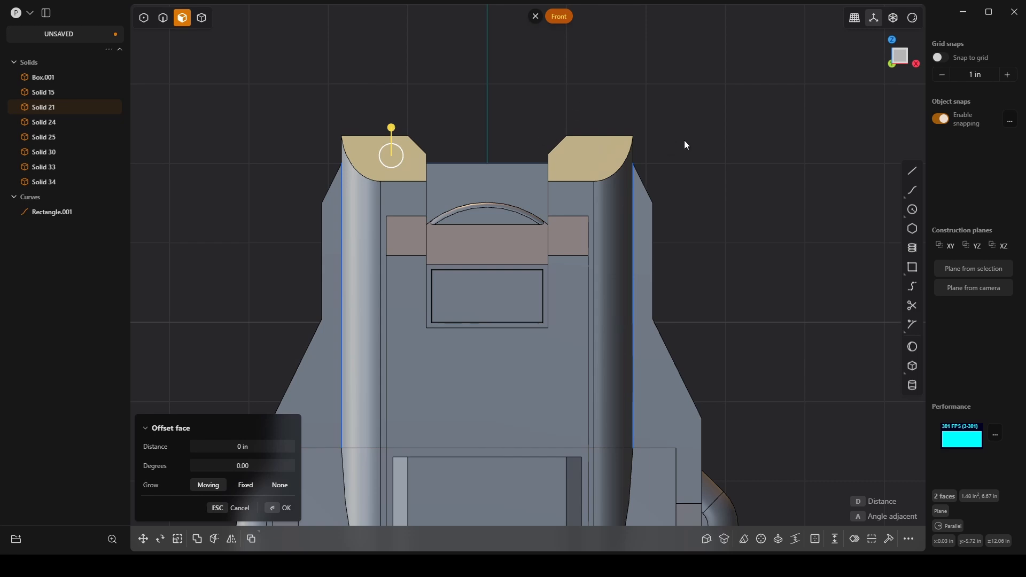
pyautogui.click(911, 267)
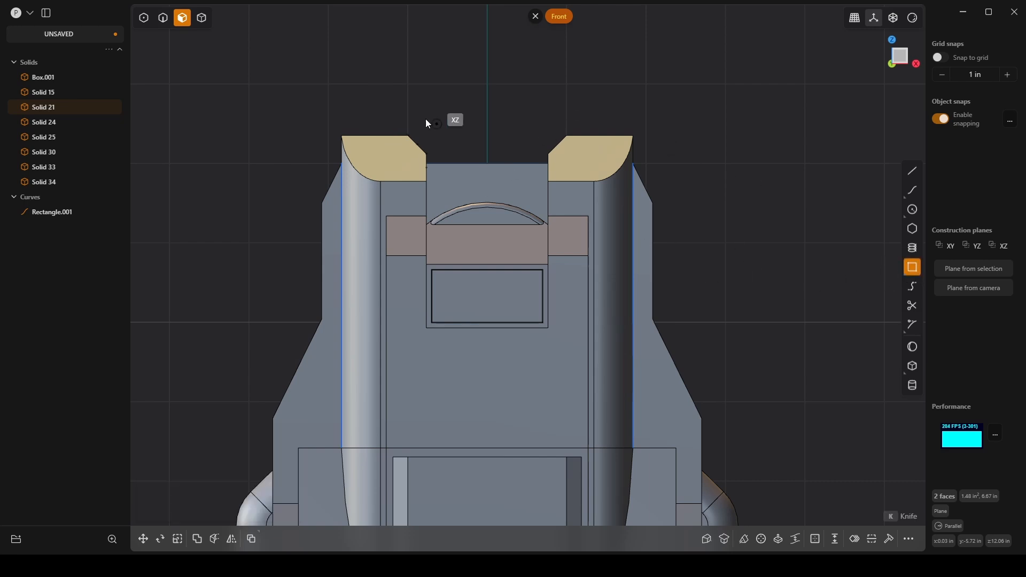
pyautogui.click(363, 100)
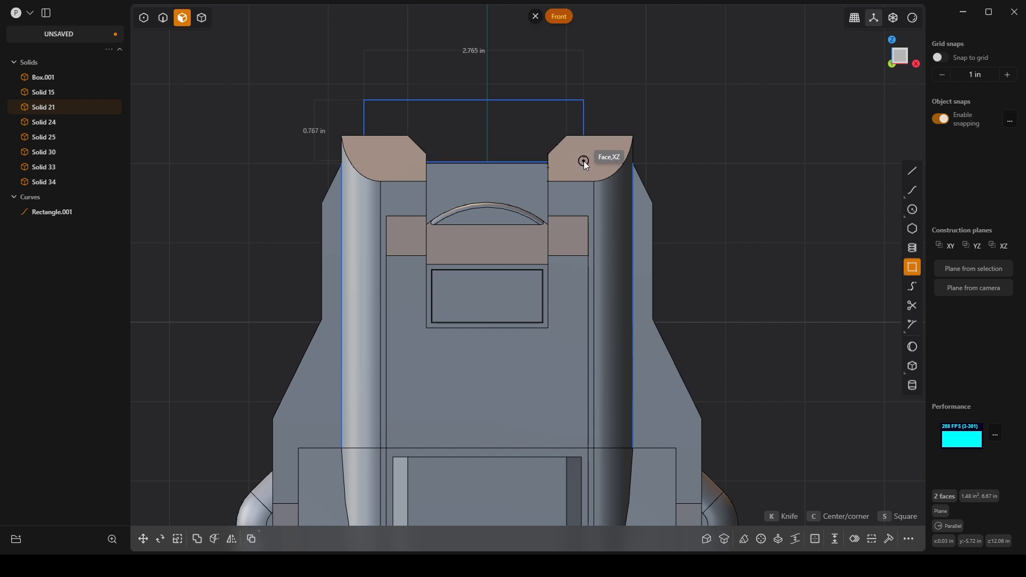
pyautogui.click(608, 108)
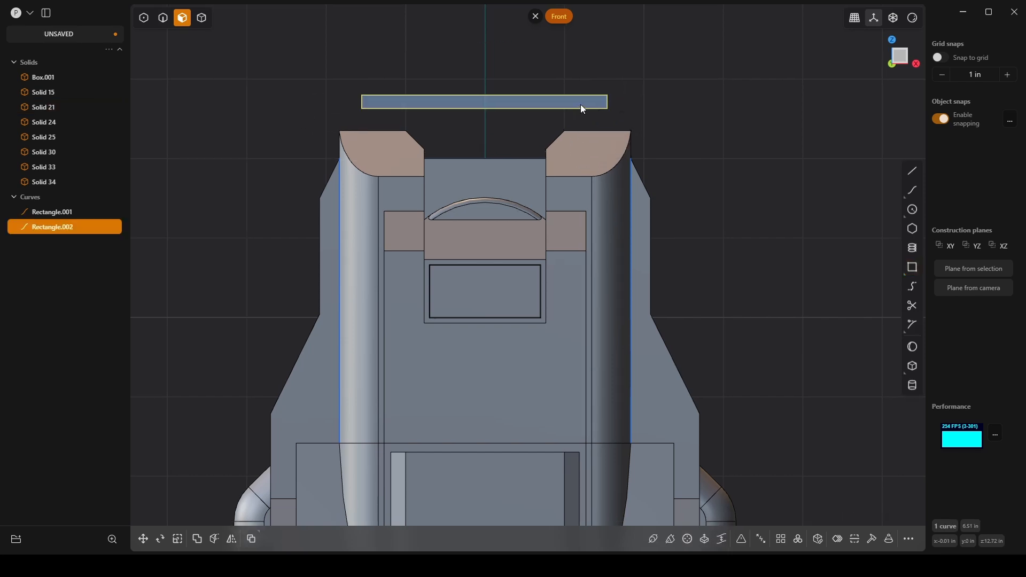
pyautogui.click(599, 100)
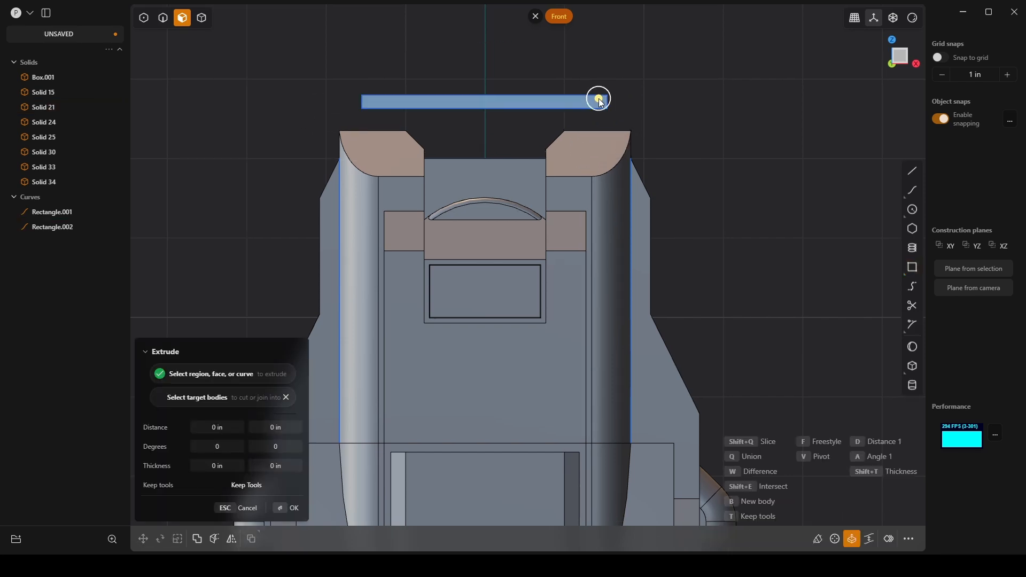
pyautogui.press('Escape')
pyautogui.press('2')
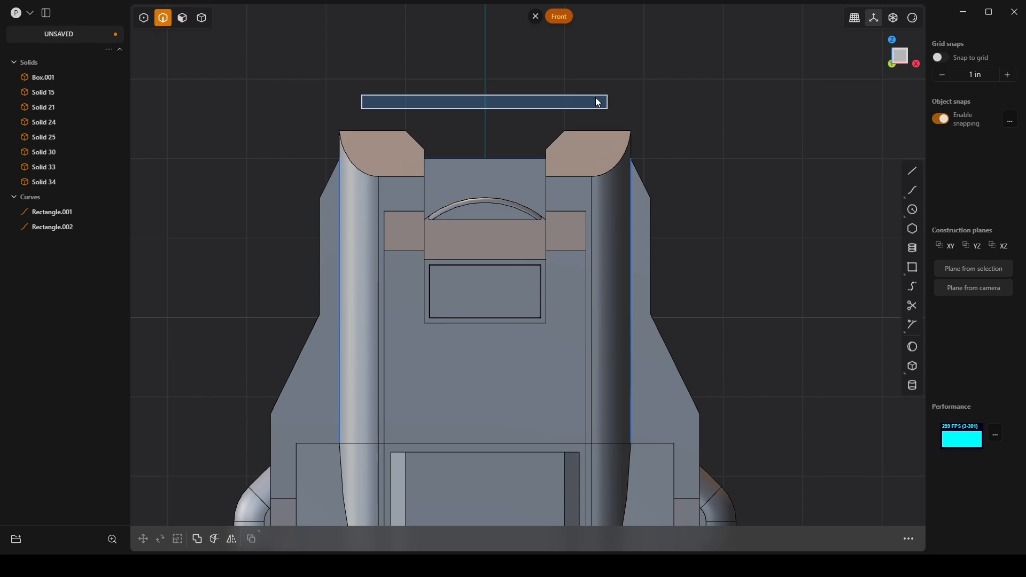
pyautogui.click(595, 99)
pyautogui.press('Delete')
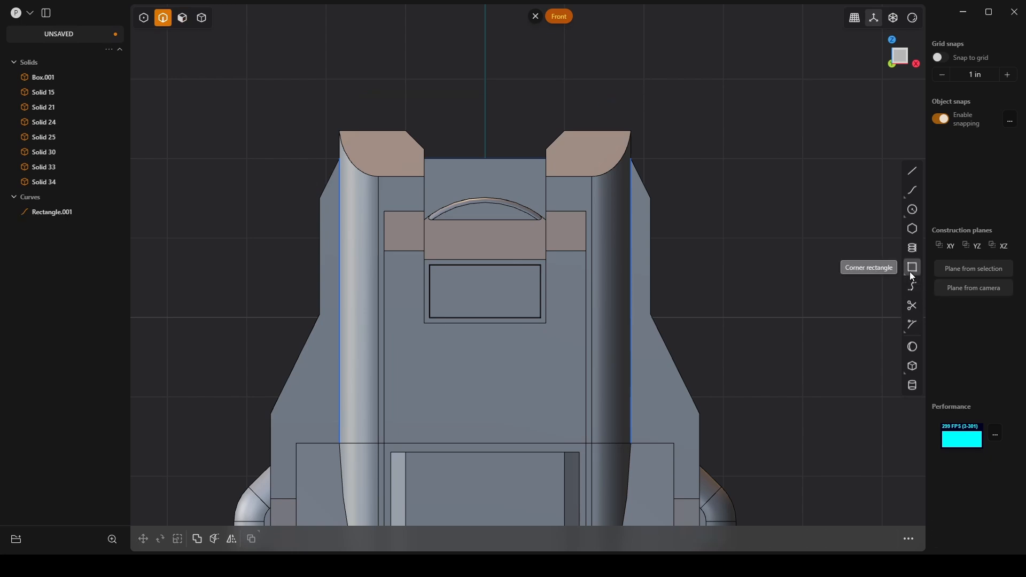
# Step: Fillet the two long outer top edges of the upper rails with a 0.3 in radius
pyautogui.moveTo(705, 258); pyautogui.dragTo(708, 155, button='middle')
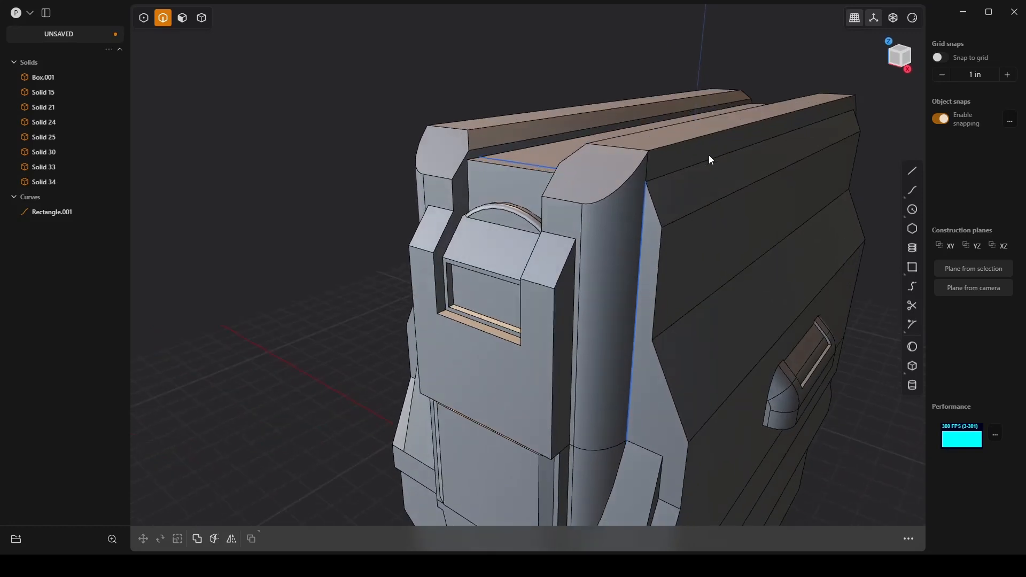
pyautogui.click(700, 135)
pyautogui.press('f')
pyautogui.click(461, 121)
pyautogui.moveTo(604, 115); pyautogui.dragTo(598, 149, button='middle')
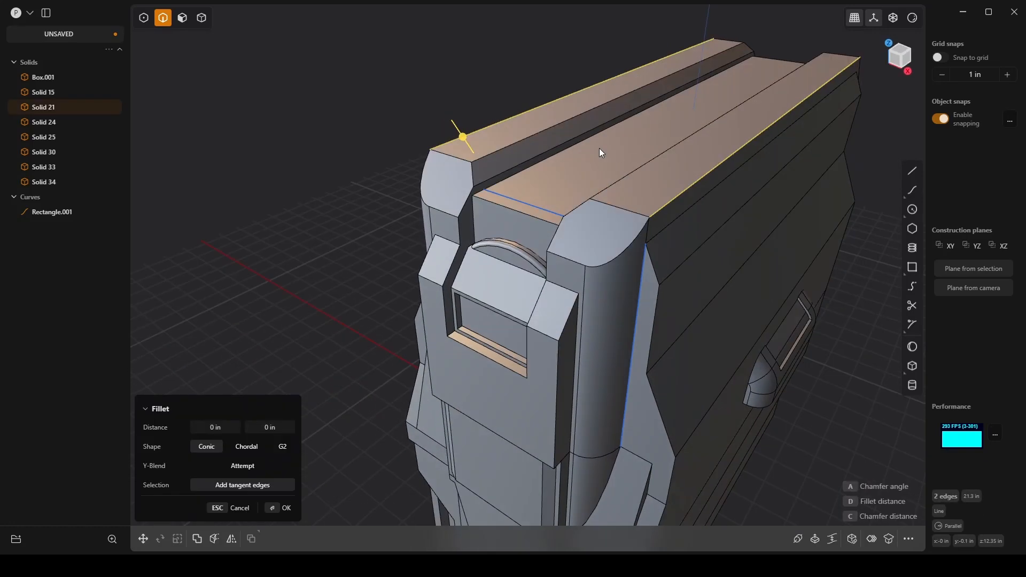
pyautogui.moveTo(464, 133); pyautogui.dragTo(402, 155)
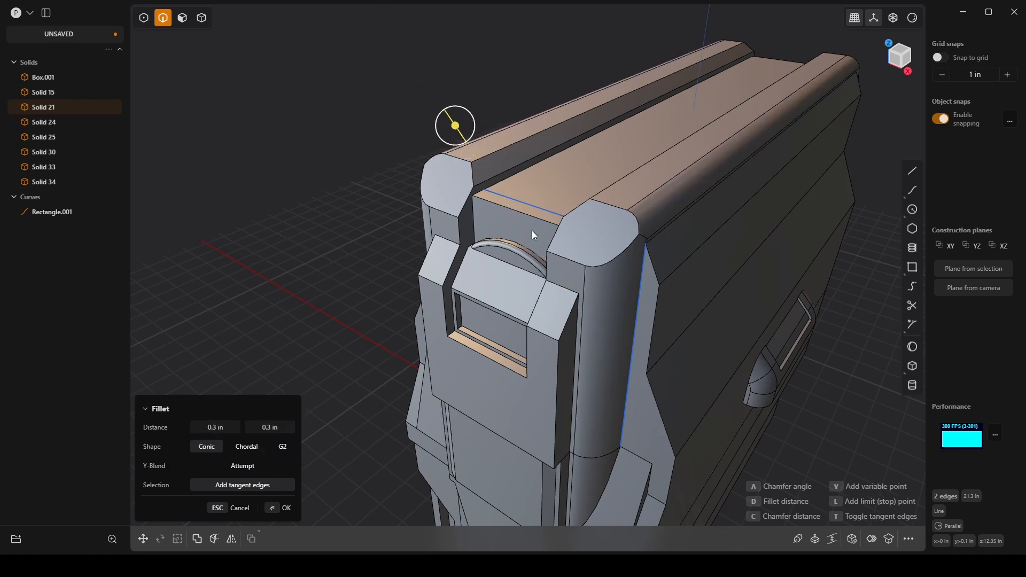
pyautogui.moveTo(534, 229); pyautogui.dragTo(619, 181, button='middle')
pyautogui.click(277, 509)
# Step: Select every solid and the curve, and try narrowing the whole model along the X axis to a factor of about 0.84
pyautogui.moveTo(302, 458); pyautogui.dragTo(716, 218, button='middle')
pyautogui.click(749, 239)
pyautogui.hotkey('ctrl', 'a')
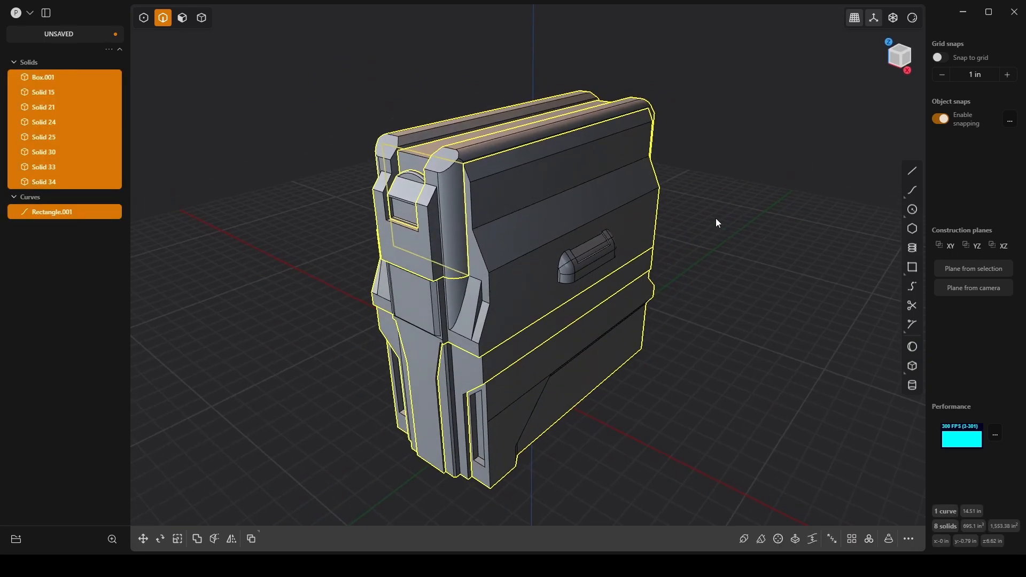
pyautogui.press('s')
pyautogui.moveTo(561, 258)
pyautogui.mouseDown()
pyautogui.moveTo(541, 267)
pyautogui.moveTo(569, 261)
pyautogui.mouseUp()
pyautogui.press('Escape')
pyautogui.moveTo(568, 261)
pyautogui.mouseDown(button='middle')
pyautogui.moveTo(562, 242)
pyautogui.moveTo(581, 249)
pyautogui.mouseUp(button='middle')
pyautogui.press('s')
pyautogui.press('x')
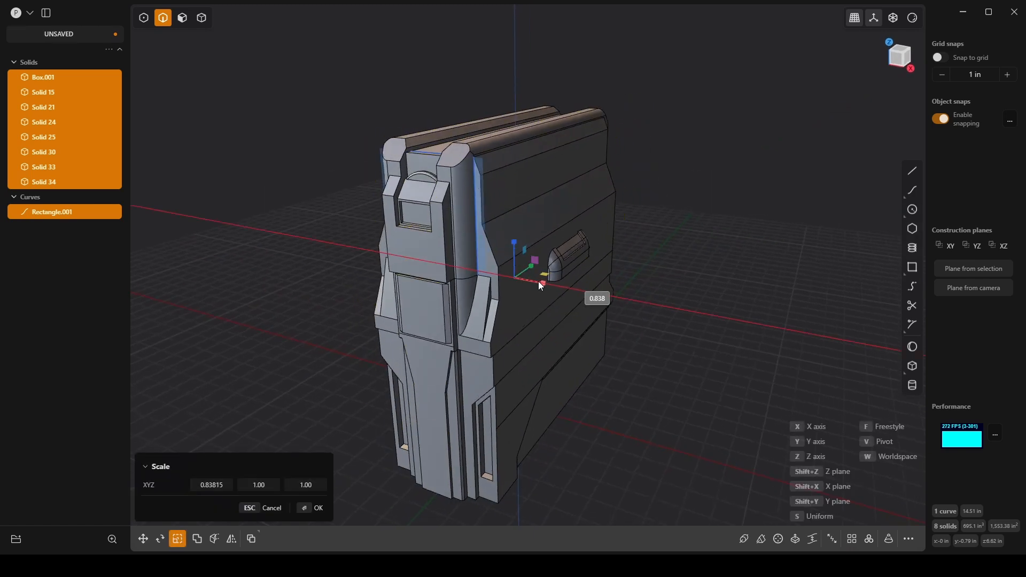
pyautogui.moveTo(536, 277); pyautogui.dragTo(644, 298, button='middle')
pyautogui.press('Return')
# Step: Try another X-axis scale of the whole model at about 0.85, checking the proportions from the front, and clear the selection
pyautogui.press('s')
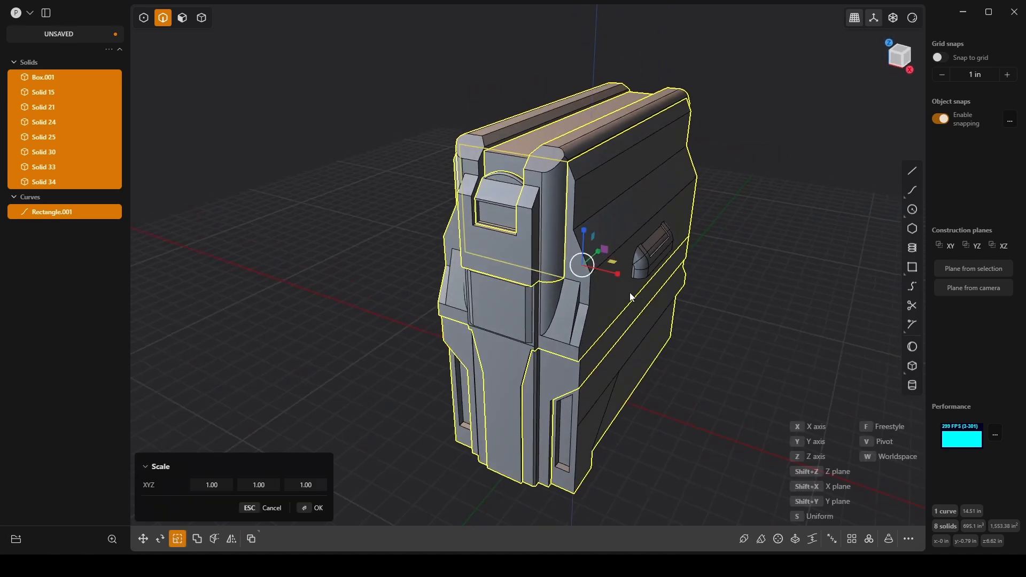
pyautogui.press('x')
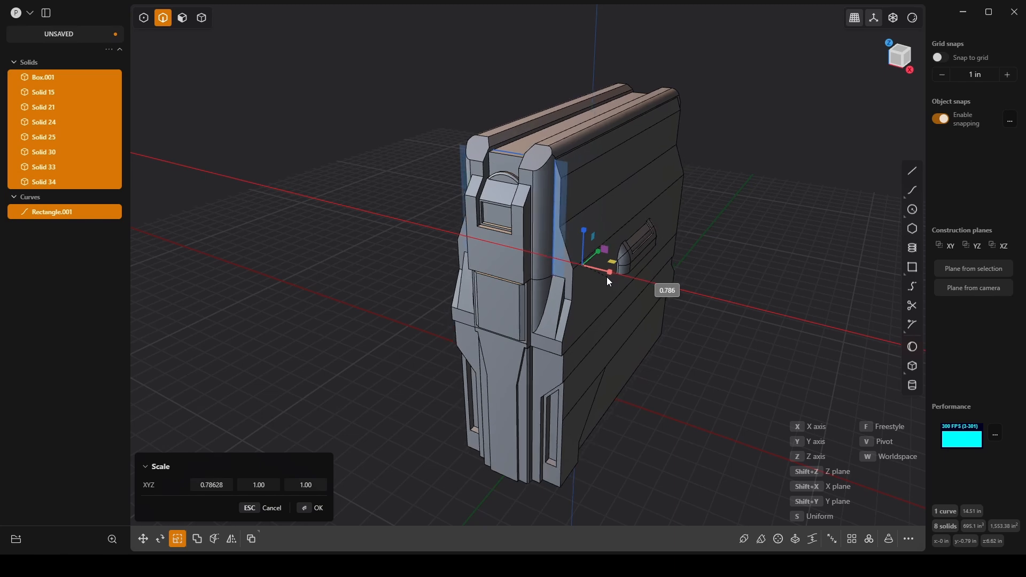
pyautogui.click(218, 485)
pyautogui.moveTo(484, 325); pyautogui.dragTo(544, 284, button='middle')
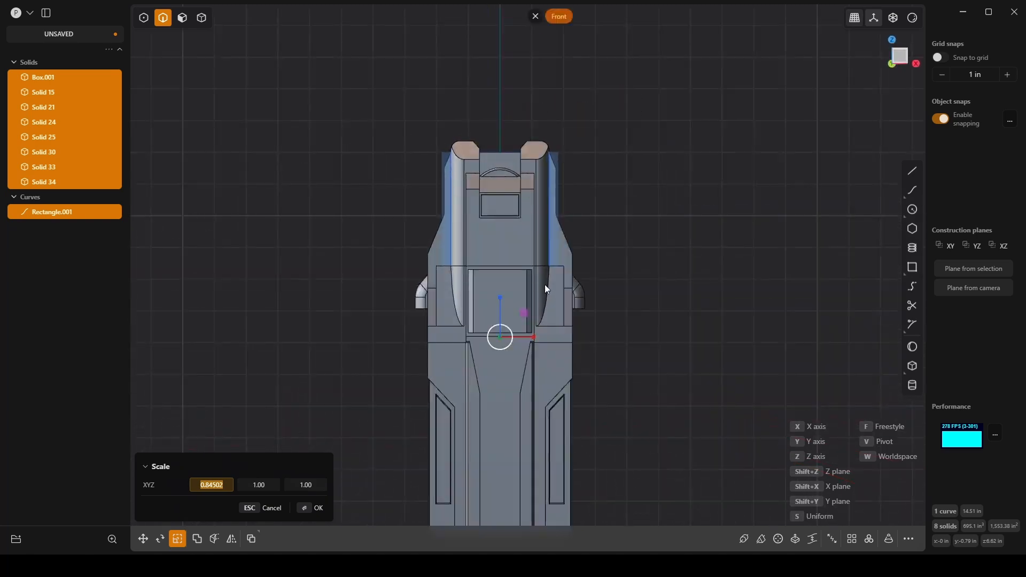
pyautogui.moveTo(675, 252); pyautogui.dragTo(609, 272, button='middle')
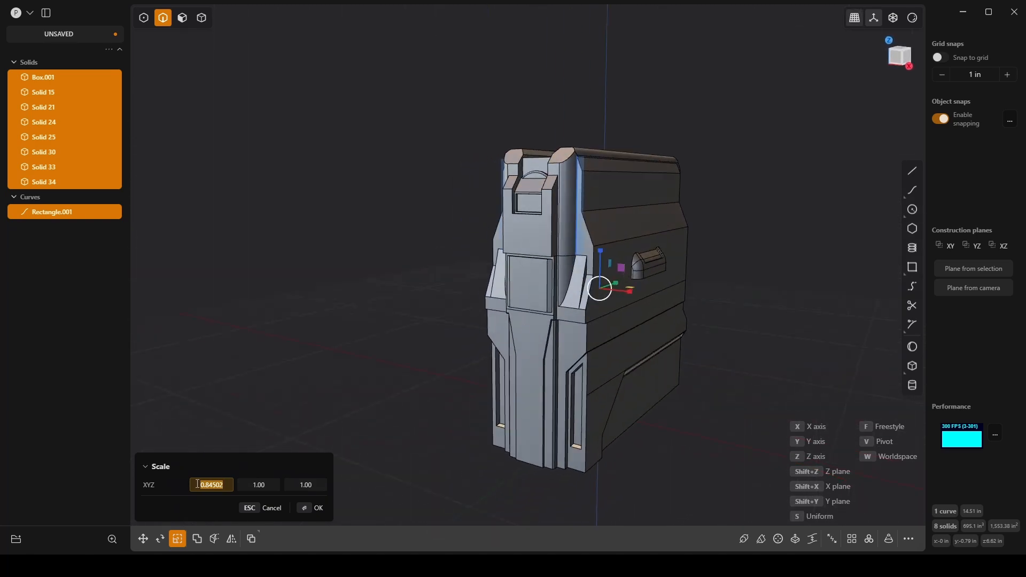
pyautogui.write('-0.8')
pyautogui.moveTo(406, 252); pyautogui.dragTo(528, 230, button='middle')
pyautogui.press('Escape')
pyautogui.click(403, 194)
# Step: Try chamfering the two vertical front corner edges just below the side shoulders by about 0.19 in
pyautogui.scroll(8, 528, 230)
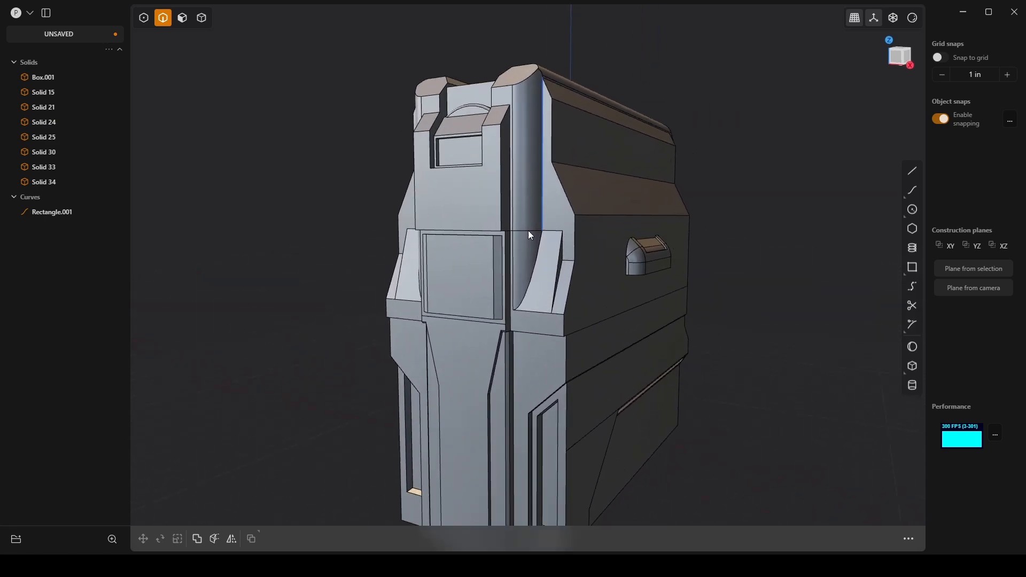
pyautogui.scroll(-6, 550, 231)
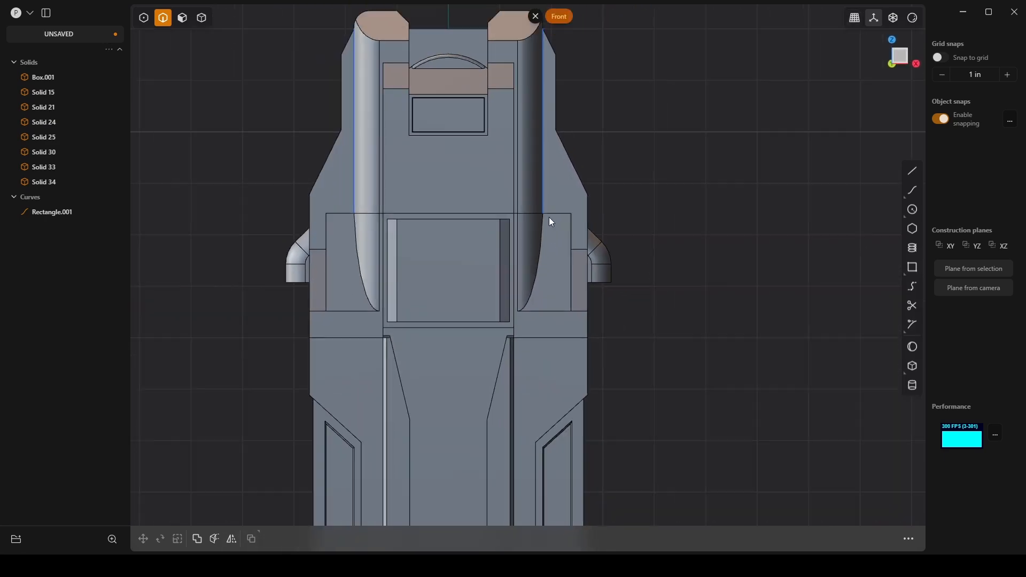
pyautogui.moveTo(554, 207); pyautogui.dragTo(517, 216, button='middle')
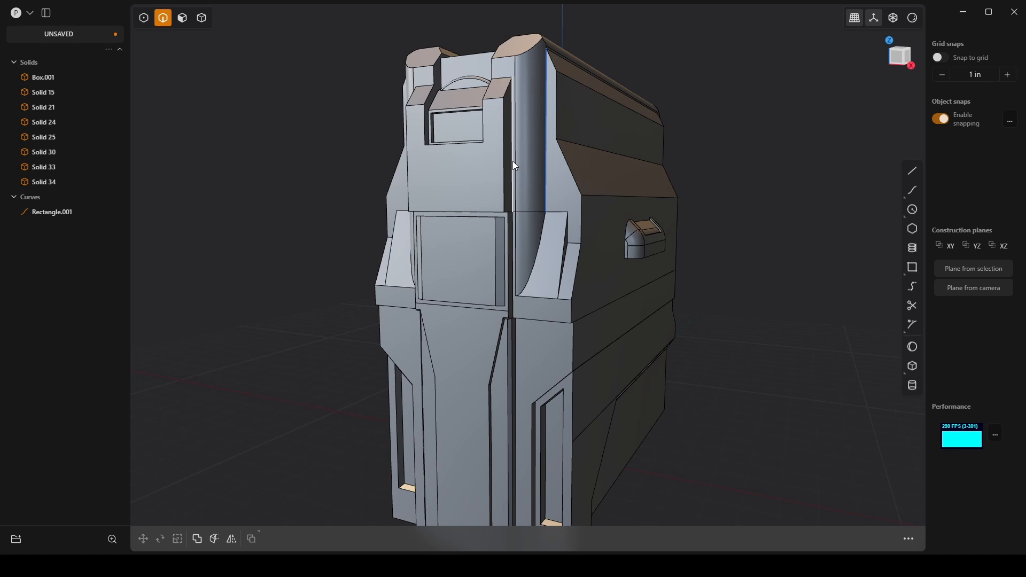
pyautogui.scroll(-3, 511, 162)
pyautogui.moveTo(602, 207); pyautogui.dragTo(557, 332, button='middle')
pyautogui.click(544, 292)
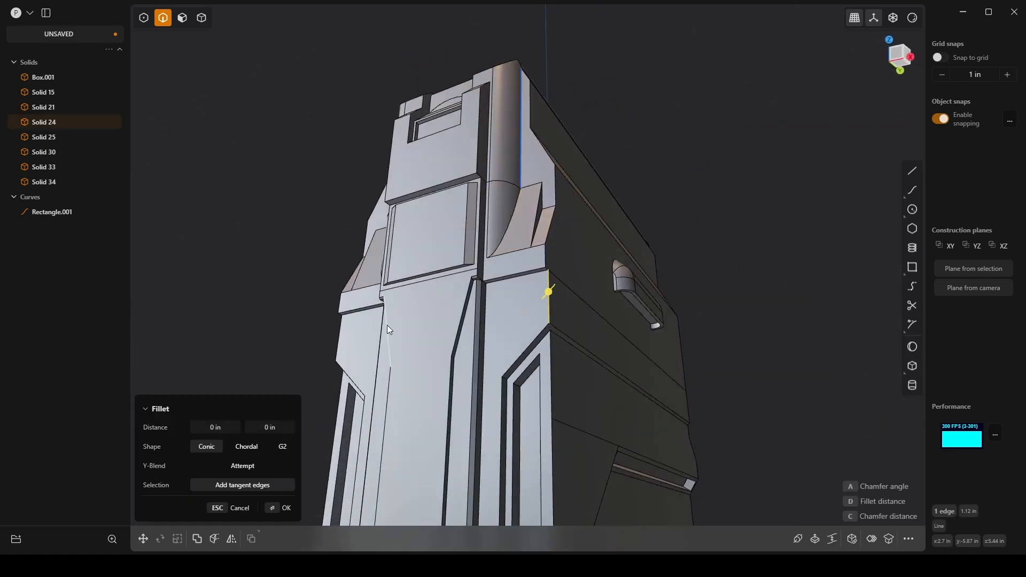
pyautogui.keyDown('shift'); pyautogui.click(341, 337); pyautogui.keyUp('shift')
pyautogui.moveTo(470, 300); pyautogui.dragTo(367, 286, button='middle')
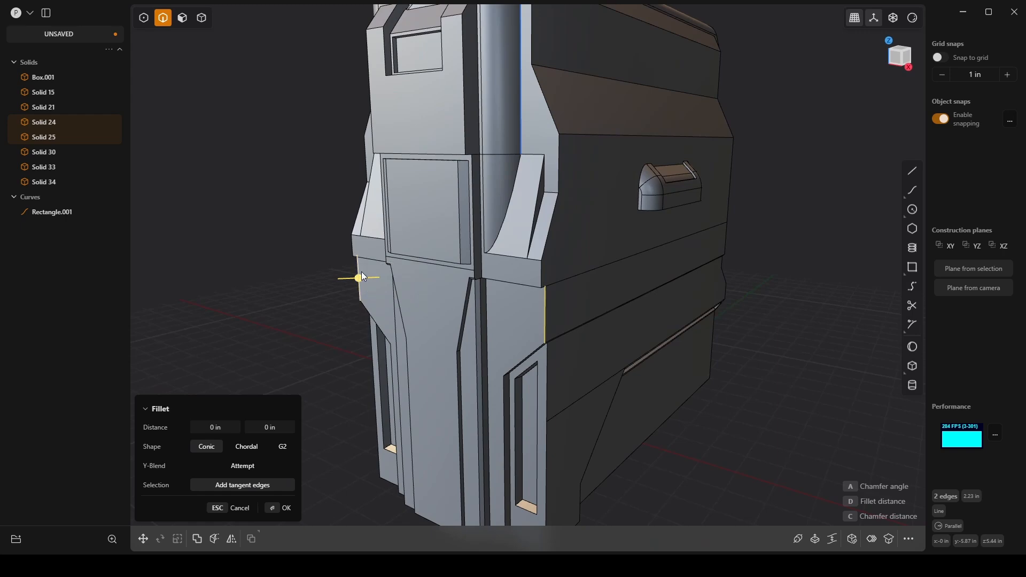
pyautogui.moveTo(362, 272); pyautogui.dragTo(351, 285)
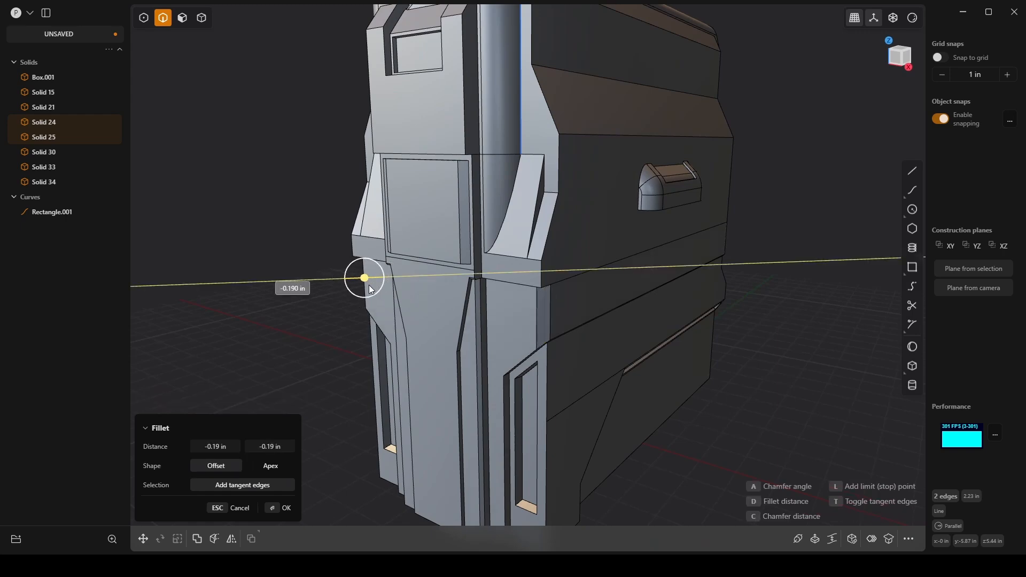
pyautogui.moveTo(376, 284); pyautogui.dragTo(530, 255, button='middle')
pyautogui.press('Escape')
# Step: Try the same corner bevel with the vertical outer edges of both front shoulders of Box.001 included
pyautogui.keyDown('shift'); pyautogui.click(533, 257); pyautogui.keyUp('shift')
pyautogui.press('f')
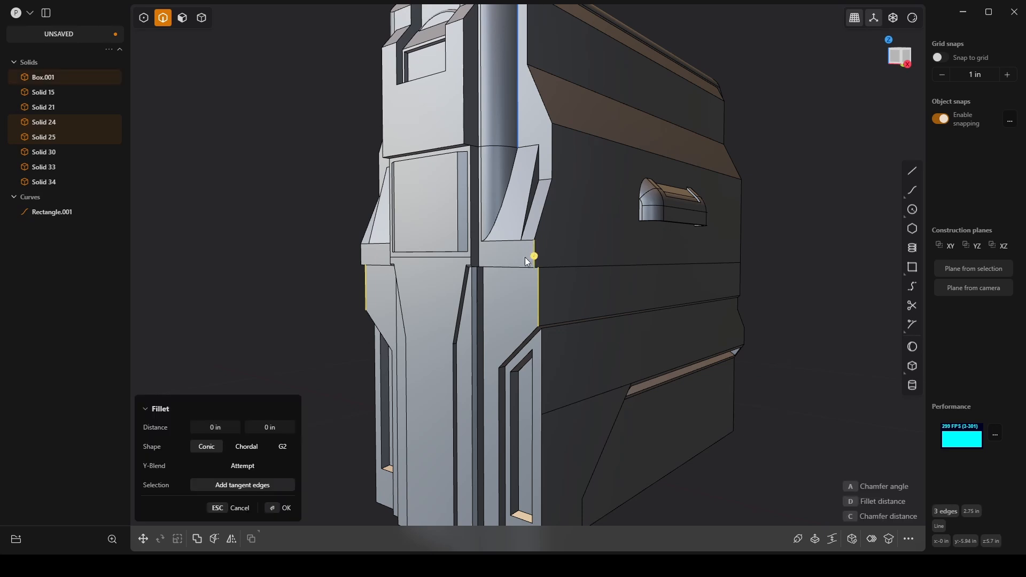
pyautogui.keyDown('shift'); pyautogui.click(362, 251); pyautogui.keyUp('shift')
pyautogui.moveTo(362, 254)
pyautogui.mouseDown()
pyautogui.moveTo(352, 256)
pyautogui.moveTo(369, 256)
pyautogui.mouseUp()
pyautogui.moveTo(502, 366); pyautogui.dragTo(537, 448, button='middle')
pyautogui.press('Escape')
# Step: Try extending the corner bevel down the outer vertical edges beside the lower recessed slots on both sides
pyautogui.keyDown('shift'); pyautogui.click(538, 346); pyautogui.keyUp('shift')
pyautogui.press('b')
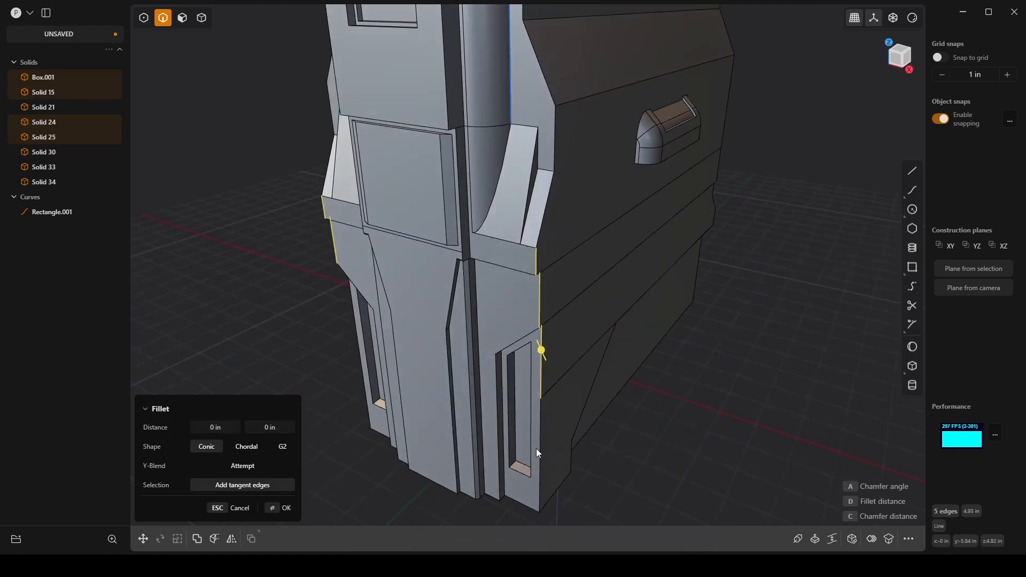
pyautogui.keyDown('shift'); pyautogui.click(543, 448); pyautogui.keyUp('shift')
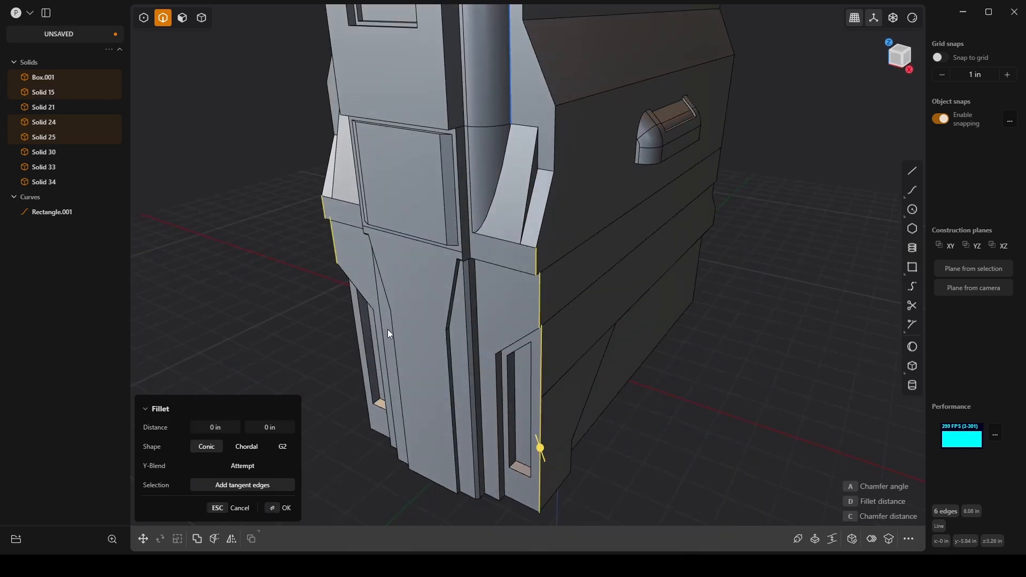
pyautogui.keyDown('shift'); pyautogui.click(353, 311); pyautogui.keyUp('shift')
pyautogui.keyDown('shift'); pyautogui.click(356, 342); pyautogui.keyUp('shift')
pyautogui.moveTo(357, 346); pyautogui.dragTo(355, 339)
pyautogui.moveTo(355, 340); pyautogui.dragTo(780, 326, button='middle')
pyautogui.moveTo(768, 251); pyautogui.dragTo(517, 233, button='middle')
pyautogui.press('Return')
pyautogui.press('Escape')
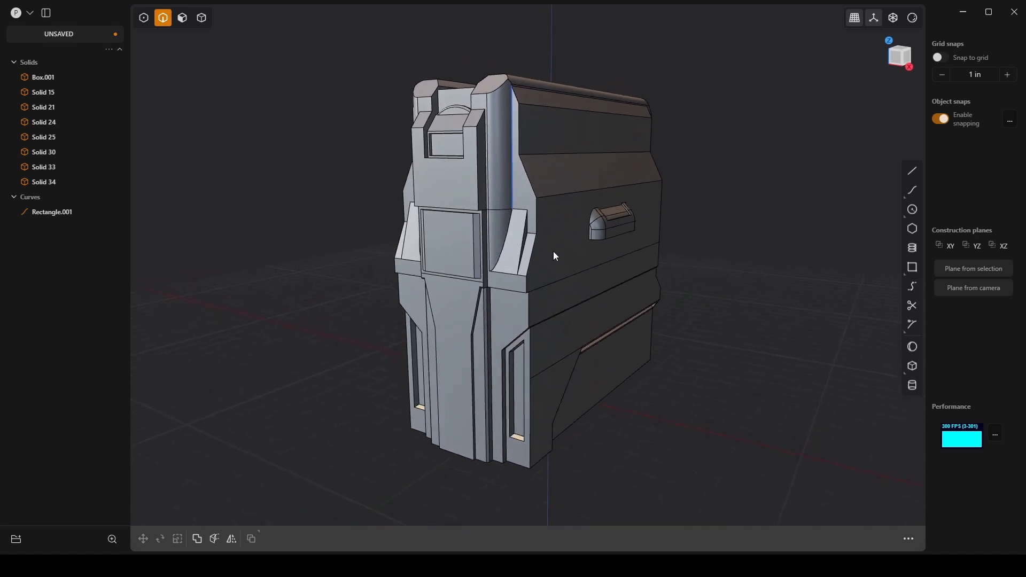
# Step: Draw a corner rectangle about 4 in tall over the model's upper right in front view, start a cut with it, and delete it
pyautogui.click(914, 269)
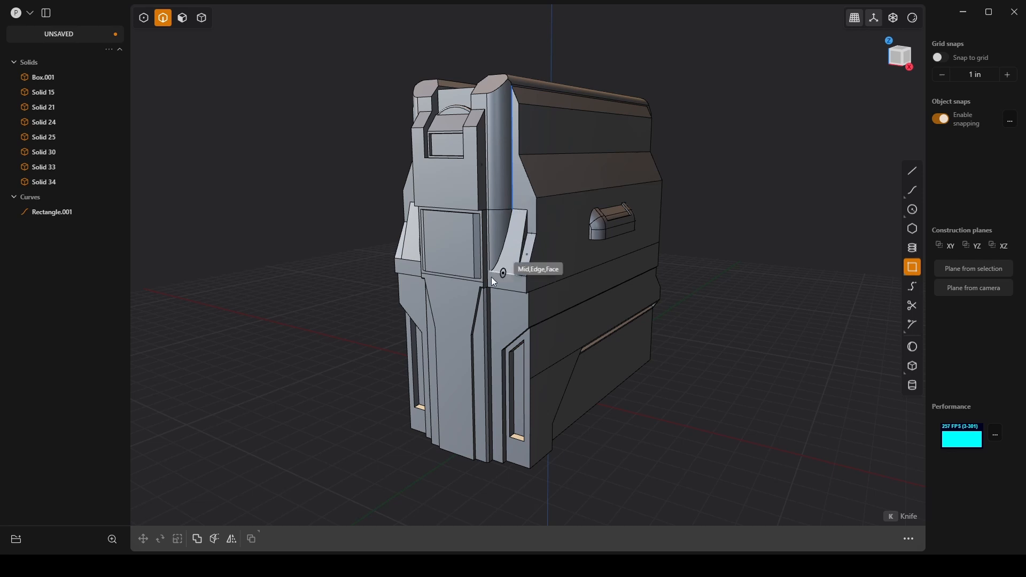
pyautogui.press('1')
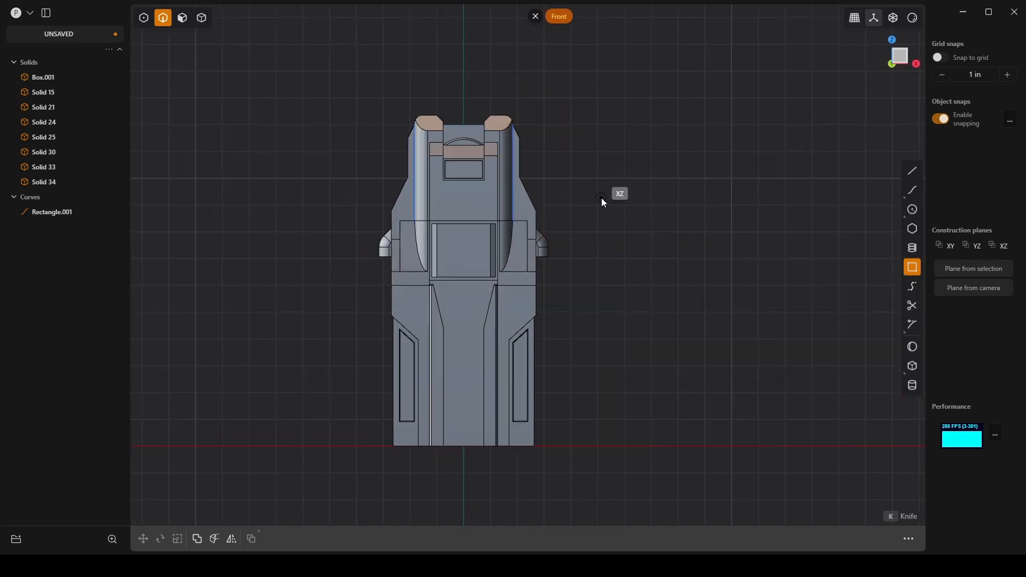
pyautogui.click(582, 101)
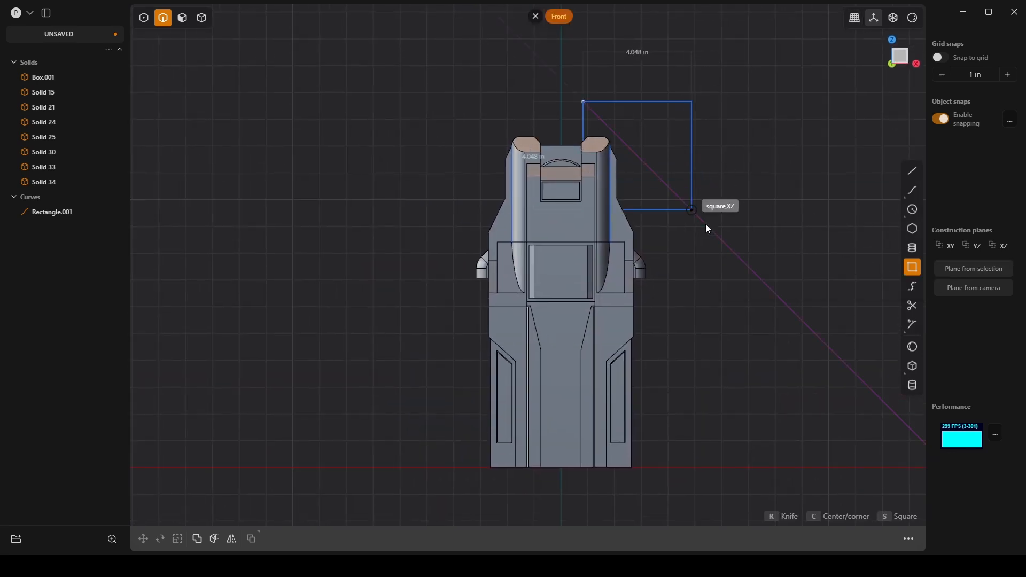
pyautogui.click(706, 210)
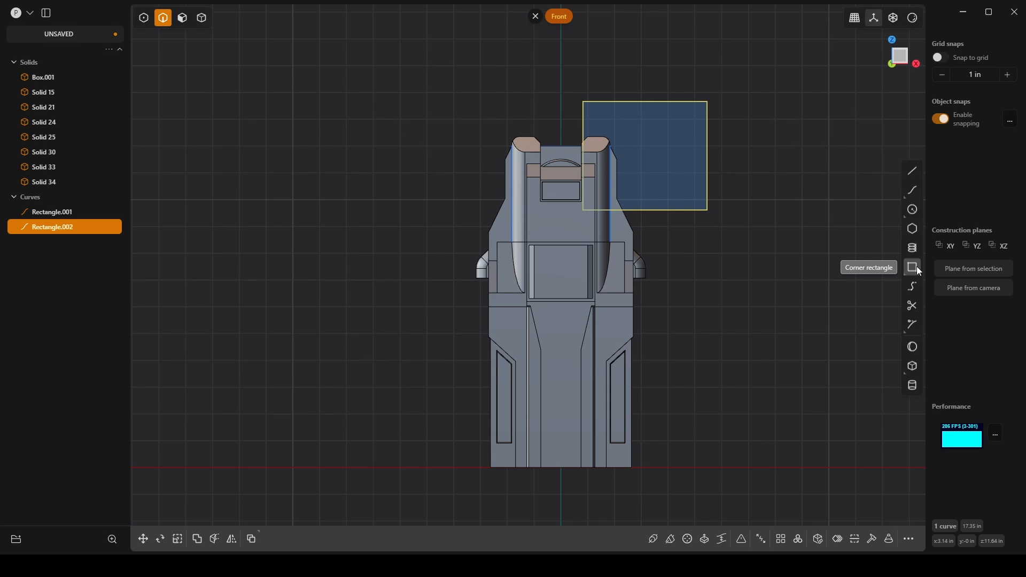
pyautogui.click(741, 142)
pyautogui.click(707, 141)
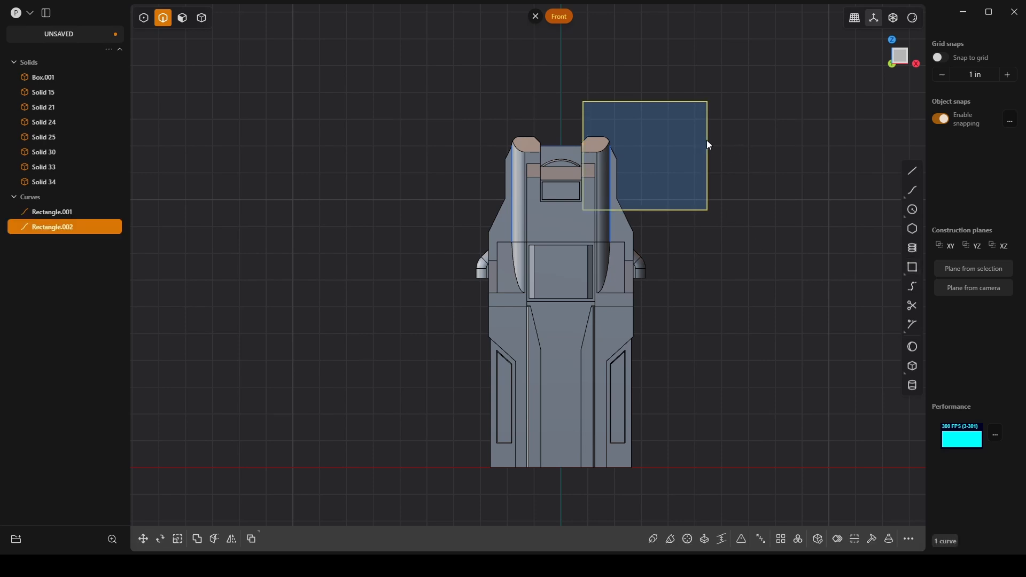
pyautogui.press('c')
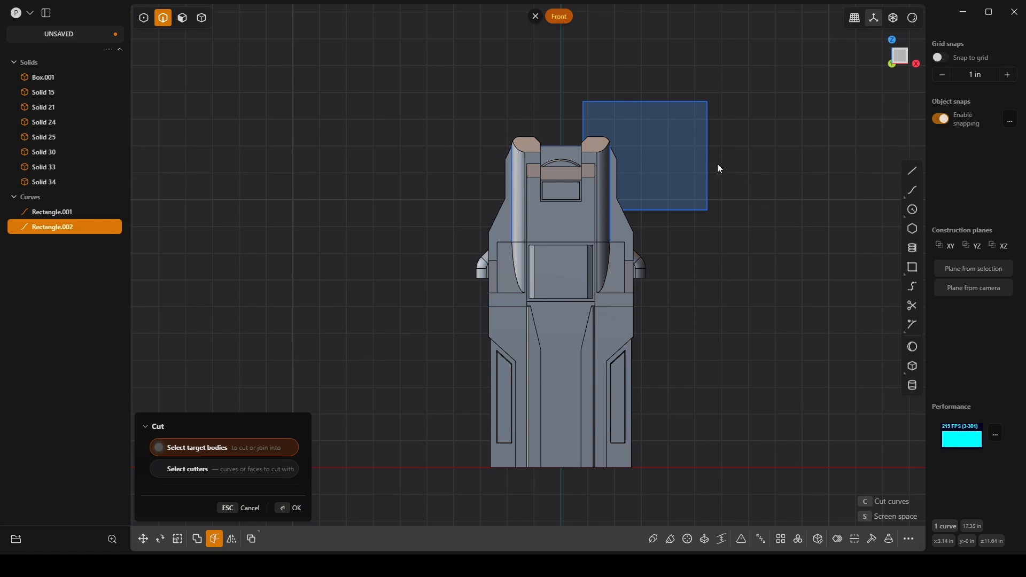
pyautogui.press('Escape')
pyautogui.moveTo(709, 163); pyautogui.dragTo(702, 186, button='middle')
pyautogui.press('Delete')
# Step: Try offsetting the upper side face of Box.001 and the narrow sloped face just above it
pyautogui.moveTo(762, 162); pyautogui.dragTo(731, 262, button='middle')
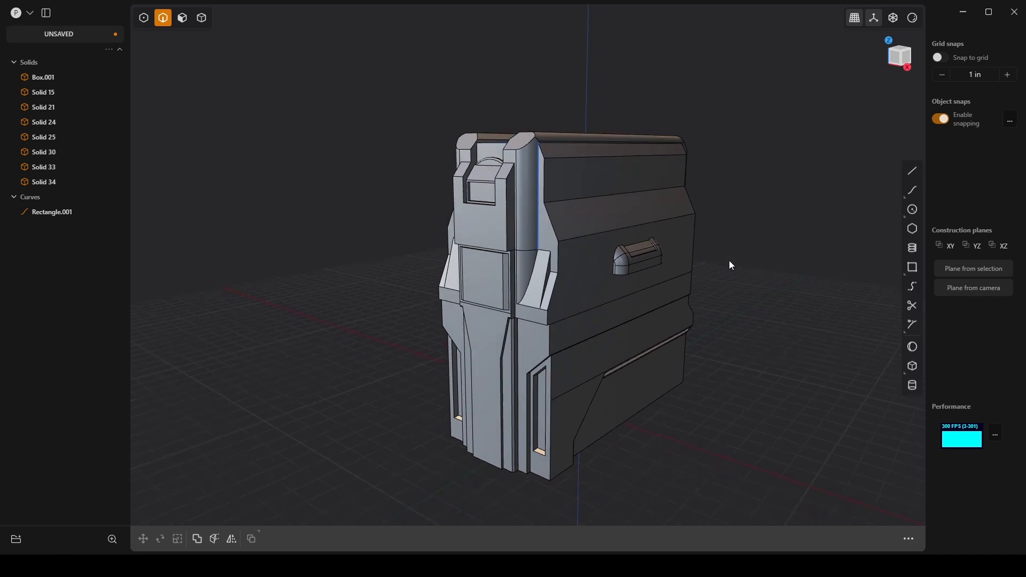
pyautogui.scroll(5, 547, 338)
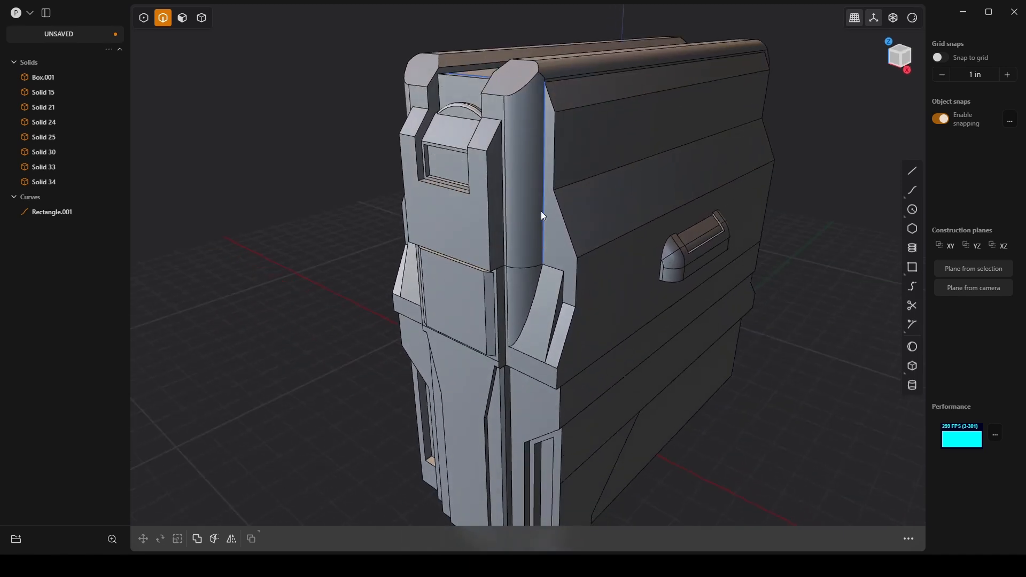
pyautogui.press('3')
pyautogui.click(586, 141)
pyautogui.press('o')
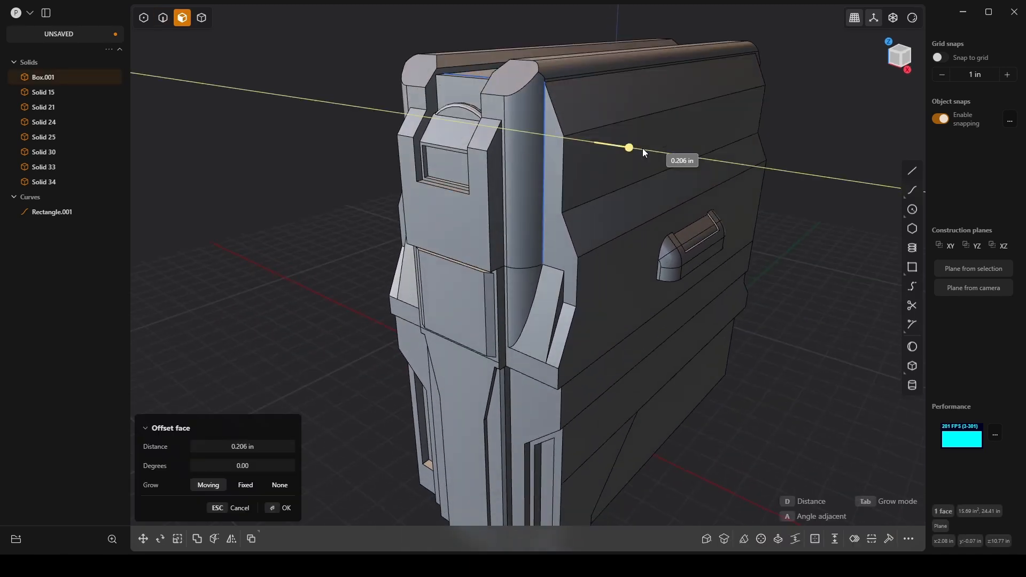
pyautogui.click(631, 142)
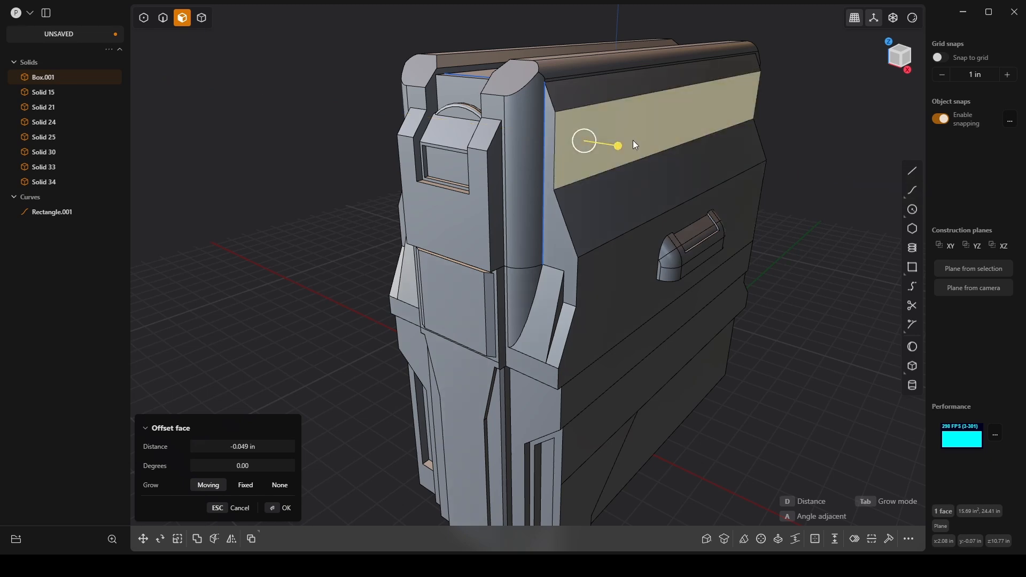
pyautogui.press('o')
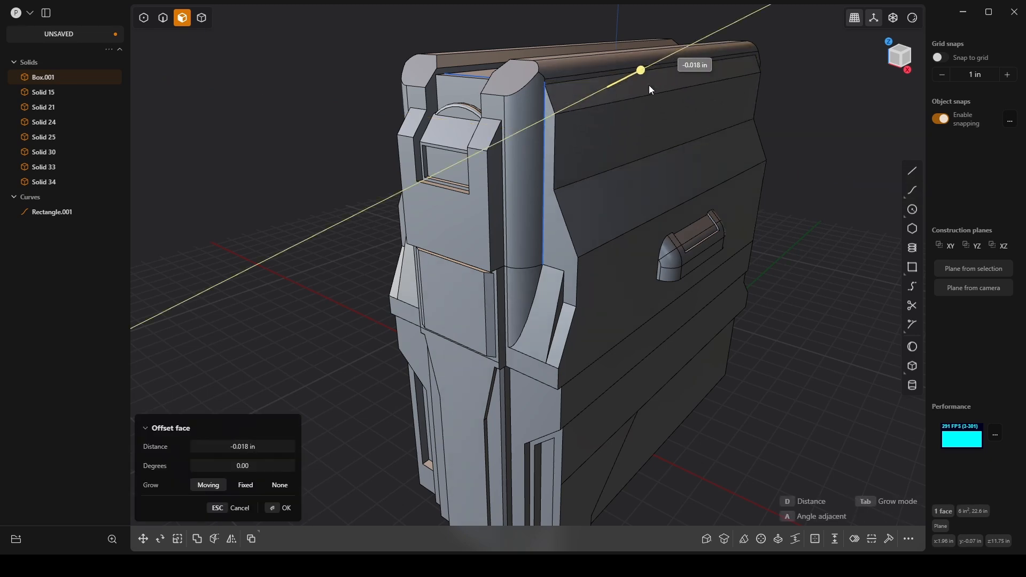
pyautogui.press('Escape')
pyautogui.press('Escape')
pyautogui.moveTo(595, 146); pyautogui.dragTo(678, 284, button='middle')
pyautogui.click(781, 201)
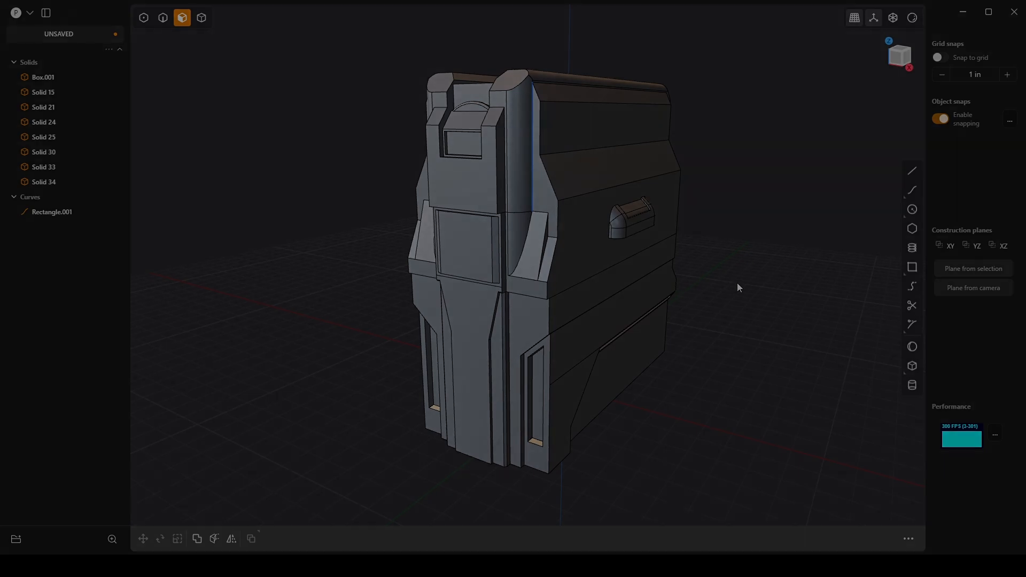